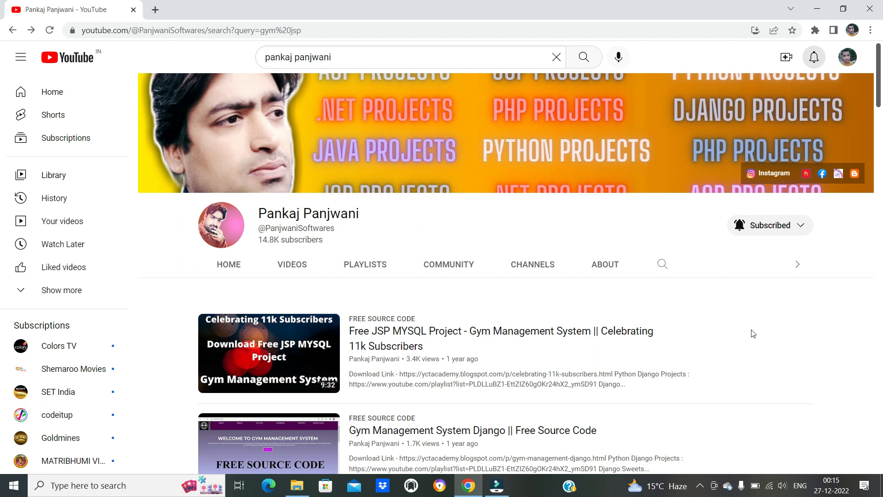
- Search the channel's videos for "gym jsp"
{"action": "left_click", "coordinate": [664, 266]}
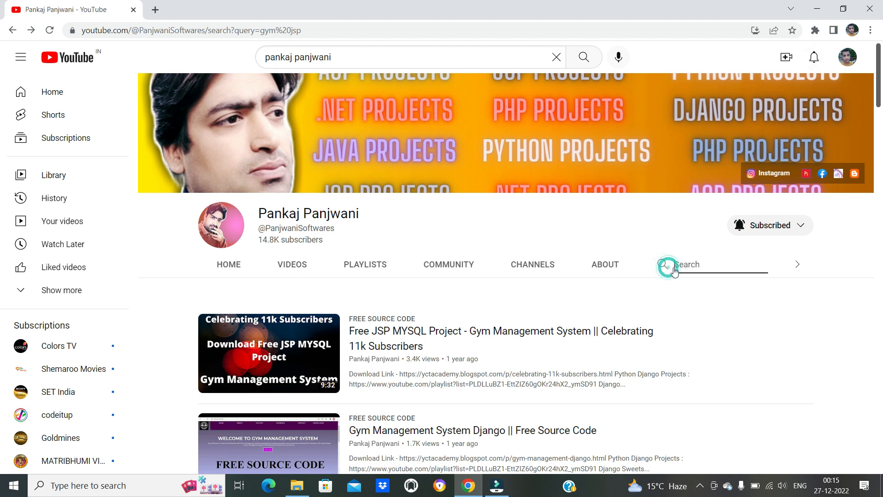
{"action": "left_click", "coordinate": [283, 266]}
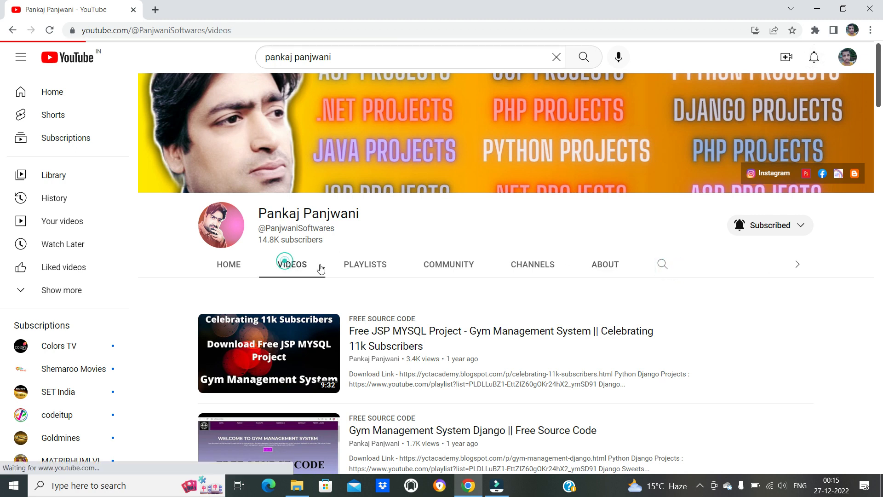
{"action": "left_click", "coordinate": [663, 266]}
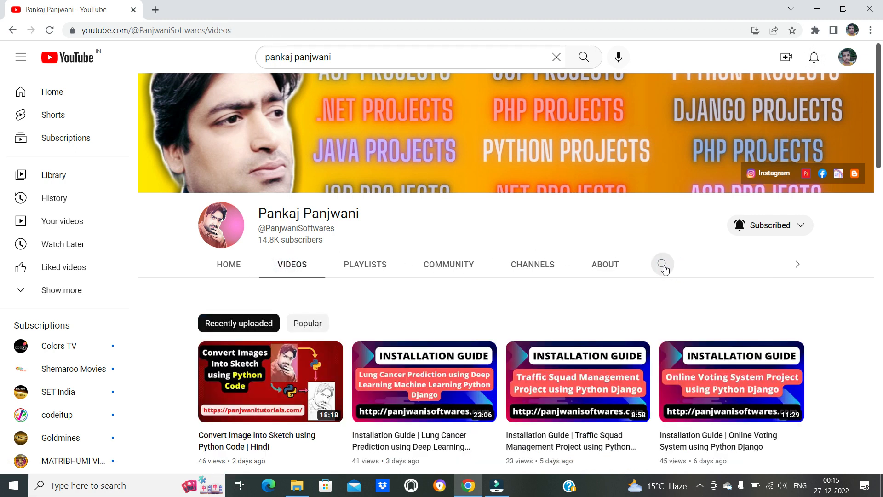
{"action": "type", "text": "gym jsp"}
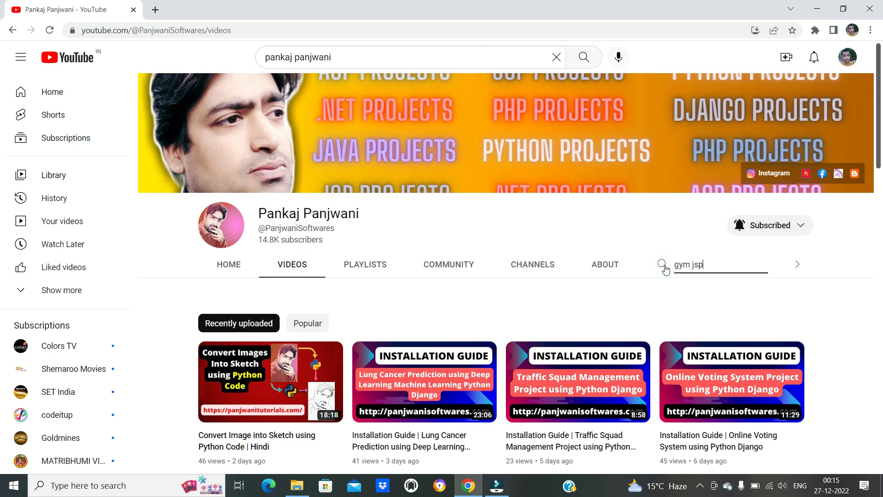
{"action": "key", "text": "Return"}
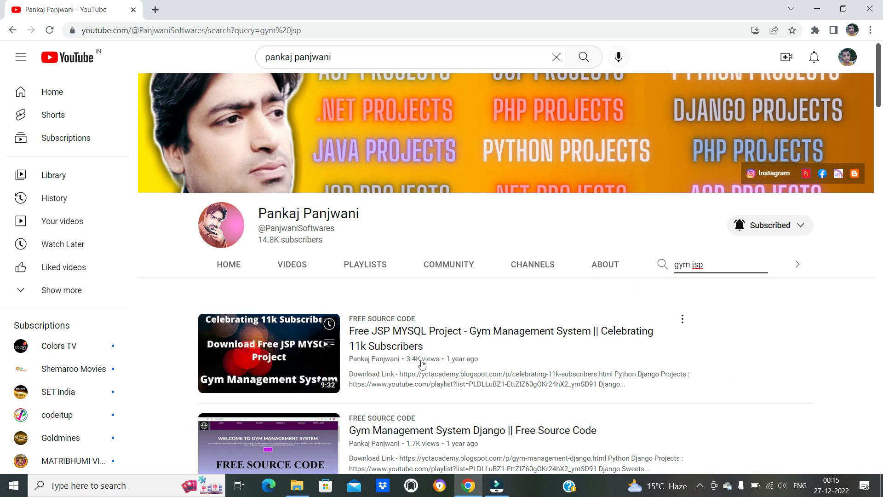
{"action": "mouse_move", "coordinate": [395, 353]}
- Search the channel's videos for "run jsp" and clear the search text
{"action": "triple_click", "coordinate": [715, 268]}
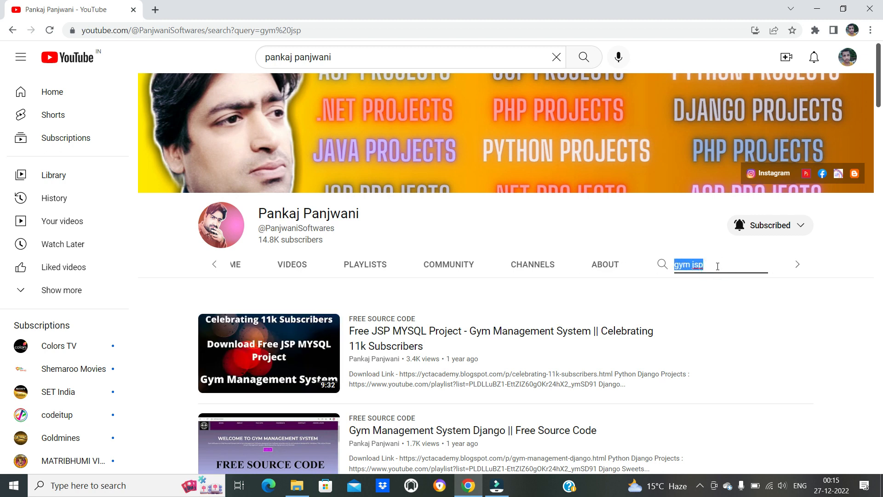
{"action": "type", "text": "run"}
{"action": "key", "text": "Return"}
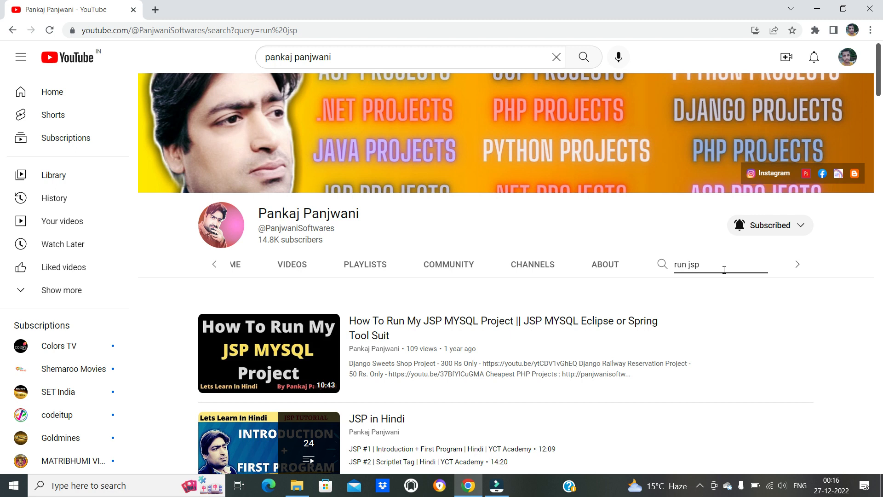
{"action": "key", "text": "BackSpace"}
{"action": "key", "text": "BackSpace"}
{"action": "key", "text": "BackSpace"}
{"action": "key", "text": "BackSpace"}
{"action": "key", "text": "BackSpace"}
{"action": "key", "text": "BackSpace"}
{"action": "left_click", "coordinate": [832, 320]}
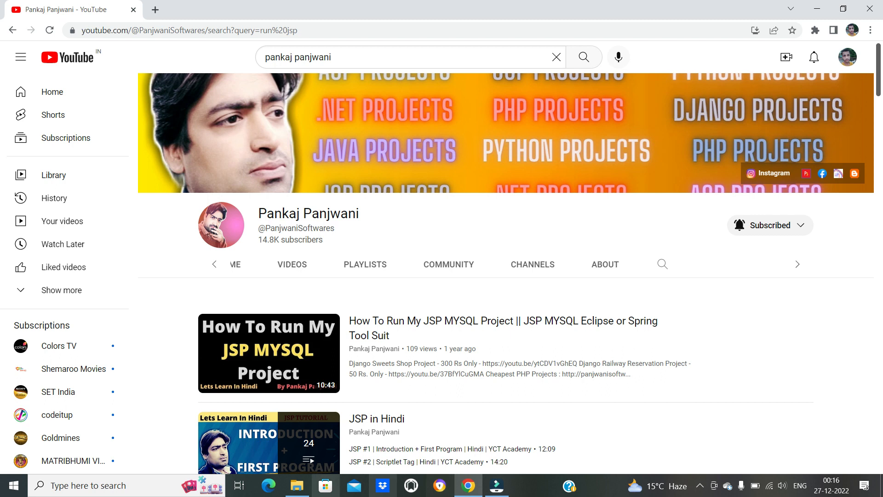
- Switch to File Explorer and locate apache-tomcat-9.0.33.exe, jdk-11.0.6_windows-x64_bin.exe and sts-4.6.0.RELEASE.zip on the USB drive
{"action": "left_click", "coordinate": [296, 486]}
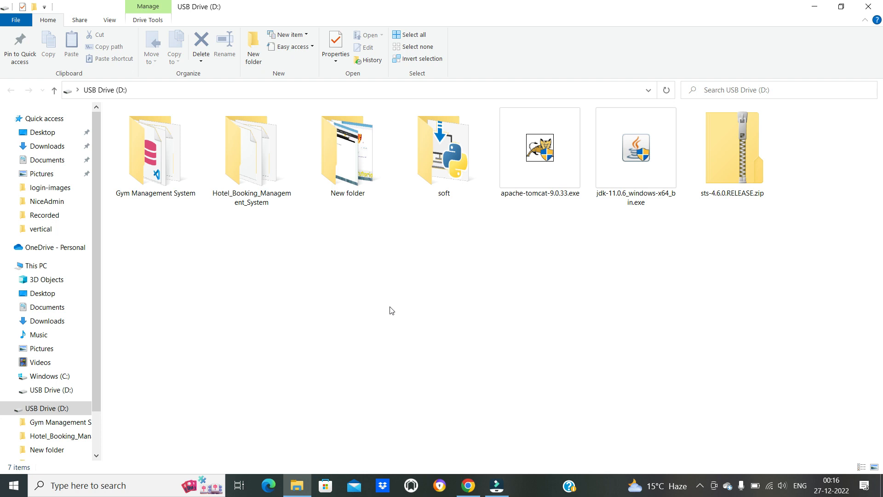
{"action": "left_click", "coordinate": [558, 182]}
{"action": "left_click", "coordinate": [623, 179]}
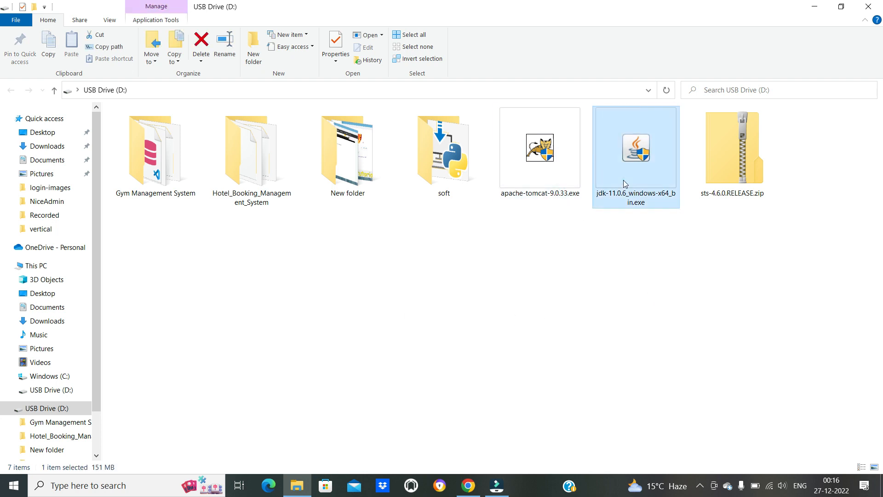
{"action": "left_click", "coordinate": [731, 177]}
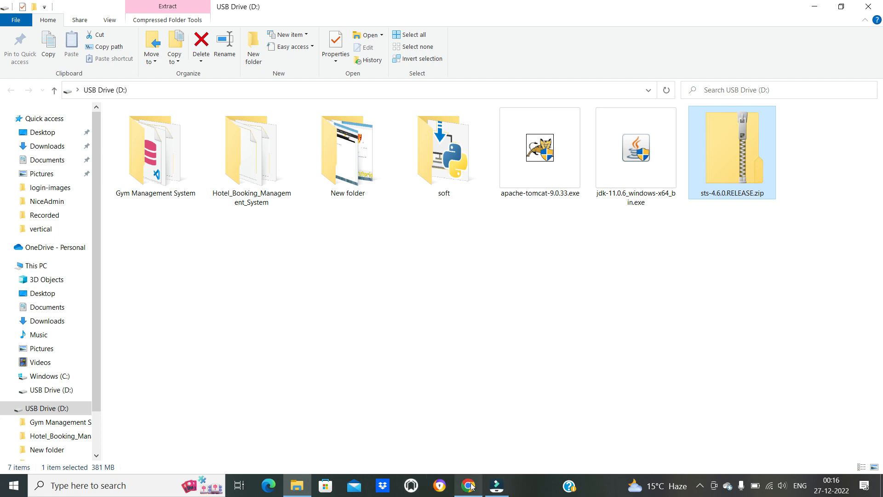
- Switch to Chrome to review the "run jsp" video results and return to the USB drive folder
{"action": "mouse_move", "coordinate": [468, 485]}
{"action": "left_click", "coordinate": [485, 452]}
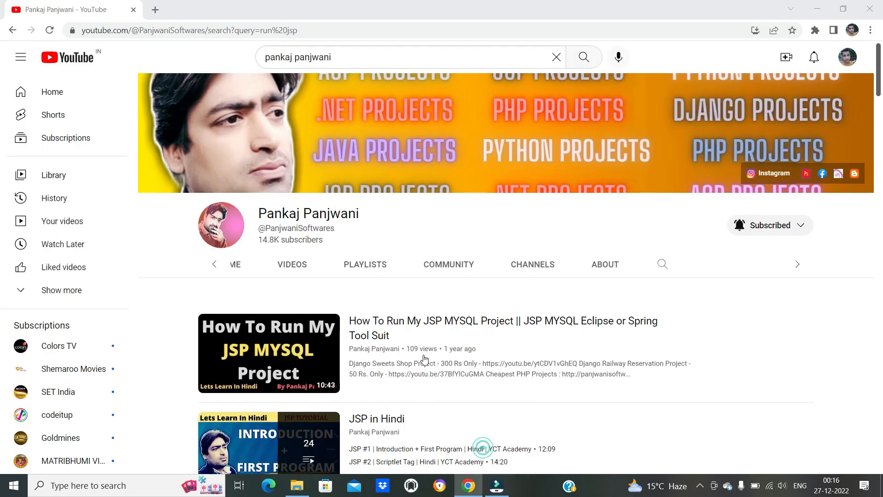
{"action": "left_click", "coordinate": [473, 485]}
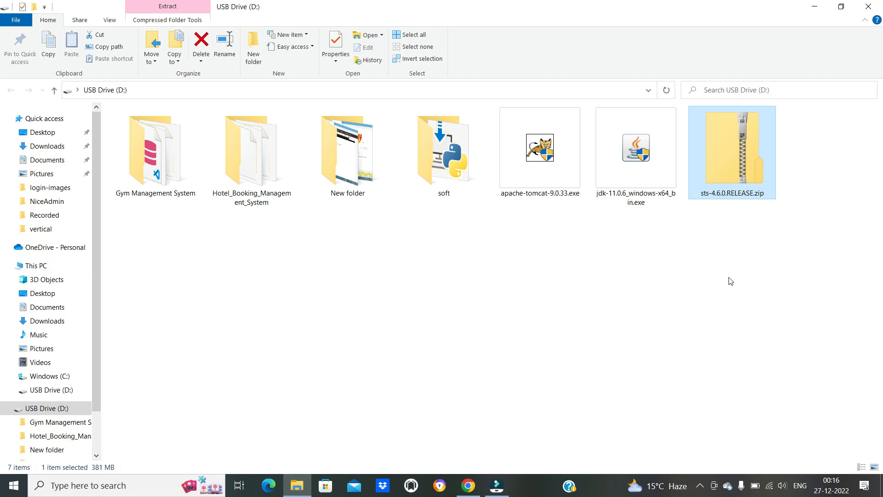
- Select the Tomcat, JDK and STS setup files together to review them, and clear the selection
{"action": "left_click_drag", "start_coordinate": [797, 251], "coordinate": [511, 145]}
{"action": "left_click", "coordinate": [524, 244]}
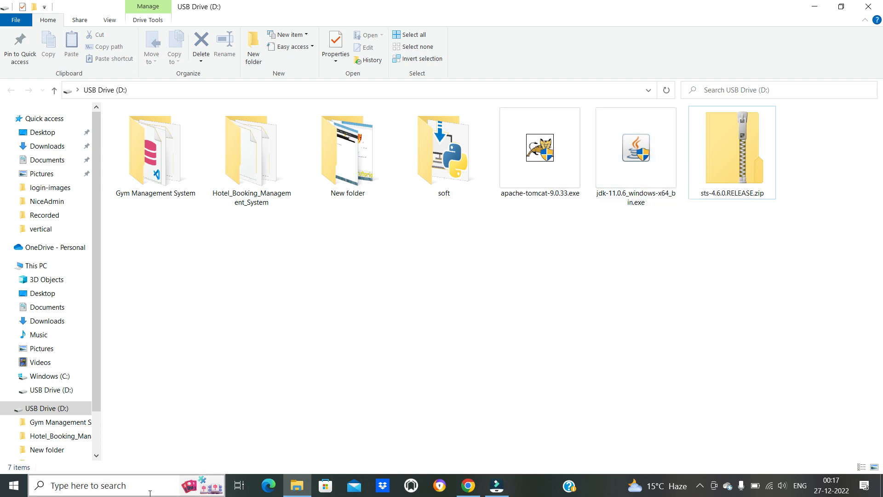
{"action": "left_click_drag", "start_coordinate": [769, 254], "coordinate": [548, 108]}
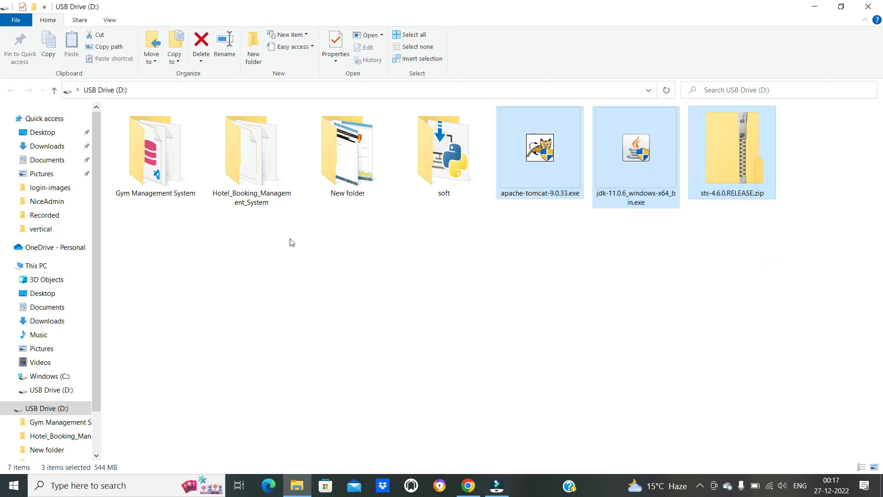
{"action": "left_click", "coordinate": [375, 293]}
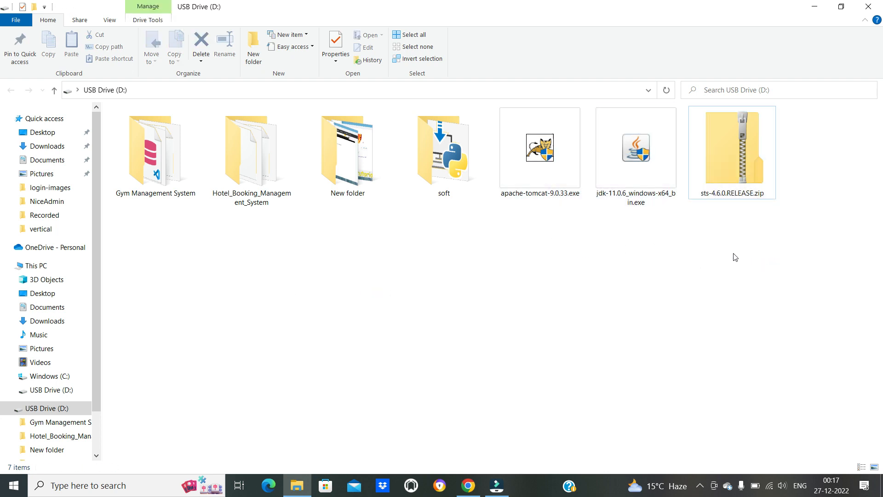
{"action": "left_click", "coordinate": [520, 269]}
- Look over the Gym Management System and Hotel_Booking_Management_System project folders on the USB drive
{"action": "left_click", "coordinate": [272, 193]}
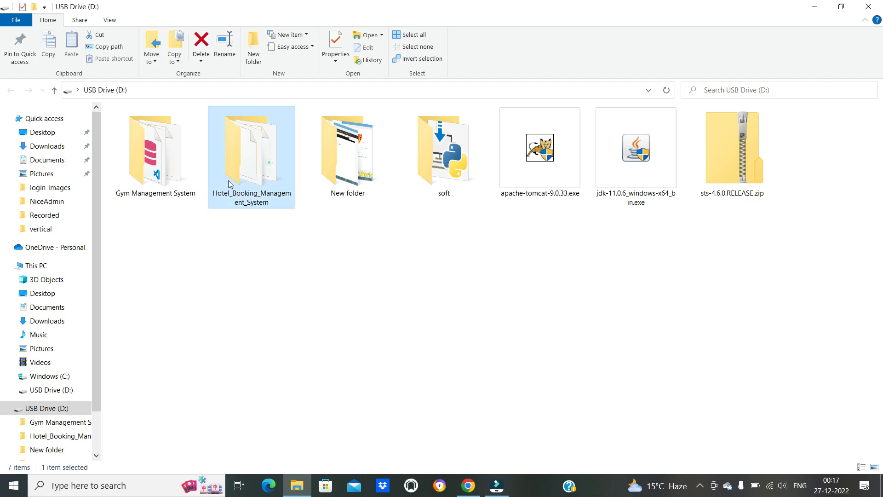
{"action": "left_click", "coordinate": [142, 181]}
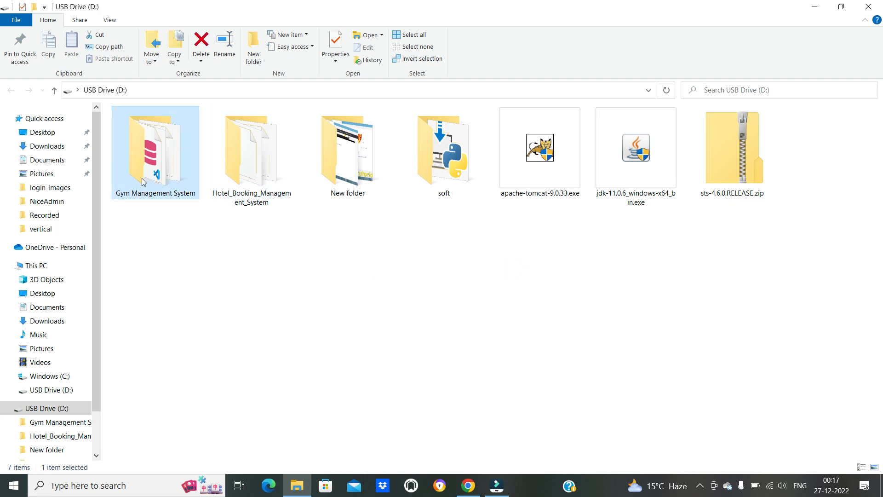
{"action": "left_click", "coordinate": [258, 168]}
{"action": "left_click", "coordinate": [210, 240]}
{"action": "left_click", "coordinate": [169, 166]}
{"action": "left_click", "coordinate": [242, 165]}
{"action": "left_click", "coordinate": [182, 230]}
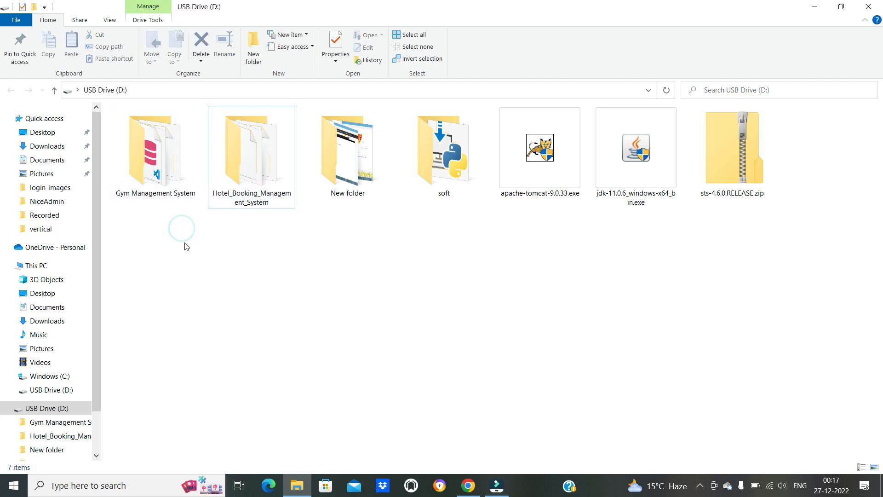
{"action": "left_click", "coordinate": [171, 156]}
{"action": "left_click", "coordinate": [226, 169]}
{"action": "left_click", "coordinate": [167, 179]}
{"action": "left_click", "coordinate": [265, 179]}
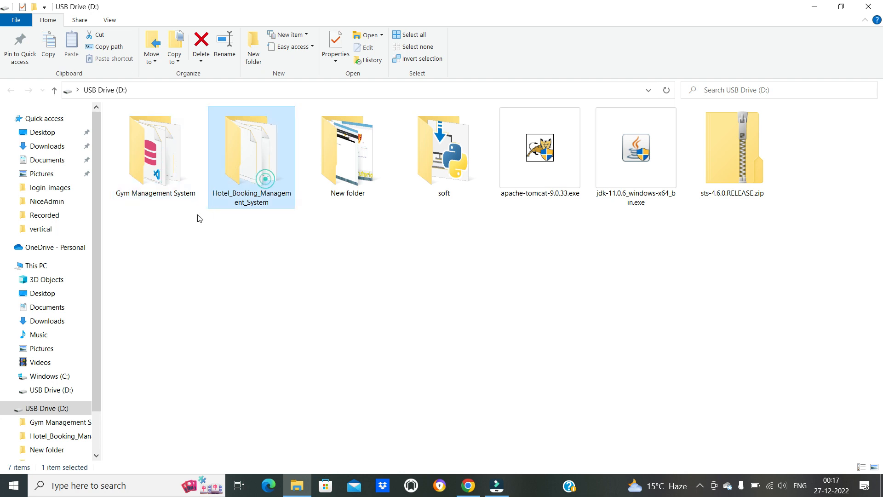
{"action": "left_click", "coordinate": [172, 178]}
{"action": "left_click", "coordinate": [197, 215]}
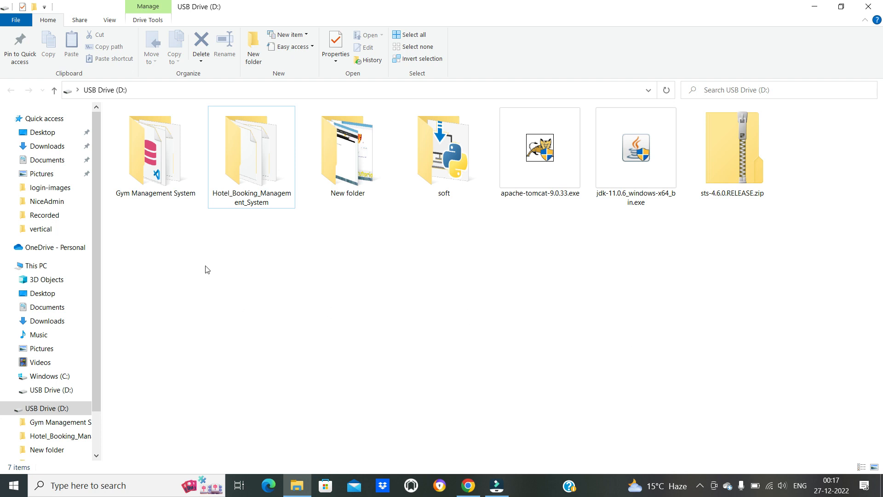
- Compress the Gym Management System folder into a ZIP archive with the same name
{"action": "left_click", "coordinate": [171, 173]}
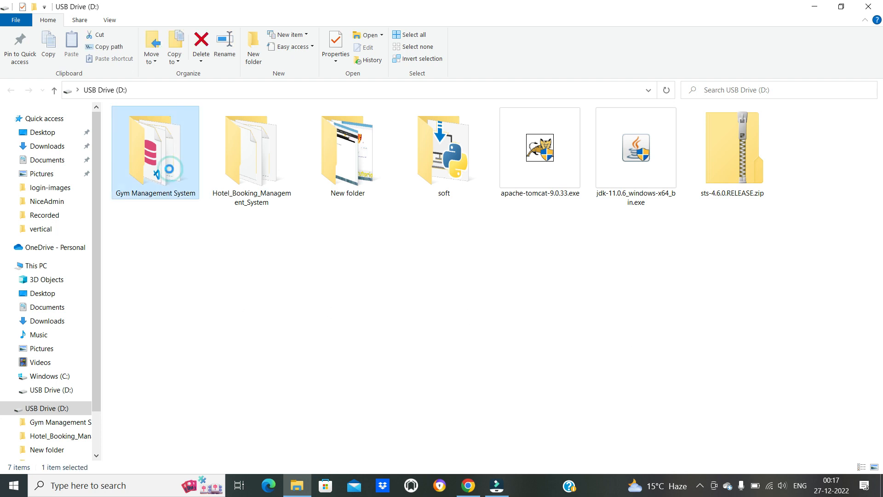
{"action": "right_click", "coordinate": [170, 173]}
{"action": "left_click", "coordinate": [210, 250]}
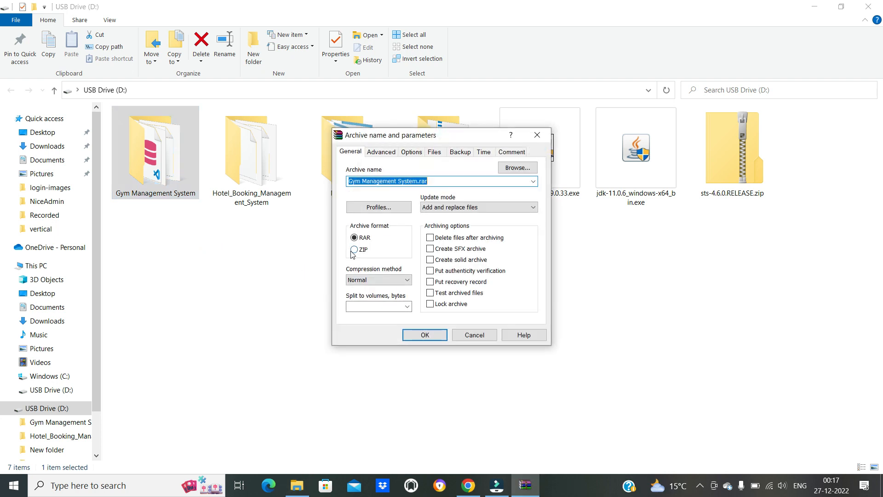
{"action": "left_click", "coordinate": [354, 250]}
{"action": "left_click", "coordinate": [424, 334]}
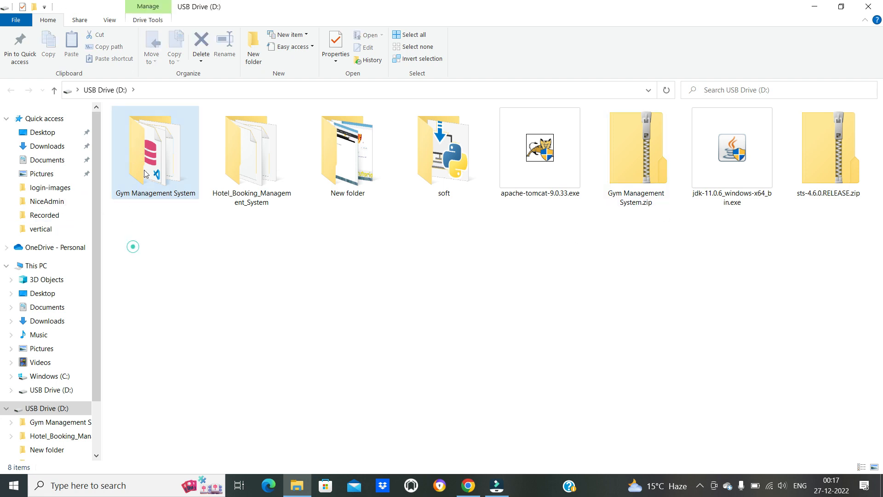
- Permanently delete the original Gym Management System folder from the USB drive
{"action": "key", "text": "Delete"}
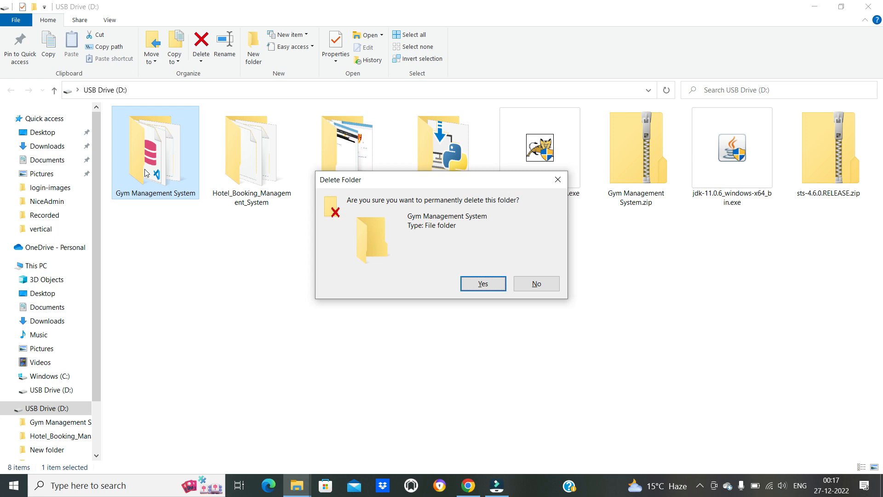
{"action": "left_click", "coordinate": [474, 283]}
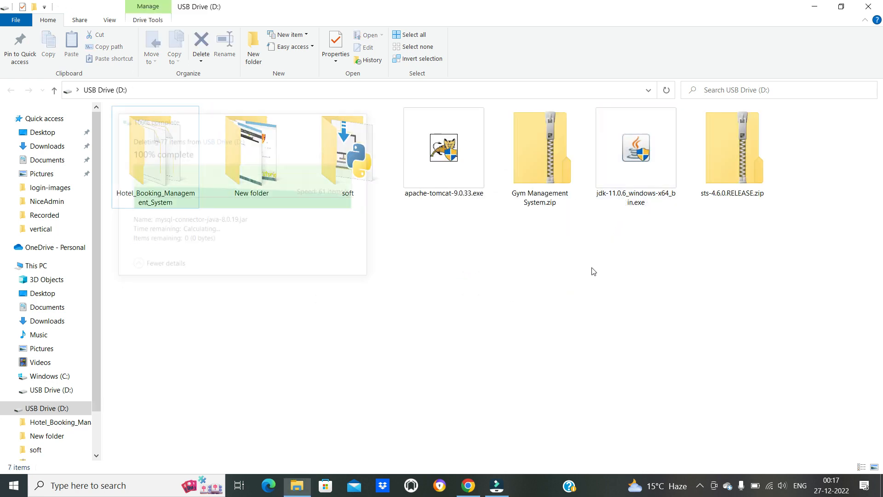
{"action": "left_click", "coordinate": [562, 302]}
- Set up Extract All for Gym Management System.zip with D:\ as the destination folder
{"action": "left_click", "coordinate": [553, 162]}
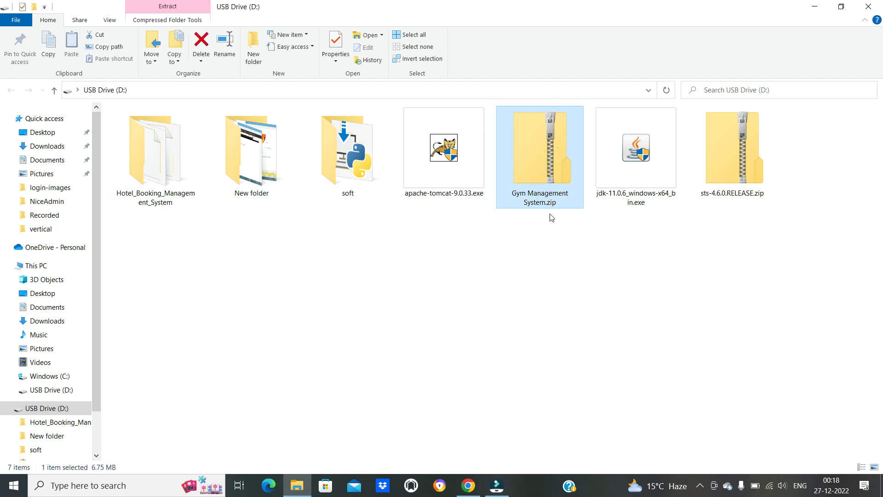
{"action": "right_click", "coordinate": [535, 142]}
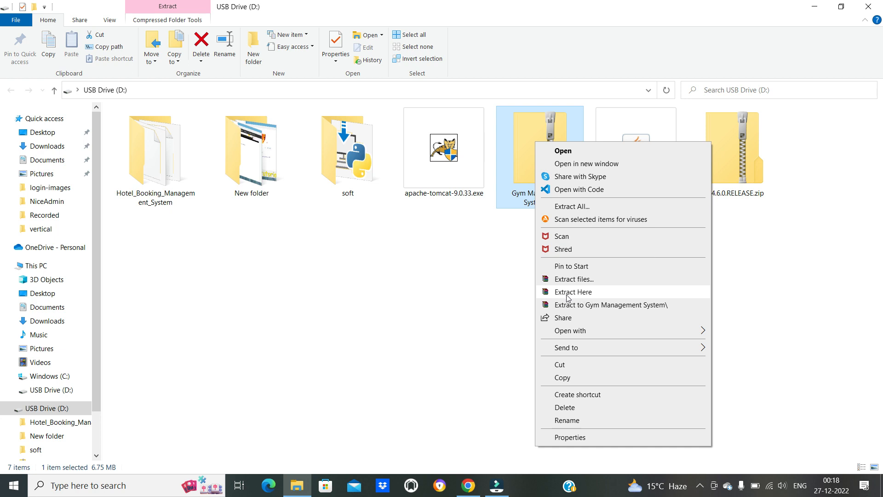
{"action": "left_click", "coordinate": [572, 208]}
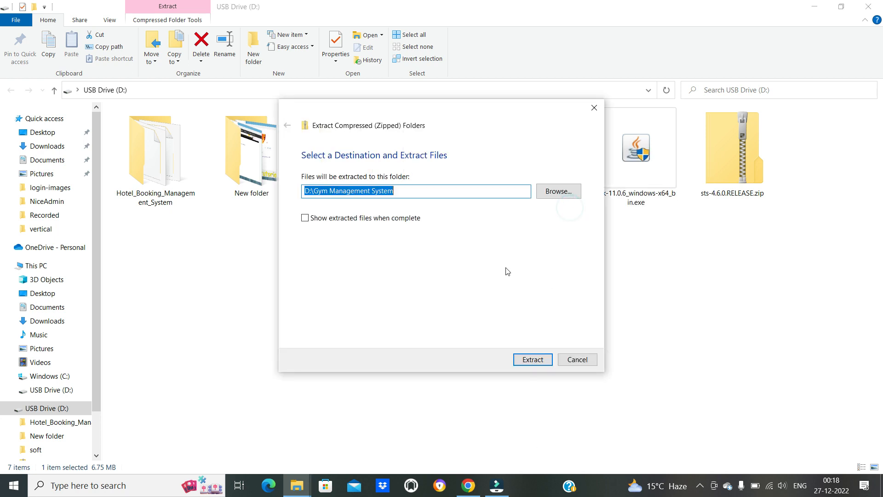
{"action": "left_click", "coordinate": [425, 191]}
{"action": "key", "text": "BackSpace"}
{"action": "key", "text": "BackSpace"}
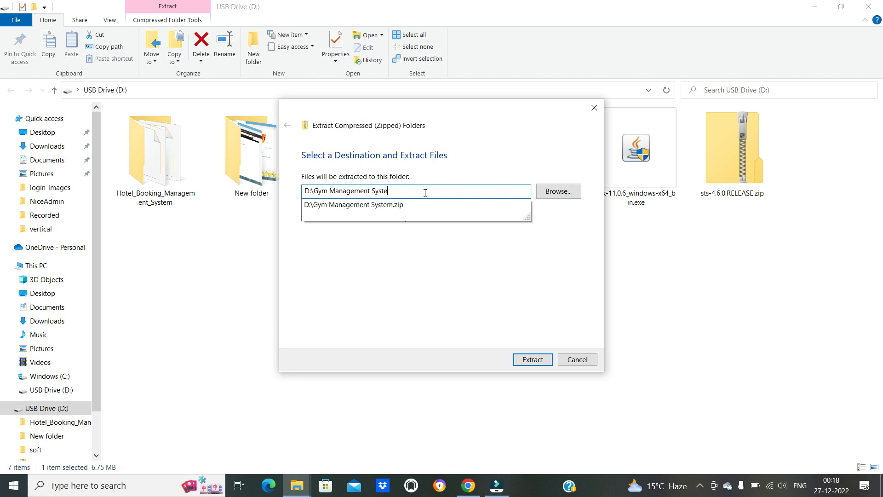
{"action": "key", "text": "BackSpace"}
{"action": "key", "text": "BackSpace"}
{"action": "key", "text": "BackSpace"}
{"action": "key", "text": "BackSpace"}
{"action": "key", "text": "BackSpace"}
{"action": "key", "text": "BackSpace"}
{"action": "key", "text": "BackSpace"}
{"action": "key", "text": "BackSpace"}
{"action": "key", "text": "BackSpace"}
{"action": "key", "text": "BackSpace"}
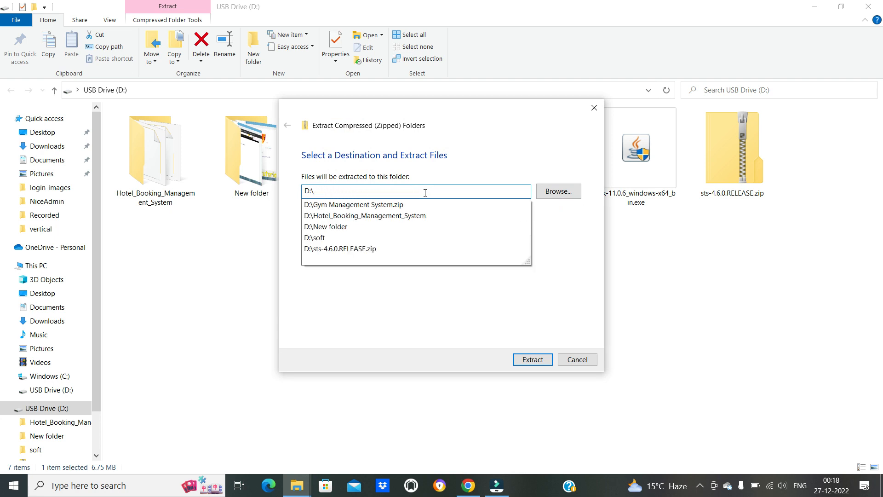
{"action": "left_click_drag", "start_coordinate": [454, 108], "coordinate": [266, 143]}
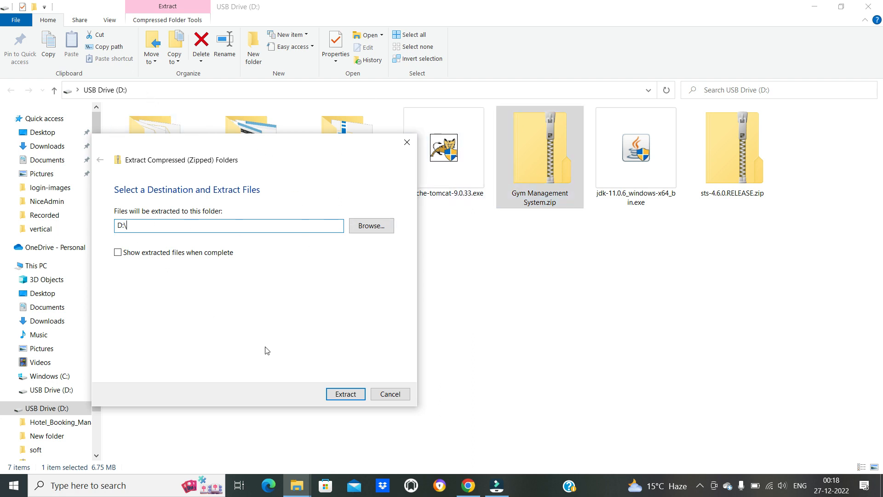
- Run the extraction and select the extracted Gym Management System folder
{"action": "left_click", "coordinate": [353, 398]}
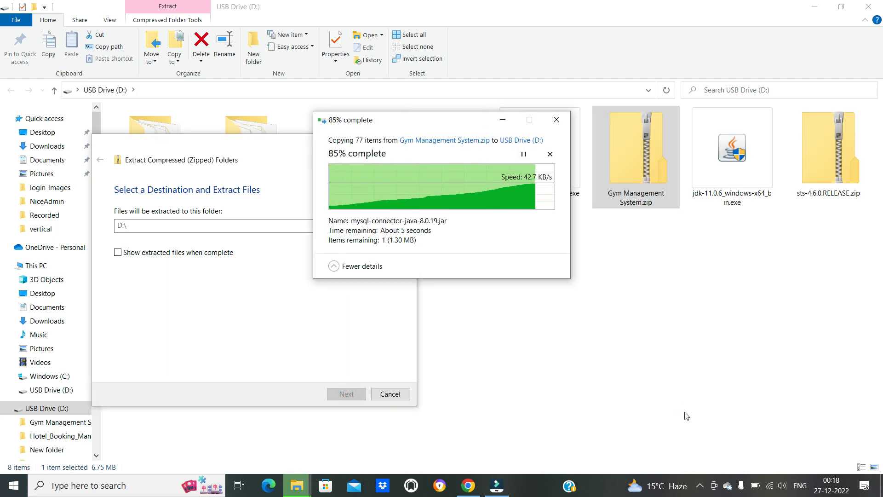
{"action": "left_click", "coordinate": [454, 377]}
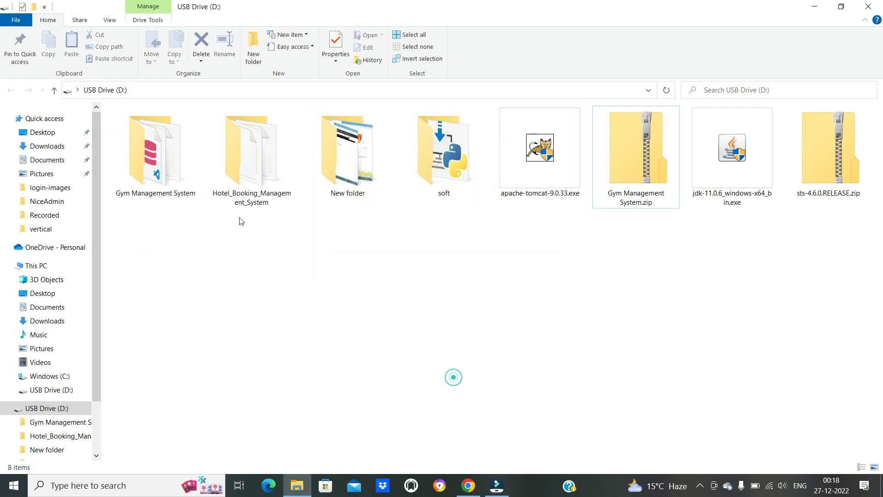
{"action": "left_click", "coordinate": [154, 162]}
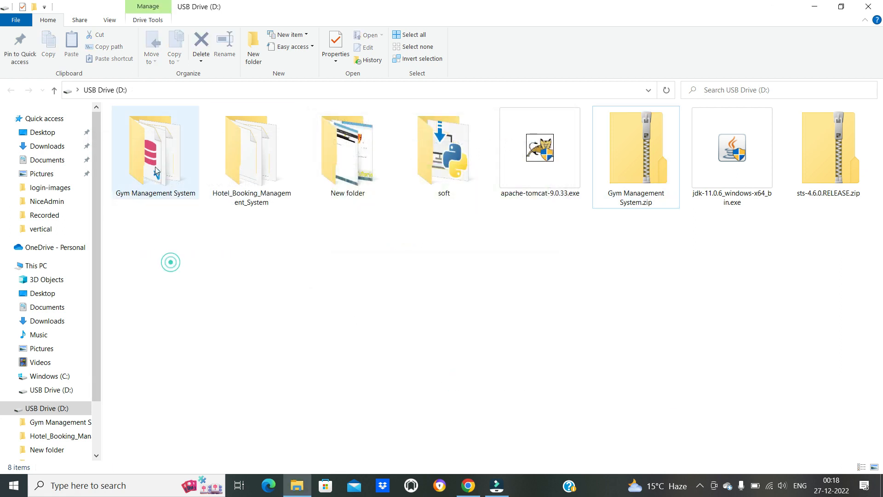
- Look through the extracted Gym Management System folder, including its WebContent and src subfolders, and return to the USB drive root
{"action": "double_click", "coordinate": [154, 168]}
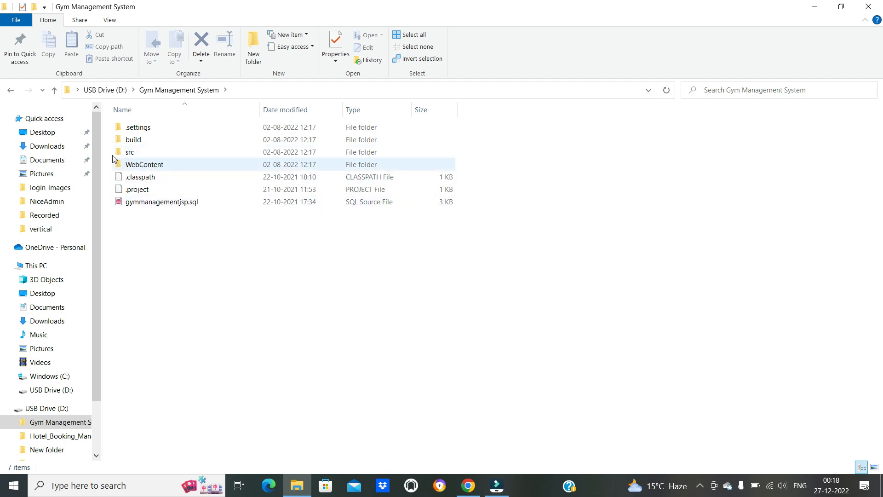
{"action": "double_click", "coordinate": [139, 166]}
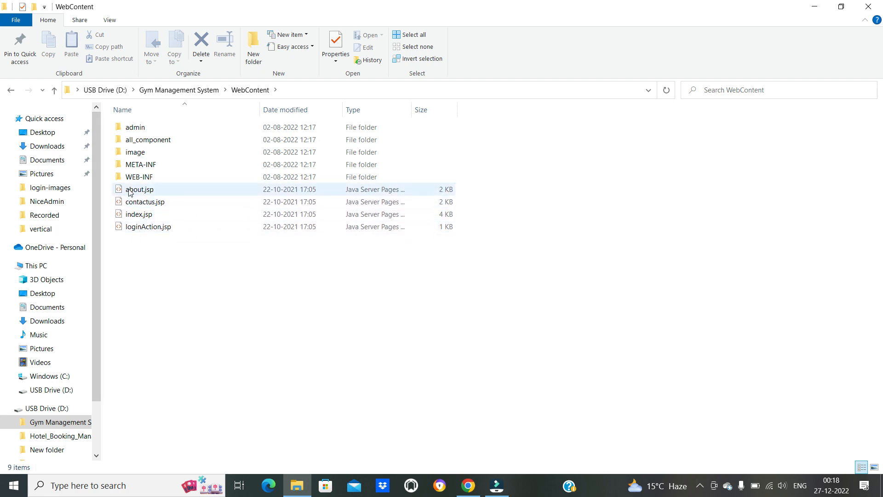
{"action": "left_click", "coordinate": [10, 90]}
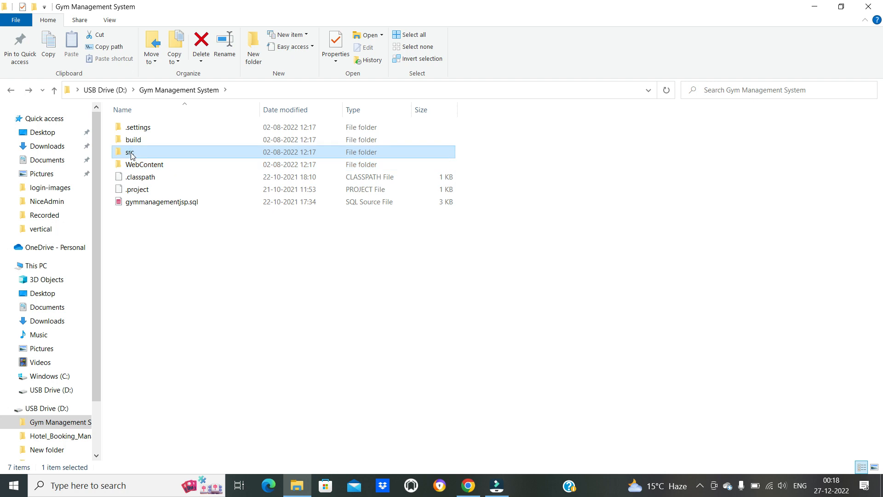
{"action": "double_click", "coordinate": [130, 153]}
{"action": "left_click", "coordinate": [10, 90]}
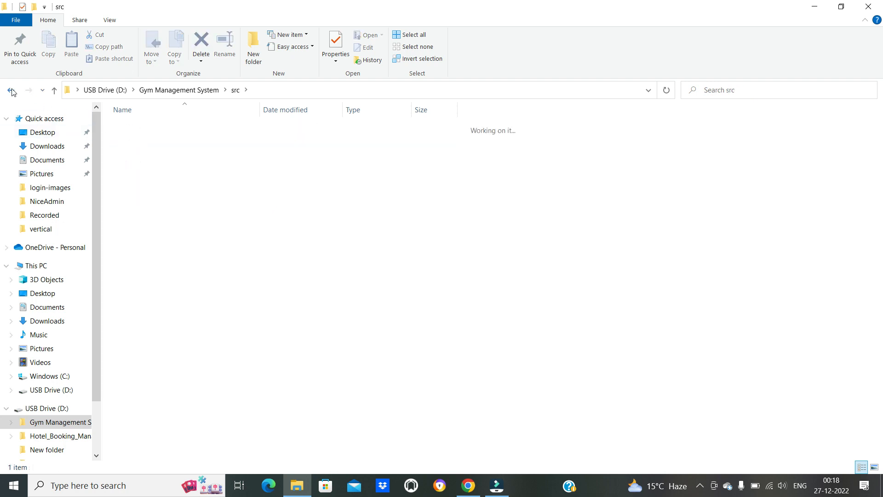
{"action": "left_click", "coordinate": [11, 90]}
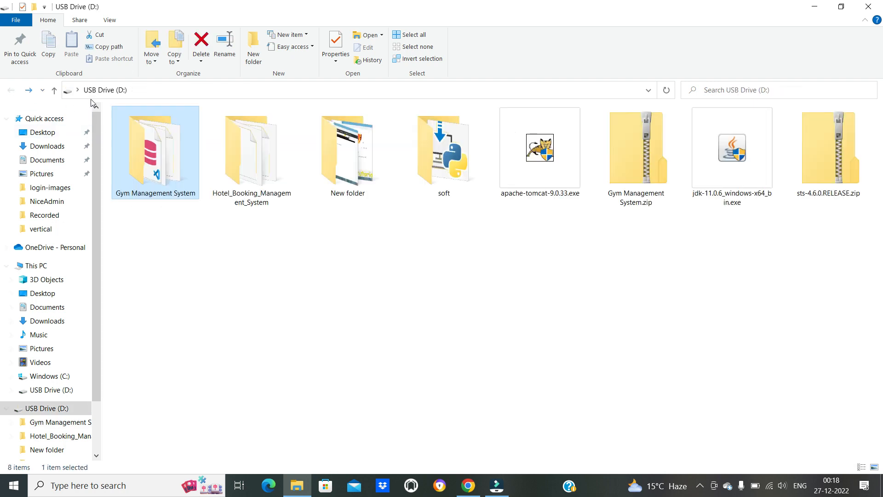
{"action": "left_click", "coordinate": [561, 309]}
- Install Java SE Development Kit 11.0.6 from jdk-11.0.6_windows-x64_bin.exe, close its wizard, and select apache-tomcat-9.0.33.exe
{"action": "double_click", "coordinate": [732, 152]}
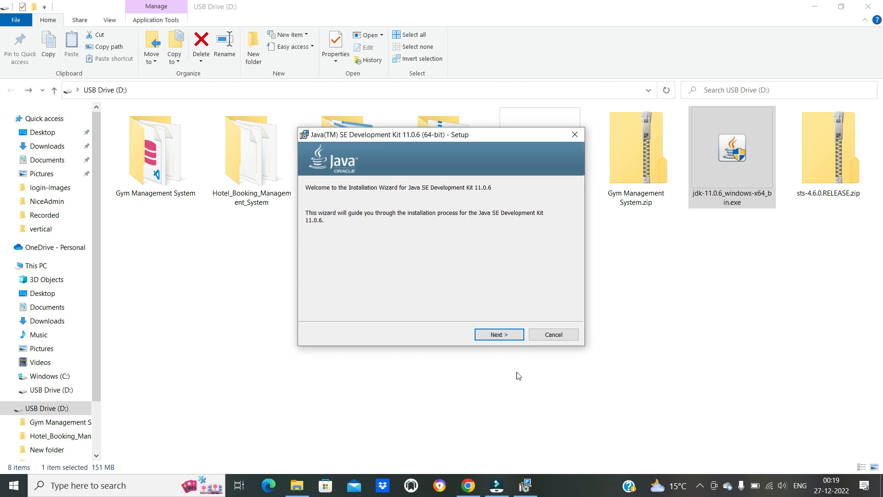
{"action": "left_click", "coordinate": [501, 335]}
{"action": "left_click", "coordinate": [490, 336]}
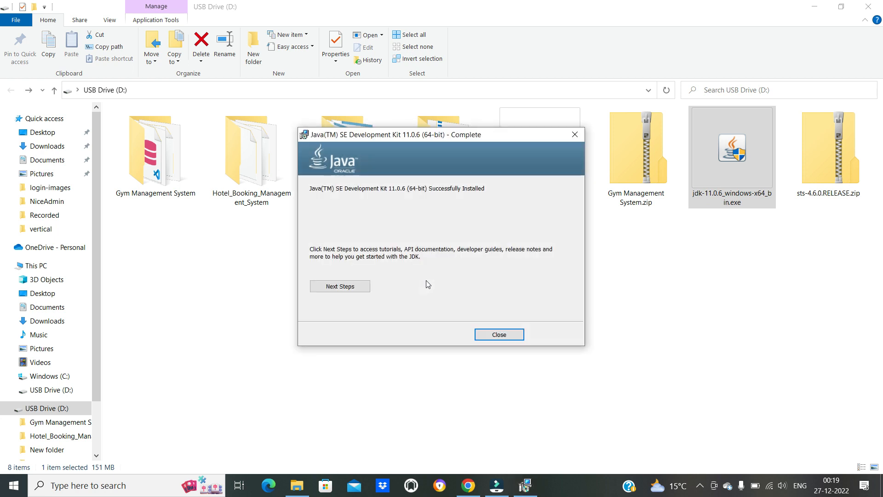
{"action": "left_click", "coordinate": [497, 334]}
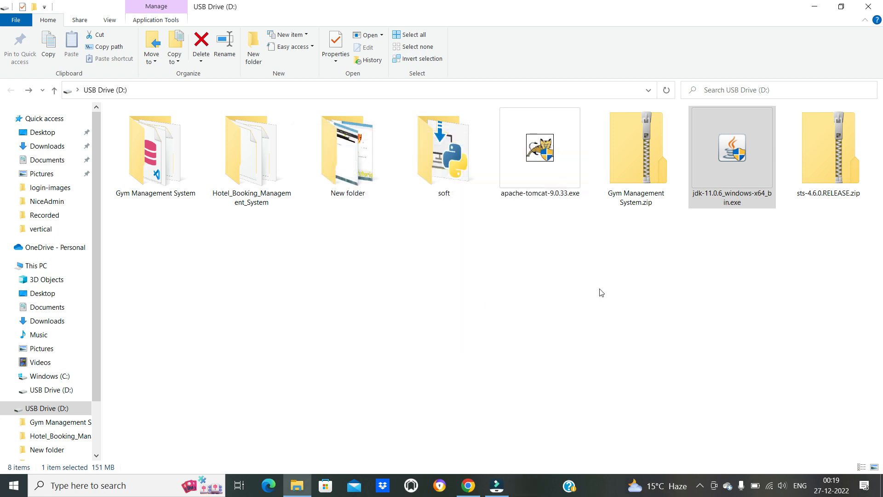
{"action": "double_click", "coordinate": [544, 161]}
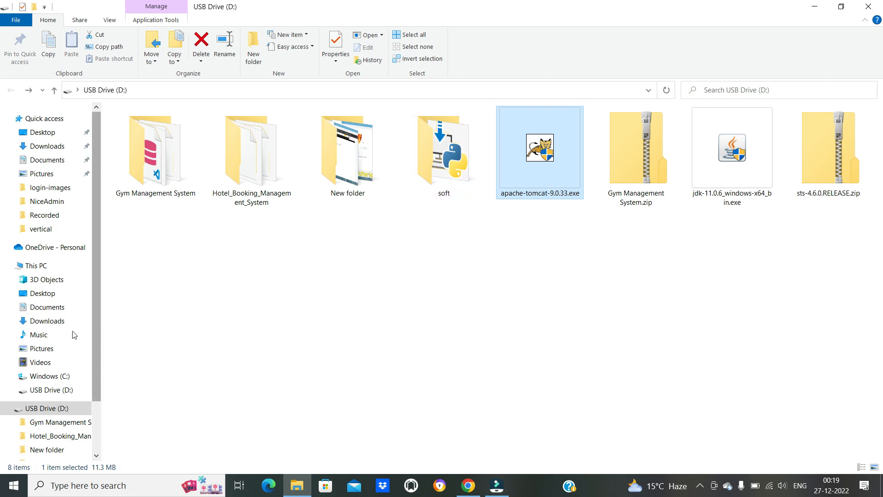
- Browse to the JDK installation folder at C:\Program Files\Java\jdk-11.0.6
{"action": "left_click", "coordinate": [37, 266]}
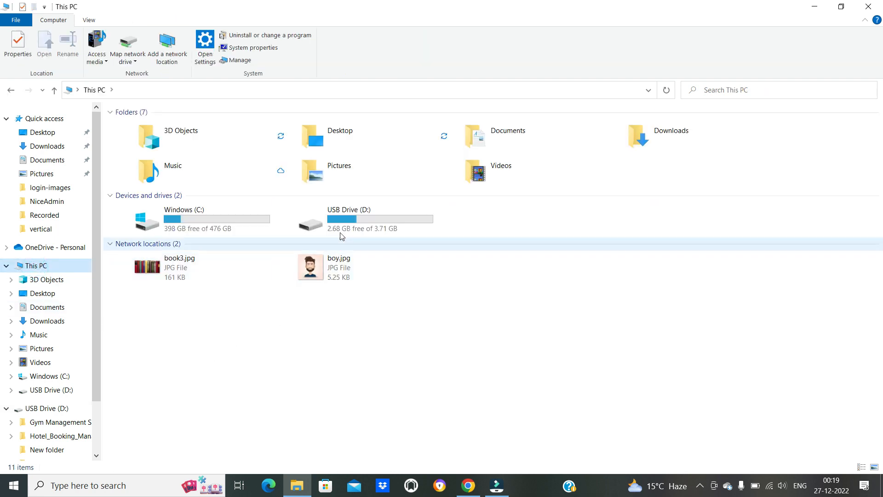
{"action": "double_click", "coordinate": [188, 222]}
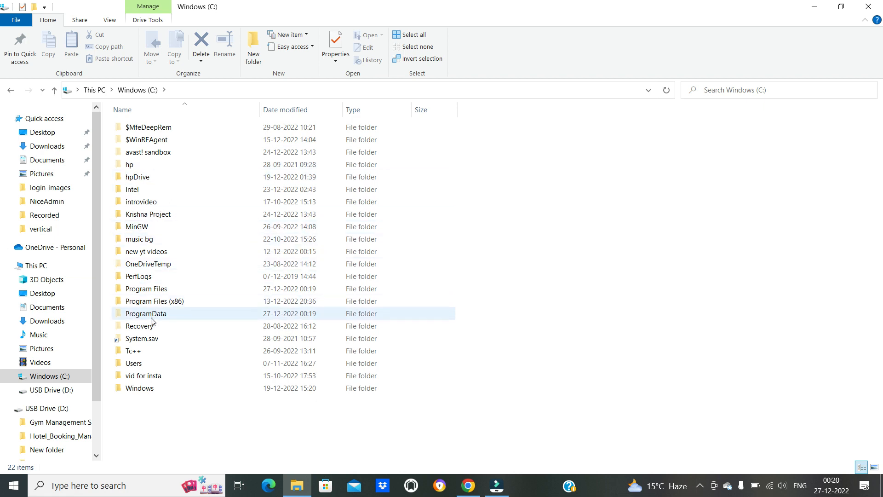
{"action": "double_click", "coordinate": [149, 288]}
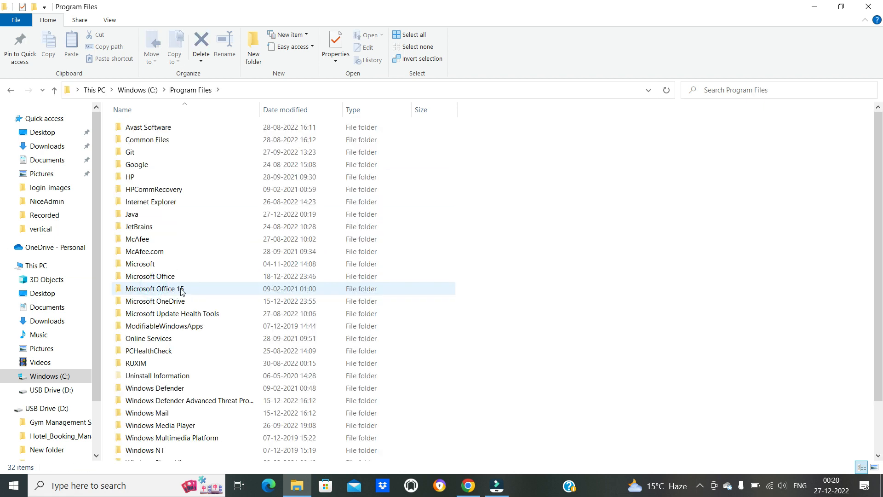
{"action": "left_click", "coordinate": [137, 217]}
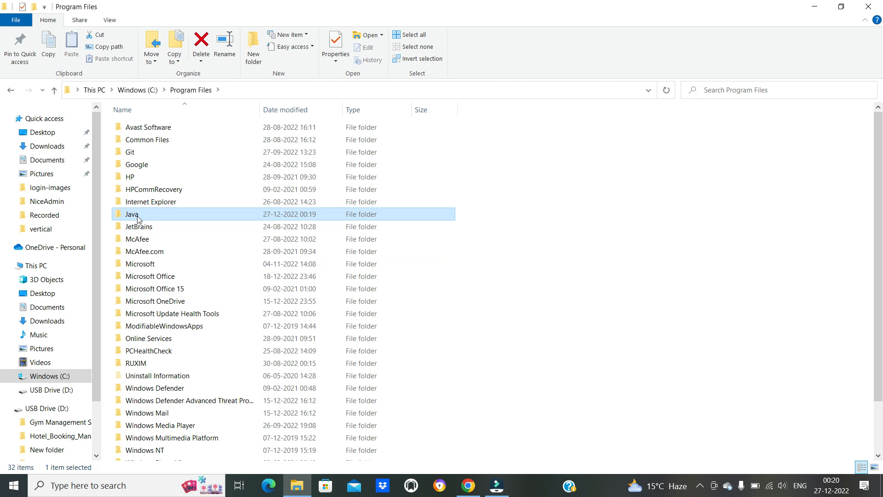
{"action": "double_click", "coordinate": [138, 217]}
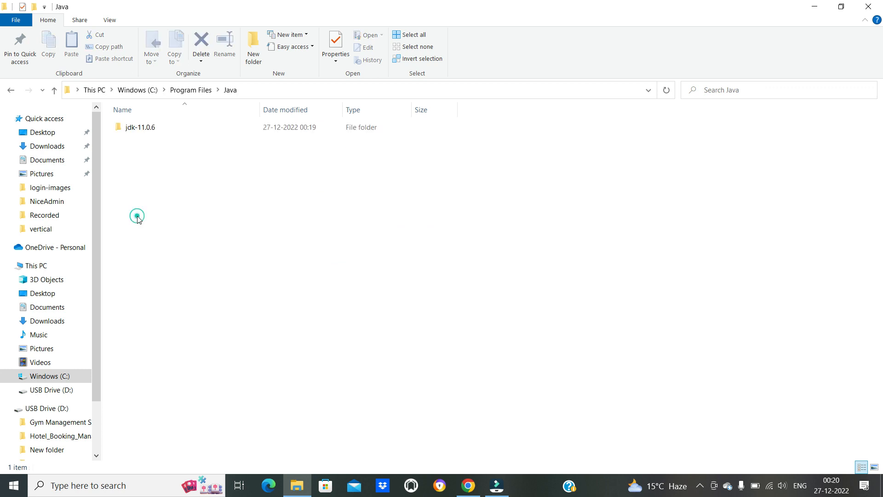
{"action": "double_click", "coordinate": [138, 129]}
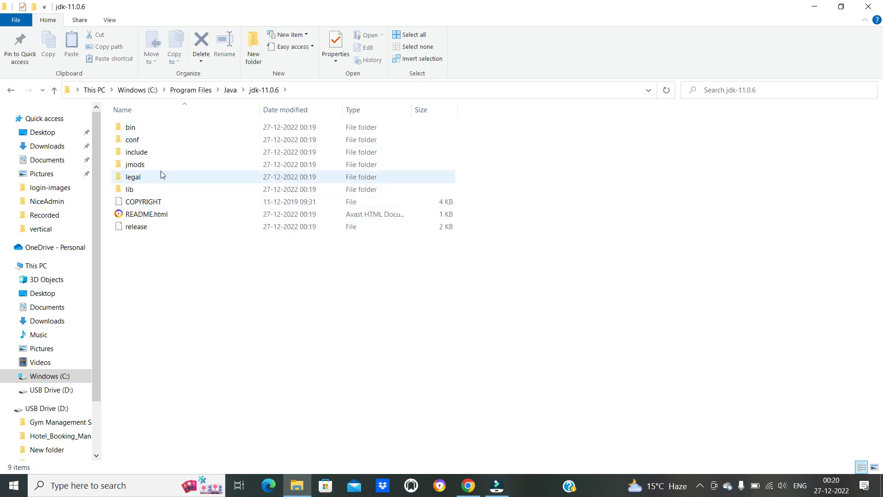
- Retrace the folder path from the C: drive through Program Files and Java back into jdk-11.0.6
{"action": "left_click", "coordinate": [180, 91]}
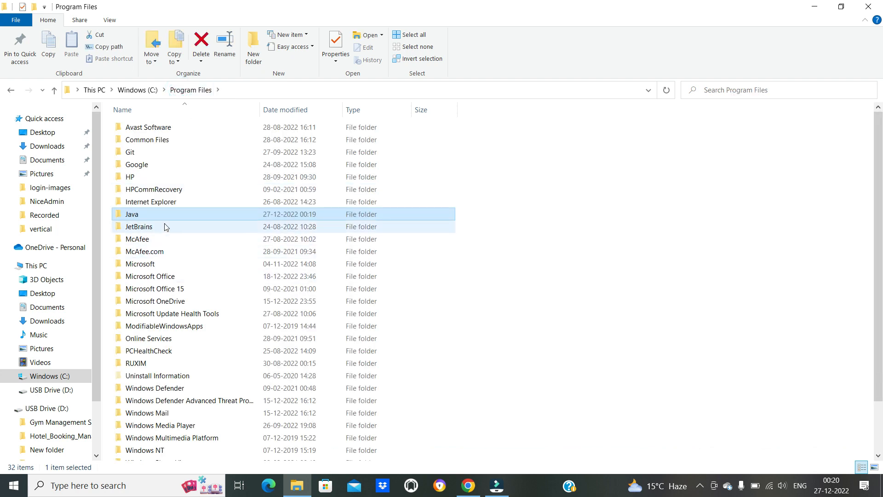
{"action": "left_click", "coordinate": [138, 90]}
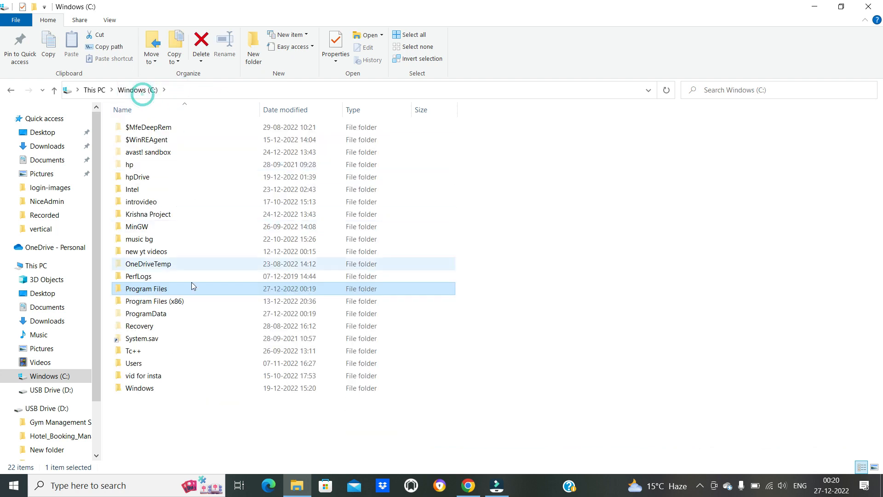
{"action": "double_click", "coordinate": [141, 292]}
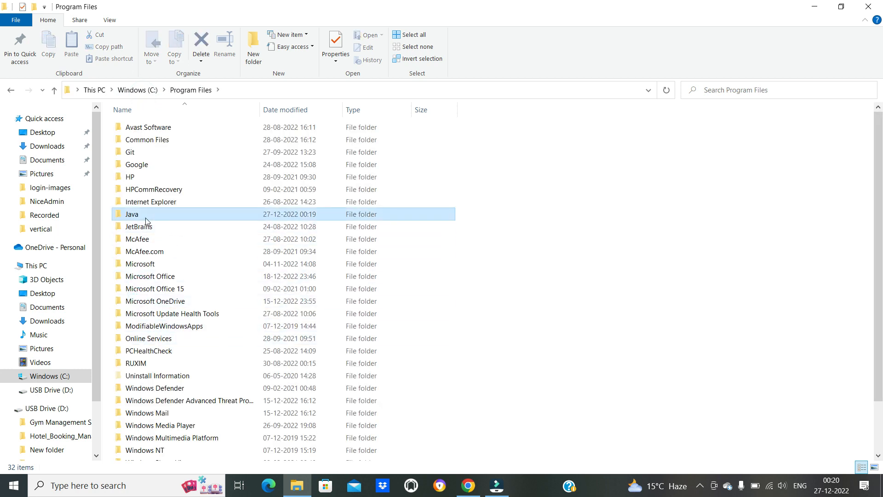
{"action": "double_click", "coordinate": [145, 219]}
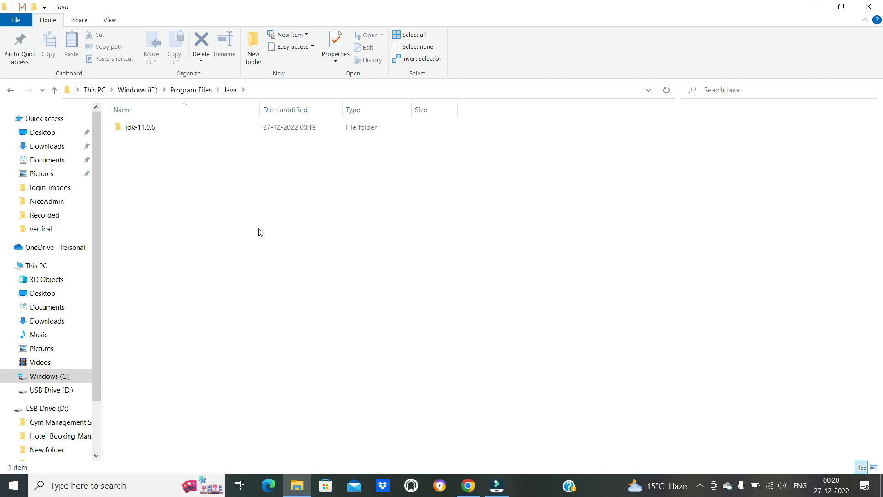
{"action": "double_click", "coordinate": [137, 131]}
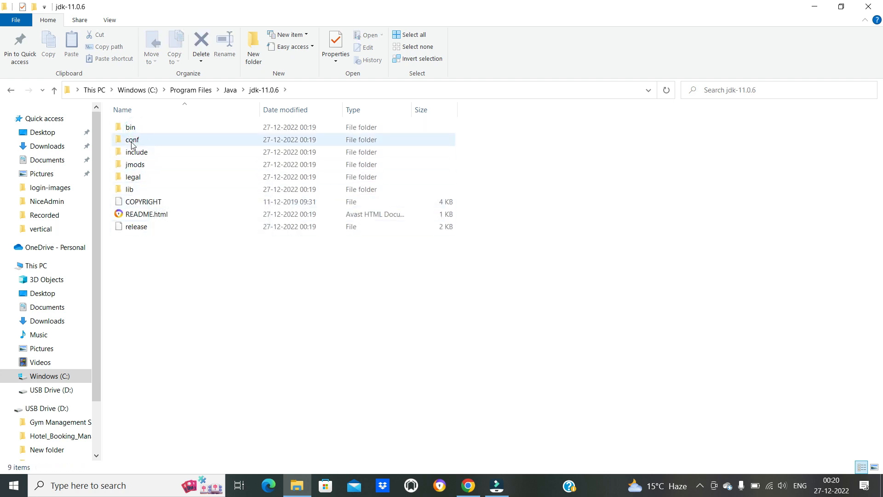
{"action": "left_click", "coordinate": [230, 90]}
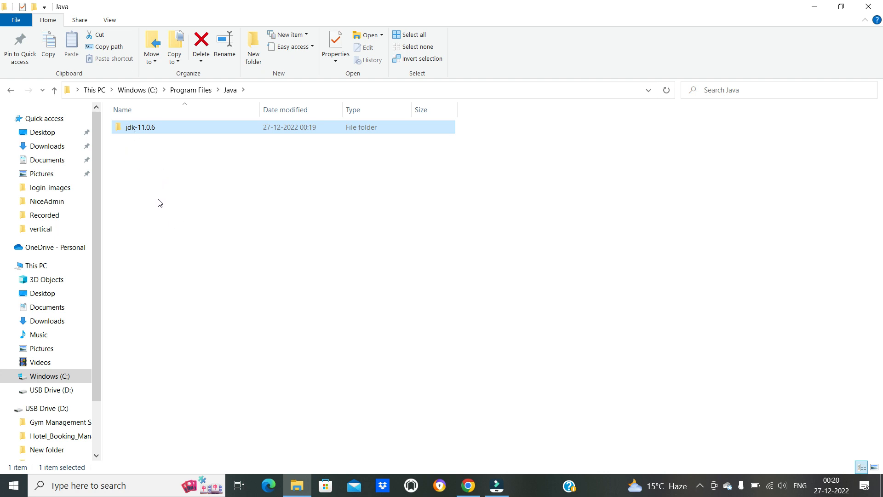
{"action": "double_click", "coordinate": [127, 133]}
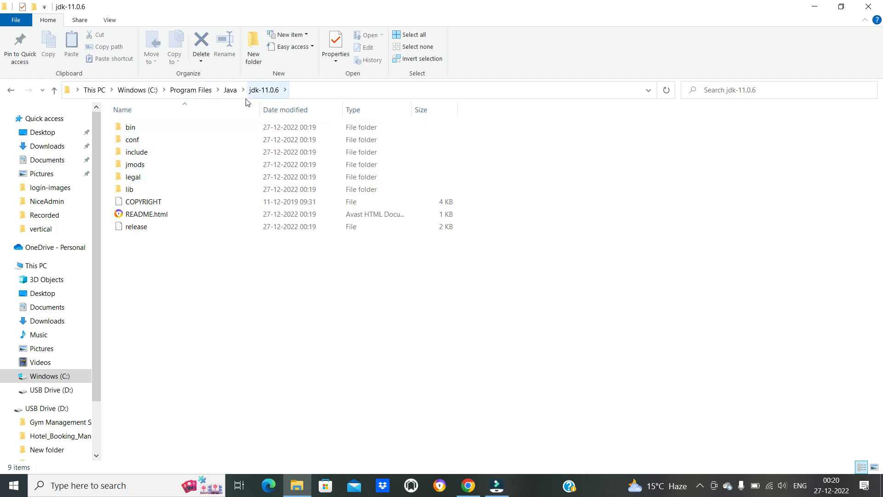
- Open the JDK's bin folder with enlarged file icons and copy its path, C:\Program Files\Java\jdk-11.0.6\bin
{"action": "double_click", "coordinate": [129, 131]}
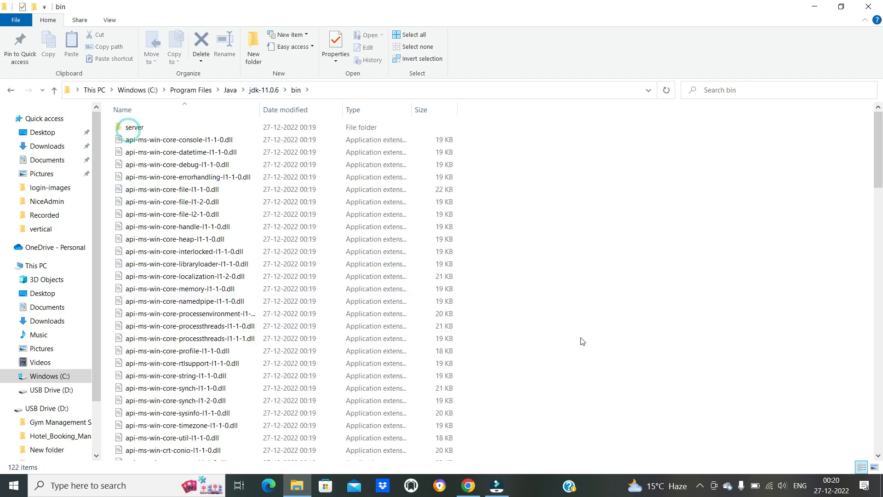
{"action": "scroll", "coordinate": [608, 325], "scroll_direction": "up", "scroll_amount": 3, "text": "ctrl"}
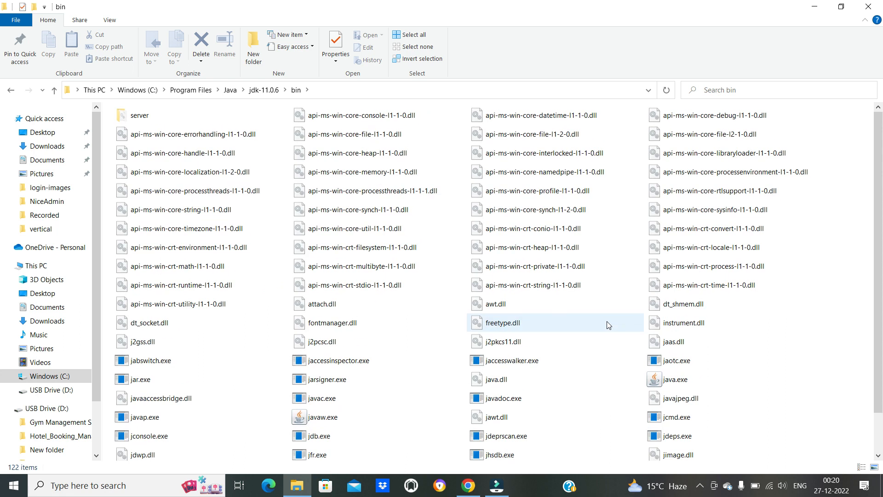
{"action": "scroll", "coordinate": [608, 325], "scroll_direction": "up", "scroll_amount": 3, "text": "ctrl"}
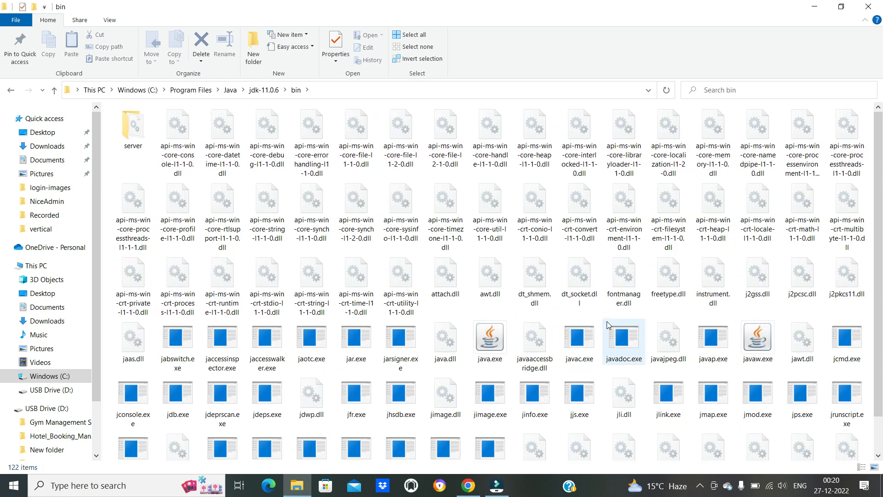
{"action": "left_click", "coordinate": [354, 91]}
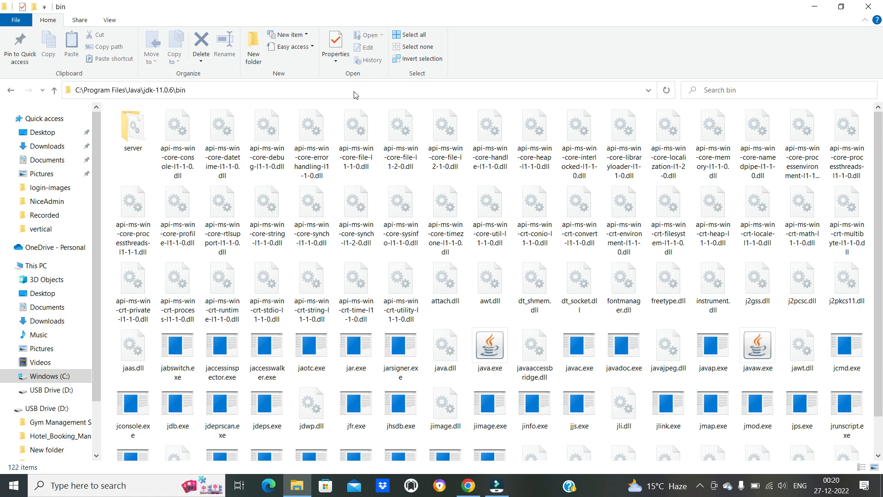
{"action": "right_click", "coordinate": [142, 90]}
{"action": "left_click", "coordinate": [166, 123]}
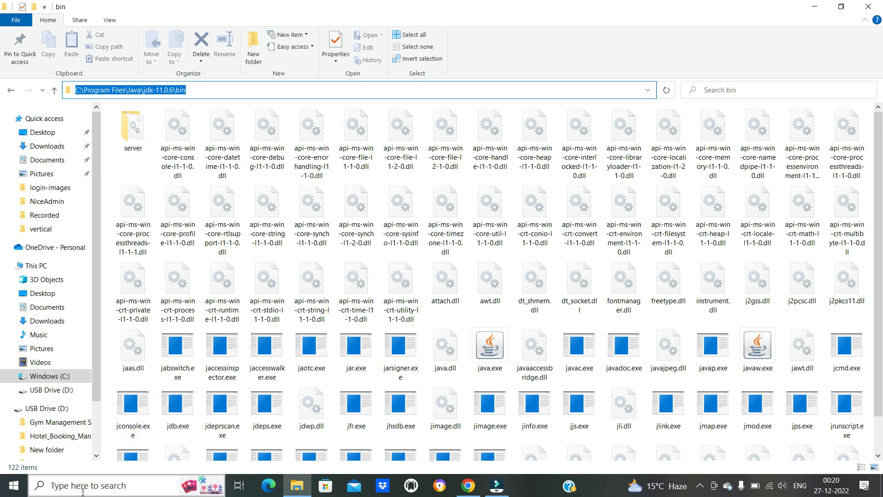
- Open the Environment Variables dialog through This PC's advanced system settings, moving the System Properties window aside
{"action": "right_click", "coordinate": [45, 272]}
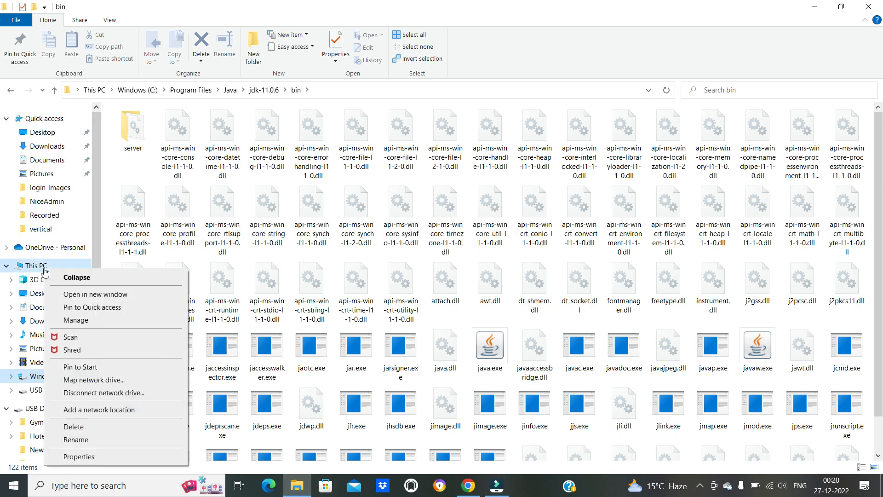
{"action": "left_click", "coordinate": [83, 459]}
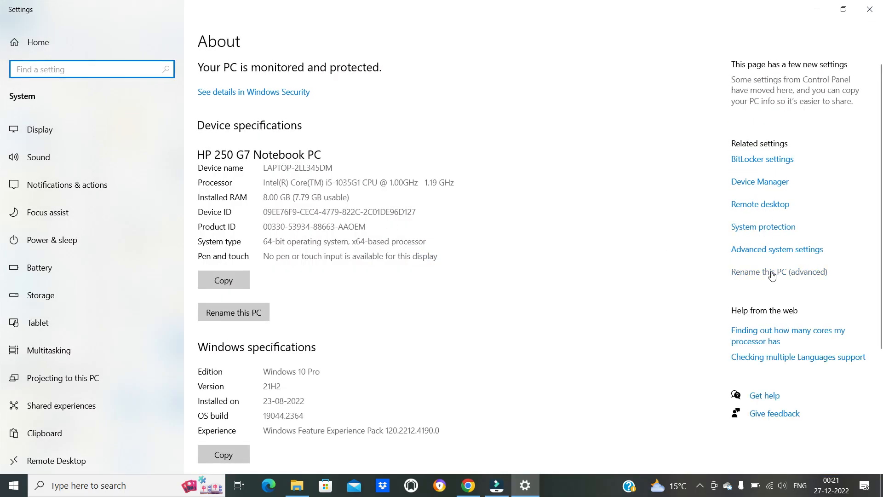
{"action": "left_click", "coordinate": [779, 251]}
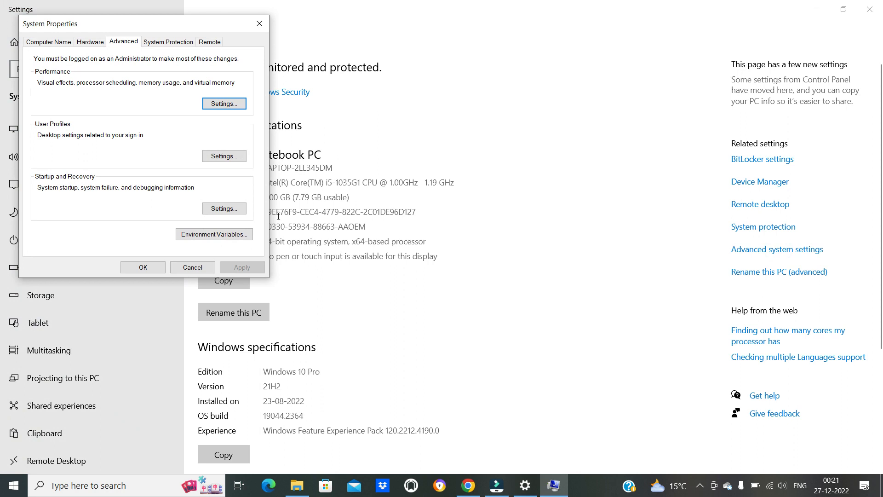
{"action": "left_click_drag", "start_coordinate": [151, 28], "coordinate": [681, 96]}
{"action": "left_click", "coordinate": [736, 299]}
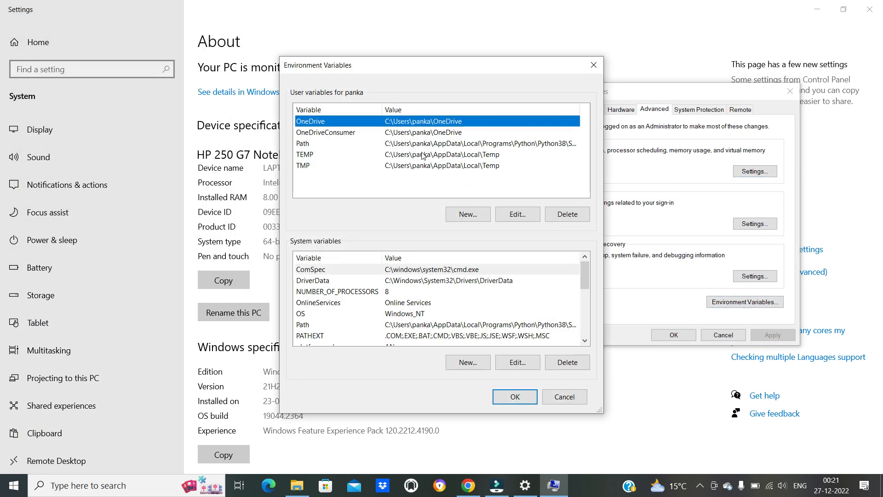
- Add C:\Program Files\Java\jdk-11.0.6\bin as a new entry in the user Path variable
{"action": "left_click", "coordinate": [438, 144]}
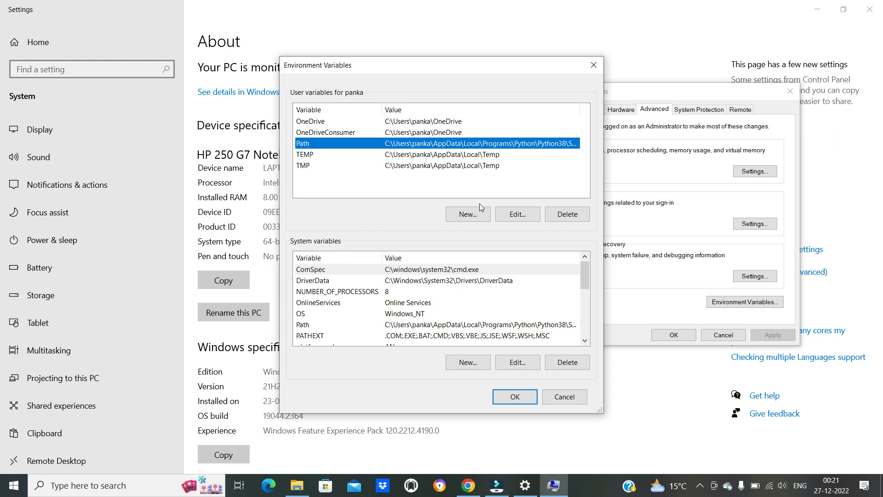
{"action": "left_click", "coordinate": [519, 215]}
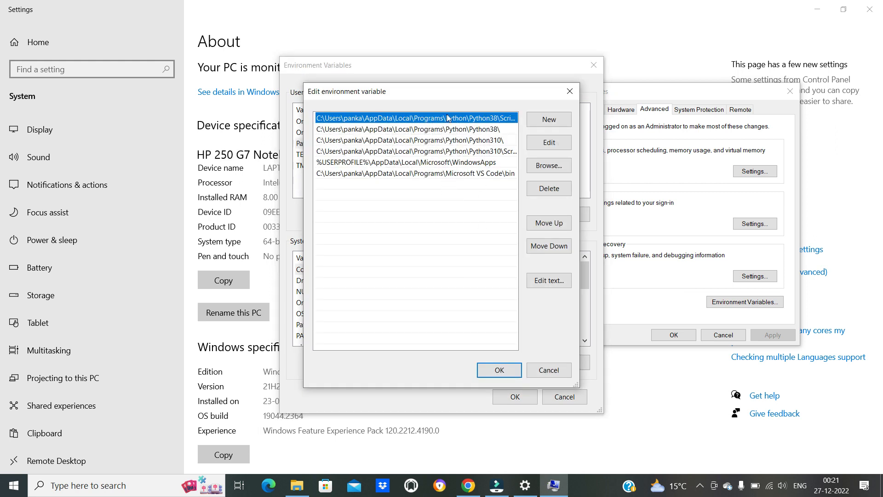
{"action": "left_click", "coordinate": [556, 116]}
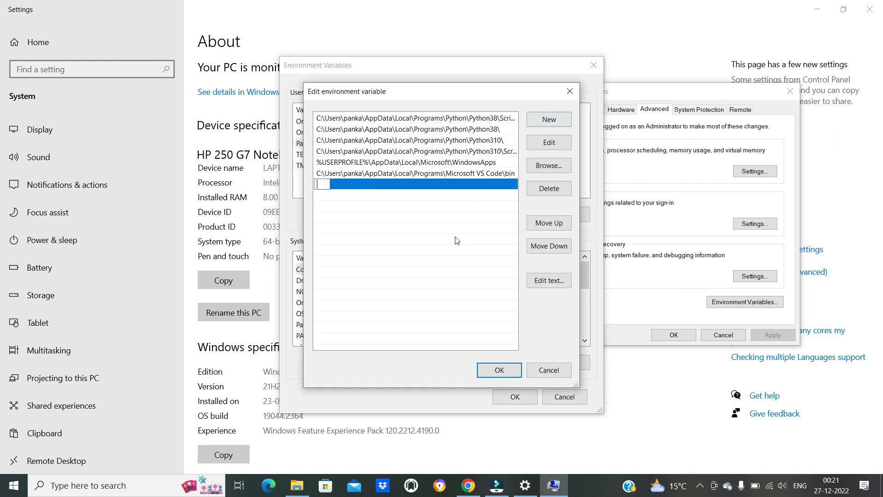
{"action": "key", "text": "ctrl+v"}
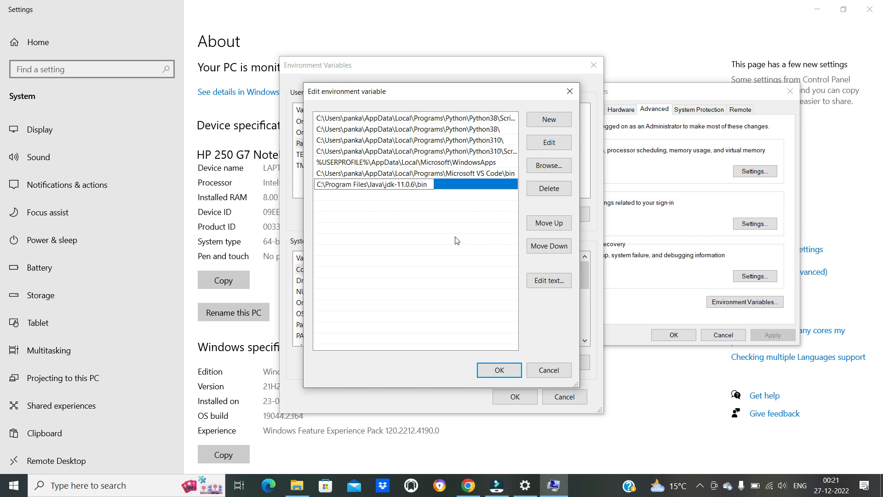
{"action": "left_click", "coordinate": [457, 240]}
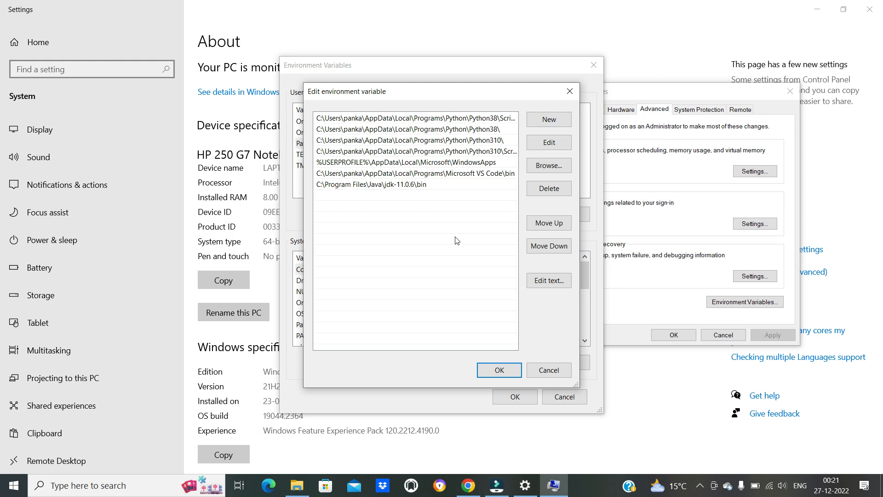
{"action": "left_click", "coordinate": [496, 375]}
- Add C:\Program Files\Java\jdk-11.0.6\bin to the system Path variable, save the environment variables, and close the system settings windows
{"action": "left_click", "coordinate": [395, 327]}
{"action": "left_click", "coordinate": [395, 329]}
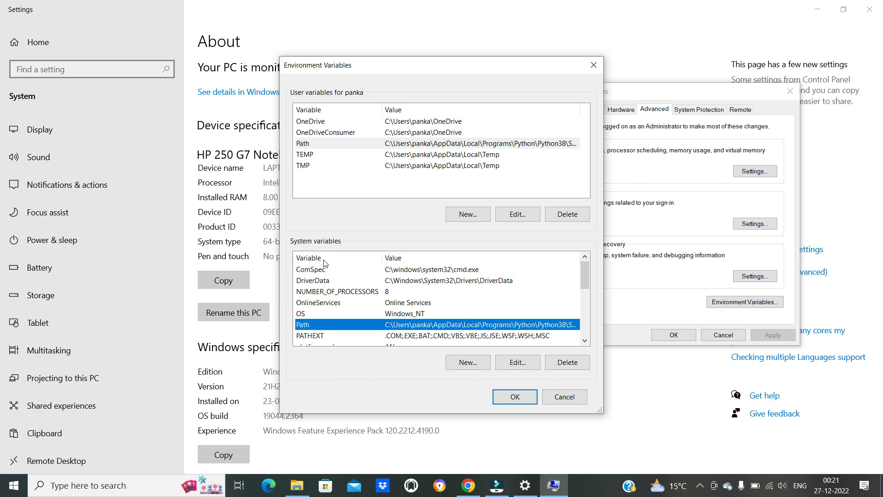
{"action": "left_click", "coordinate": [517, 362]}
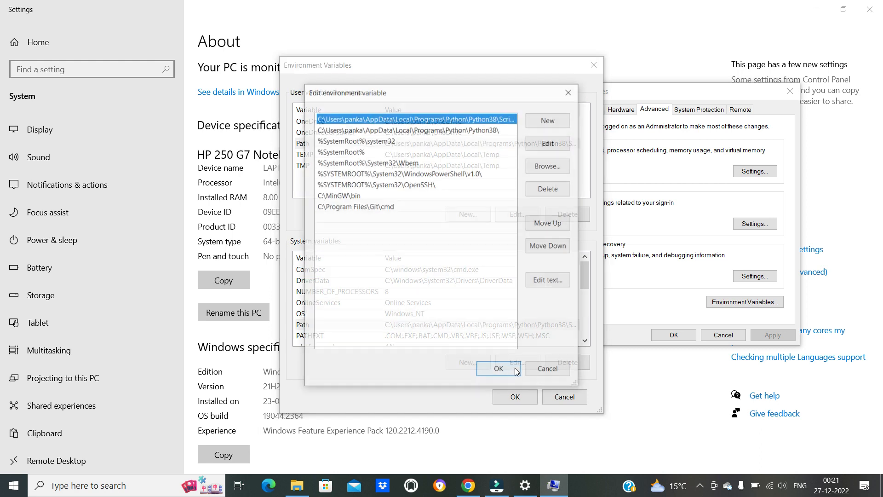
{"action": "left_click", "coordinate": [551, 123]}
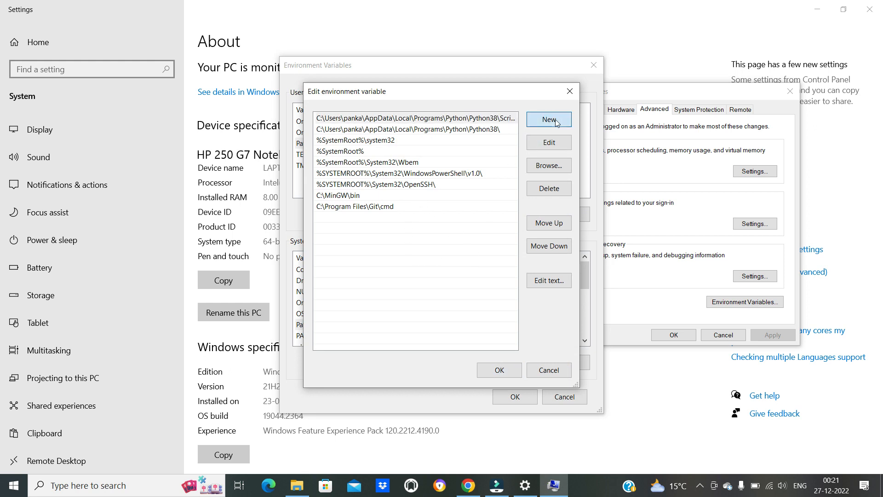
{"action": "left_click", "coordinate": [438, 279]}
{"action": "left_click", "coordinate": [501, 371]}
{"action": "left_click", "coordinate": [510, 397]}
{"action": "left_click", "coordinate": [673, 335]}
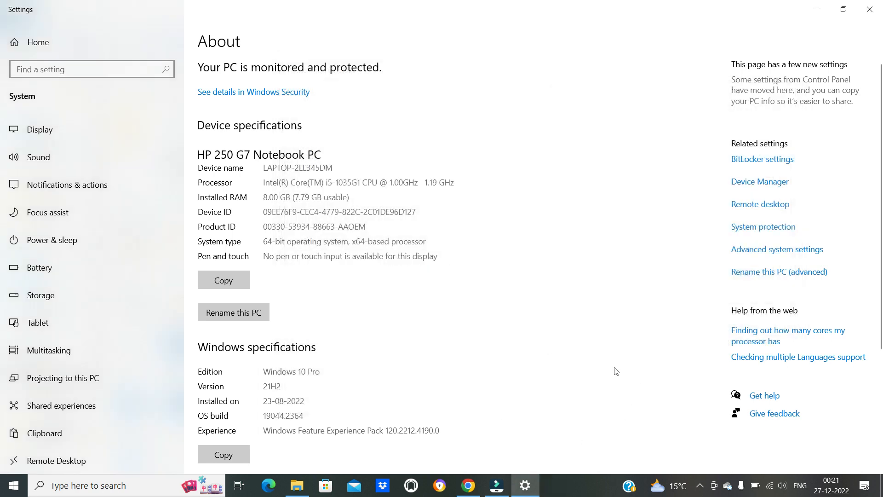
{"action": "left_click", "coordinate": [869, 9]}
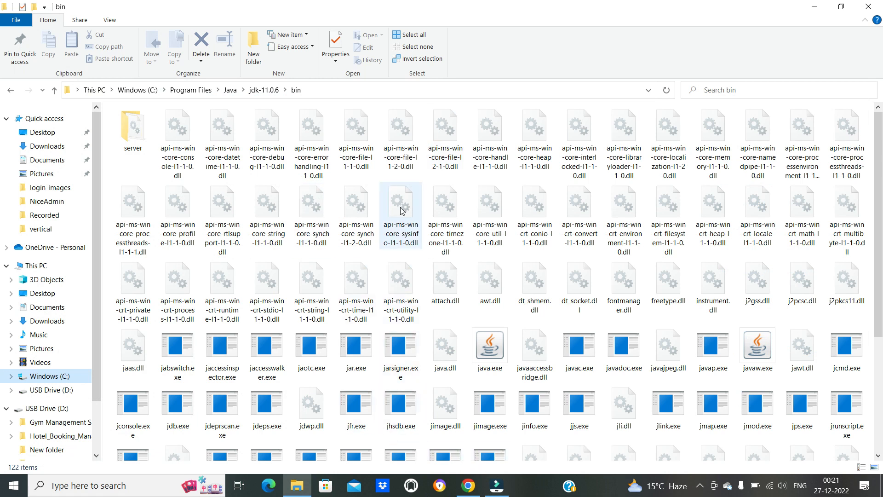
- Dismiss the Wondershare Filmora update notice and show This PC in File Explorer
{"action": "mouse_move", "coordinate": [401, 210]}
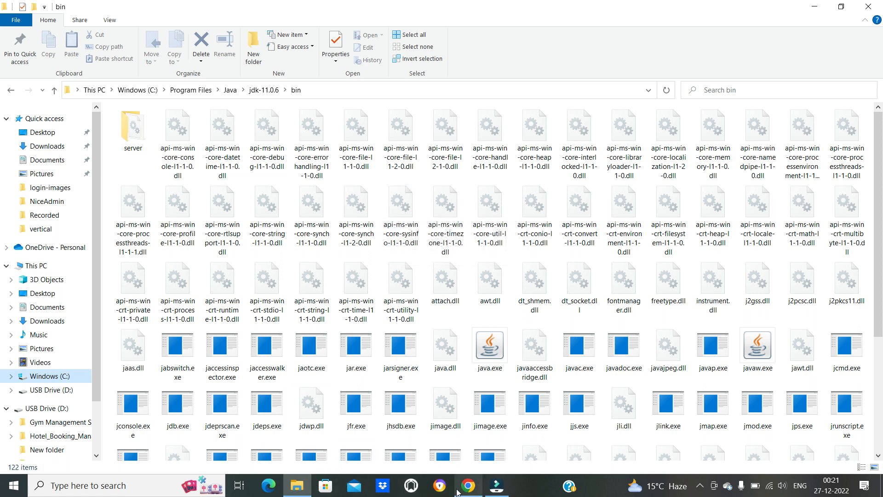
{"action": "left_click", "coordinate": [298, 486]}
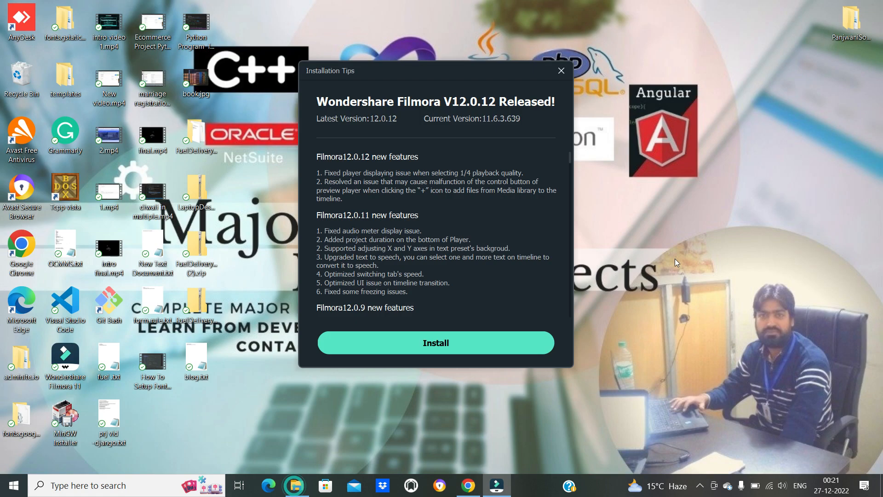
{"action": "left_click", "coordinate": [562, 71]}
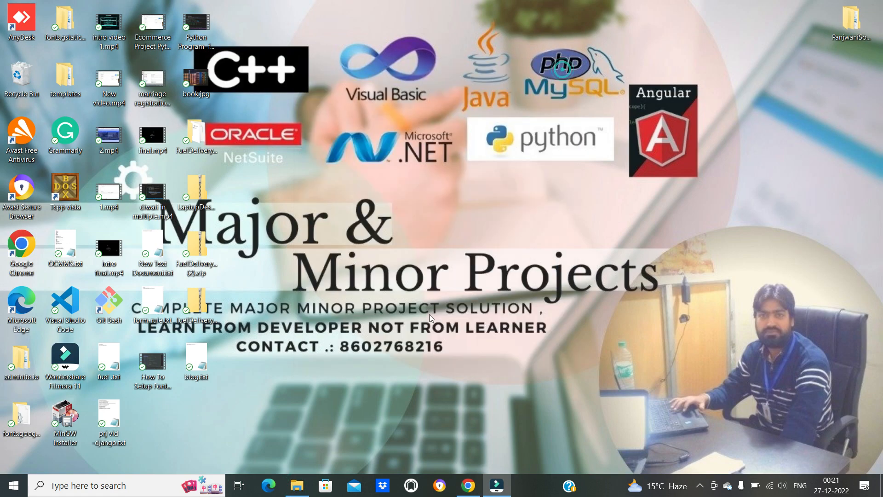
{"action": "left_click", "coordinate": [311, 482]}
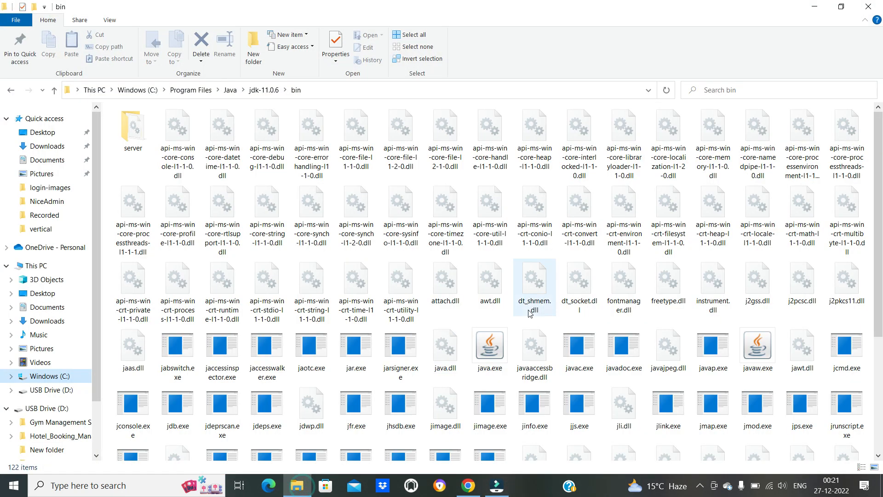
{"action": "left_click", "coordinate": [37, 270]}
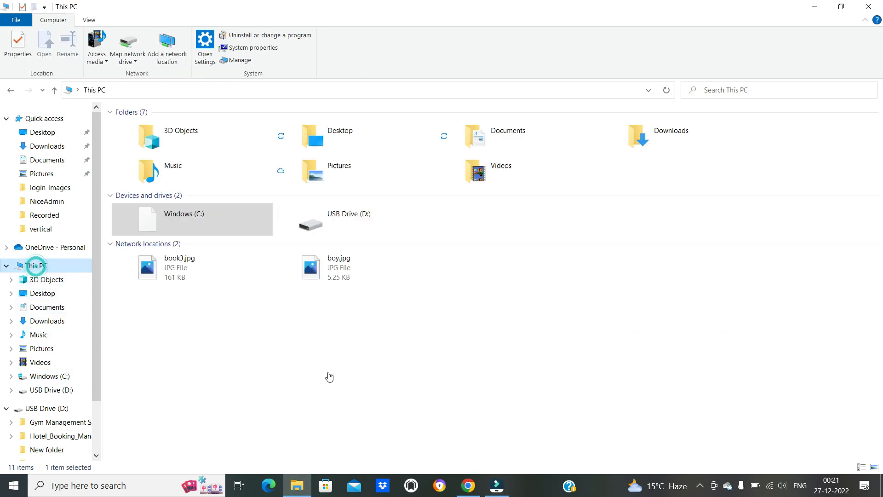
{"action": "left_click", "coordinate": [501, 492]}
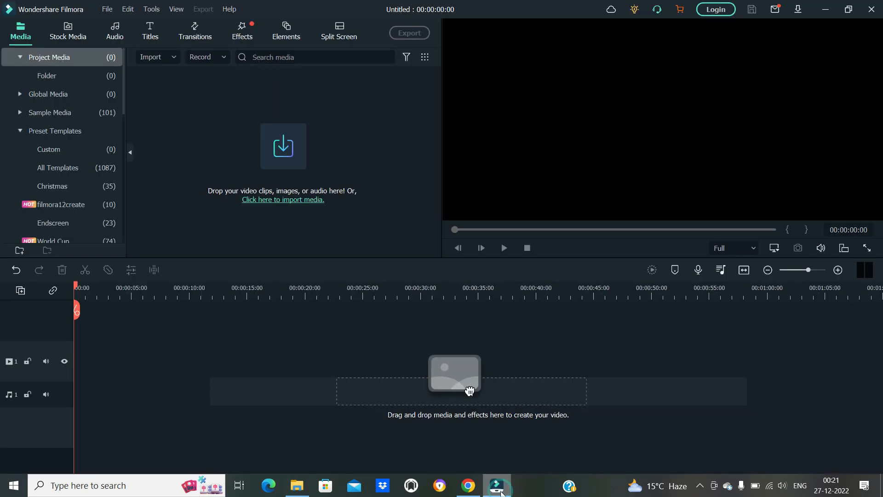
{"action": "left_click", "coordinate": [501, 492]}
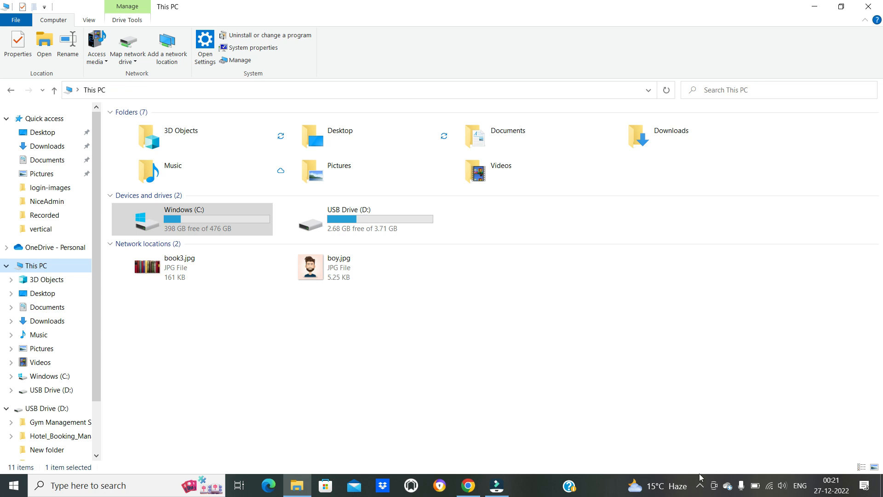
{"action": "left_click", "coordinate": [700, 484]}
{"action": "left_click", "coordinate": [526, 383]}
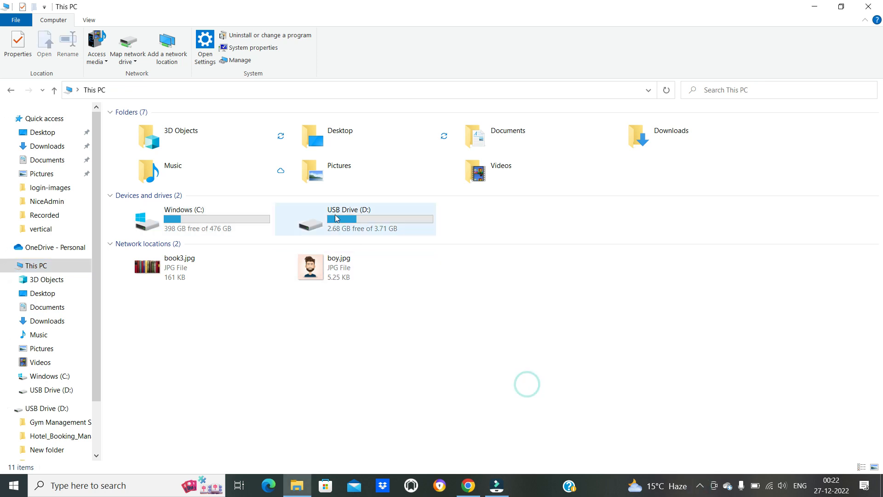
- Run apache-tomcat-9.0.33.exe from USB Drive (D:), accept its license agreement, and proceed to the Tomcat configuration options
{"action": "double_click", "coordinate": [359, 221]}
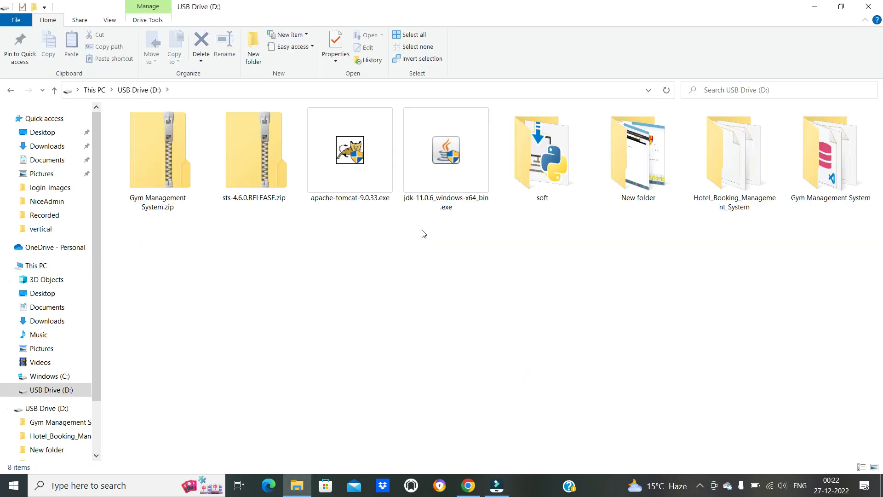
{"action": "left_click", "coordinate": [345, 164]}
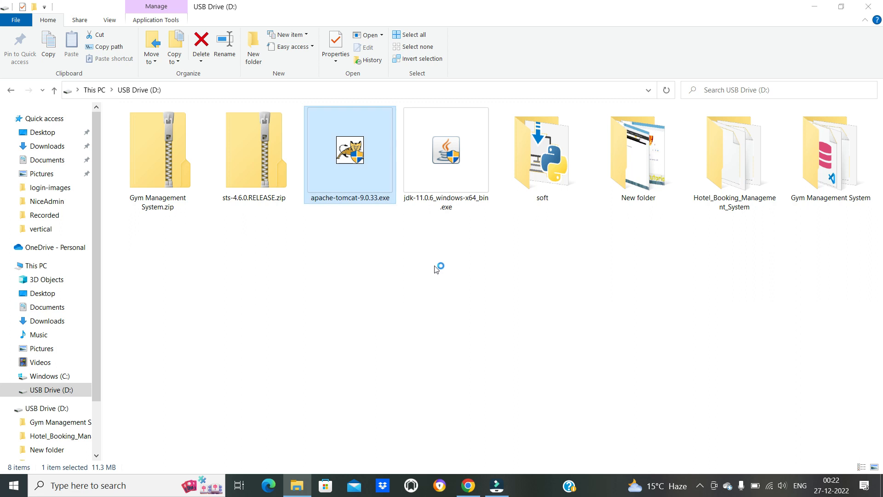
{"action": "left_click", "coordinate": [505, 335]}
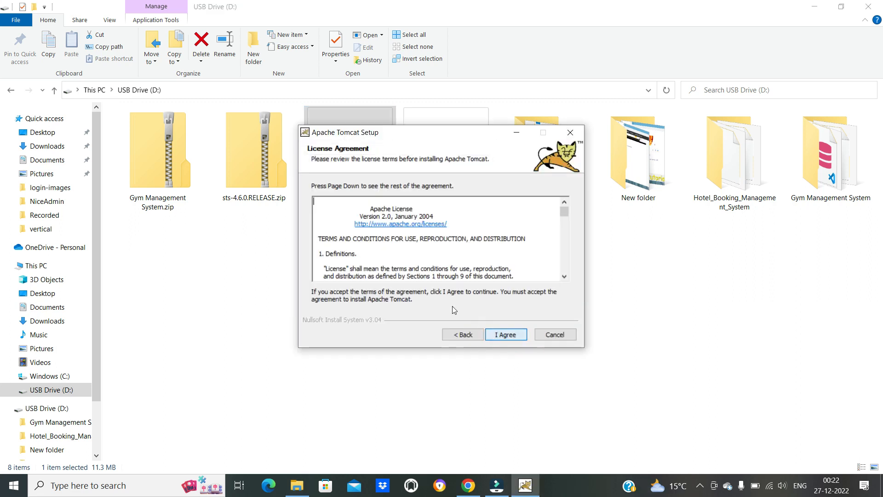
{"action": "left_click", "coordinate": [509, 335]}
{"action": "left_click", "coordinate": [508, 335]}
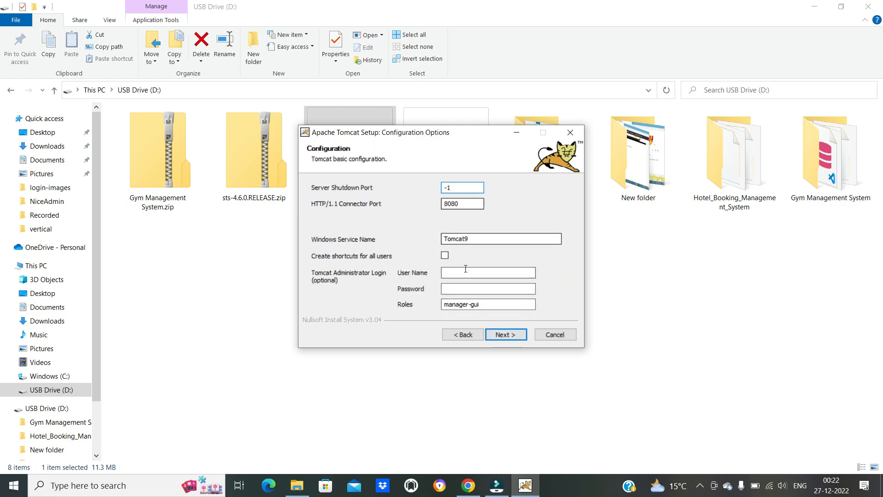
- Install Tomcat with connector port 8080 and Java path C:\Program Files\Java\jdk-11.0.6, running it on completion and closing the release notes
{"action": "left_click", "coordinate": [503, 339]}
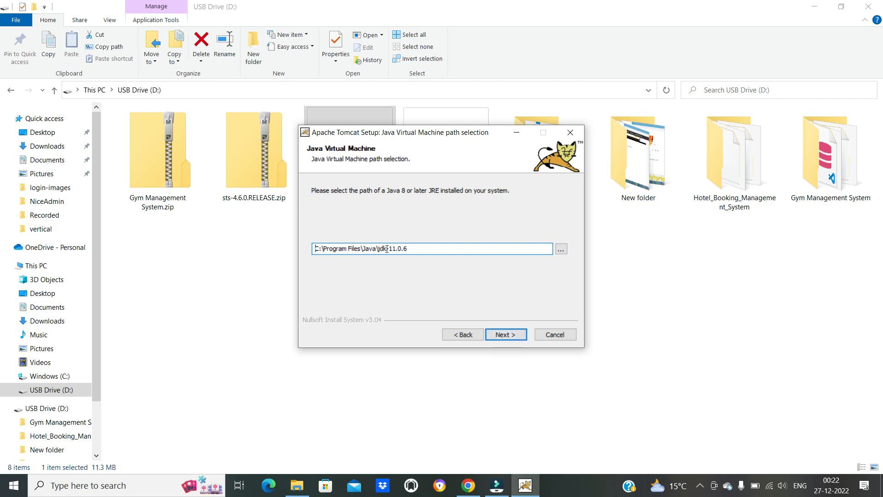
{"action": "left_click", "coordinate": [506, 341]}
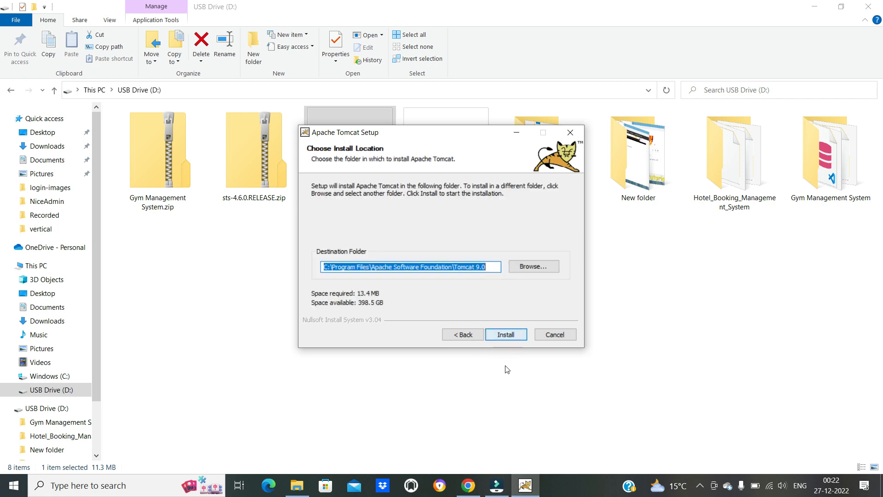
{"action": "left_click", "coordinate": [506, 339]}
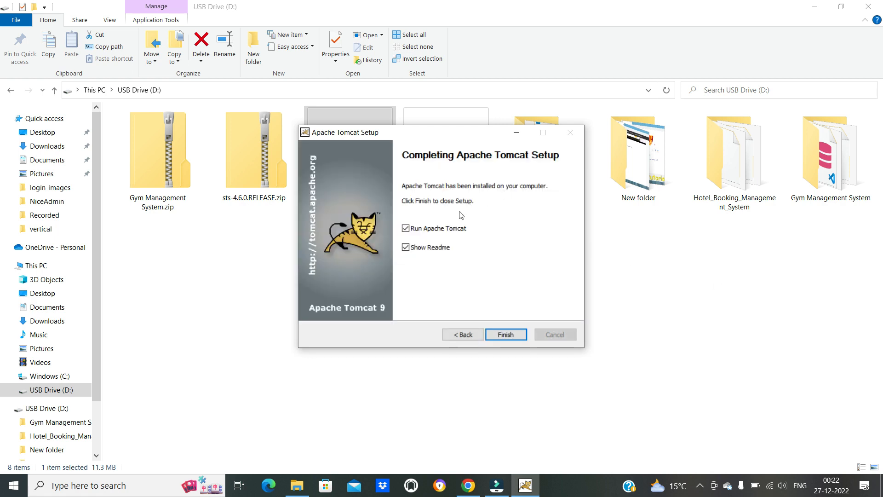
{"action": "left_click", "coordinate": [512, 337]}
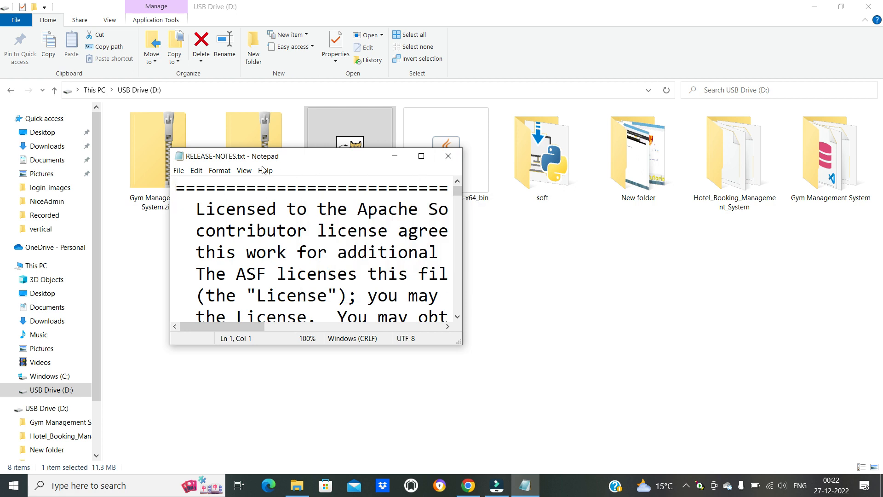
{"action": "left_click", "coordinate": [448, 156]}
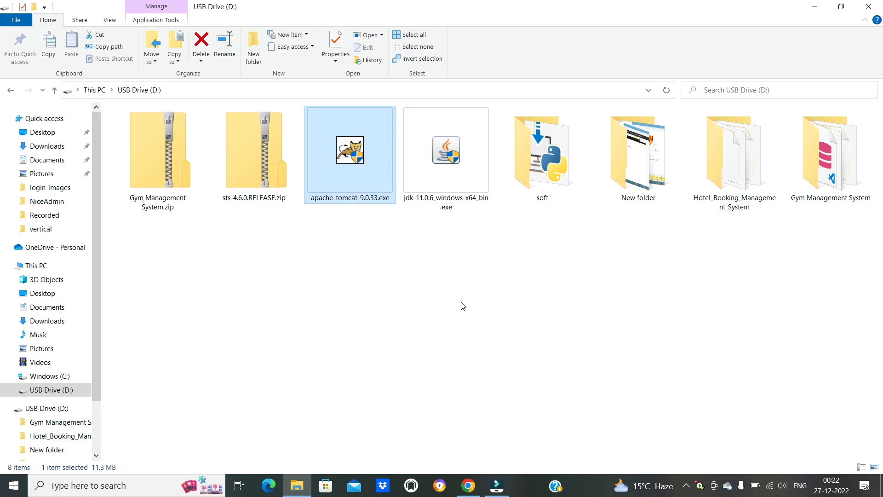
{"action": "left_click", "coordinate": [515, 304]}
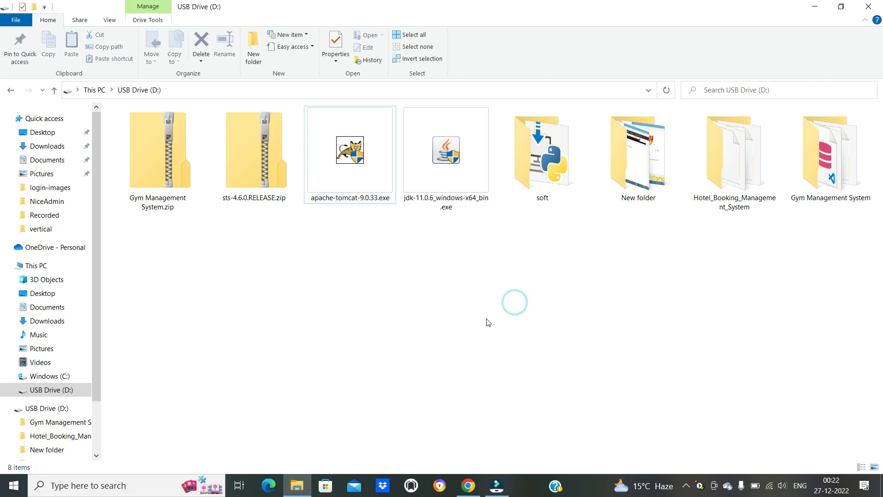
{"action": "left_click", "coordinate": [267, 180]}
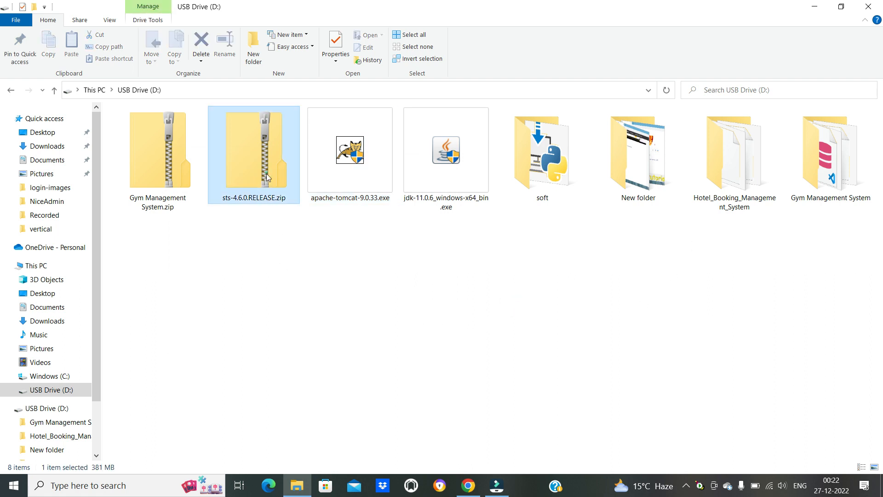
{"action": "right_click", "coordinate": [269, 175]}
{"action": "left_click", "coordinate": [193, 240]}
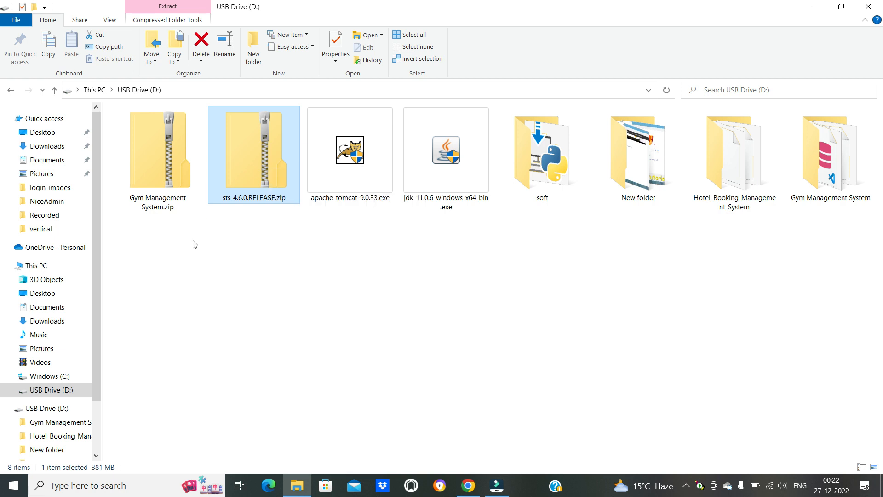
{"action": "right_click", "coordinate": [255, 169]}
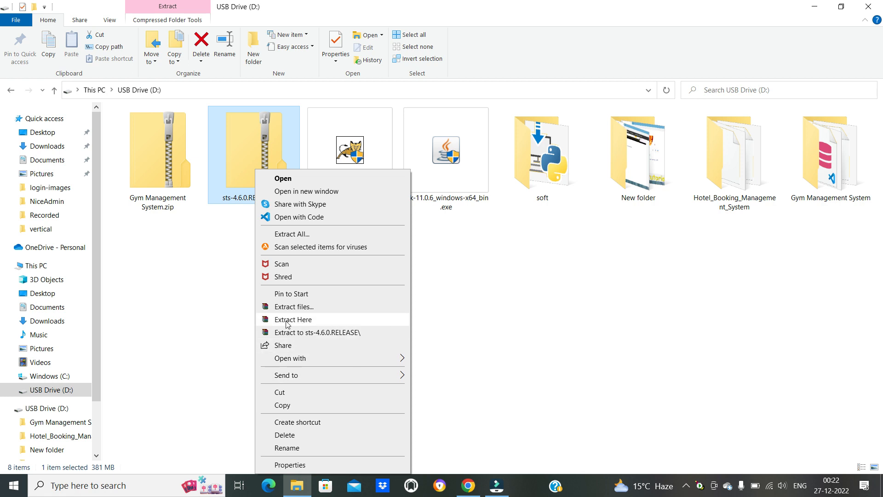
{"action": "left_click", "coordinate": [291, 235]}
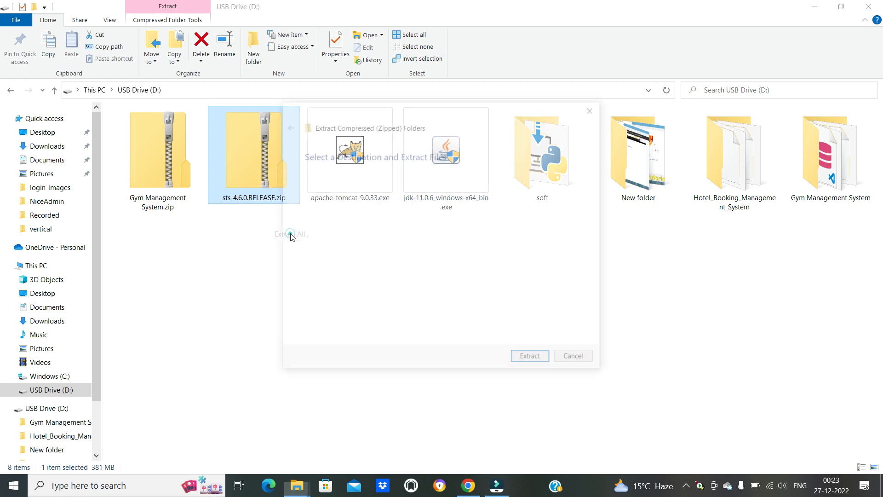
{"action": "left_click", "coordinate": [405, 193]}
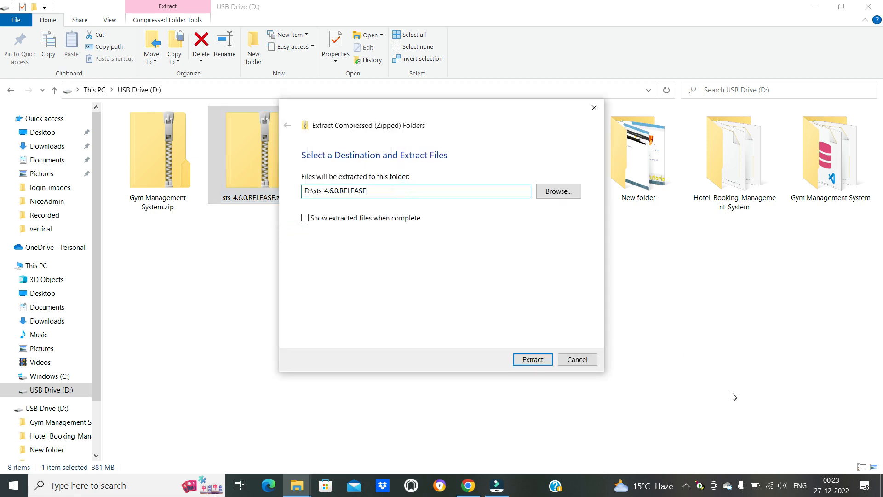
{"action": "left_click", "coordinate": [581, 359]}
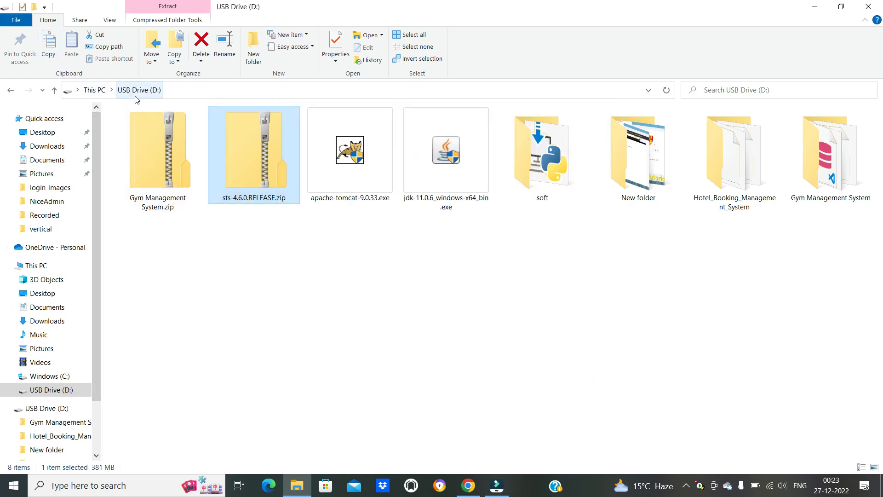
- Move sts-4.6.0.RELEASE.zip from USB Drive (D:) to the root of Windows (C:), granting administrator permission
{"action": "right_click", "coordinate": [258, 160]}
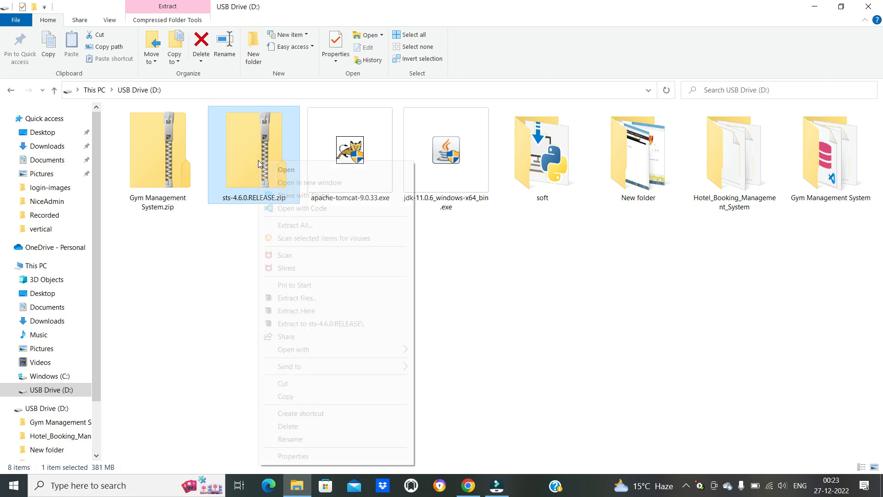
{"action": "left_click", "coordinate": [280, 384]}
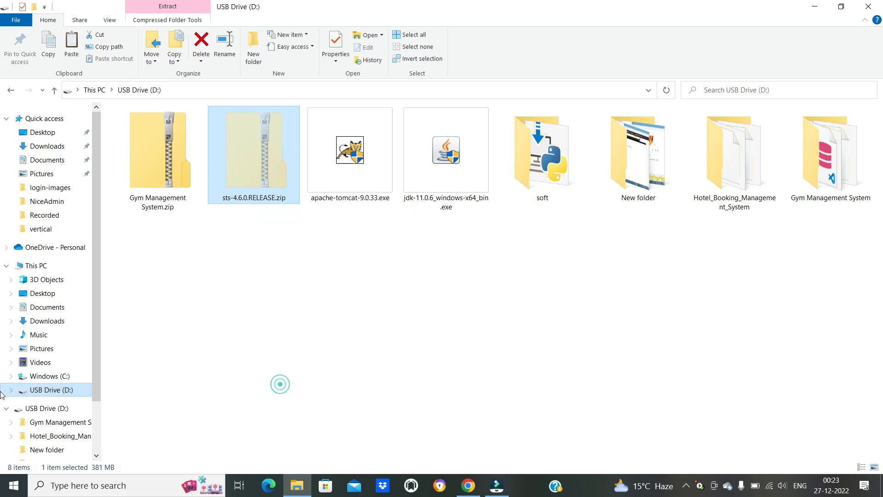
{"action": "left_click", "coordinate": [48, 376]}
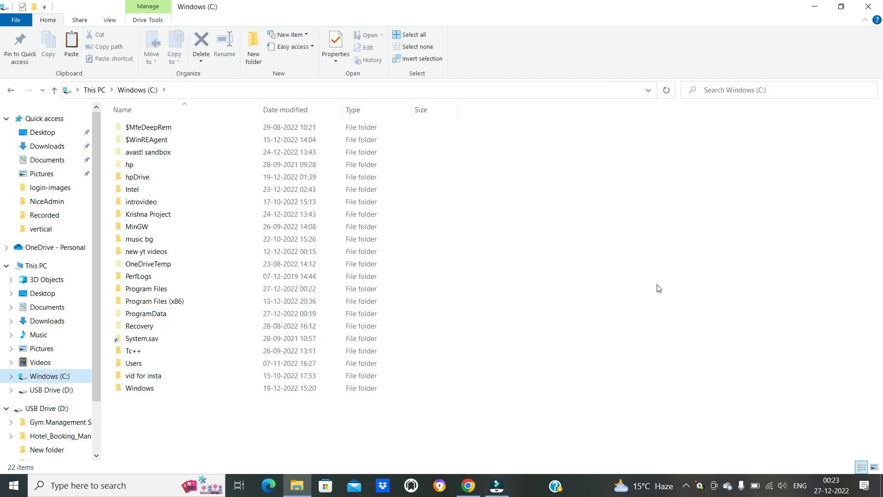
{"action": "right_click", "coordinate": [741, 191]}
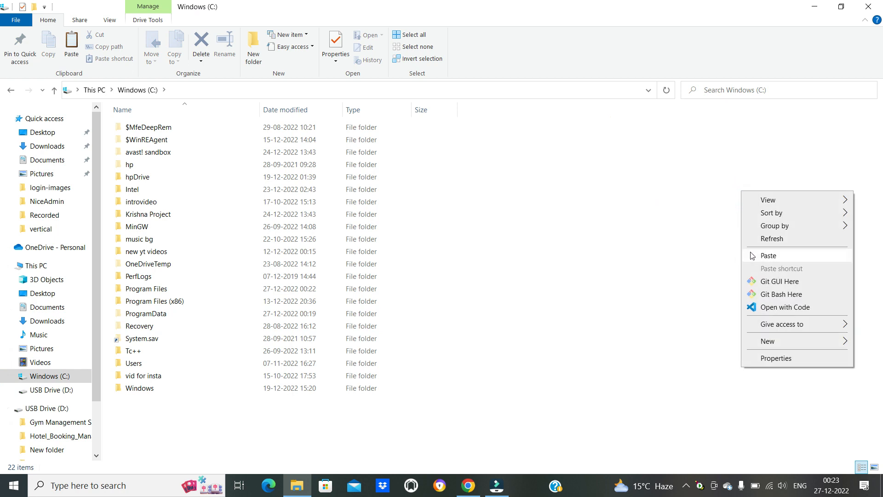
{"action": "left_click", "coordinate": [768, 256]}
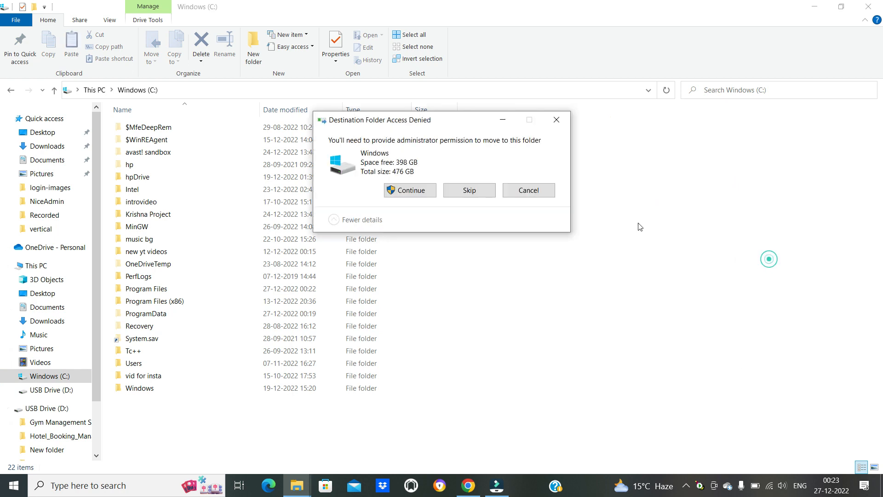
{"action": "left_click", "coordinate": [418, 191]}
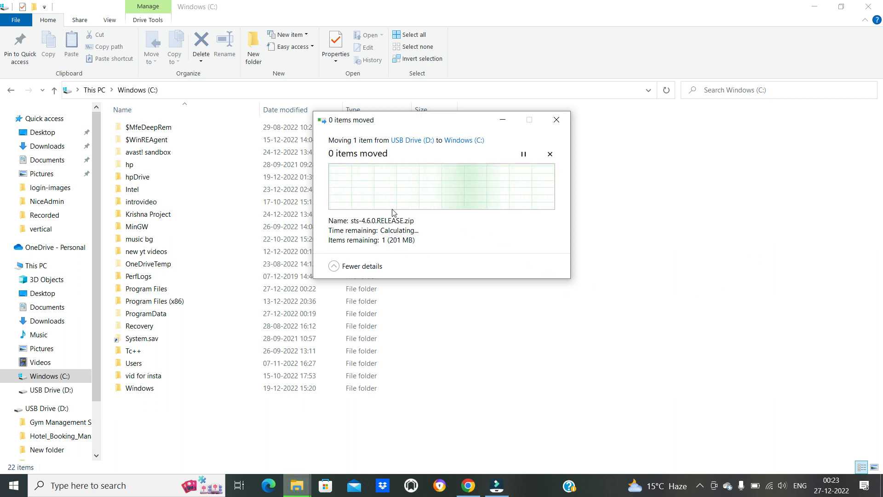
- Switch to Chrome, search for "xampp download" in a new tab, and open the Apache Friends download page
{"action": "left_click", "coordinate": [468, 486]}
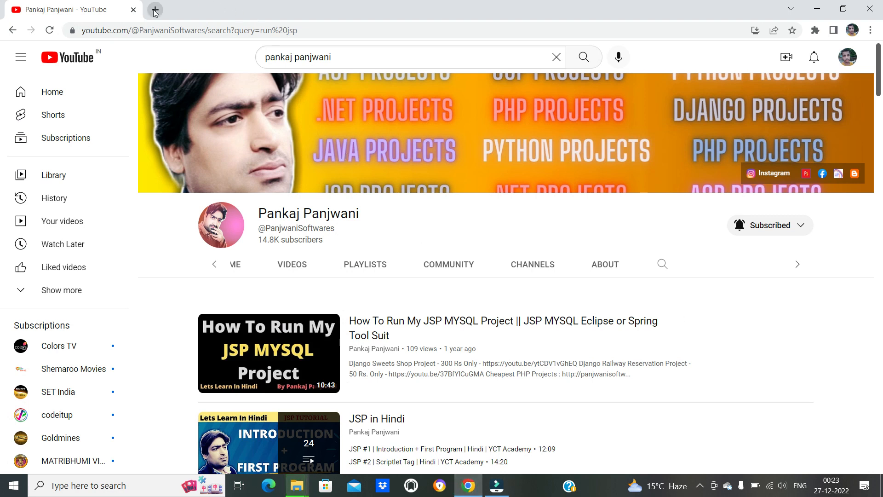
{"action": "left_click", "coordinate": [155, 10]}
{"action": "left_click", "coordinate": [166, 32]}
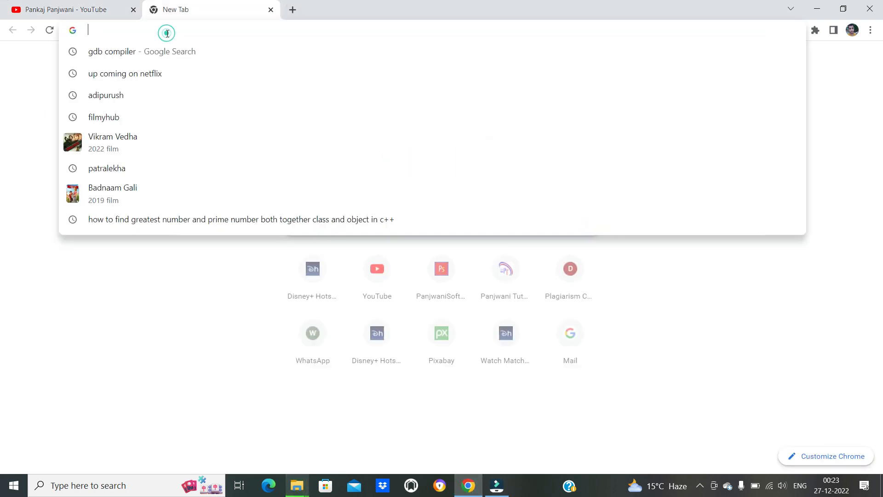
{"action": "type", "text": "c"}
{"action": "key", "text": "BackSpace"}
{"action": "type", "text": "xampp"}
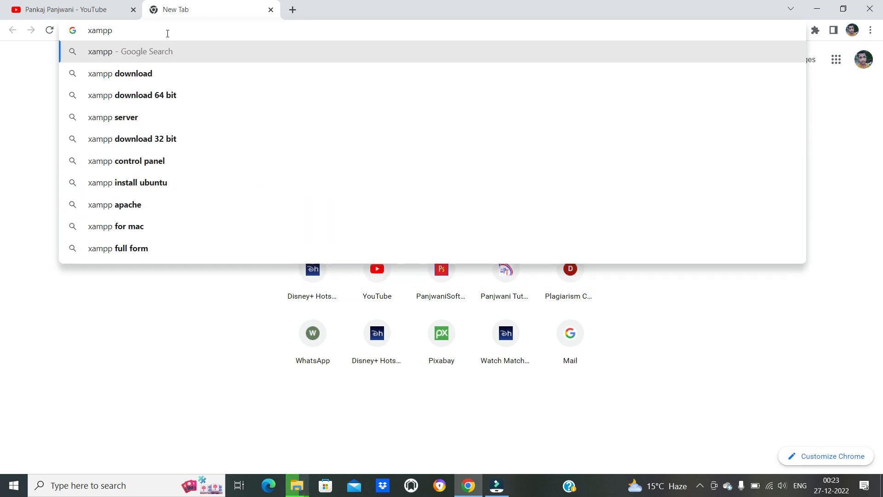
{"action": "left_click", "coordinate": [117, 81]}
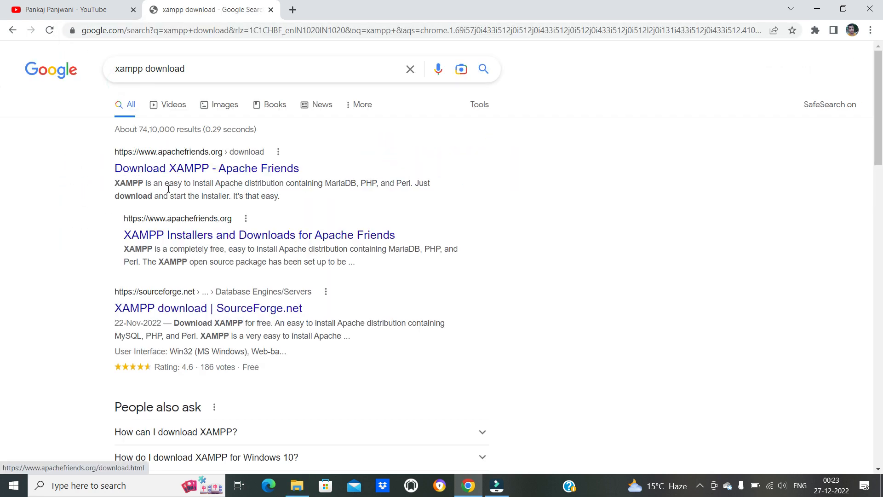
{"action": "left_click", "coordinate": [178, 168]}
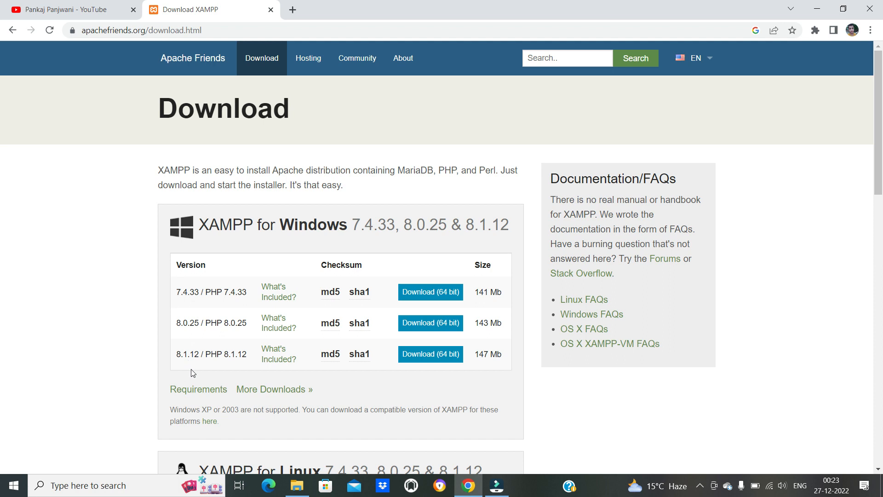
- Download the 64-bit XAMPP 7.4.33 installer for Windows and return to the XAMPP Download Success page
{"action": "left_click", "coordinate": [421, 295]}
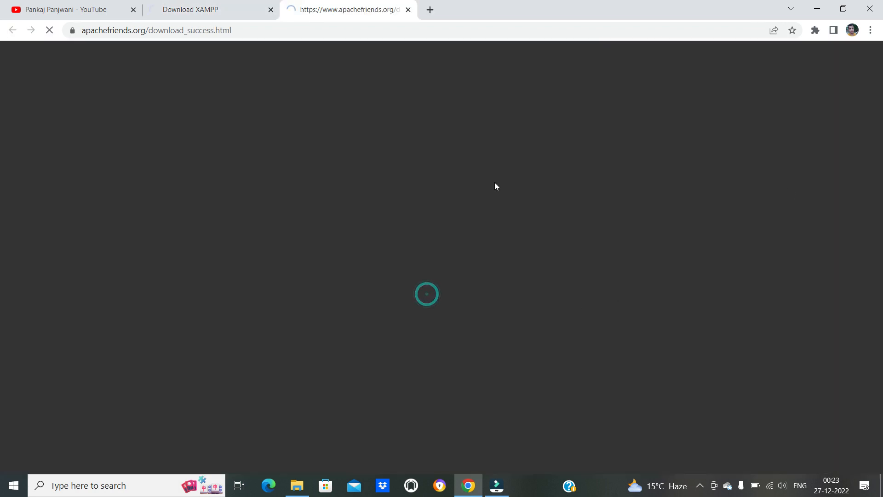
{"action": "scroll", "coordinate": [579, 284], "scroll_direction": "down", "scroll_amount": 3}
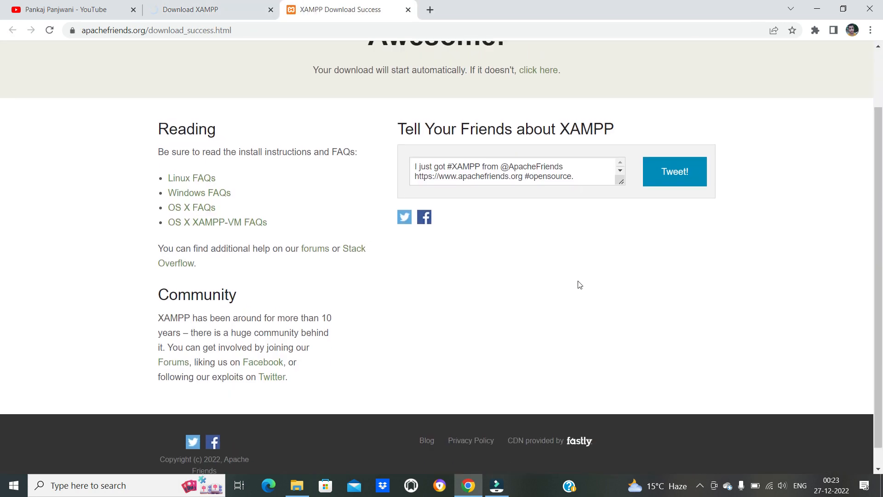
{"action": "scroll", "coordinate": [579, 285], "scroll_direction": "up", "scroll_amount": 3}
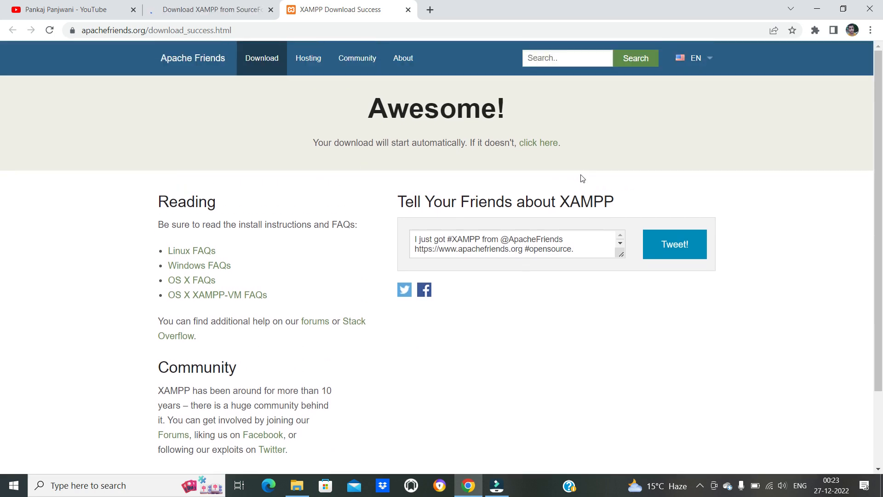
{"action": "left_click_drag", "start_coordinate": [318, 144], "coordinate": [334, 161]}
{"action": "left_click", "coordinate": [310, 165]}
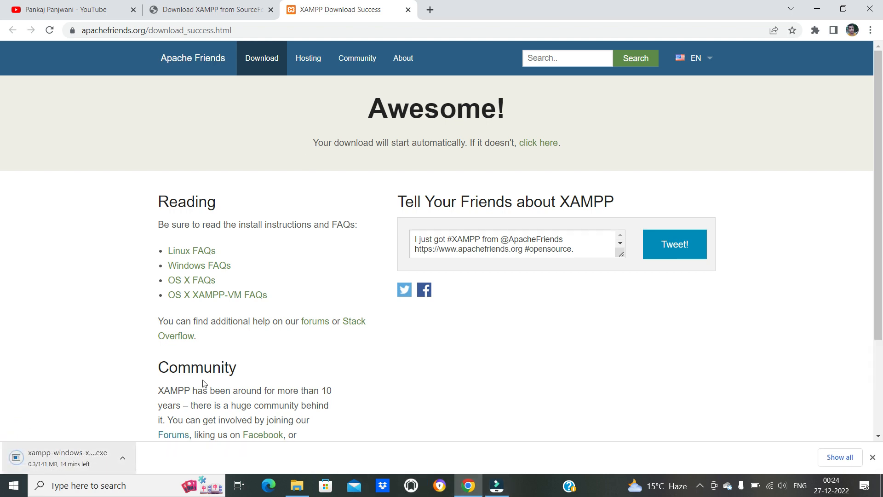
{"action": "left_click", "coordinate": [180, 11]}
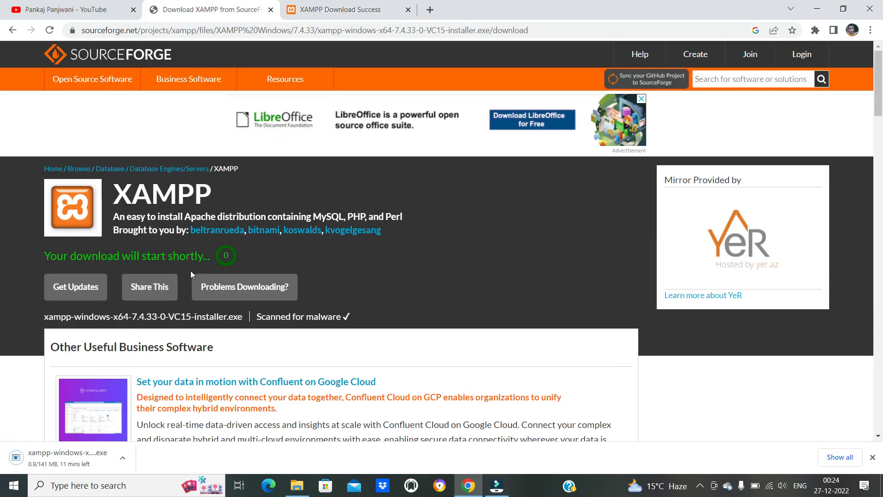
{"action": "left_click", "coordinate": [12, 30]}
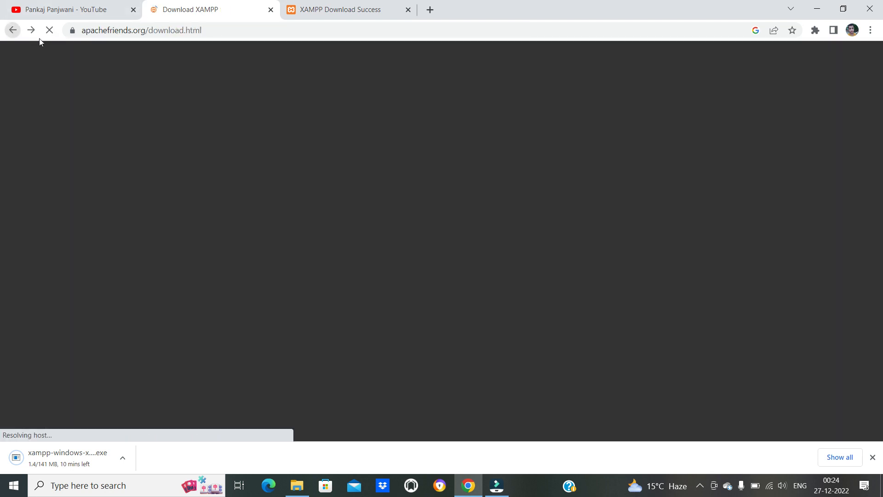
{"action": "left_click", "coordinate": [356, 9]}
{"action": "left_click_drag", "start_coordinate": [330, 146], "coordinate": [465, 143]}
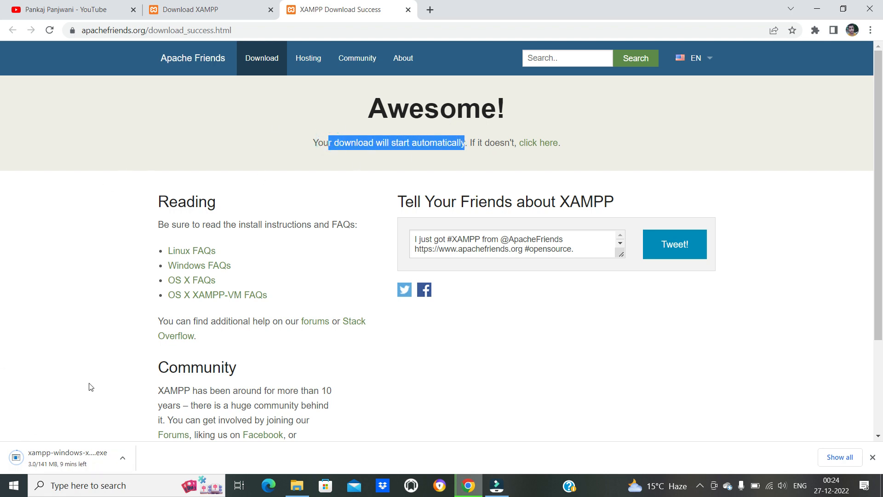
- Switch to File Explorer and display the contents of Windows (C:) as large icons
{"action": "left_click", "coordinate": [297, 485]}
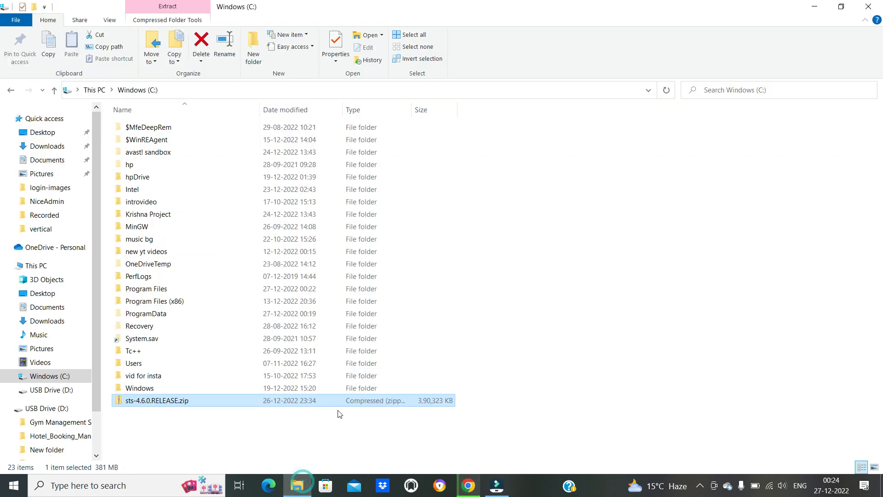
{"action": "left_click", "coordinate": [203, 438]}
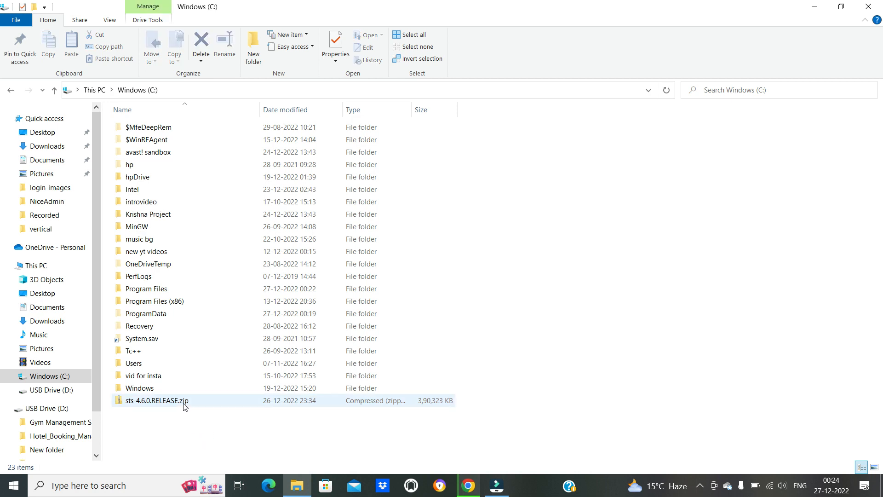
{"action": "left_click", "coordinate": [469, 485]}
{"action": "left_click", "coordinate": [469, 485]}
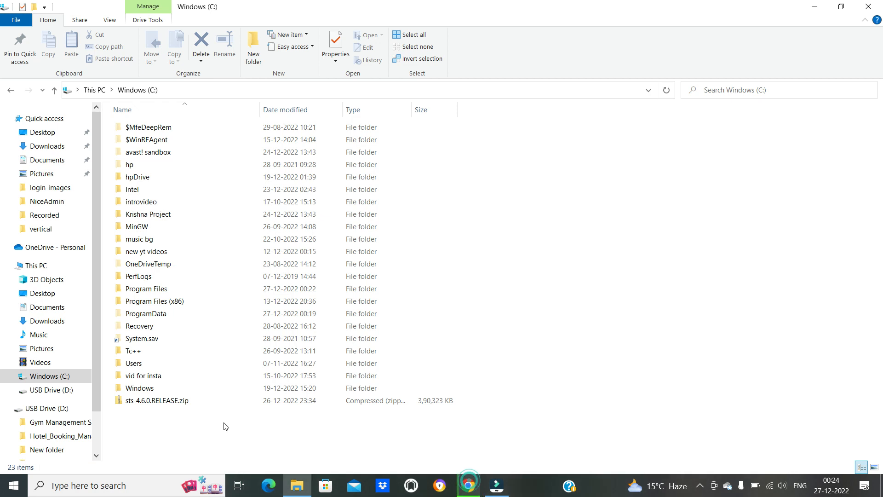
{"action": "left_click", "coordinate": [146, 401]}
{"action": "right_click", "coordinate": [146, 400]}
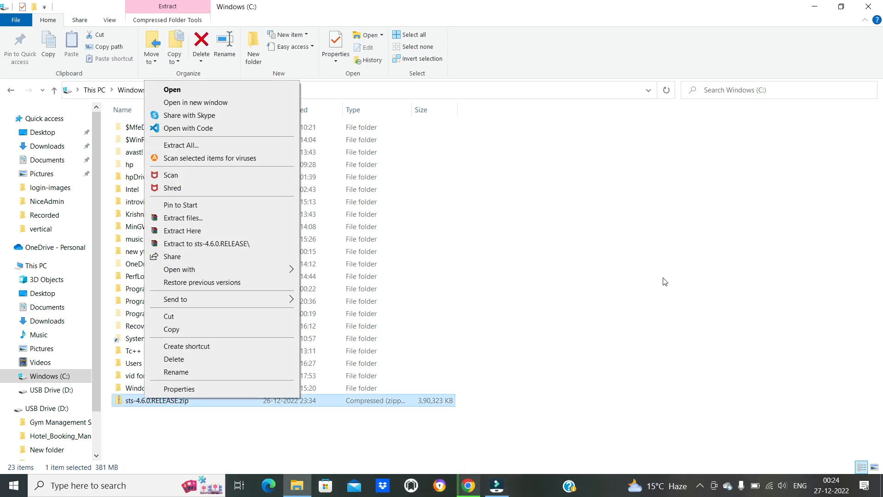
{"action": "left_click", "coordinate": [716, 249]}
{"action": "scroll", "coordinate": [716, 249], "scroll_direction": "up", "scroll_amount": 4}
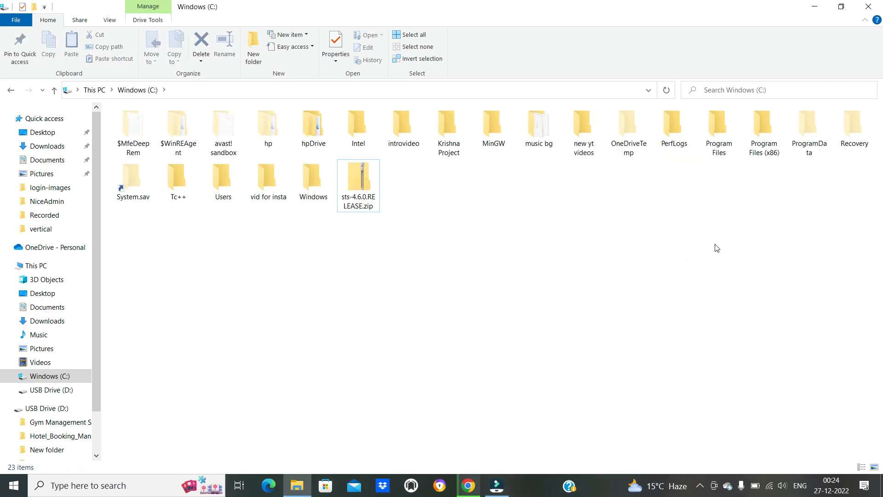
{"action": "scroll", "coordinate": [716, 249], "scroll_direction": "up", "scroll_amount": 1}
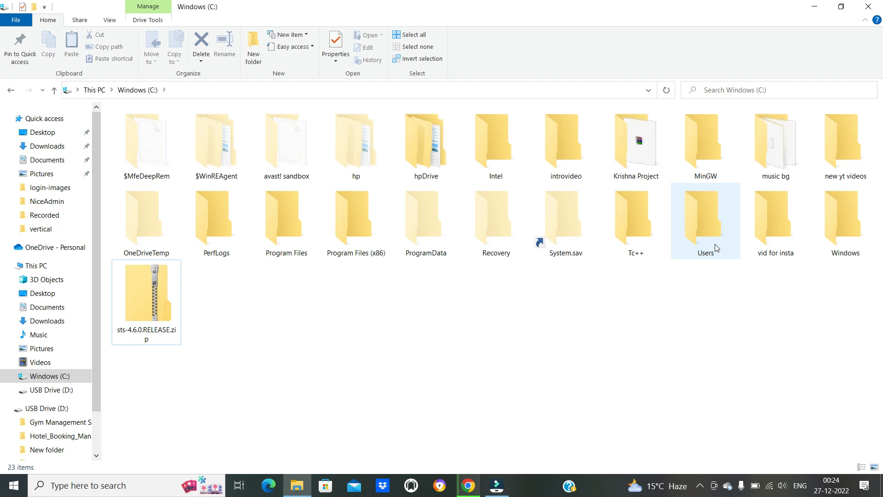
{"action": "double_click", "coordinate": [157, 315]}
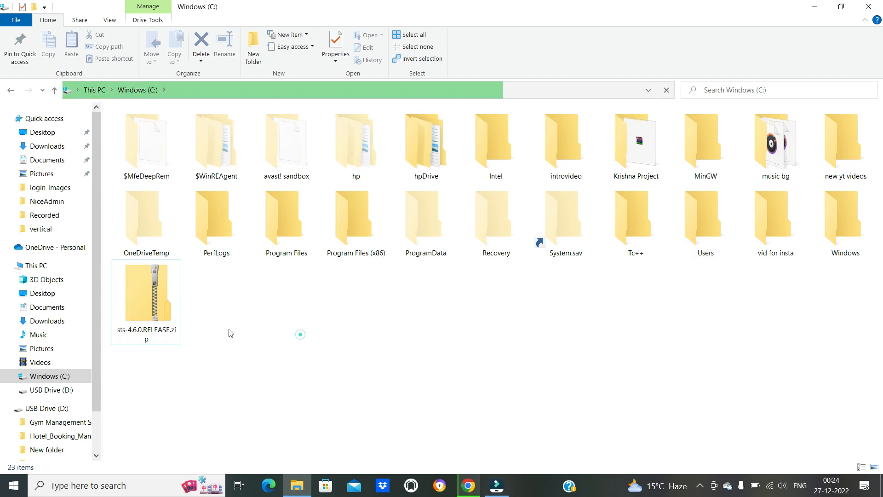
{"action": "right_click", "coordinate": [137, 294]}
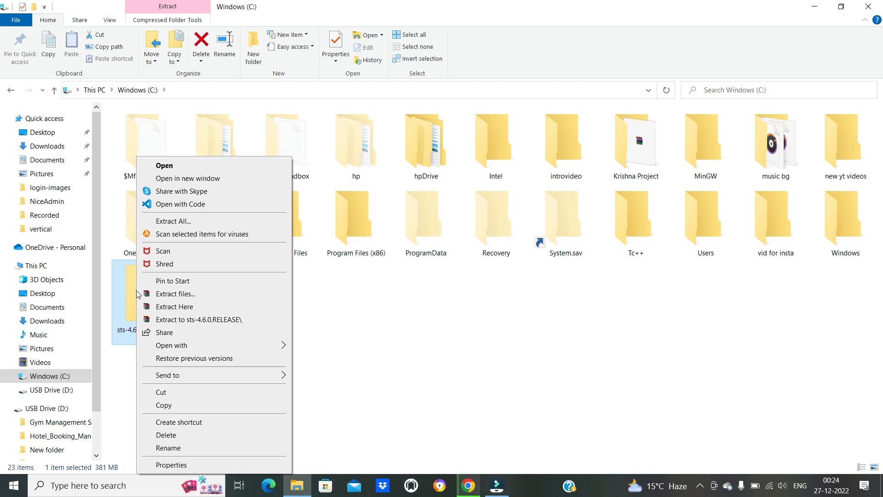
{"action": "left_click", "coordinate": [170, 222]}
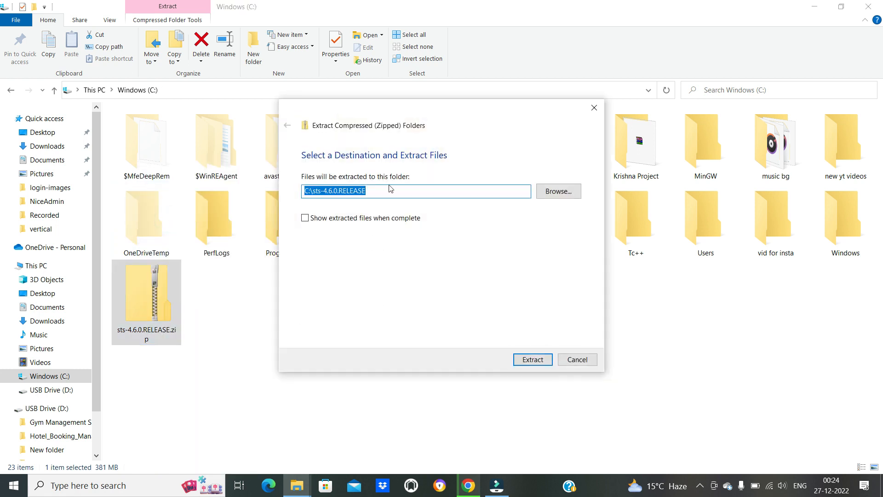
{"action": "left_click", "coordinate": [594, 108]}
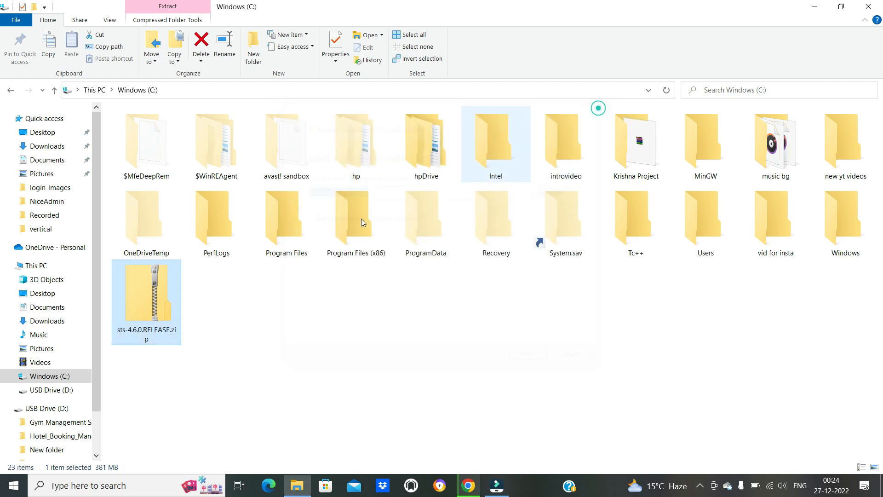
- Extract all files from sts-4.6.0.RELEASE.zip directly into C:\
{"action": "right_click", "coordinate": [167, 318]}
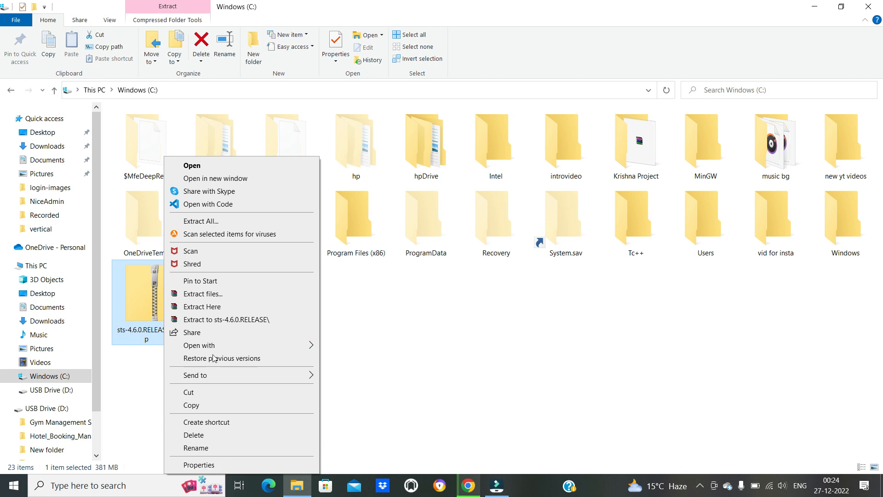
{"action": "left_click", "coordinate": [201, 221]}
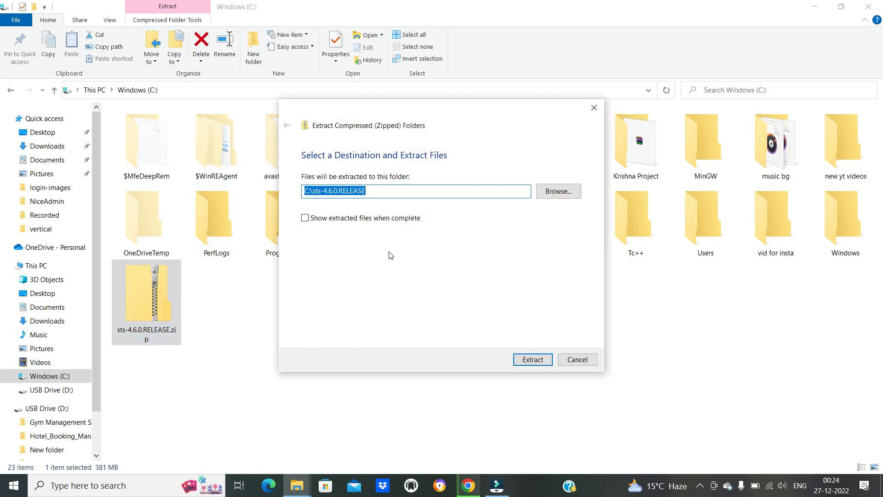
{"action": "left_click", "coordinate": [389, 193]}
{"action": "key", "text": "BackSpace"}
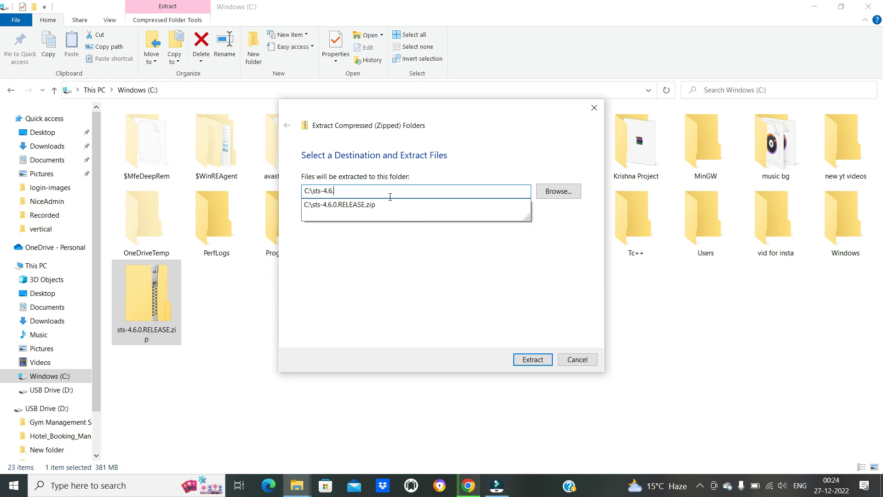
{"action": "key", "text": "BackSpace"}
{"action": "key", "text": "BackSpace"}
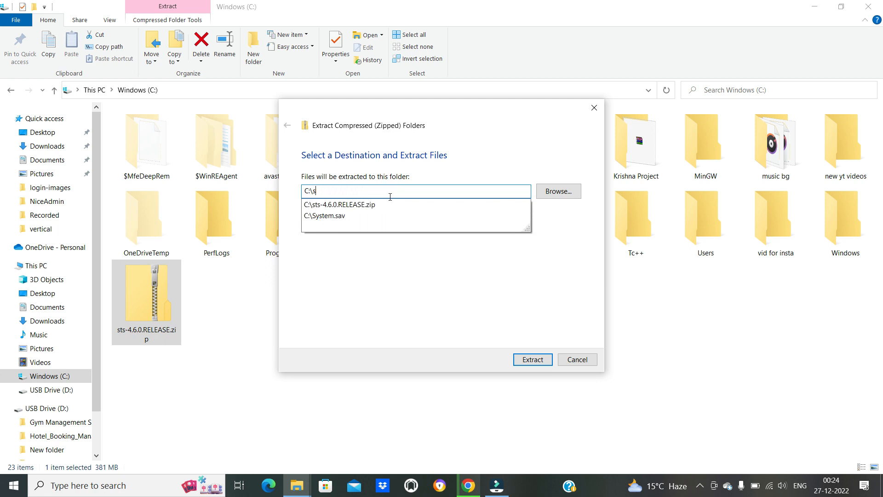
{"action": "left_click", "coordinate": [560, 239]}
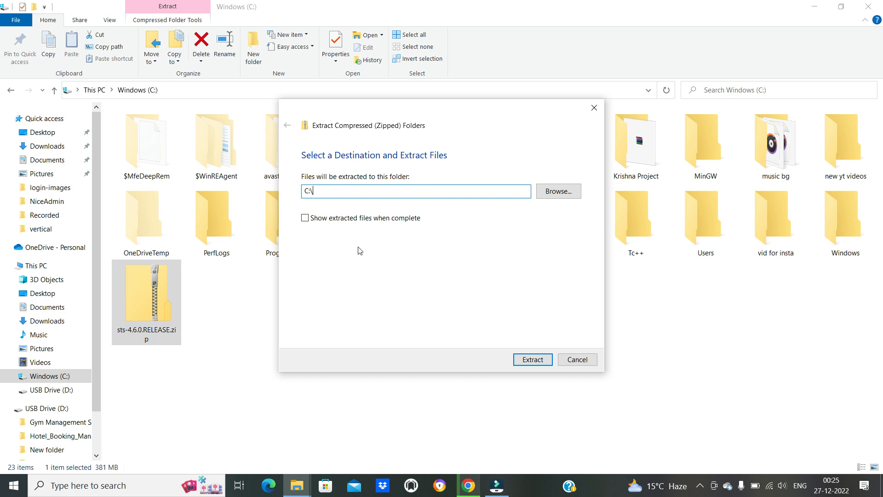
{"action": "left_click", "coordinate": [535, 361]}
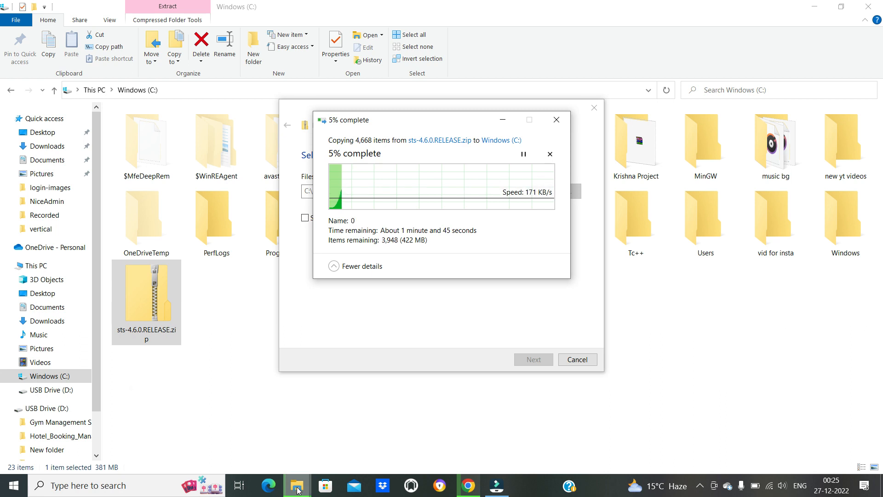
{"action": "mouse_move", "coordinate": [298, 490]}
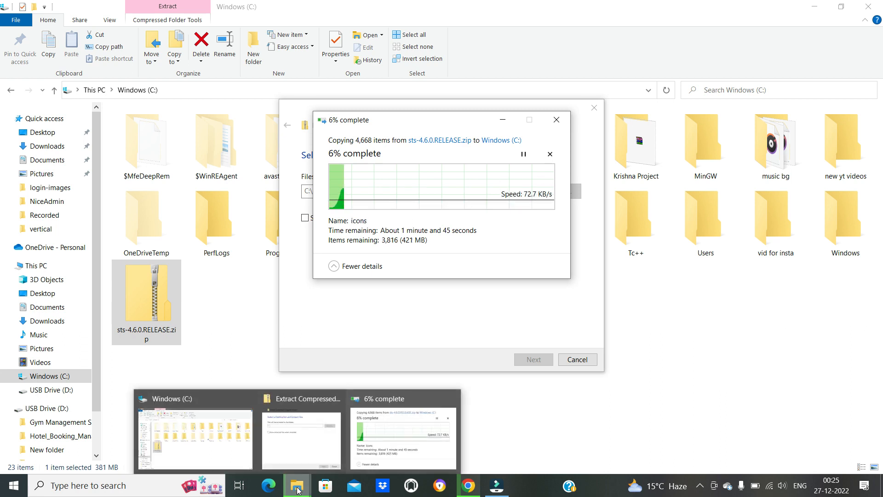
- Check the XAMPP download in Chrome and the progress of the sts-4.6.0.RELEASE.zip extraction, and return to the Windows (C:) window in File Explorer
{"action": "left_click", "coordinate": [467, 455]}
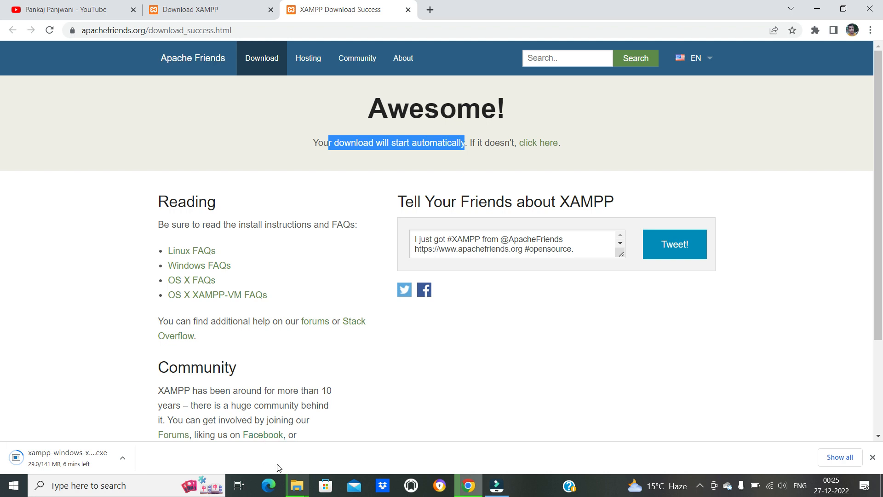
{"action": "left_click", "coordinate": [298, 485]}
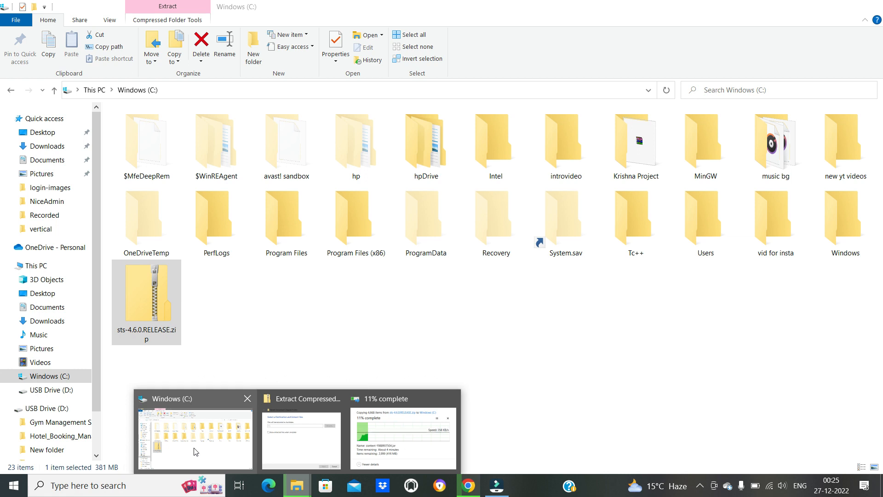
{"action": "left_click", "coordinate": [195, 451]}
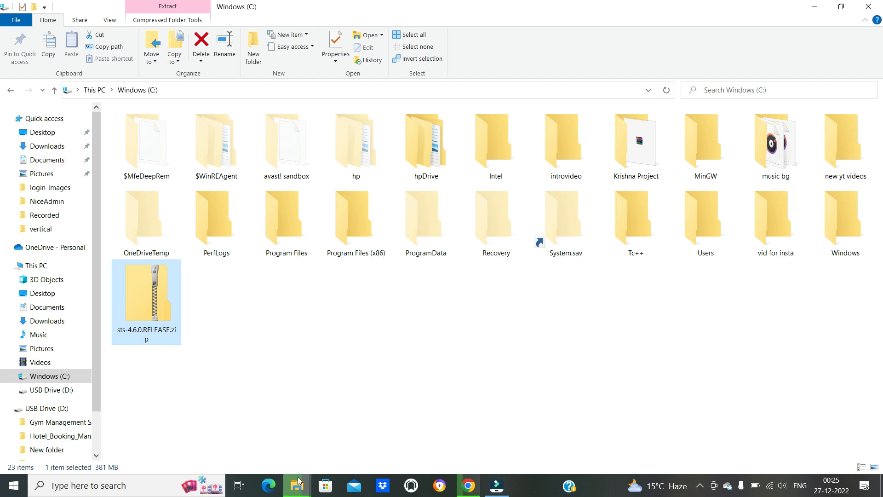
{"action": "mouse_move", "coordinate": [298, 487]}
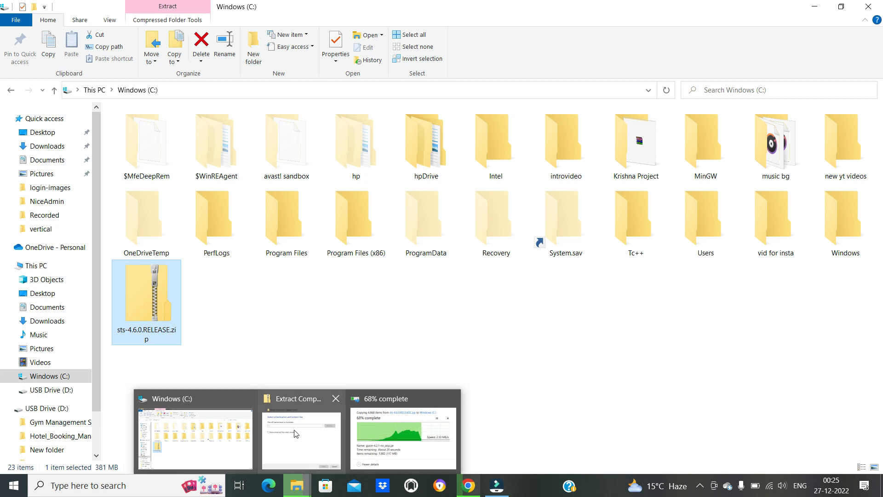
{"action": "mouse_move", "coordinate": [205, 445]}
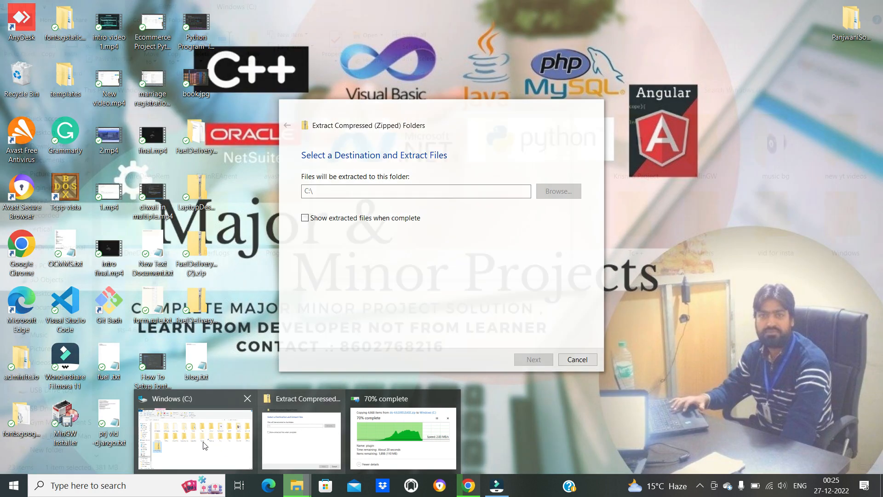
{"action": "left_click", "coordinate": [206, 444]}
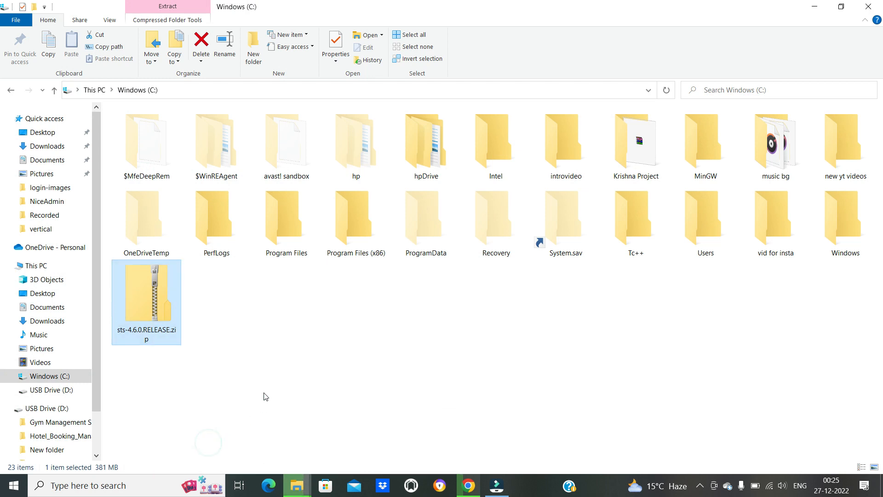
- Open the Gym Management System folder on USB Drive (D:) and view its contents as extra large icons
{"action": "left_click", "coordinate": [48, 391]}
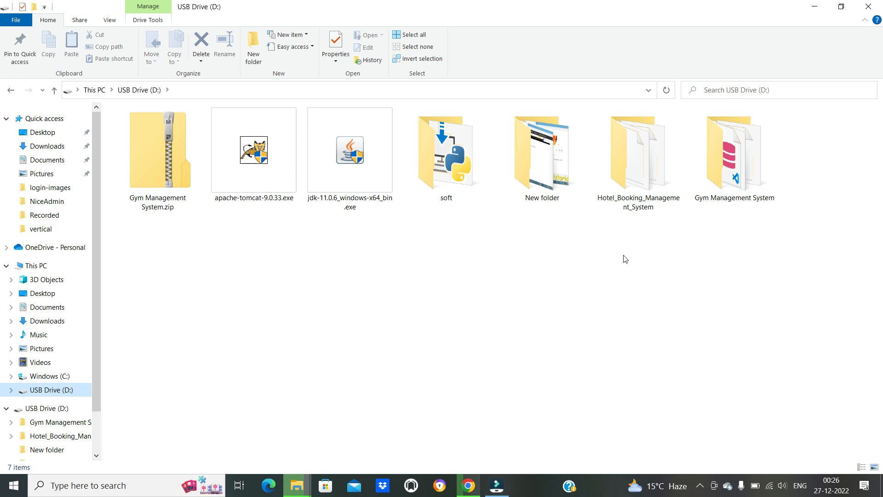
{"action": "double_click", "coordinate": [734, 155]}
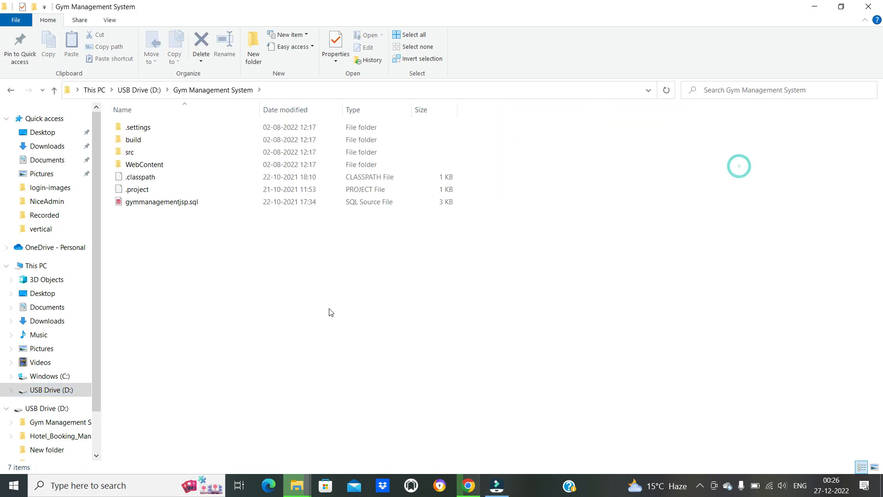
{"action": "scroll", "coordinate": [189, 273], "scroll_direction": "up", "scroll_amount": 3, "text": "ctrl"}
{"action": "scroll", "coordinate": [189, 273], "scroll_direction": "up", "scroll_amount": 5, "text": "ctrl"}
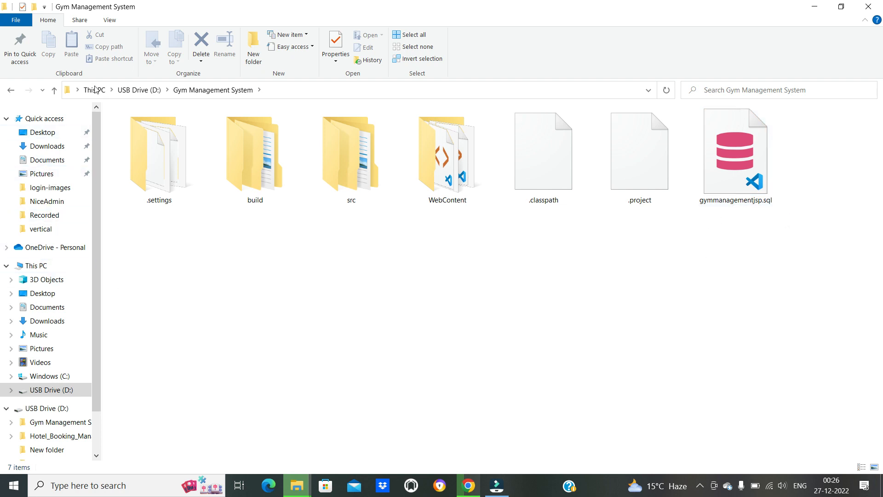
- Return to USB Drive (D:), open the Hotel_Booking_Management_System folder and enlarge its icons to view the project files
{"action": "left_click", "coordinate": [133, 90]}
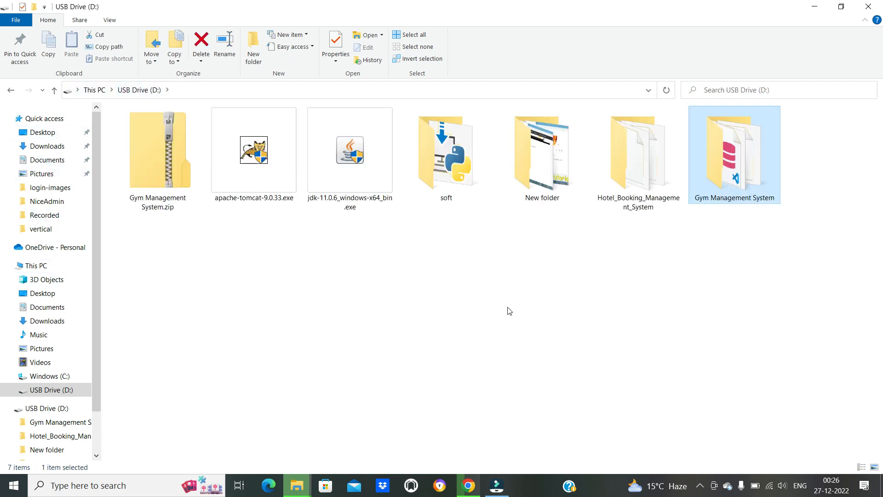
{"action": "key", "text": "Left"}
{"action": "key", "text": "Return"}
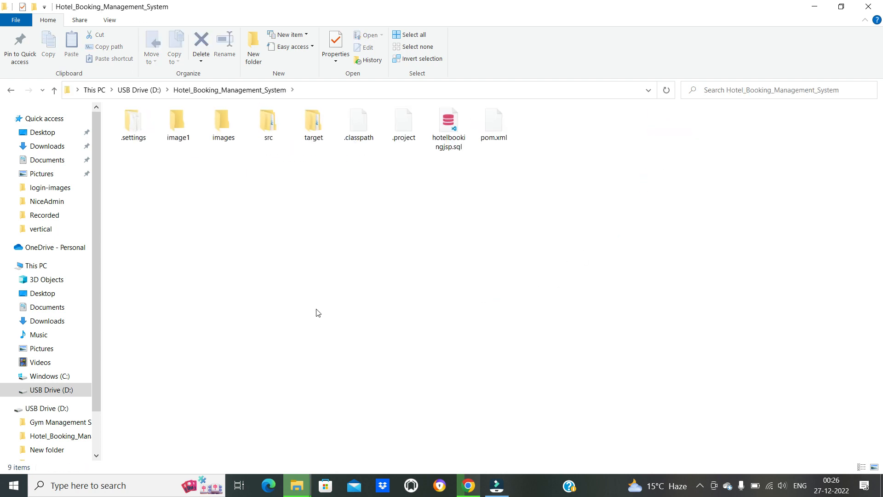
{"action": "scroll", "coordinate": [317, 312], "scroll_direction": "up", "scroll_amount": 2, "text": "ctrl"}
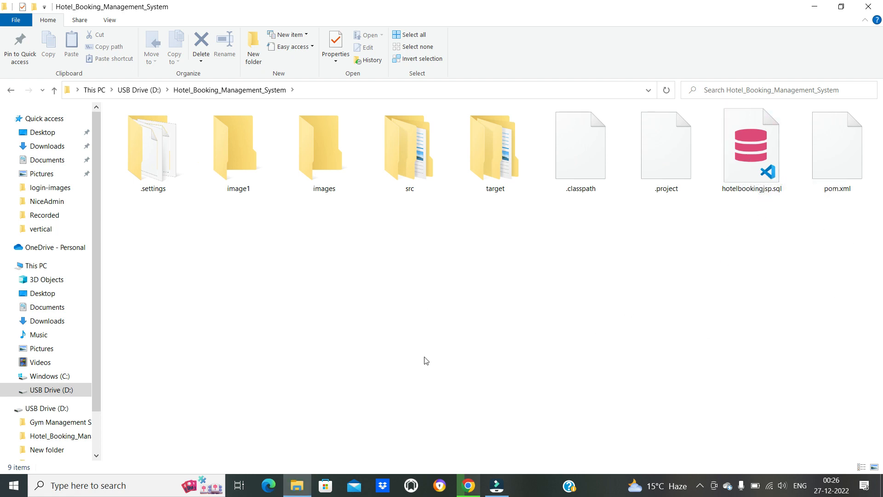
- Open the extracted sts-4.6.0.RELEASE folder on Windows (C:) and show its contents as large icons
{"action": "left_click", "coordinate": [295, 484]}
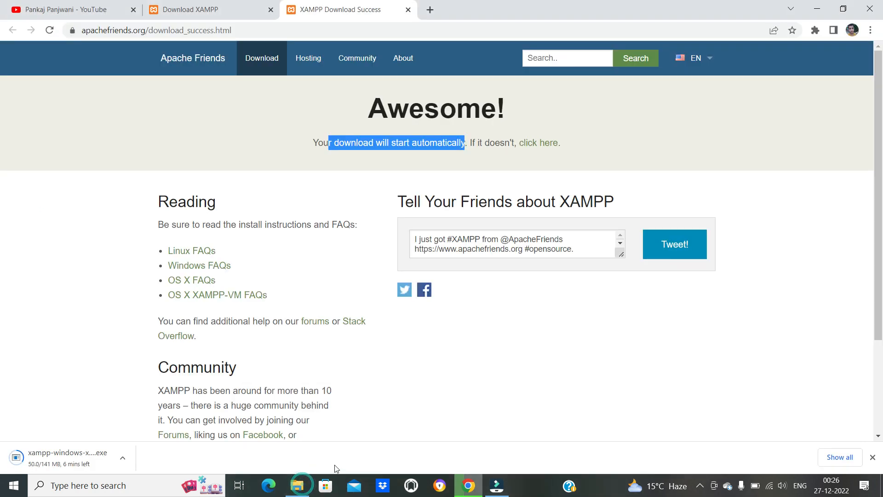
{"action": "left_click", "coordinate": [301, 488]}
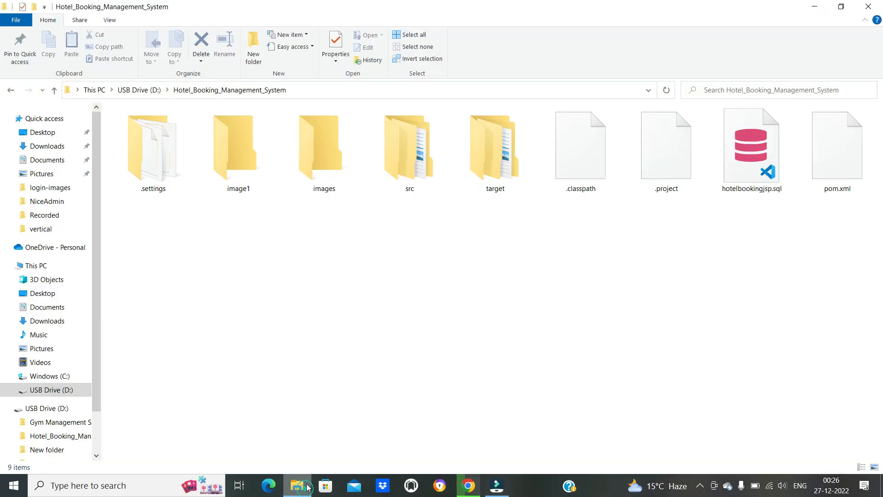
{"action": "left_click", "coordinate": [51, 376]}
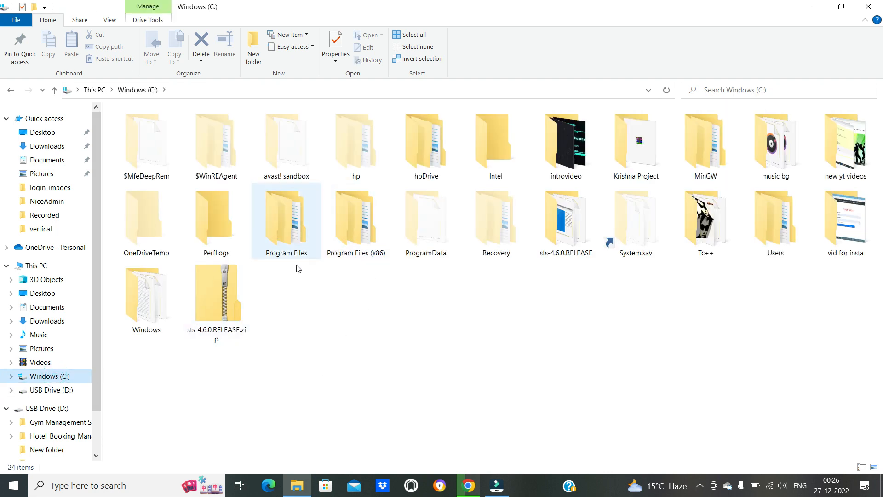
{"action": "left_click", "coordinate": [339, 223]}
{"action": "key", "text": "s"}
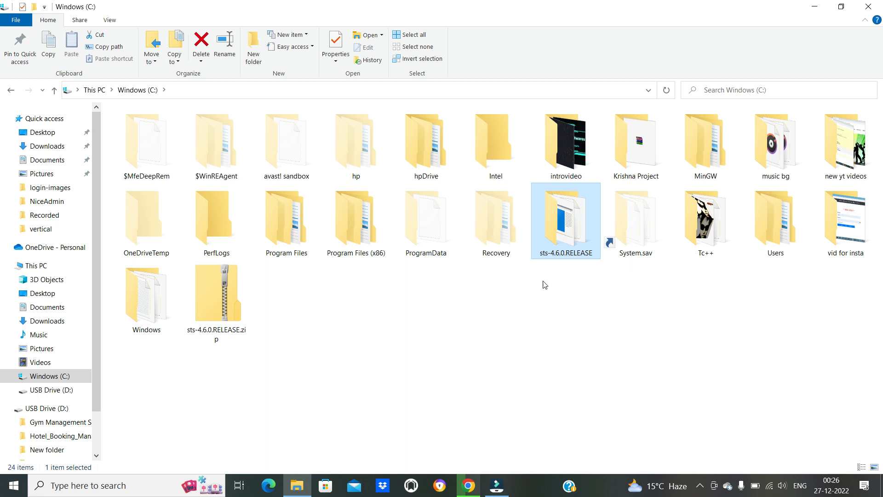
{"action": "double_click", "coordinate": [579, 229]}
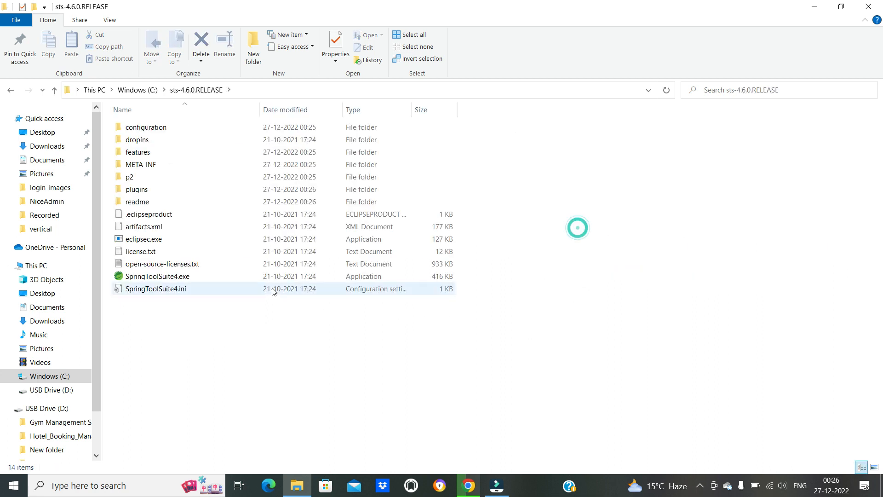
{"action": "scroll", "coordinate": [253, 396], "scroll_direction": "up", "scroll_amount": 3, "text": "ctrl"}
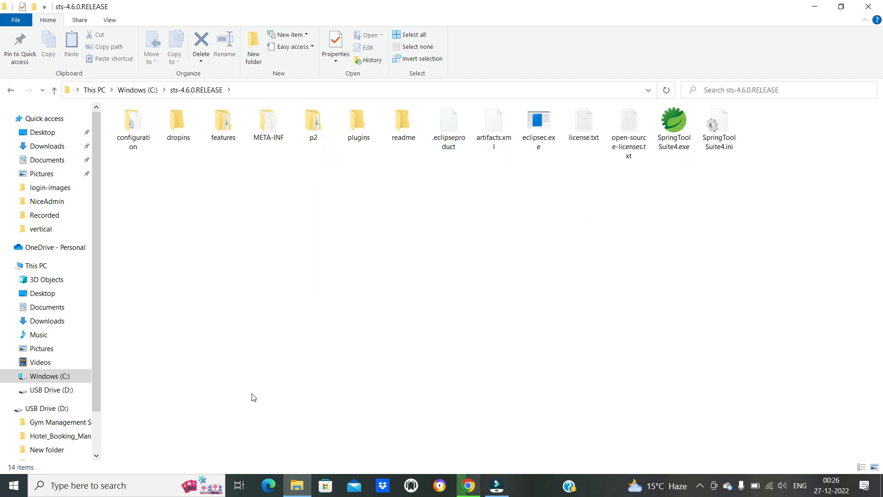
{"action": "scroll", "coordinate": [253, 397], "scroll_direction": "up", "scroll_amount": 2, "text": "ctrl"}
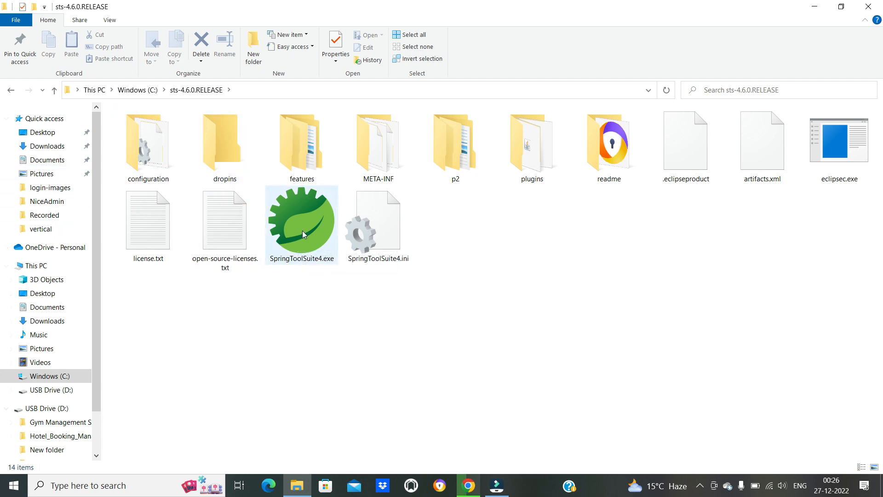
- Launch SpringToolSuite4.exe from the sts-4.6.0.RELEASE folder on Windows (C:)
{"action": "left_click", "coordinate": [140, 90]}
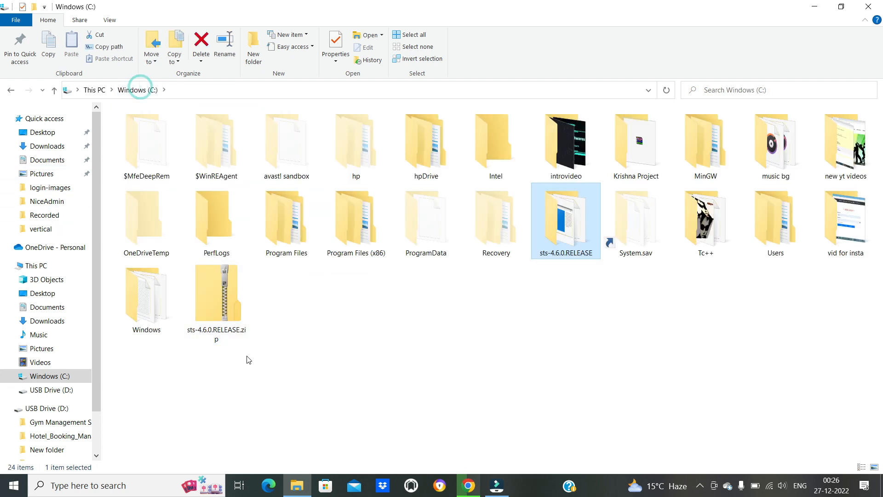
{"action": "double_click", "coordinate": [558, 234]}
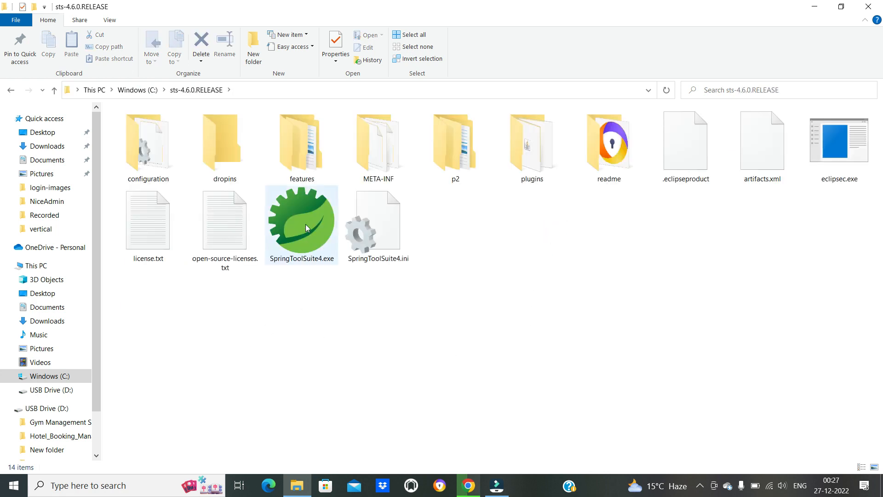
{"action": "double_click", "coordinate": [321, 262]}
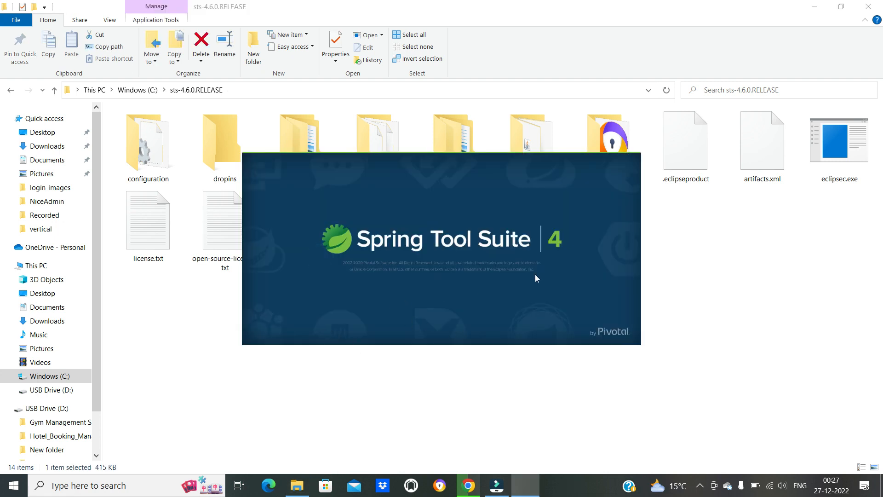
{"action": "left_click", "coordinate": [127, 90]}
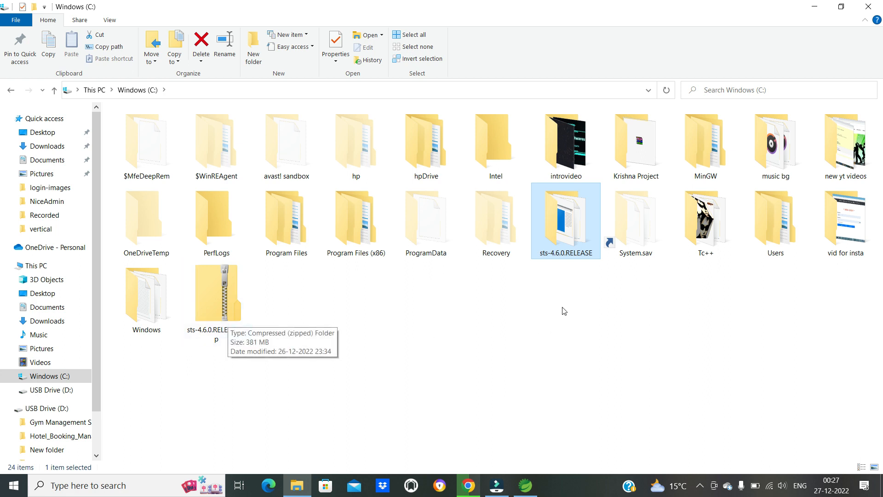
{"action": "double_click", "coordinate": [572, 241]}
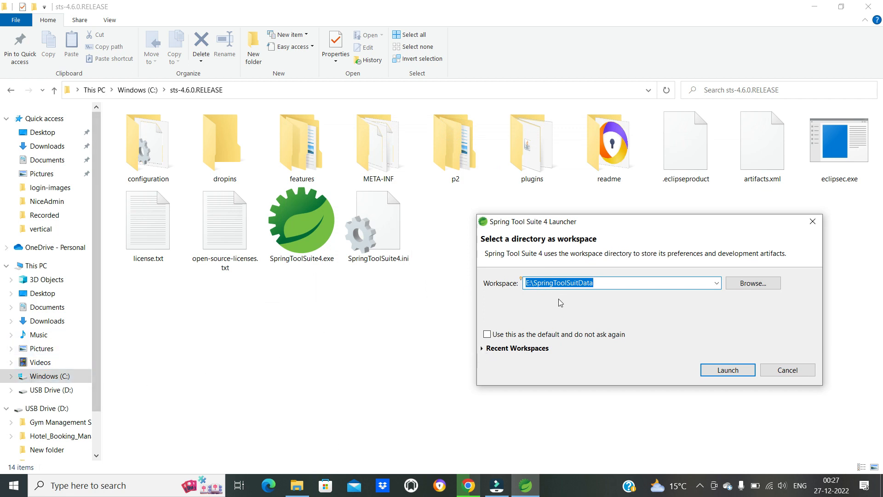
- Set the workspace to C:\SpringToolSuitData, make it the default without asking again, and launch Spring Tool Suite 4
{"action": "left_click", "coordinate": [528, 283]}
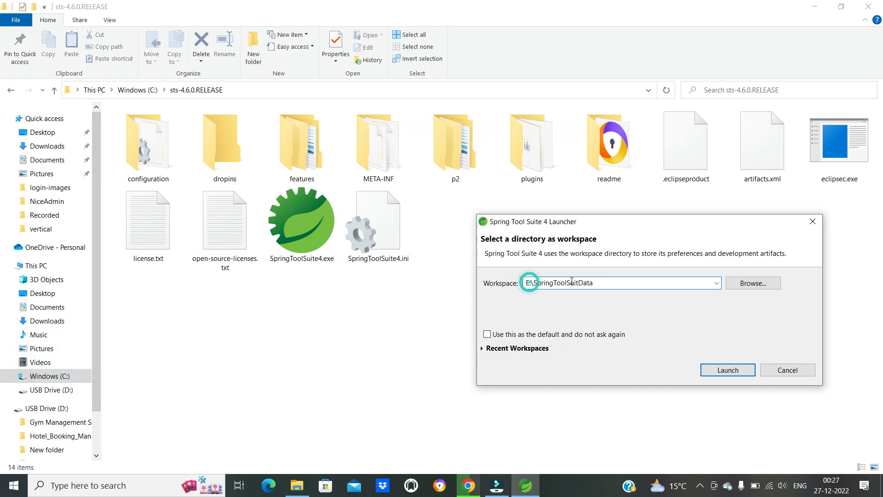
{"action": "key", "text": "BackSpace"}
{"action": "type", "text": "C"}
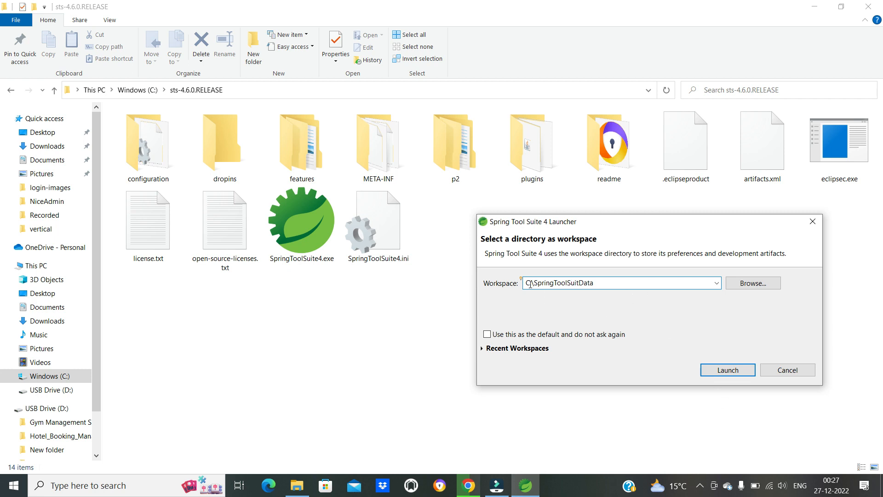
{"action": "double_click", "coordinate": [546, 284]}
{"action": "left_click", "coordinate": [632, 282]}
{"action": "left_click", "coordinate": [510, 335]}
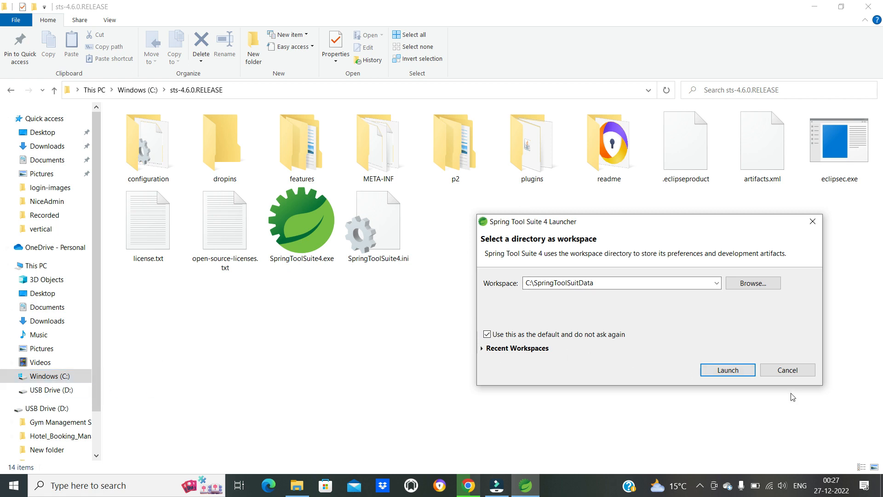
{"action": "left_click", "coordinate": [731, 370]}
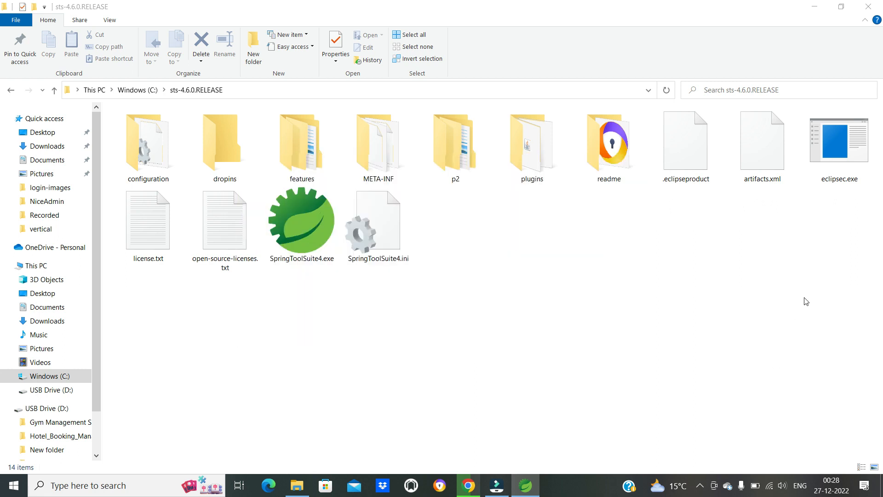
- Check Windows (C:) for the SpringToolSuitData folder and view the Send to options for SpringToolSuite4.exe in sts-4.6.0.RELEASE
{"action": "left_click", "coordinate": [138, 90]}
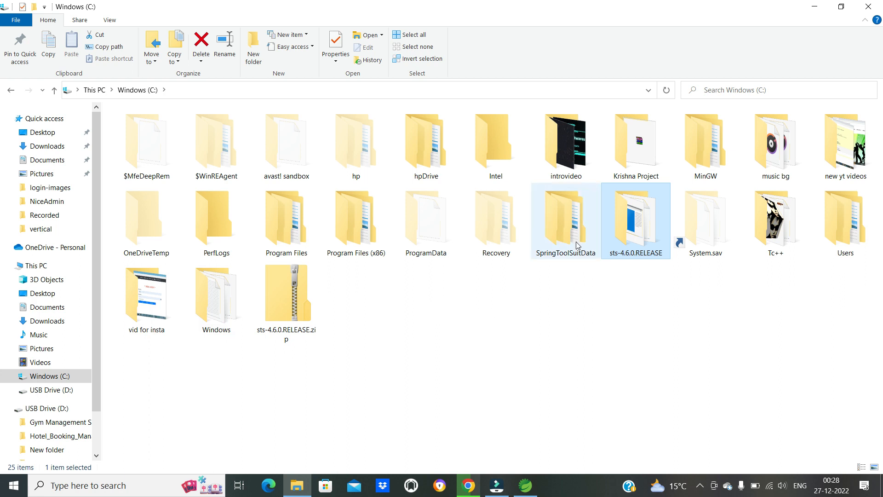
{"action": "double_click", "coordinate": [636, 229]}
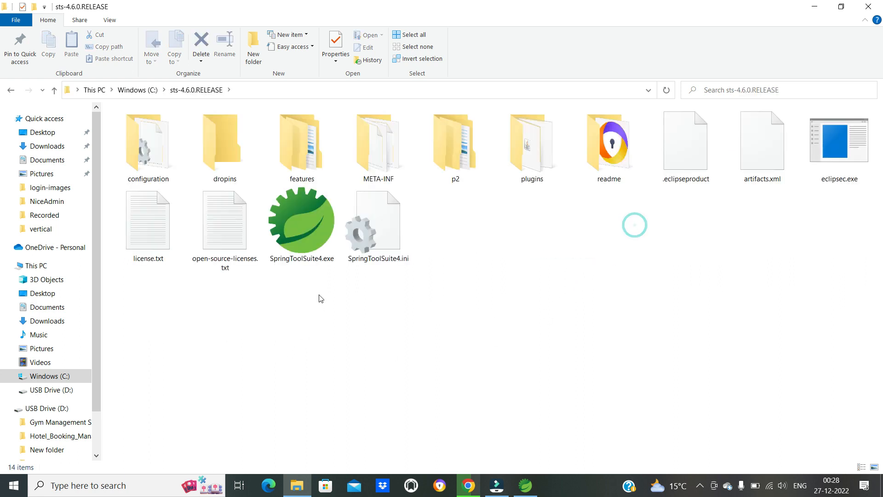
{"action": "double_click", "coordinate": [320, 251]}
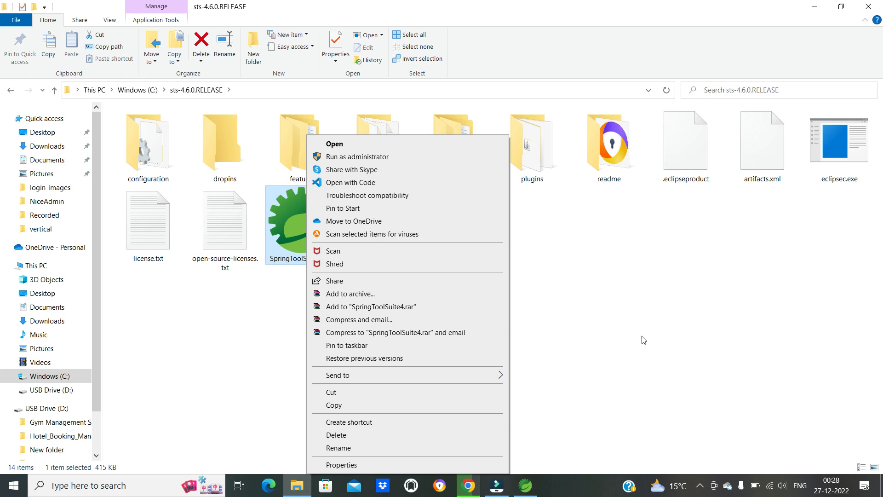
{"action": "mouse_move", "coordinate": [487, 378]}
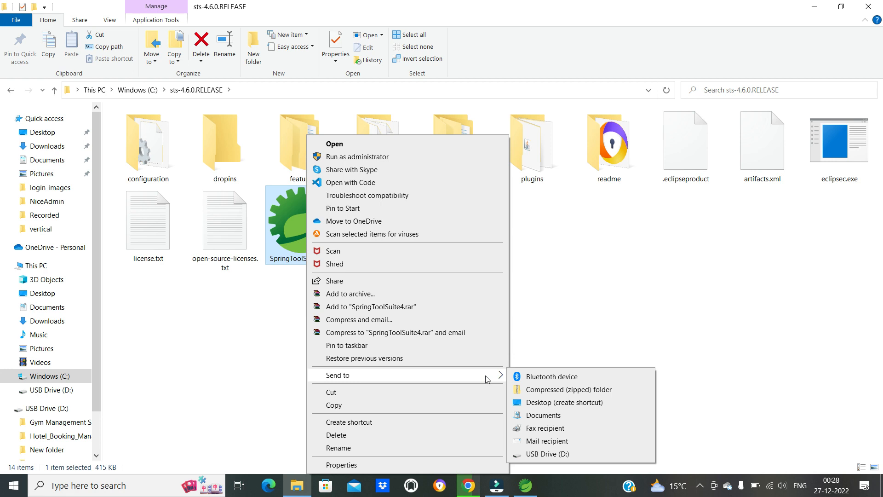
{"action": "left_click", "coordinate": [641, 318]}
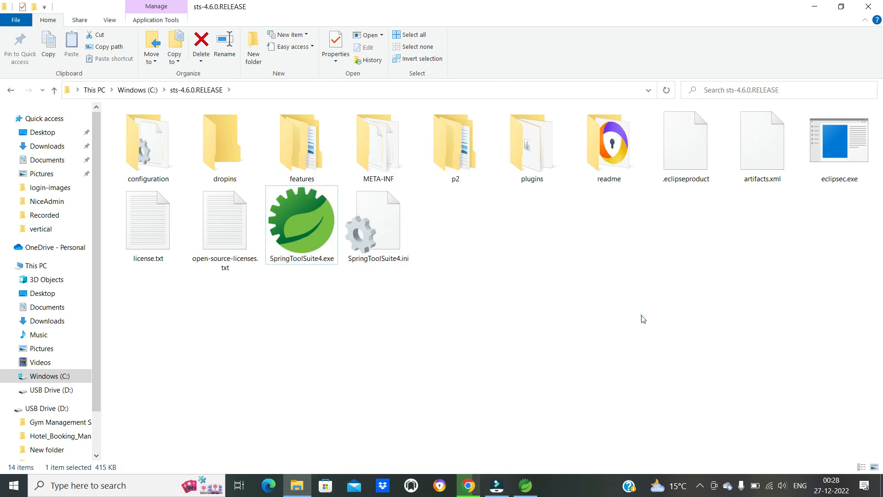
- Switch to Spring Tool Suite 4 and maximize its window
{"action": "left_click", "coordinate": [527, 492]}
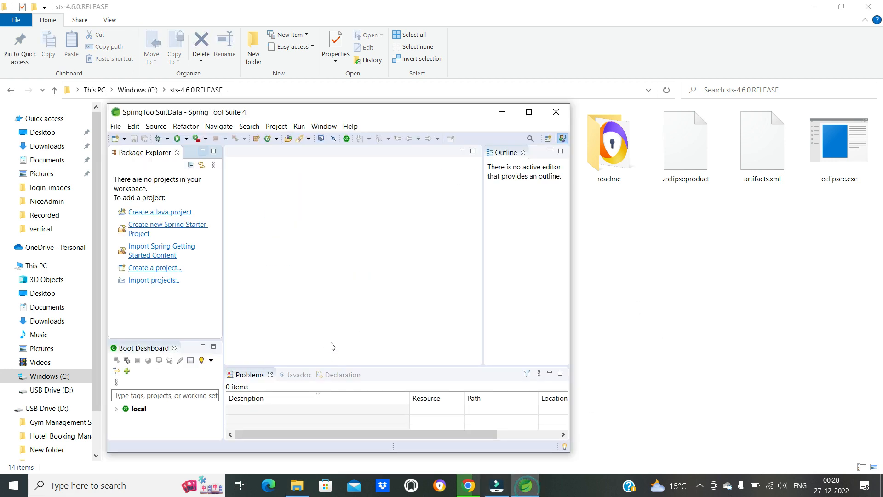
{"action": "left_click", "coordinate": [529, 112]}
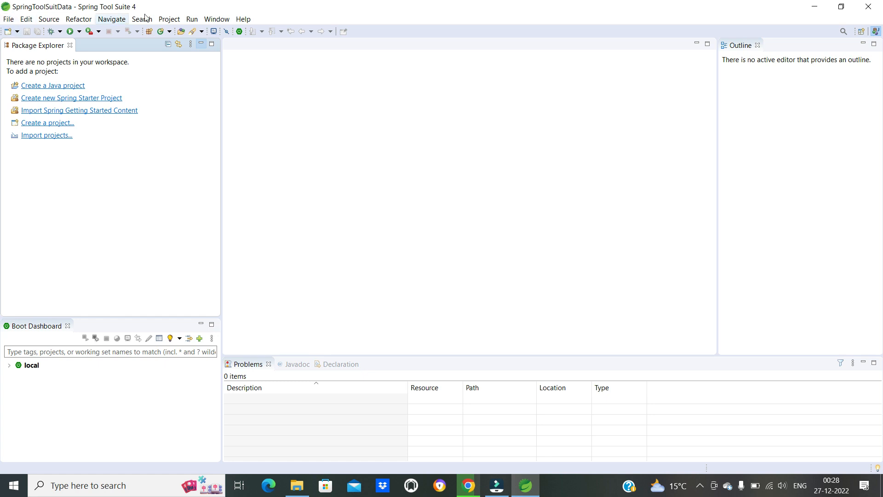
{"action": "left_click", "coordinate": [223, 22]}
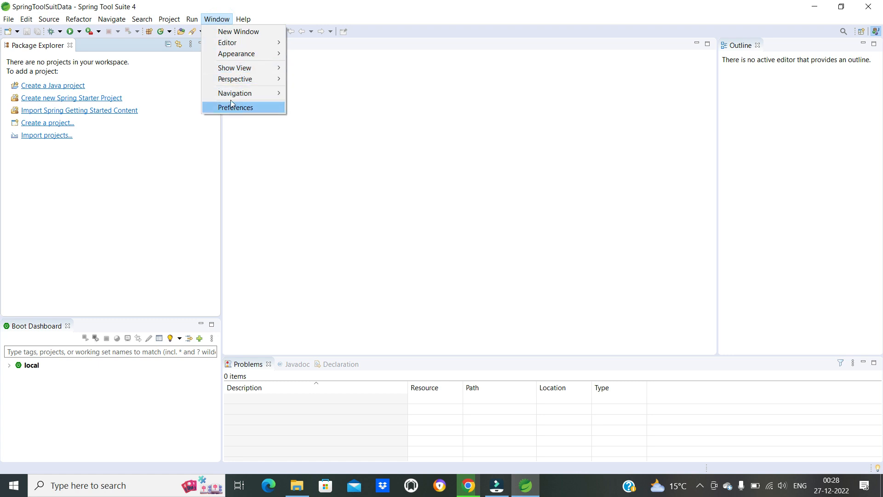
{"action": "mouse_move", "coordinate": [239, 68]}
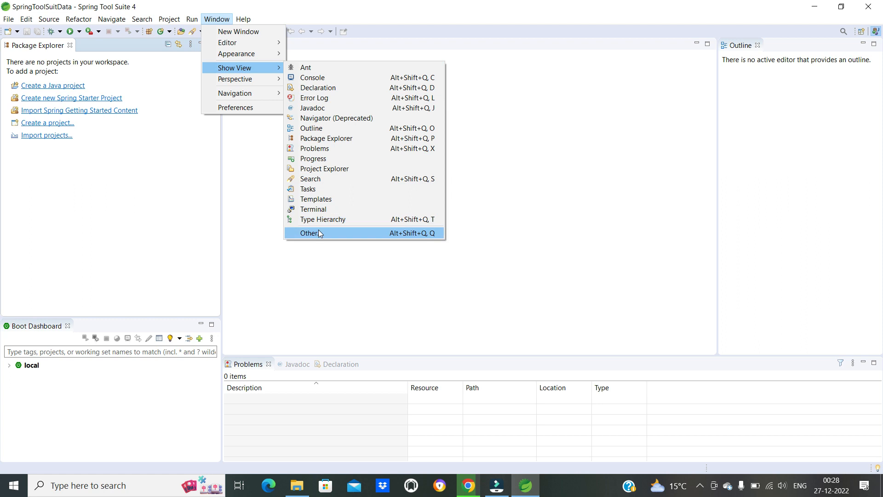
{"action": "left_click", "coordinate": [319, 234]}
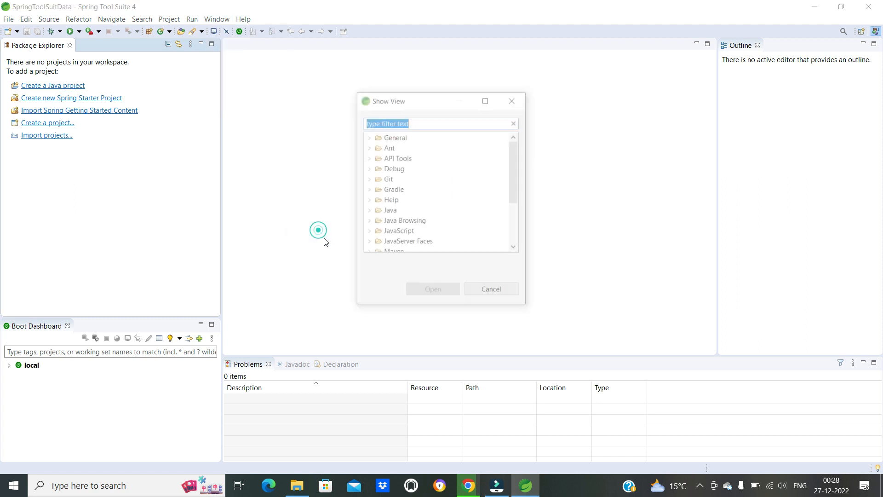
{"action": "left_click", "coordinate": [514, 99]}
- Open the Servers view from the Server category of the available views
{"action": "left_click", "coordinate": [220, 20]}
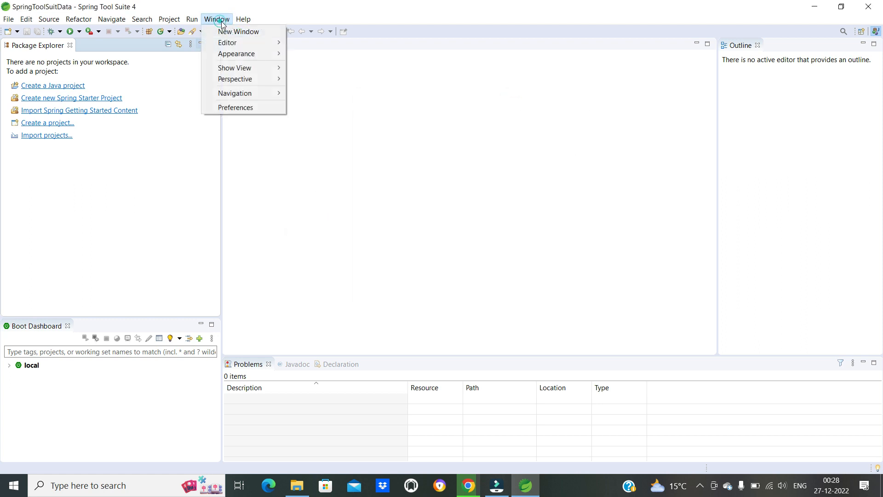
{"action": "mouse_move", "coordinate": [277, 70]}
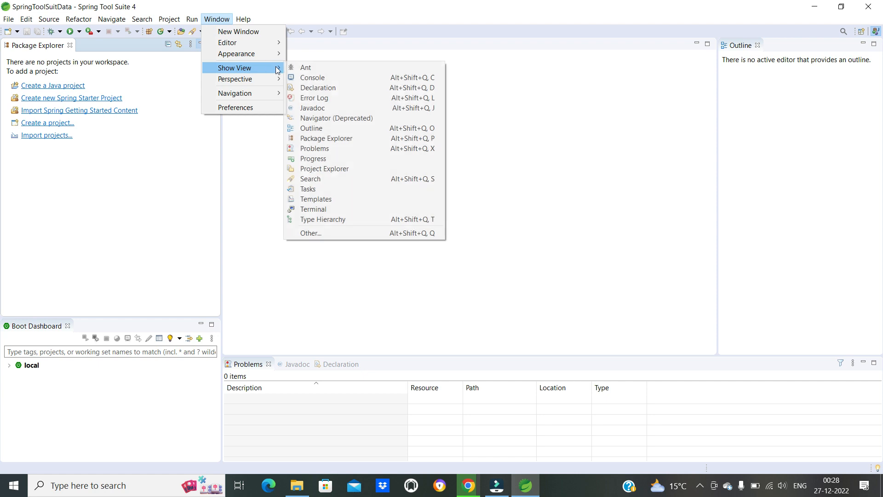
{"action": "left_click", "coordinate": [317, 233]}
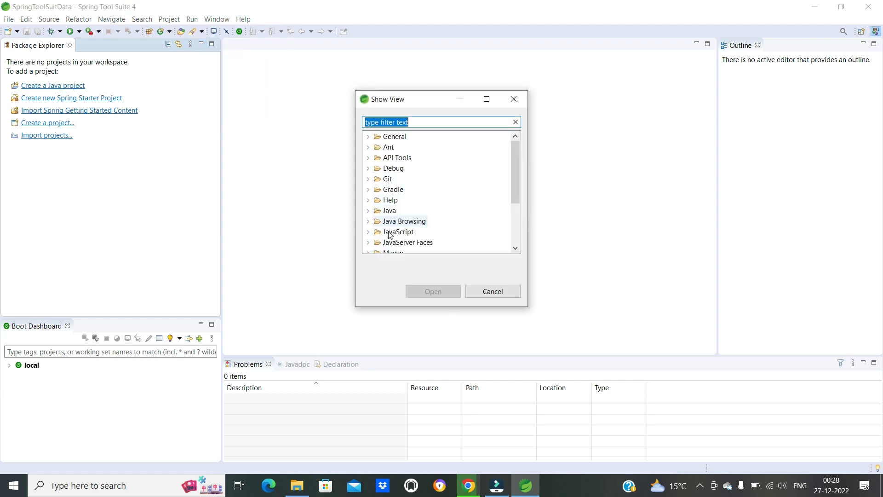
{"action": "scroll", "coordinate": [397, 202], "scroll_direction": "down", "scroll_amount": 2}
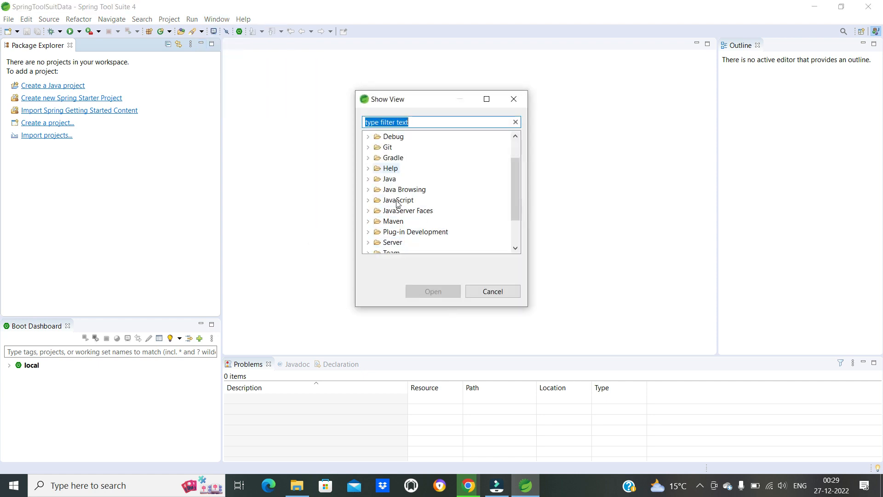
{"action": "left_click", "coordinate": [391, 210]}
{"action": "left_click", "coordinate": [368, 211]}
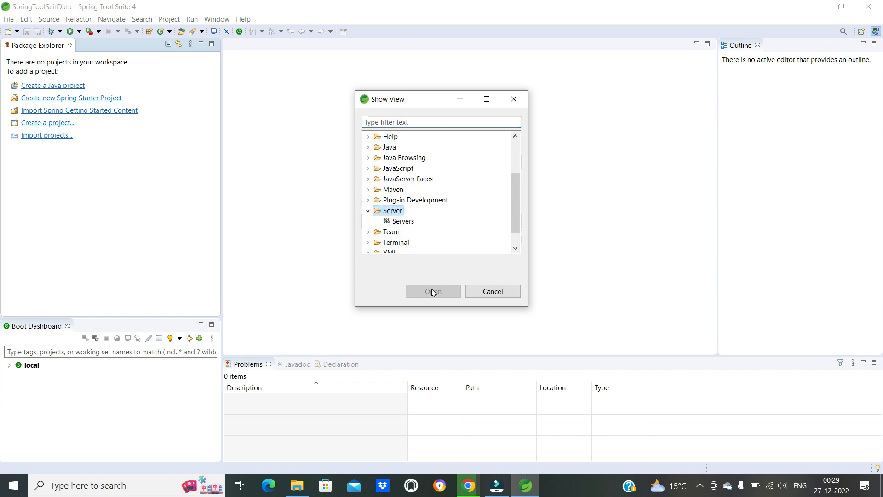
{"action": "left_click", "coordinate": [401, 222]}
{"action": "left_click", "coordinate": [393, 211]}
{"action": "left_click", "coordinate": [401, 222]}
{"action": "left_click", "coordinate": [442, 296]}
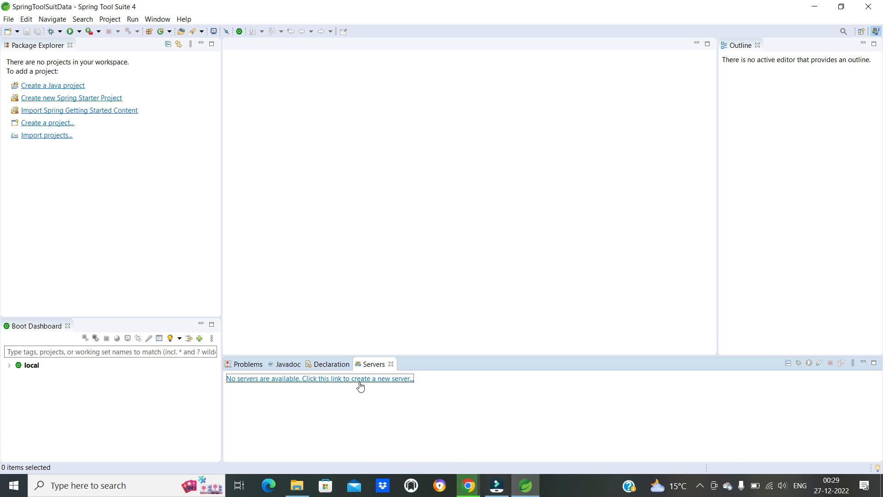
{"action": "left_click", "coordinate": [360, 383]}
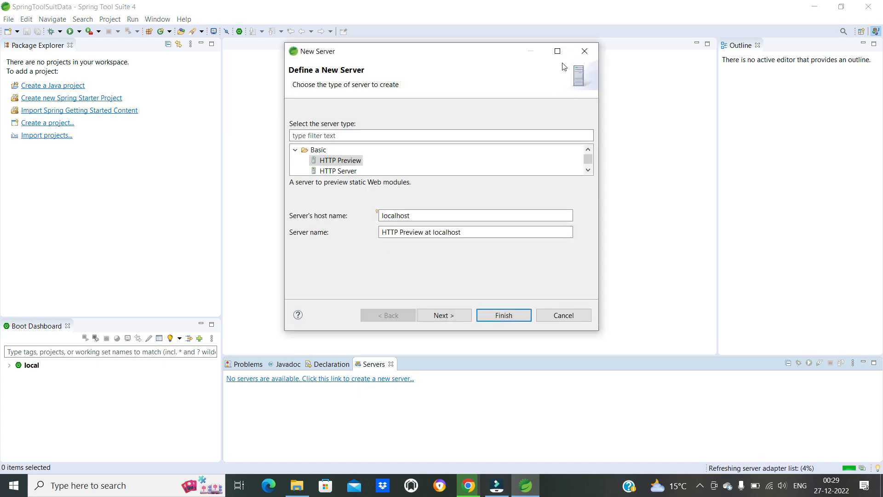
{"action": "left_click", "coordinate": [558, 51]}
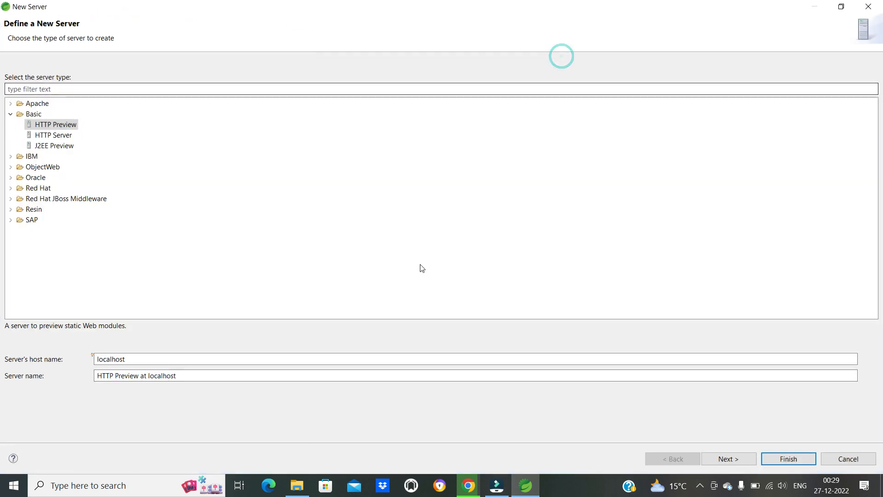
{"action": "left_click", "coordinate": [841, 7]}
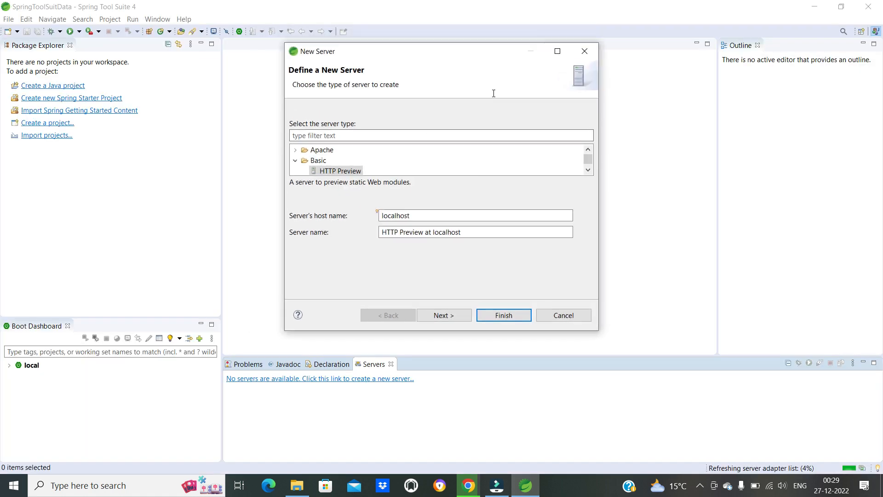
{"action": "left_click", "coordinate": [583, 51]}
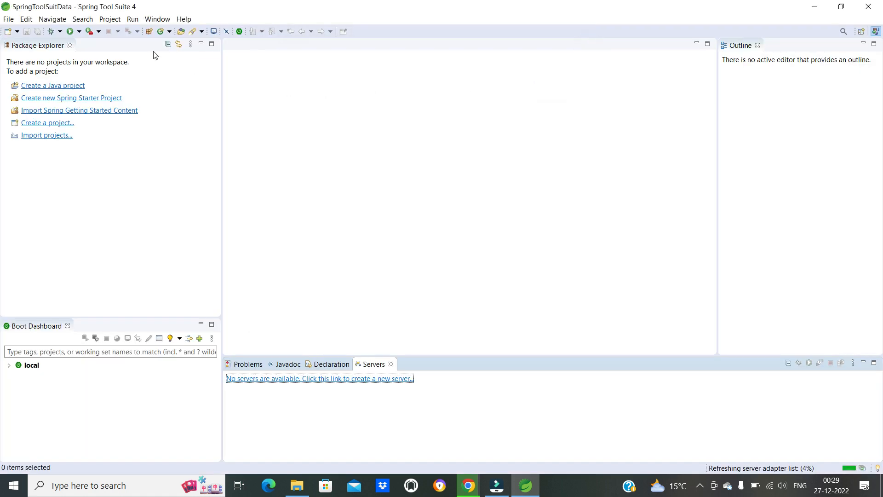
- Show the Servers view once more by choosing it from the Server category
{"action": "left_click", "coordinate": [162, 22]}
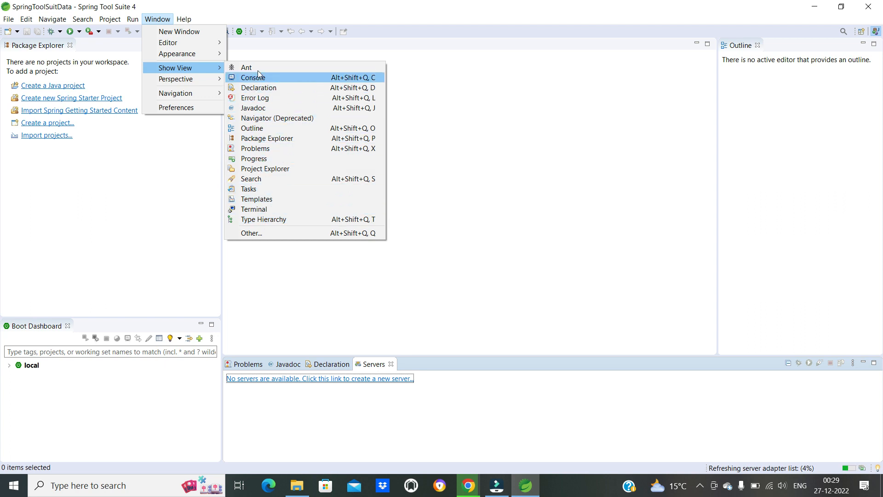
{"action": "left_click", "coordinate": [249, 233]}
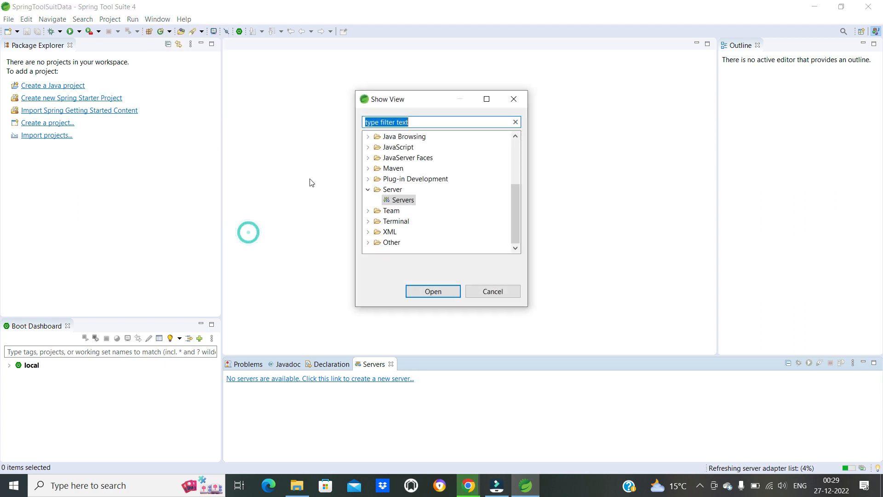
{"action": "left_click", "coordinate": [392, 200]}
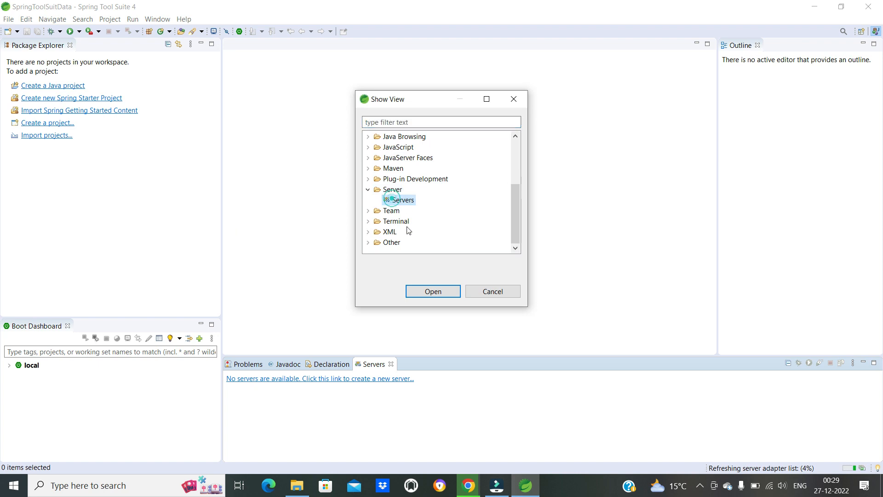
{"action": "left_click", "coordinate": [427, 291]}
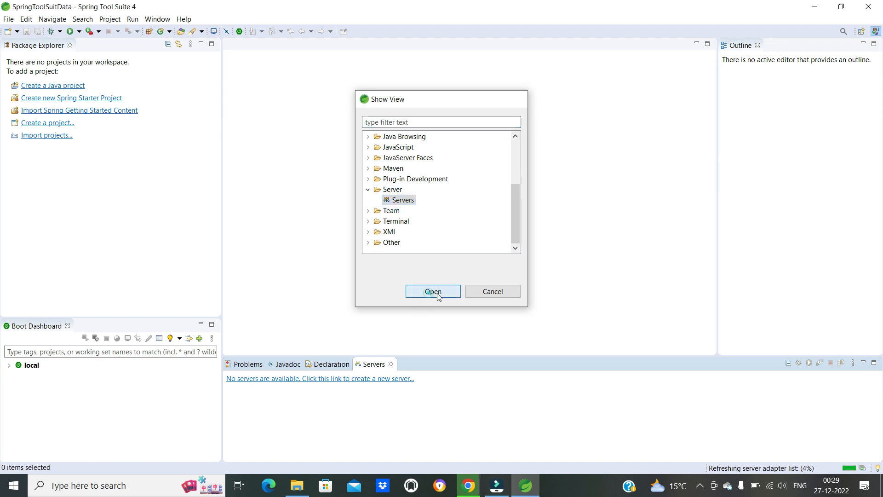
- Start defining a new server of type Apache Tomcat v9.0 Server and proceed to its installation directory settings
{"action": "left_click", "coordinate": [328, 379]}
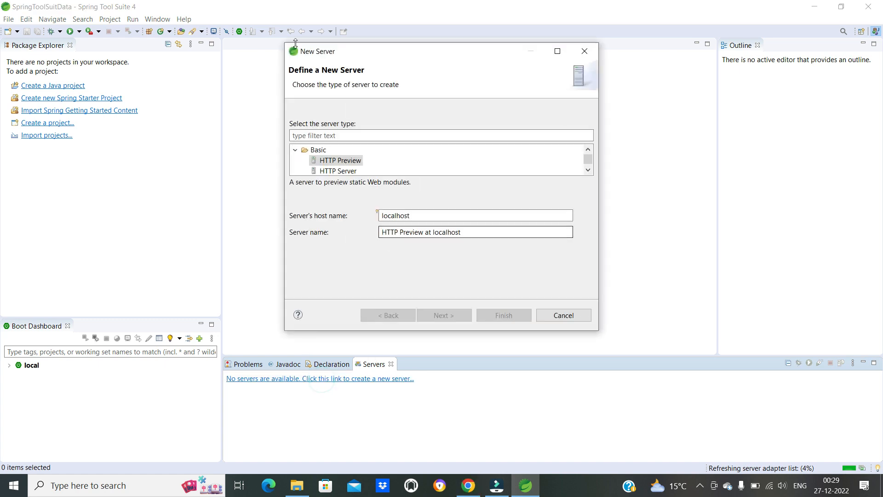
{"action": "left_click", "coordinate": [558, 51]}
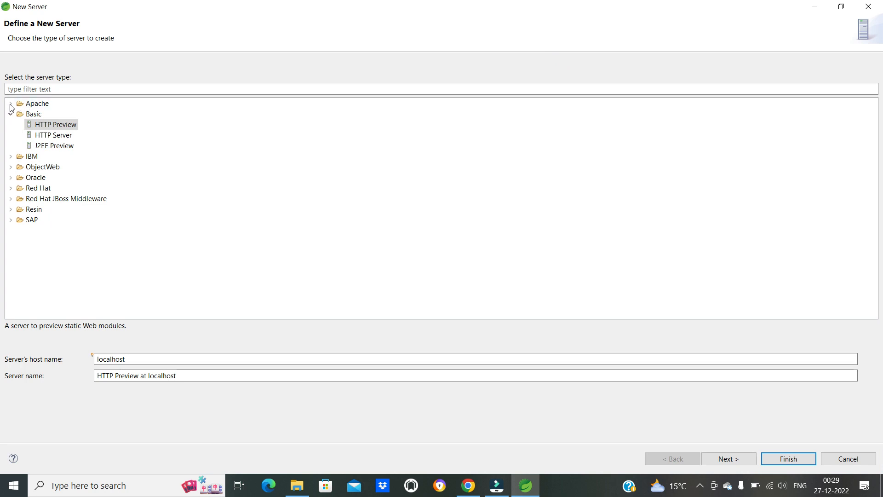
{"action": "left_click", "coordinate": [14, 117]}
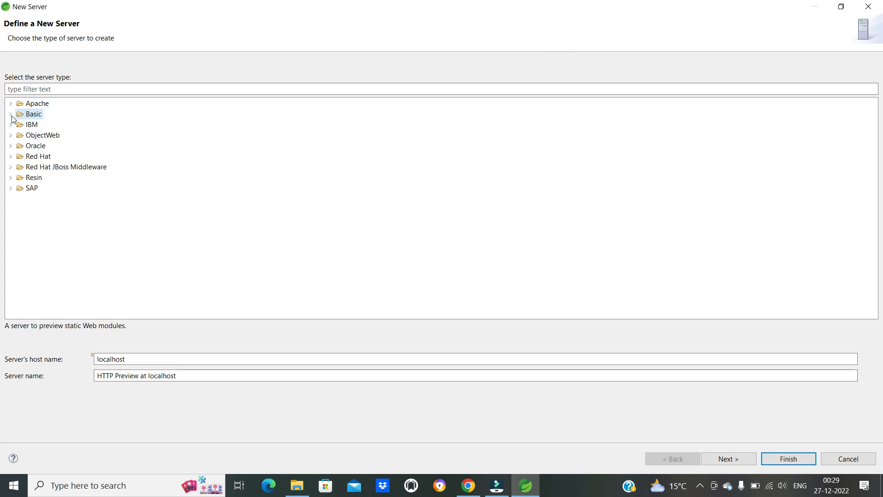
{"action": "left_click", "coordinate": [11, 104]}
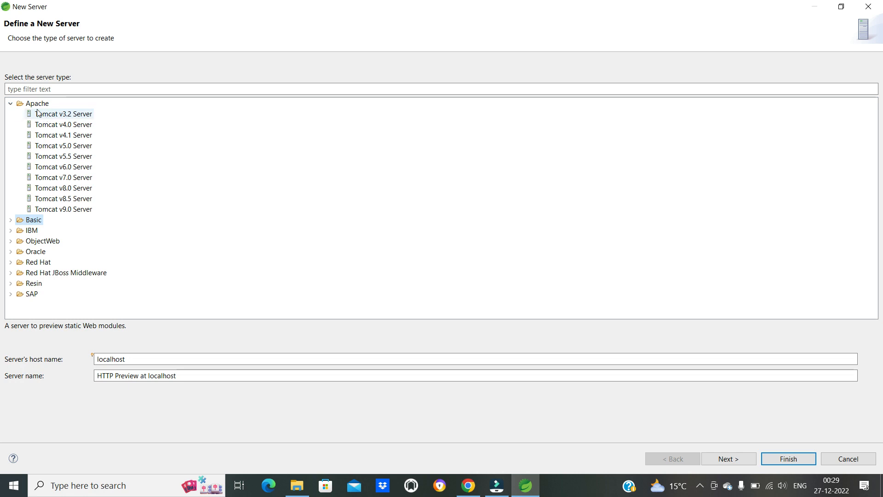
{"action": "left_click", "coordinate": [58, 210]}
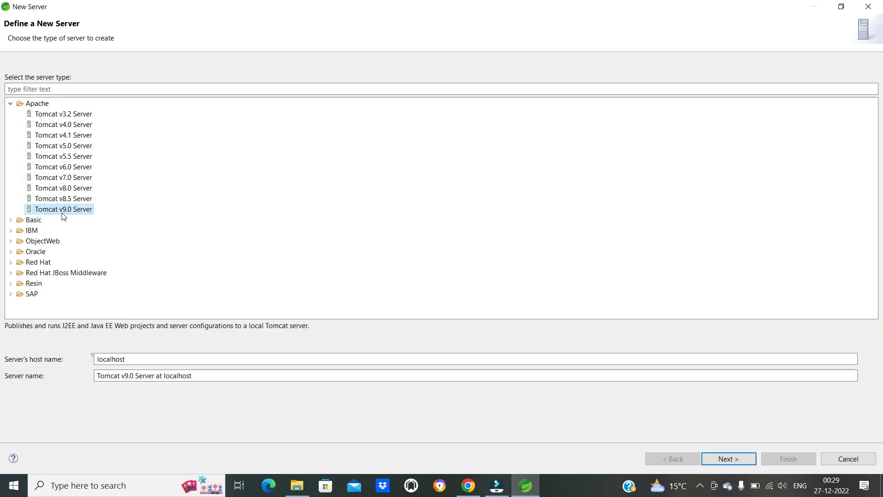
{"action": "left_click", "coordinate": [739, 460]}
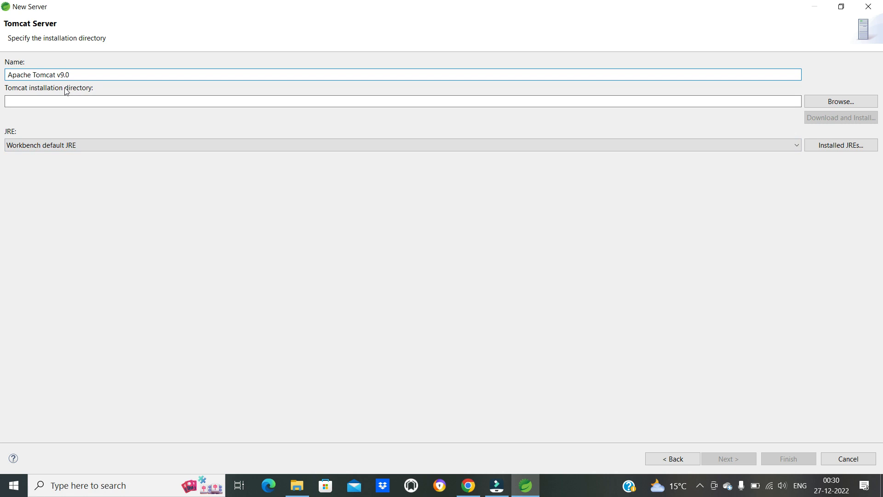
{"action": "left_click", "coordinate": [821, 102]}
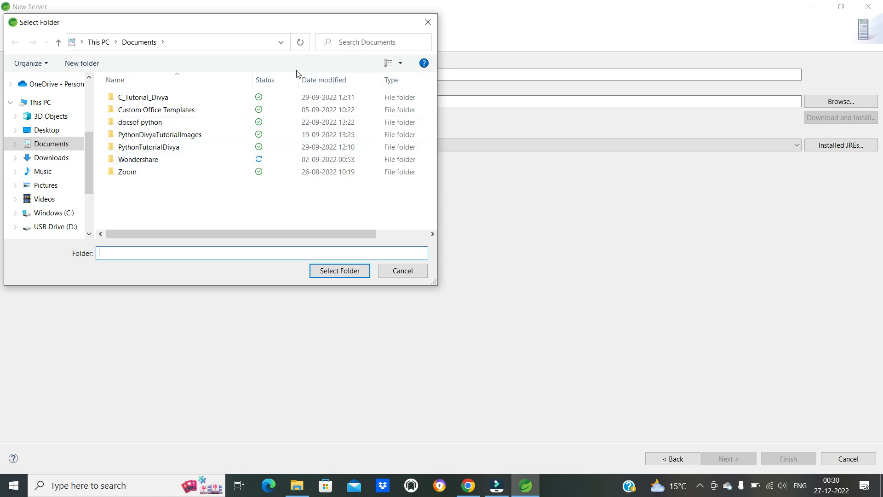
{"action": "left_click_drag", "start_coordinate": [179, 30], "coordinate": [595, 88]}
{"action": "left_click", "coordinate": [484, 271]}
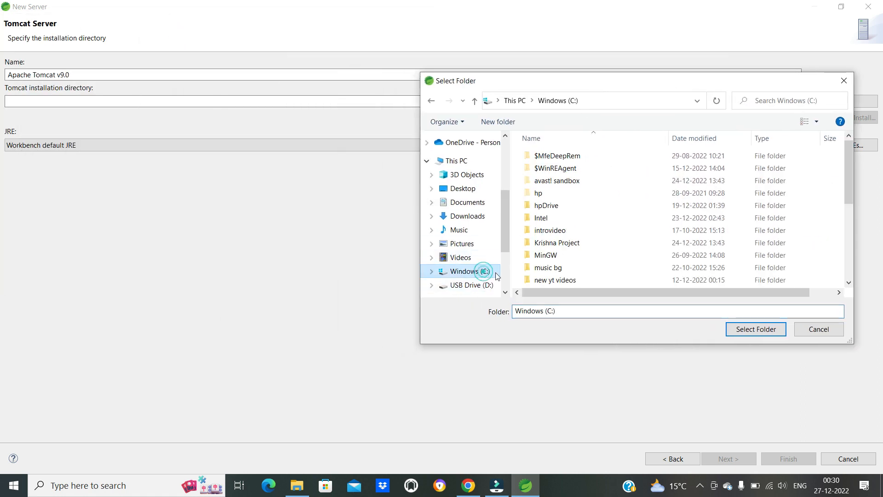
{"action": "left_click", "coordinate": [843, 82]}
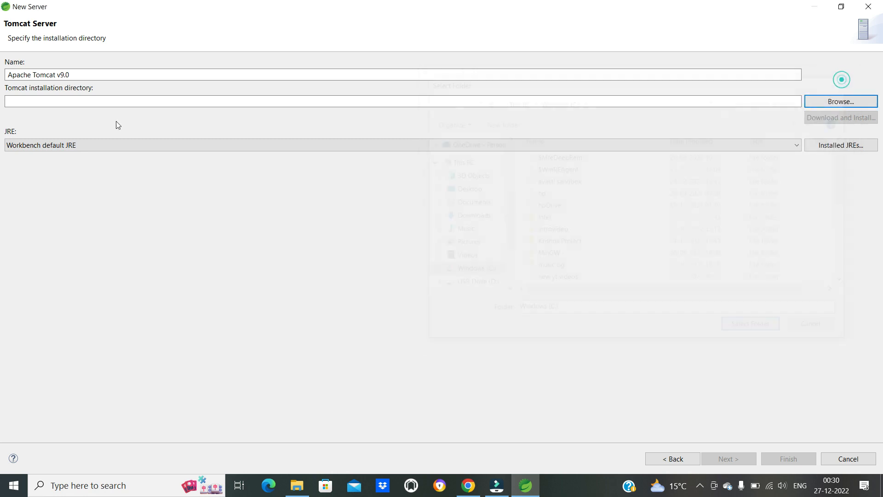
- Browse for the Tomcat installation directory, checking the ProgramData folder on Windows (C:) and returning to the drive's root
{"action": "left_click", "coordinate": [844, 100]}
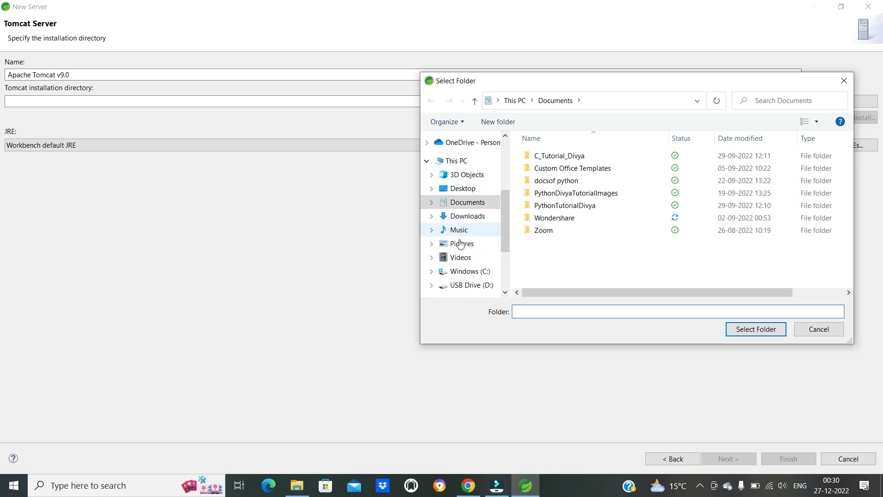
{"action": "left_click", "coordinate": [469, 271]}
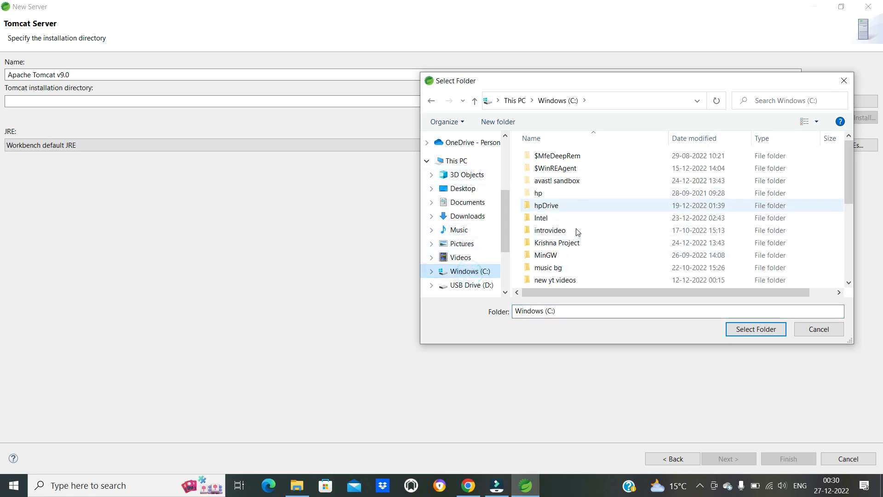
{"action": "scroll", "coordinate": [572, 259], "scroll_direction": "down", "scroll_amount": 2}
{"action": "left_click", "coordinate": [565, 269]}
{"action": "double_click", "coordinate": [566, 269]}
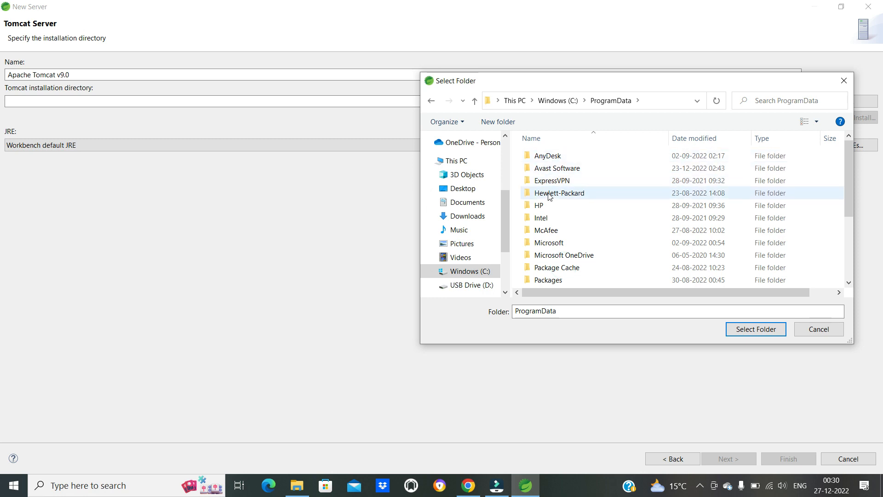
{"action": "scroll", "coordinate": [550, 203], "scroll_direction": "down", "scroll_amount": 1}
{"action": "scroll", "coordinate": [553, 221], "scroll_direction": "up", "scroll_amount": 1}
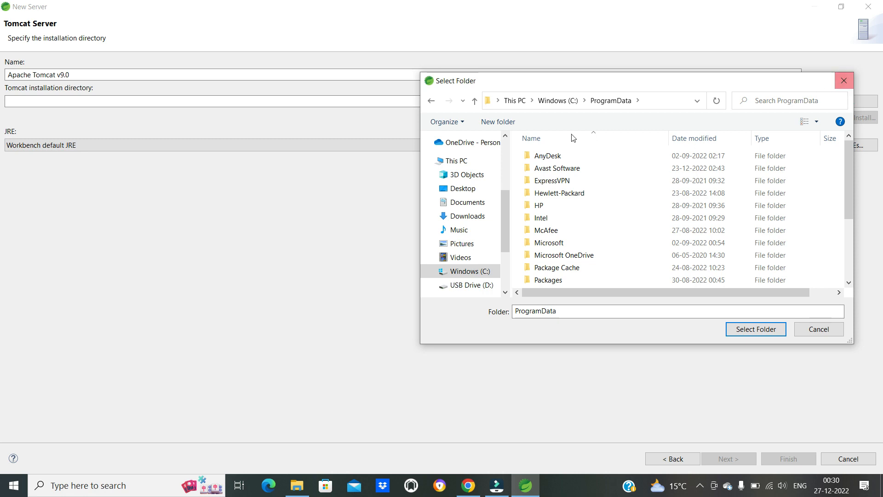
{"action": "left_click", "coordinate": [559, 102]}
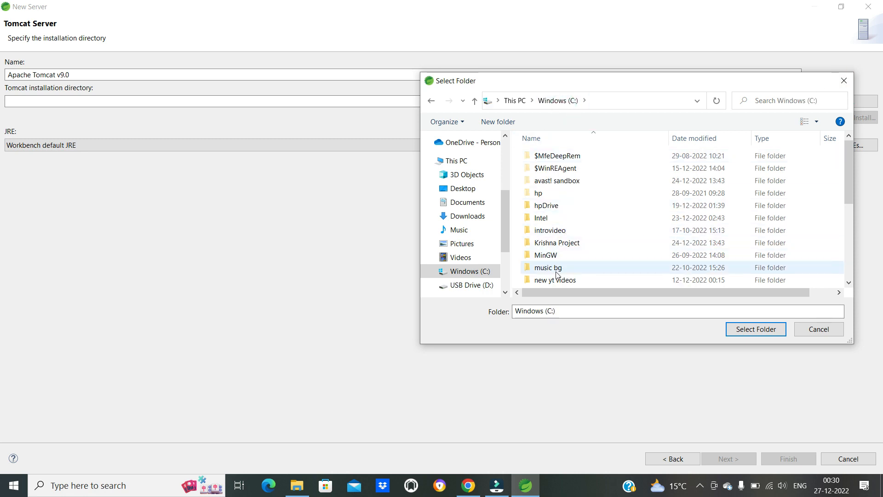
{"action": "scroll", "coordinate": [565, 193], "scroll_direction": "down", "scroll_amount": 3}
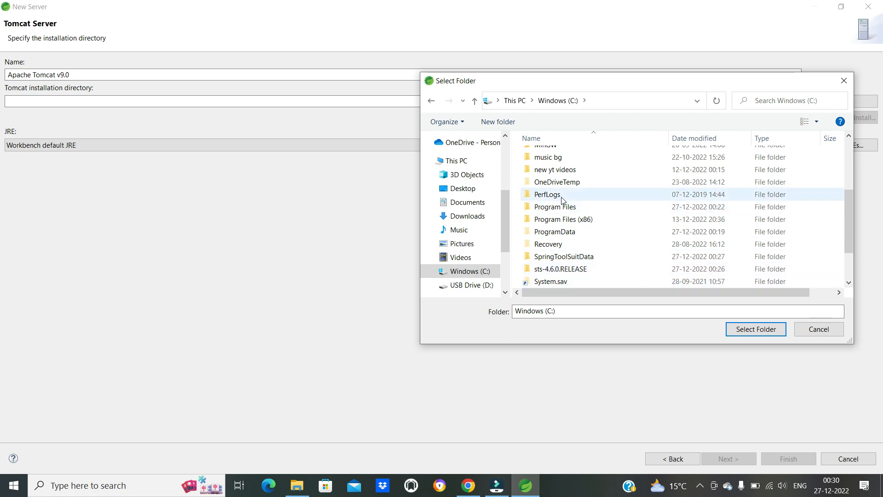
{"action": "double_click", "coordinate": [565, 221]}
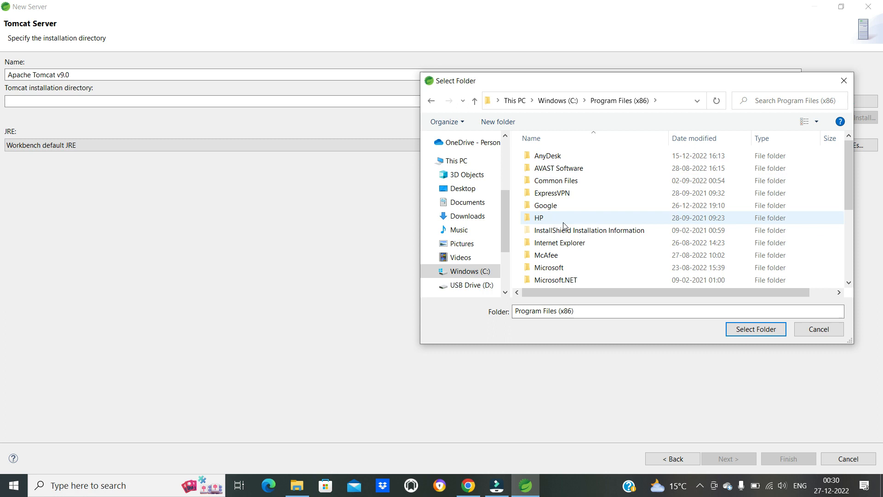
{"action": "left_click", "coordinate": [549, 196]}
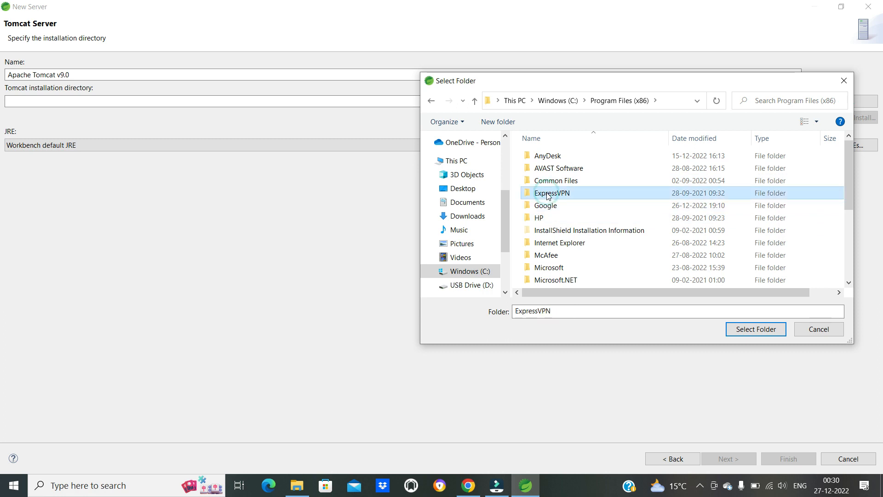
{"action": "key", "text": "a"}
{"action": "key", "text": "a"}
{"action": "key", "text": "a"}
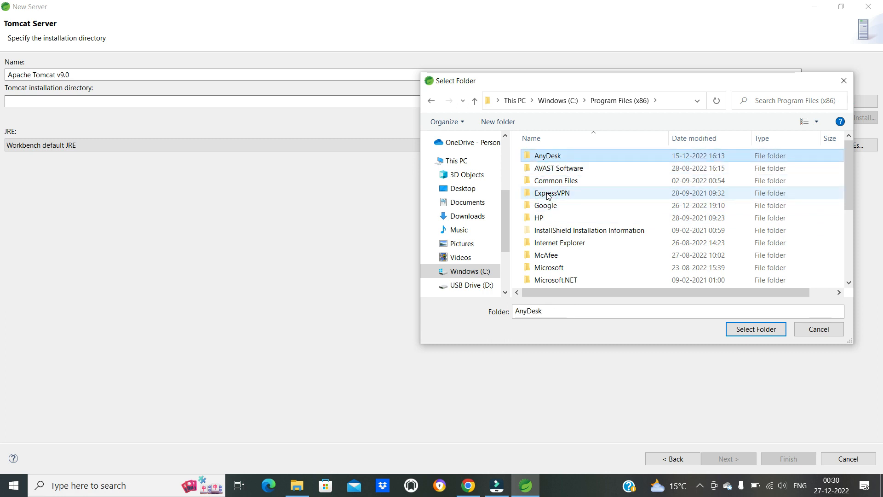
{"action": "double_click", "coordinate": [763, 82]}
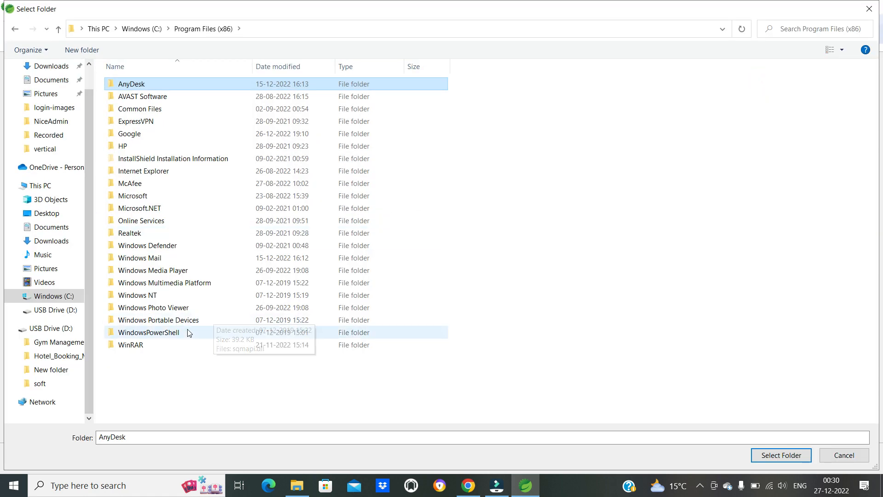
{"action": "left_click", "coordinate": [151, 31]}
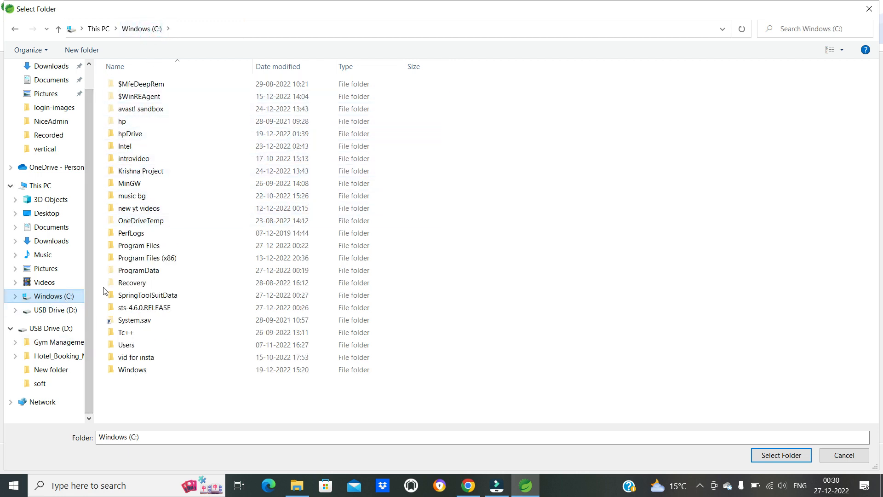
{"action": "double_click", "coordinate": [136, 249]}
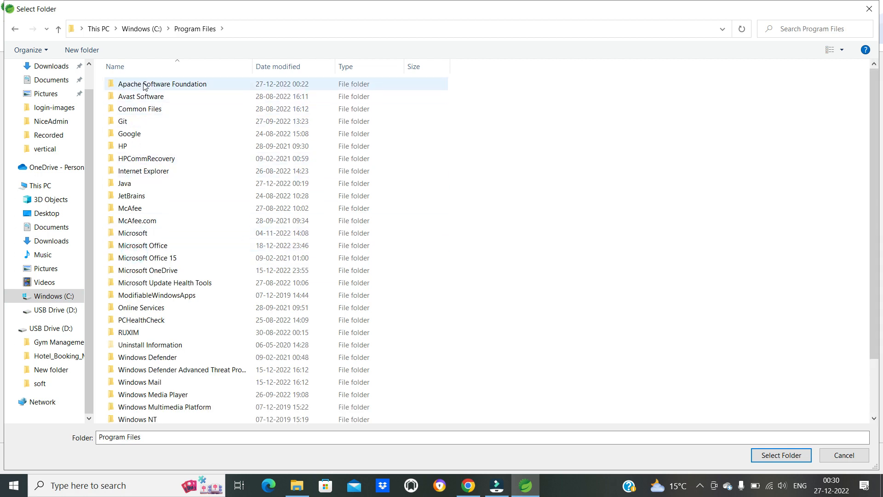
{"action": "left_click", "coordinate": [140, 30]}
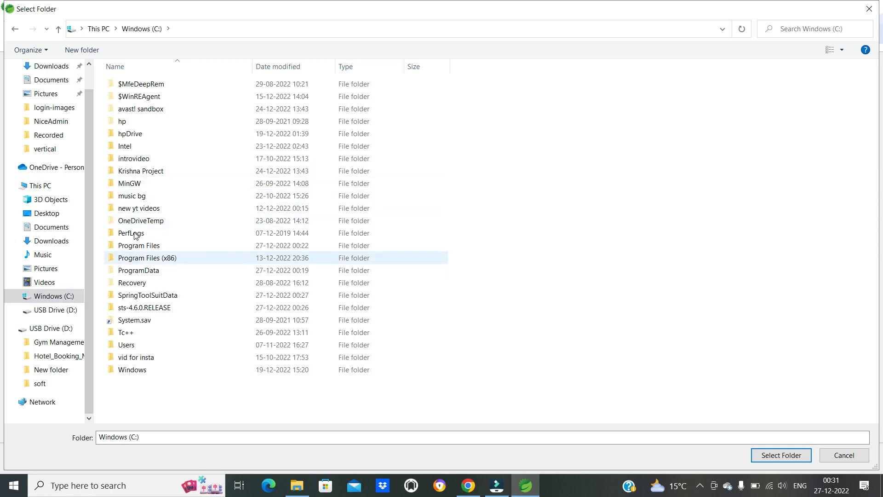
{"action": "double_click", "coordinate": [140, 249]}
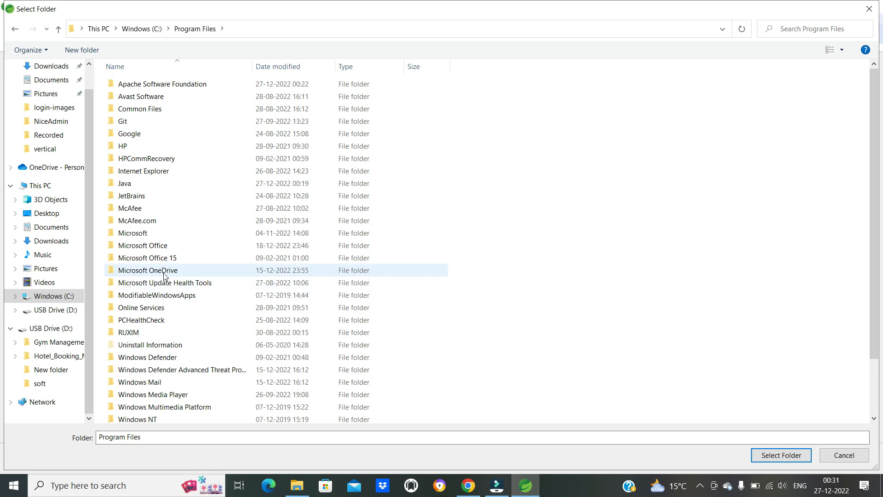
{"action": "left_click", "coordinate": [870, 10]}
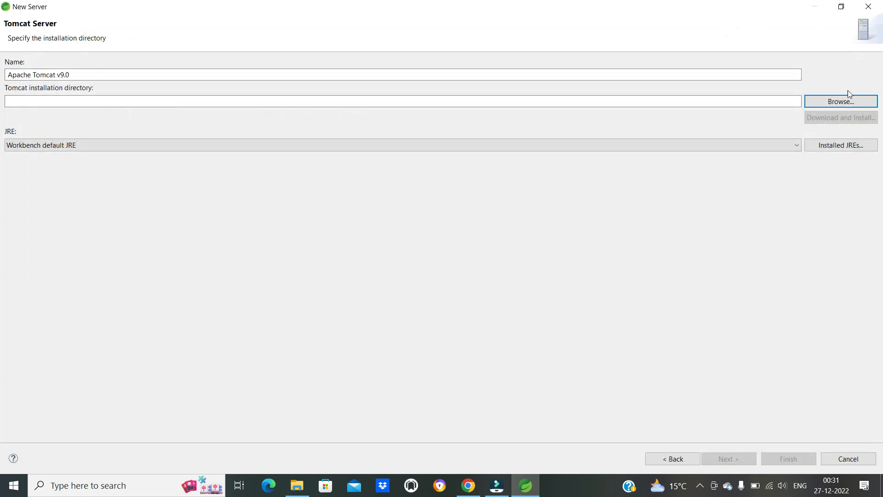
- Browse for the Tomcat installation directory again and open Program Files > Apache Software Foundation on Windows (C:)
{"action": "left_click", "coordinate": [840, 103]}
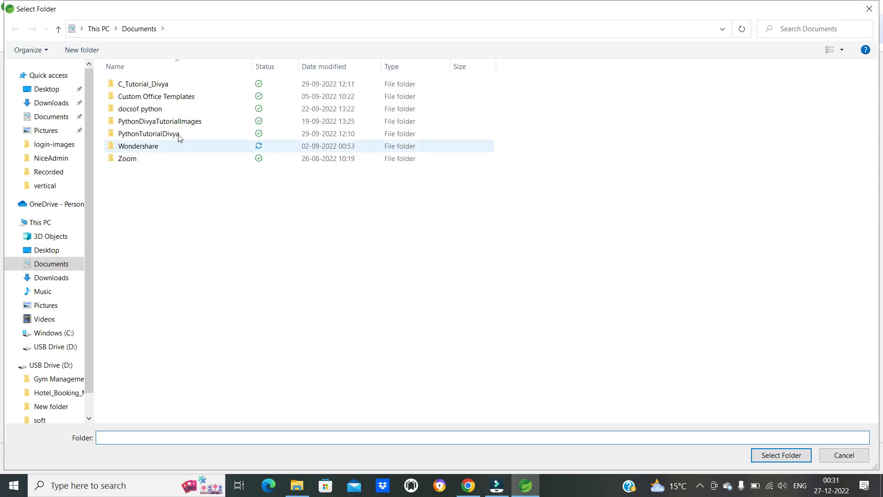
{"action": "left_click", "coordinate": [54, 333]}
{"action": "left_click", "coordinate": [136, 97]}
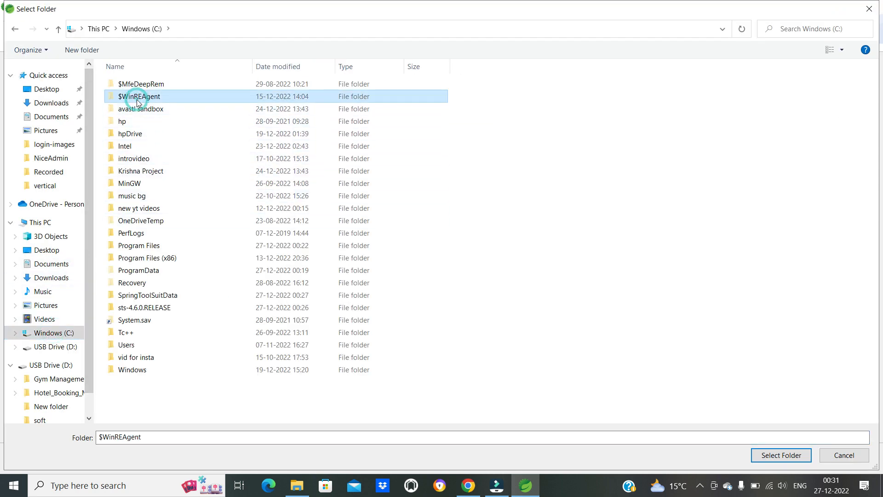
{"action": "key", "text": "Down"}
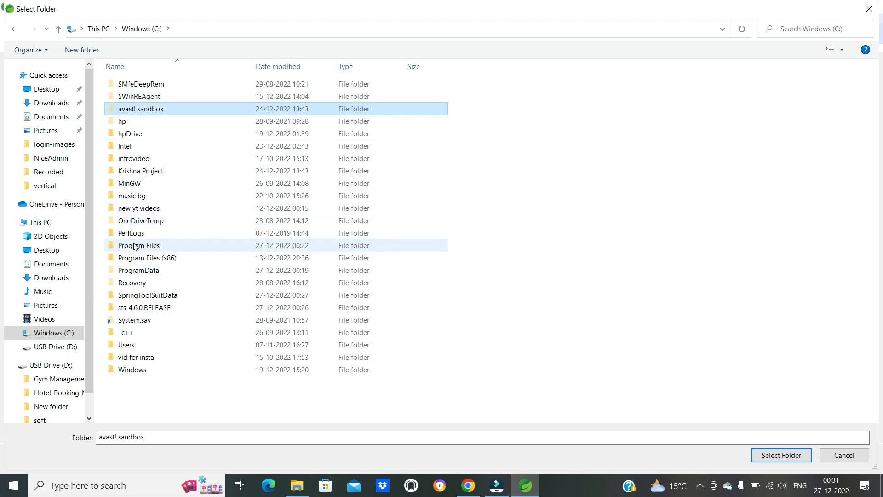
{"action": "double_click", "coordinate": [134, 246]}
{"action": "left_click", "coordinate": [147, 85]}
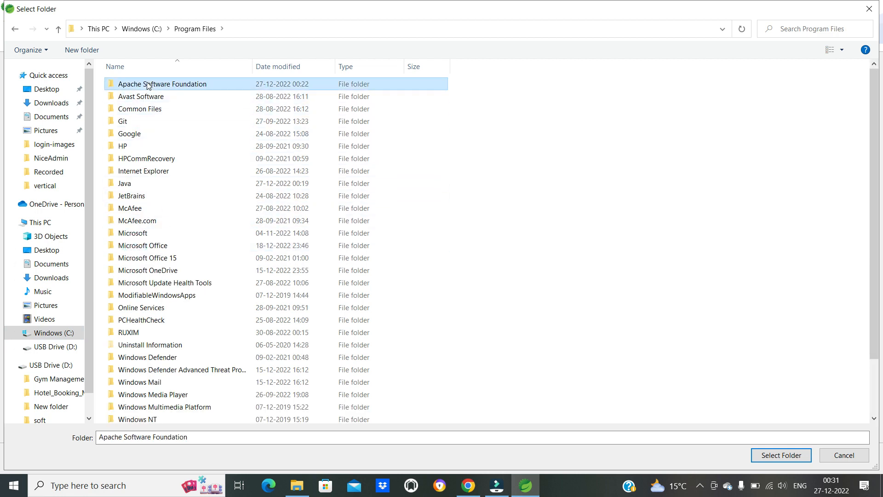
{"action": "double_click", "coordinate": [147, 85]}
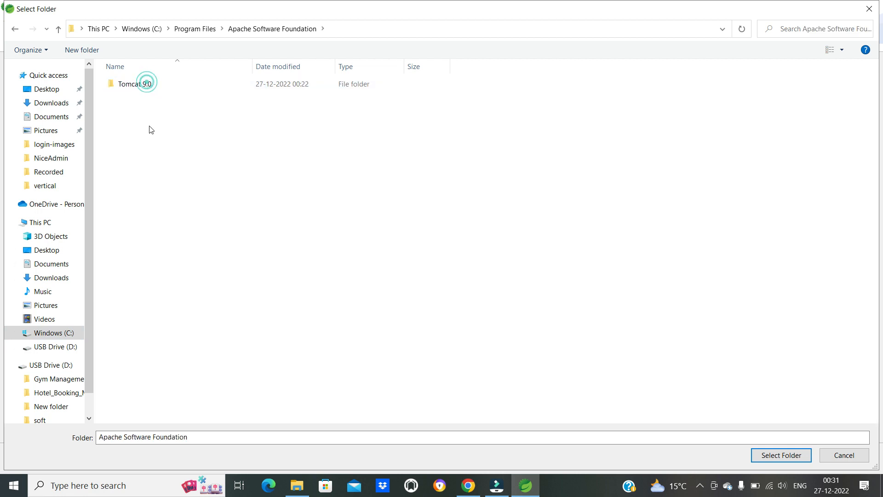
- Grant permanent access to the Tomcat 9.0 folder and choose it as the Tomcat installation directory
{"action": "left_click", "coordinate": [140, 89]}
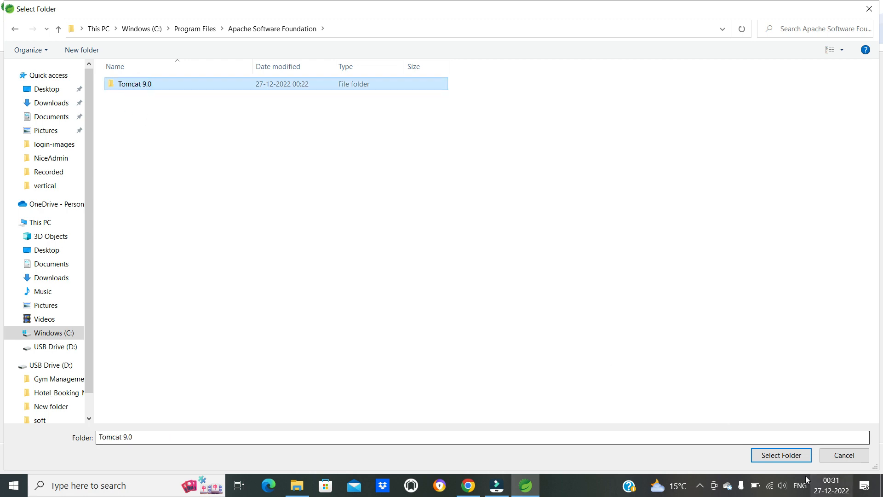
{"action": "double_click", "coordinate": [138, 88]}
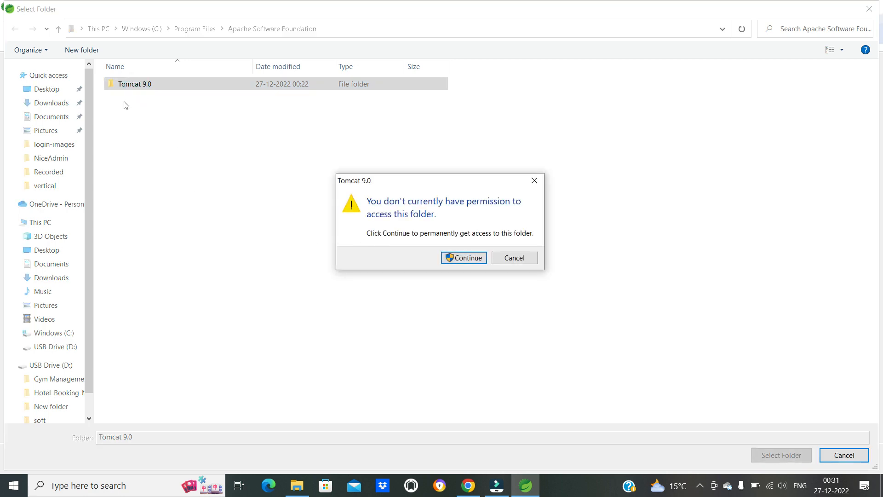
{"action": "left_click", "coordinate": [465, 259]}
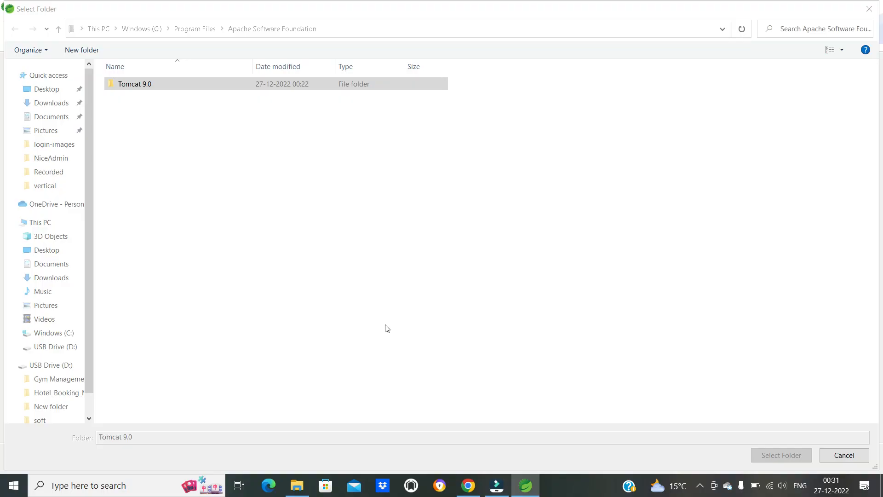
{"action": "key", "text": "Return"}
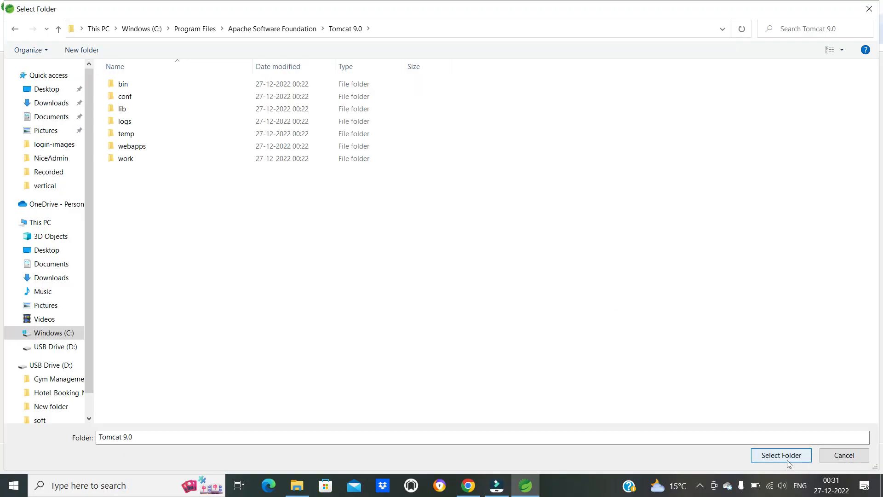
{"action": "left_click", "coordinate": [283, 32]}
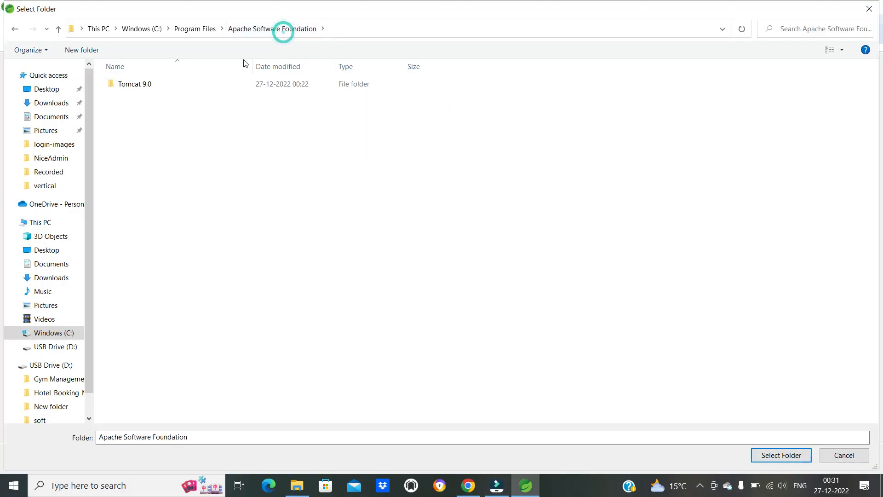
{"action": "double_click", "coordinate": [136, 87]}
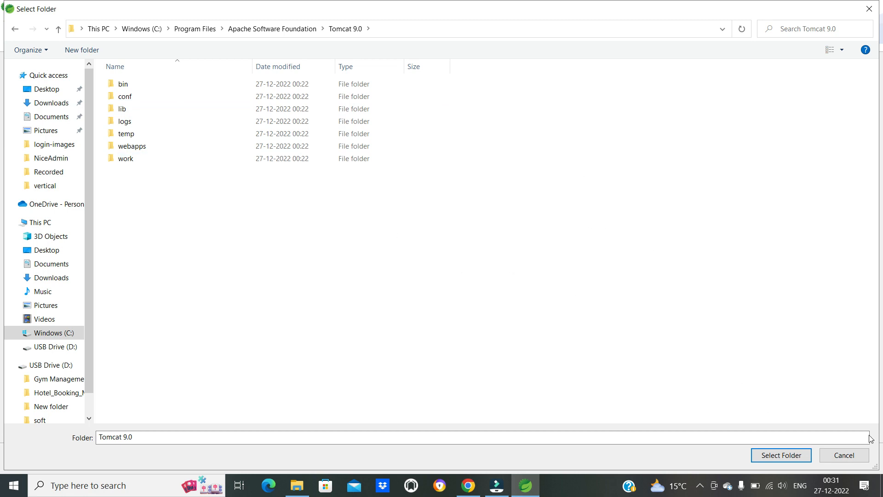
{"action": "left_click", "coordinate": [793, 460]}
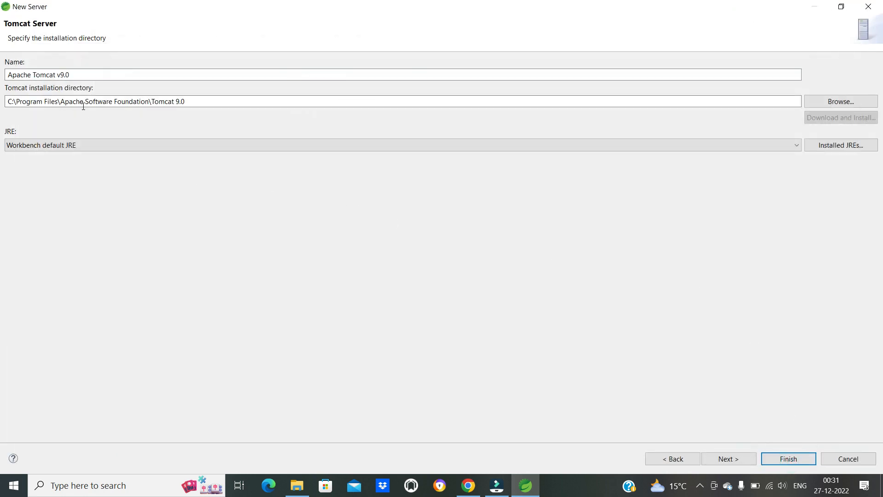
- Set the server's JRE to jdk-11.0.6 and finish creating the server without configuring any resources on it
{"action": "left_click_drag", "start_coordinate": [208, 102], "coordinate": [20, 100]}
{"action": "left_click", "coordinate": [69, 145]}
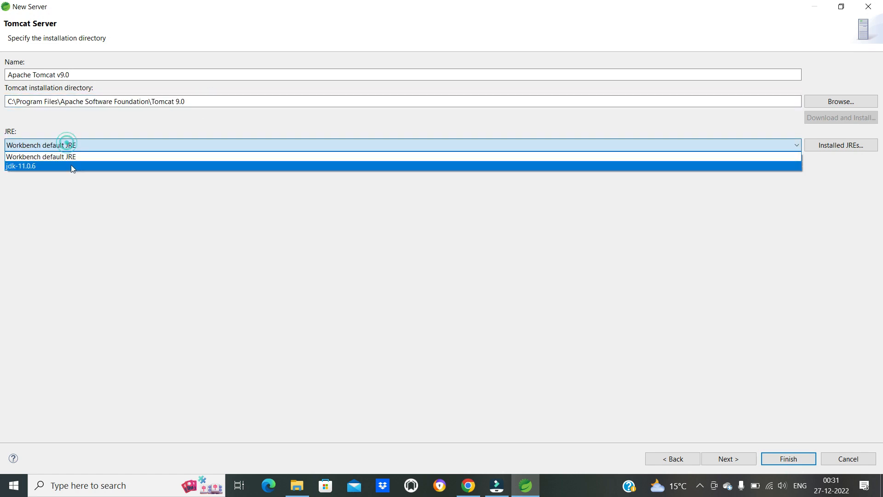
{"action": "left_click", "coordinate": [42, 167]}
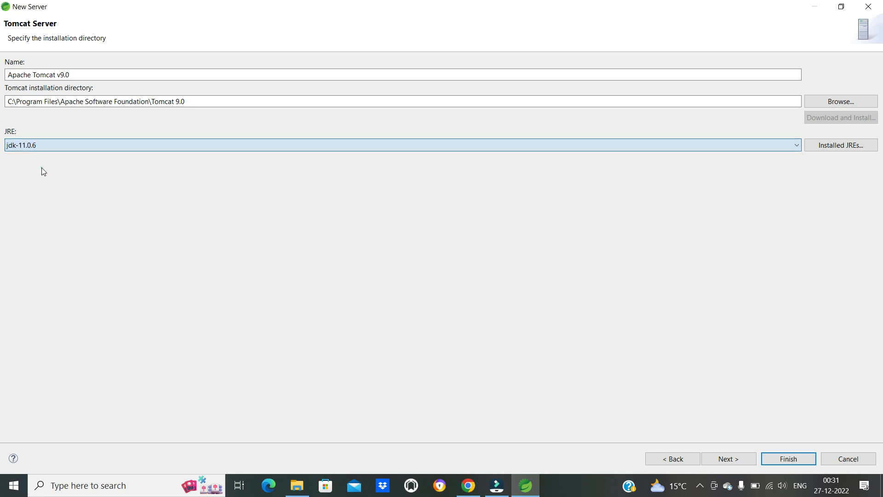
{"action": "left_click", "coordinate": [109, 148]}
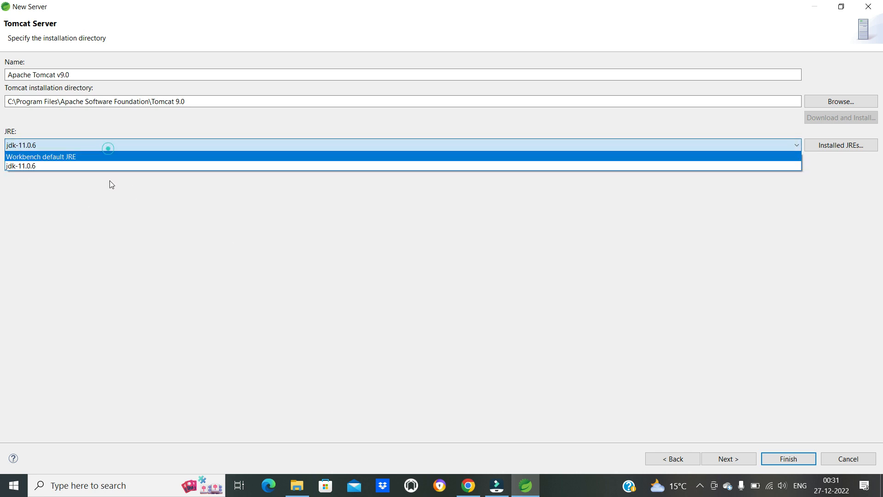
{"action": "left_click", "coordinate": [26, 167]}
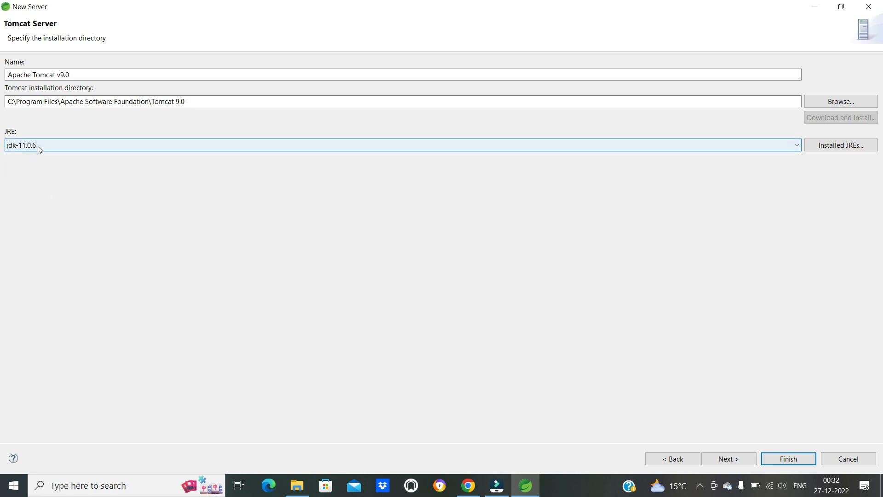
{"action": "left_click", "coordinate": [32, 150]}
{"action": "left_click", "coordinate": [125, 301]}
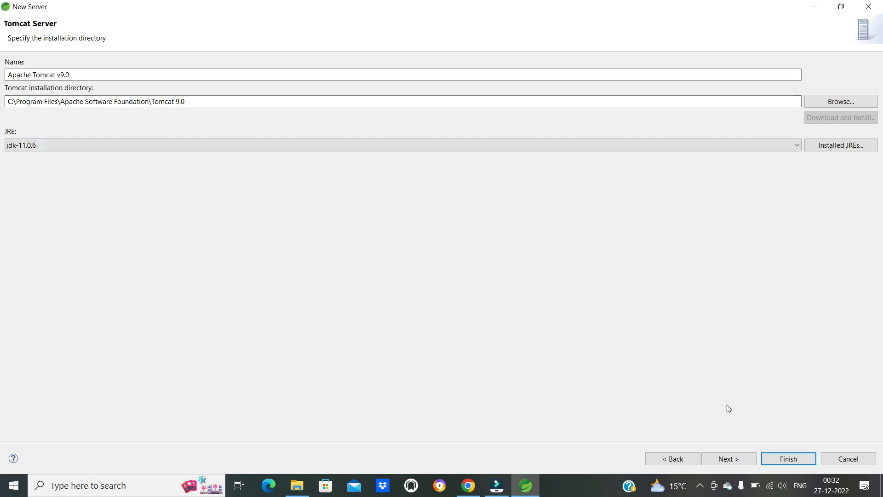
{"action": "left_click", "coordinate": [725, 460]}
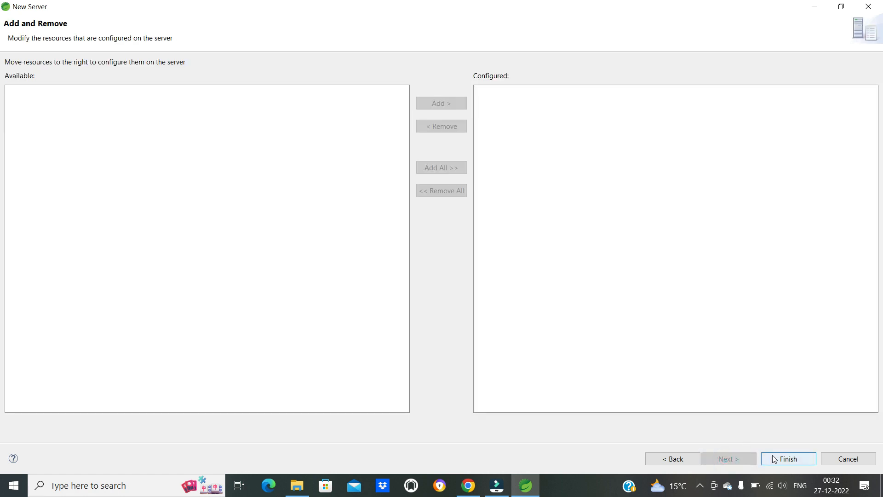
{"action": "left_click", "coordinate": [775, 459]}
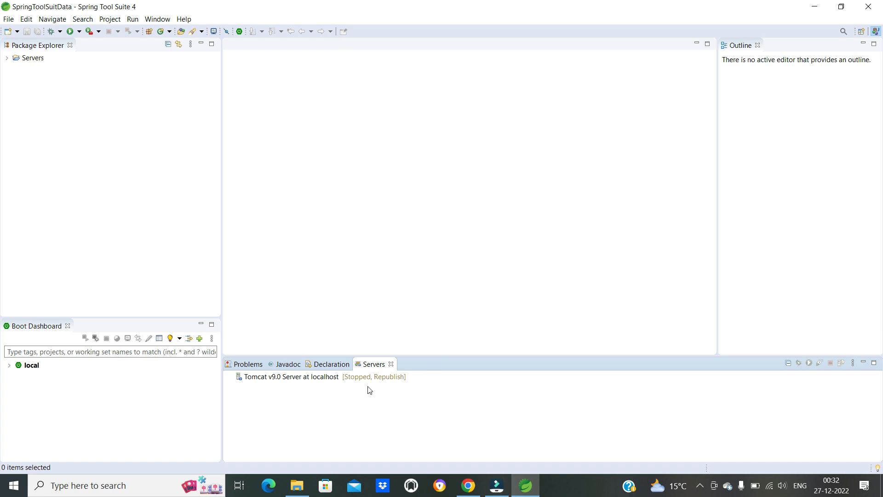
{"action": "left_click", "coordinate": [306, 381]}
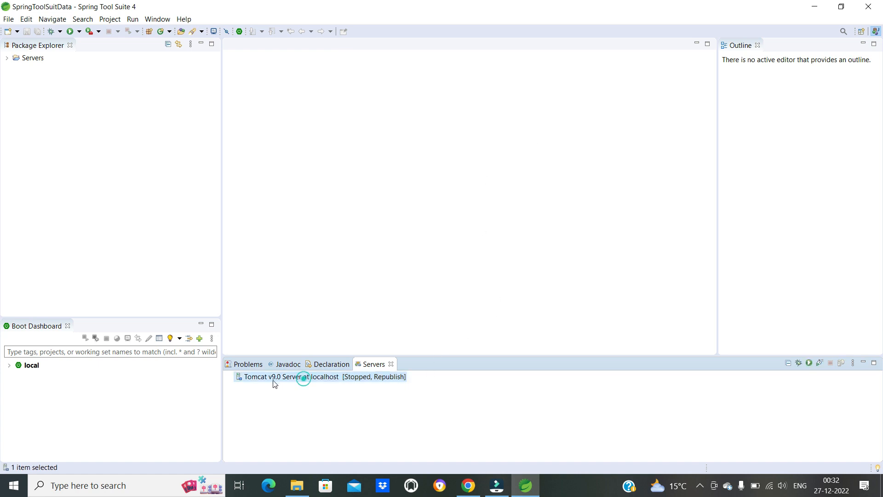
{"action": "right_click", "coordinate": [303, 379]}
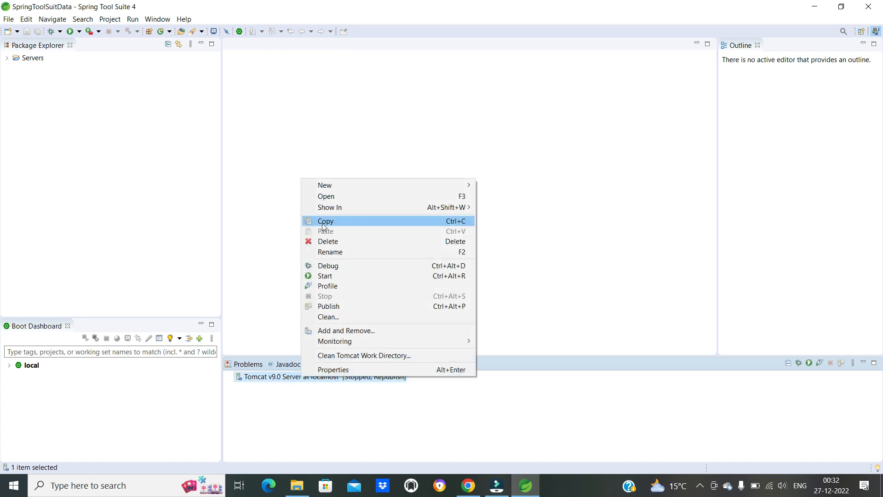
{"action": "left_click", "coordinate": [329, 276]}
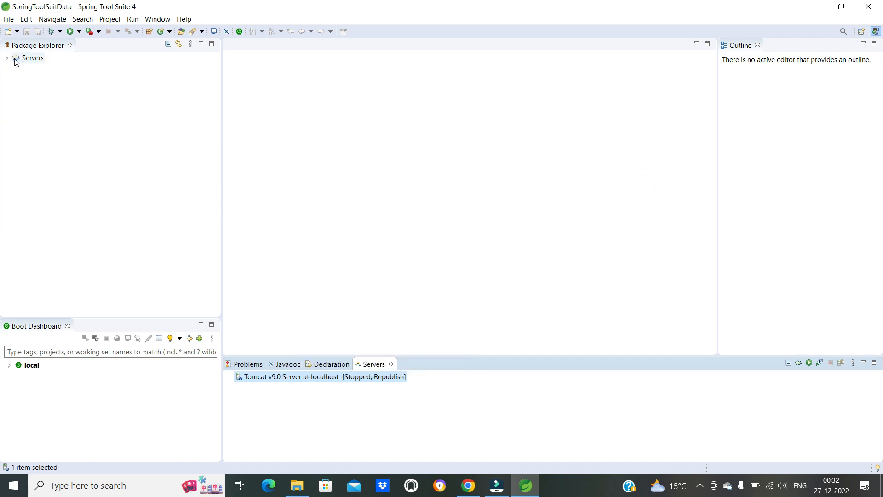
{"action": "left_click", "coordinate": [9, 19]}
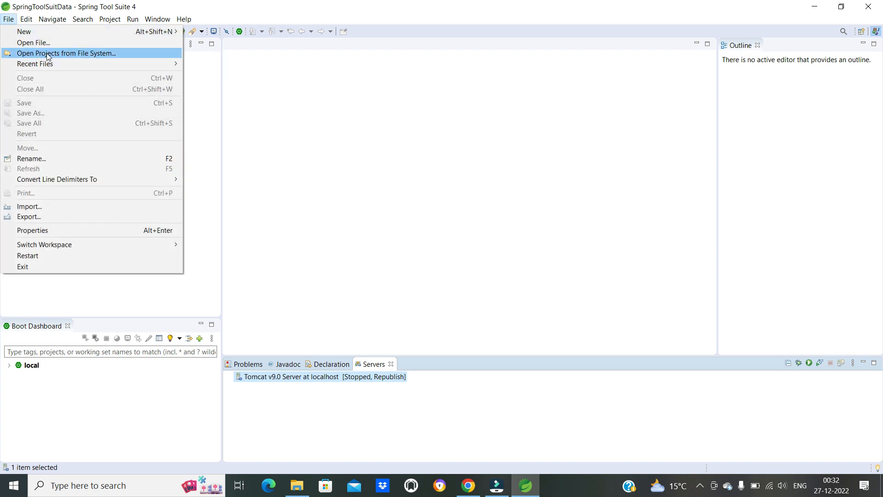
{"action": "left_click", "coordinate": [435, 129]}
{"action": "left_click", "coordinate": [8, 20]}
{"action": "mouse_move", "coordinate": [26, 19]}
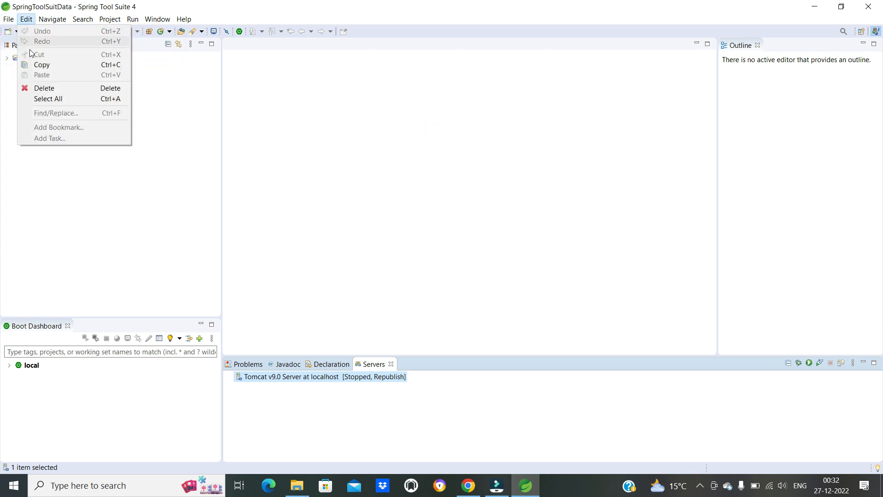
{"action": "left_click", "coordinate": [591, 241]}
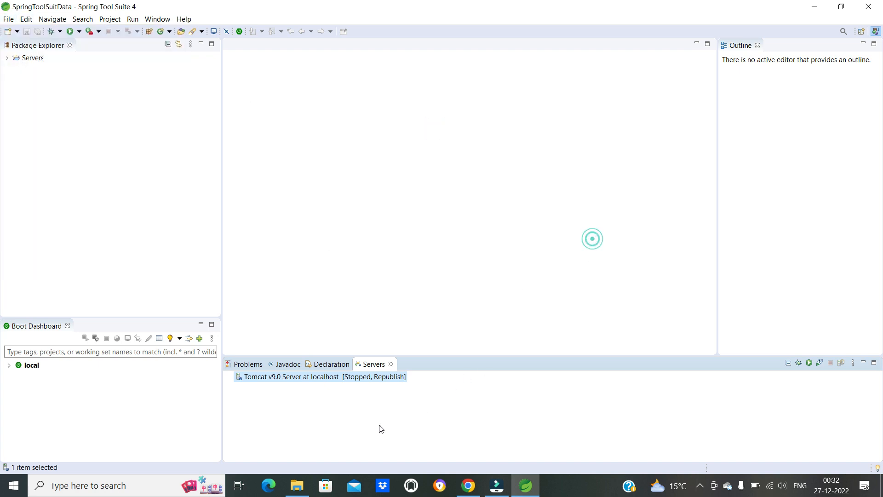
- Switch to File Explorer and copy the Gym Management System folder from USB Drive (D:) to the root of Windows (C:)
{"action": "left_click", "coordinate": [296, 486]}
{"action": "left_click", "coordinate": [504, 302]}
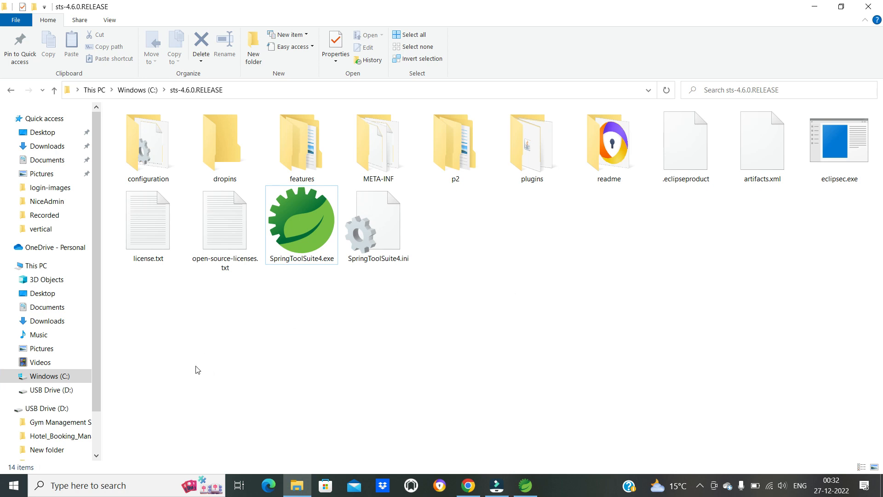
{"action": "left_click_drag", "start_coordinate": [97, 394], "coordinate": [97, 437]}
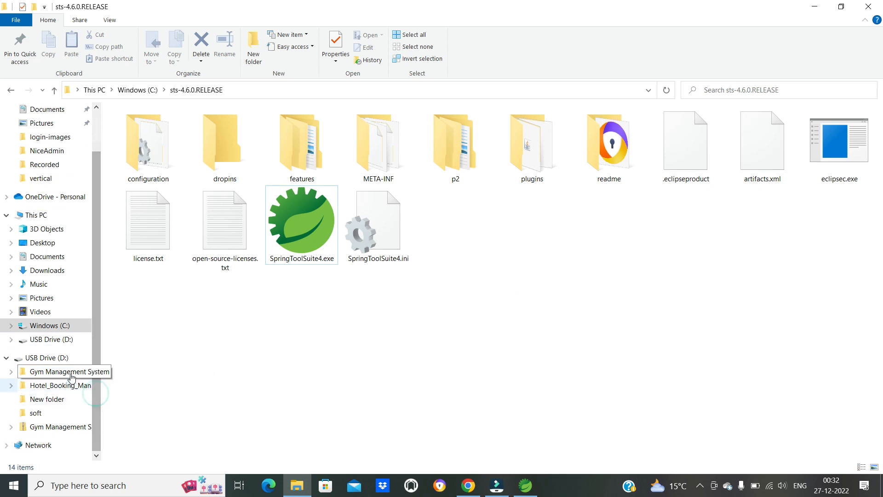
{"action": "left_click", "coordinate": [39, 361]}
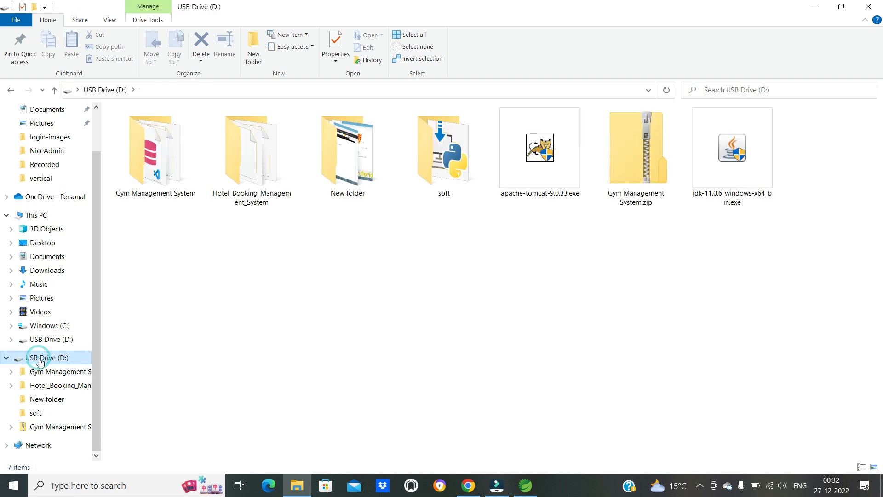
{"action": "right_click", "coordinate": [159, 168]}
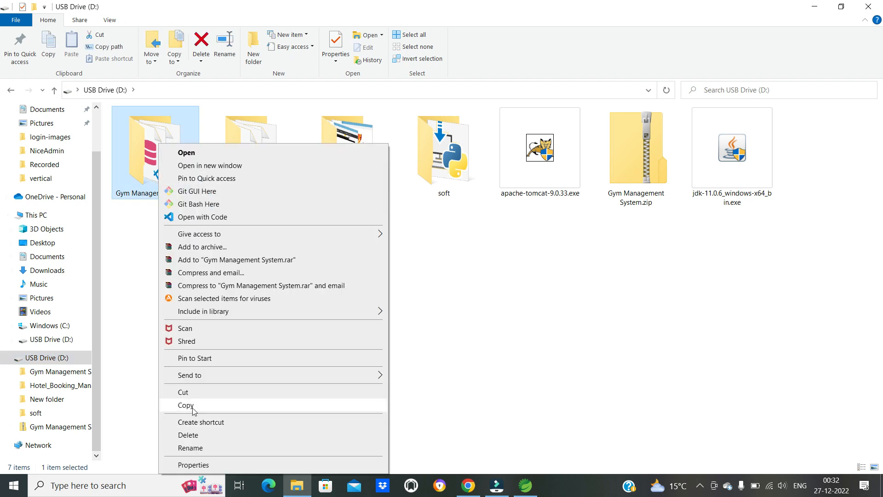
{"action": "left_click", "coordinate": [190, 405]}
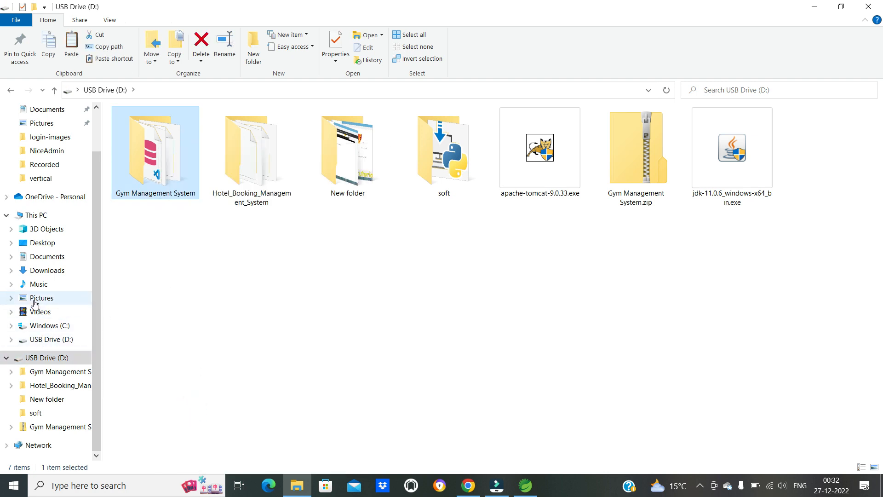
{"action": "left_click", "coordinate": [45, 327]}
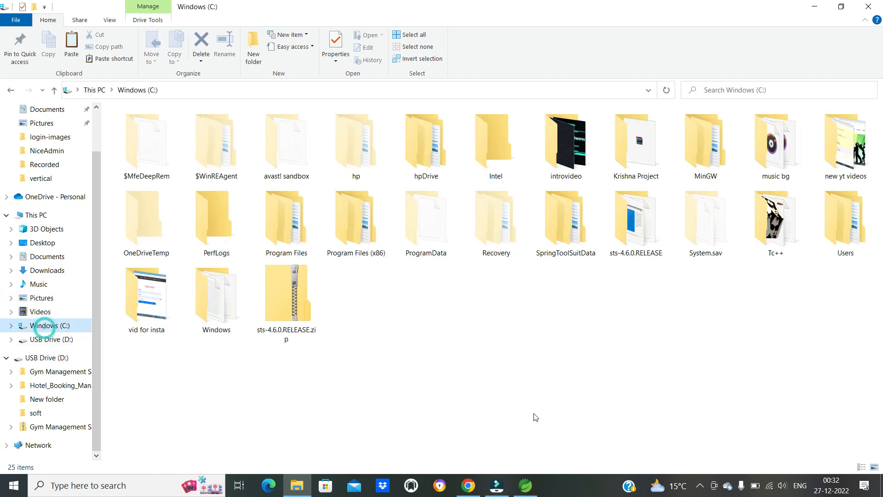
{"action": "right_click", "coordinate": [592, 330]}
{"action": "left_click", "coordinate": [618, 217]}
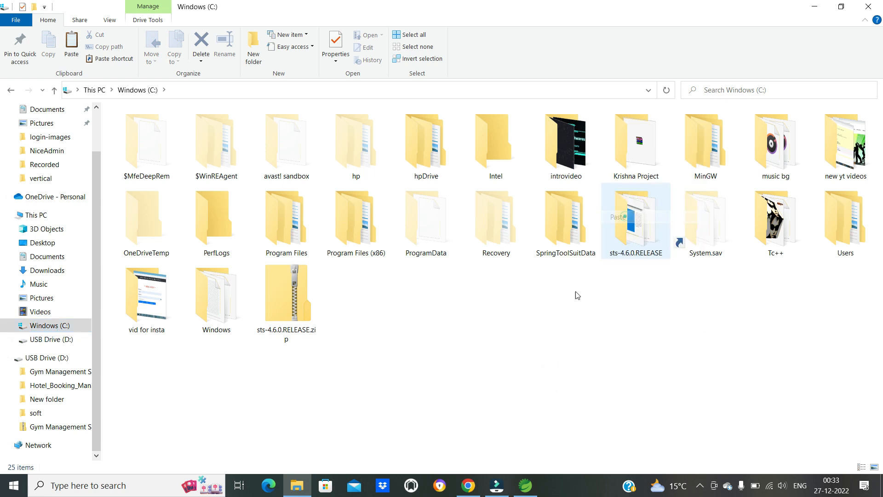
{"action": "left_click", "coordinate": [477, 364]}
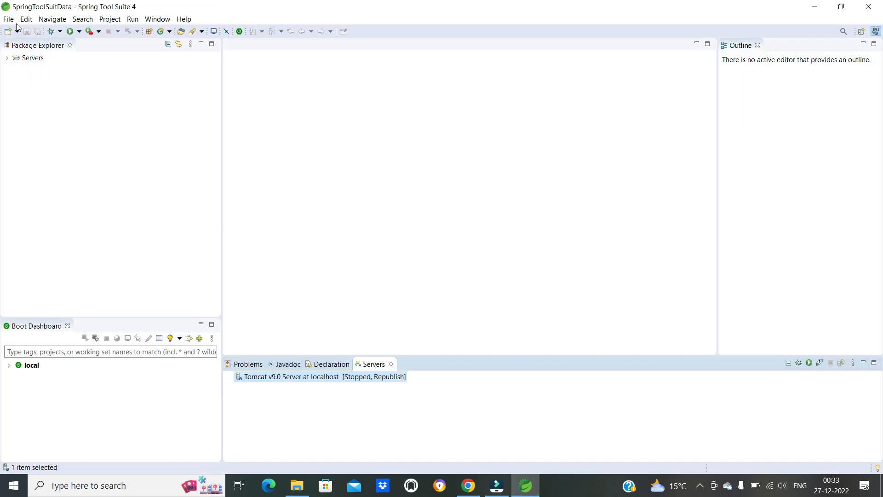
{"action": "left_click", "coordinate": [8, 19]}
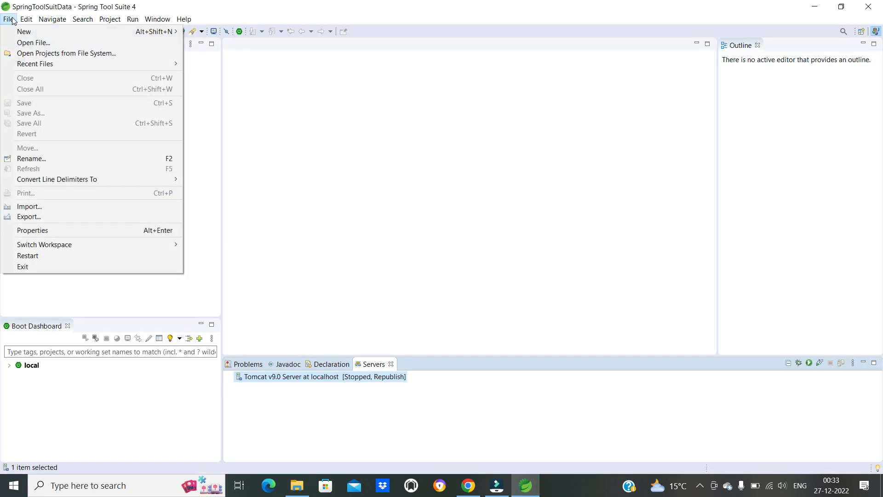
{"action": "left_click", "coordinate": [61, 54]}
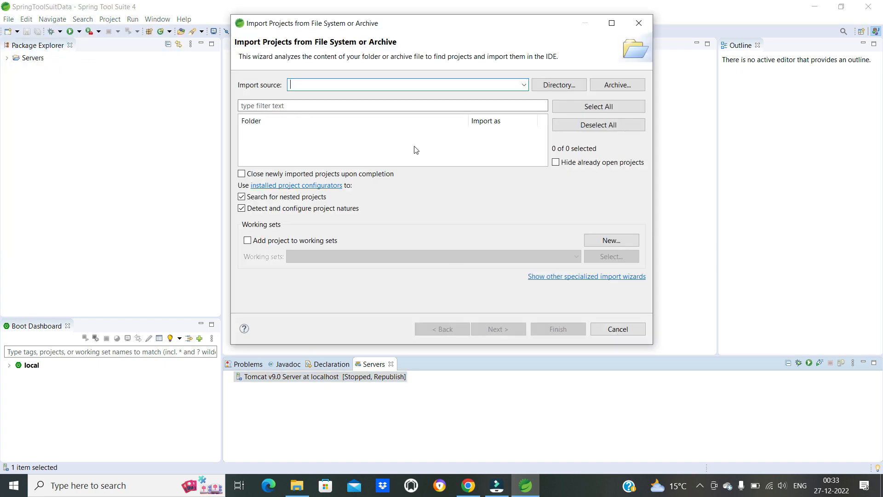
{"action": "left_click", "coordinate": [564, 86]}
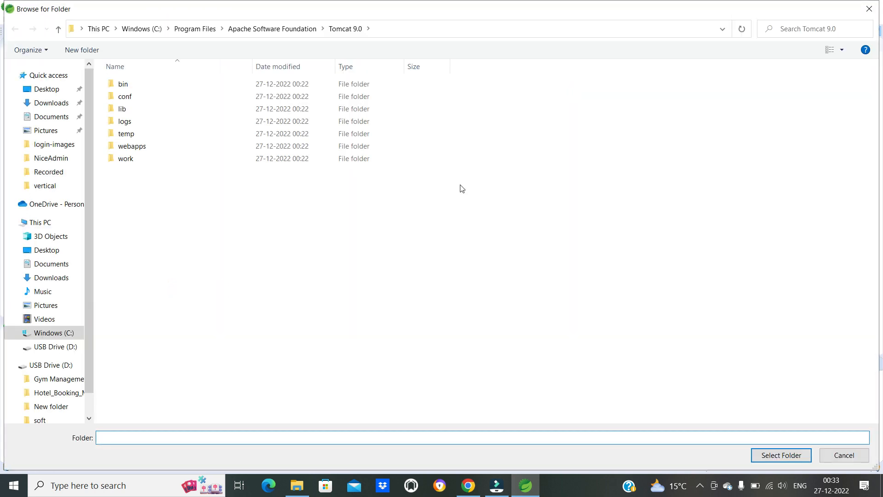
{"action": "left_click", "coordinate": [870, 8]}
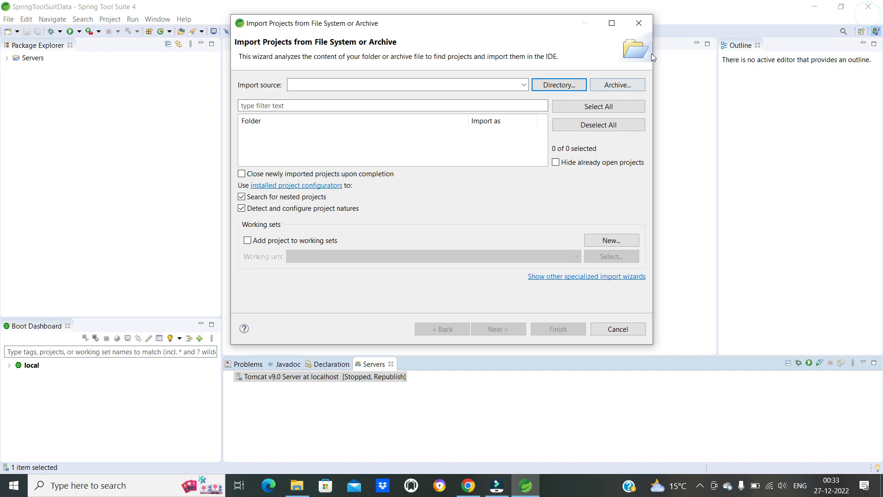
{"action": "left_click", "coordinate": [647, 24]}
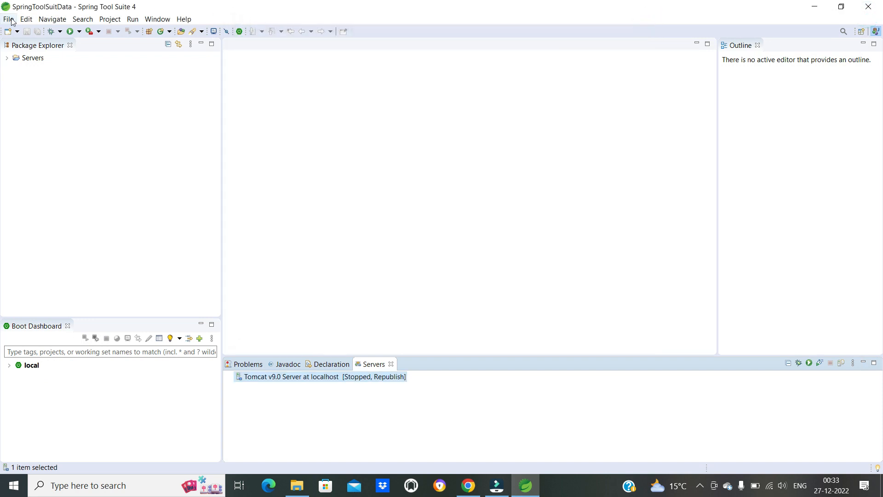
- Import the Gym Management System project from the file system, using C:\Gym Management System as the import source
{"action": "left_click", "coordinate": [9, 19]}
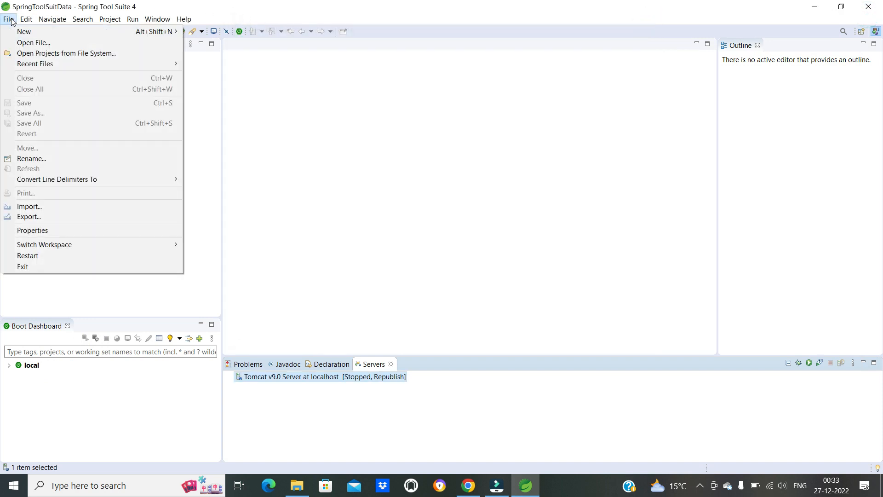
{"action": "left_click", "coordinate": [41, 54]}
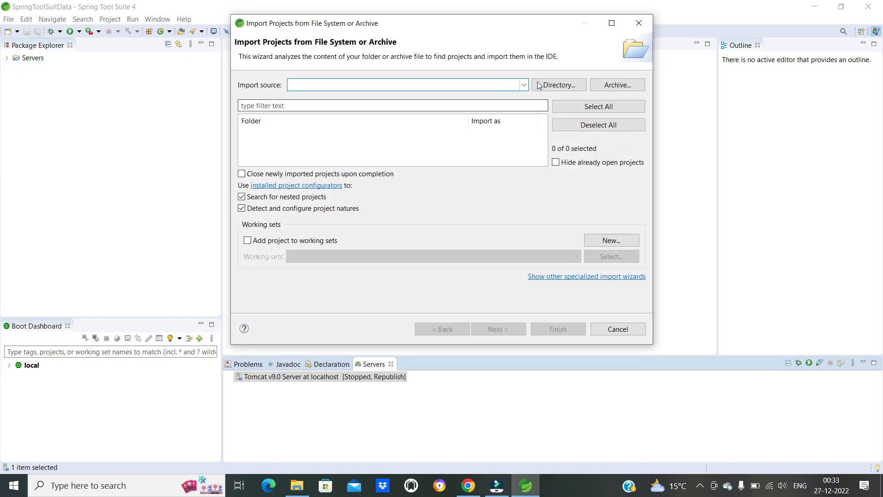
{"action": "left_click", "coordinate": [558, 85]}
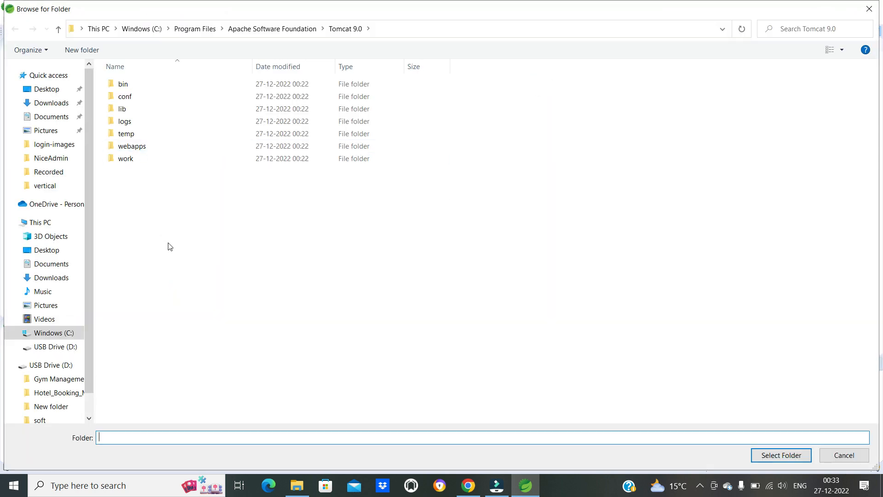
{"action": "left_click", "coordinate": [61, 334]}
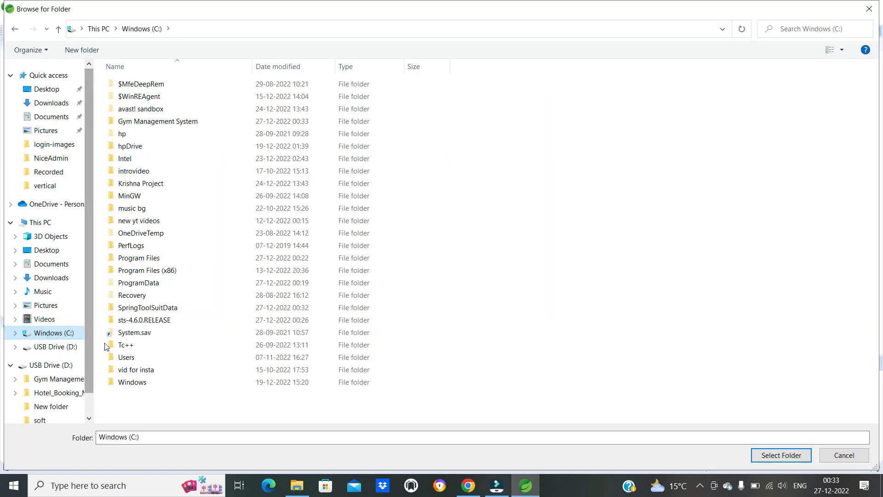
{"action": "left_click", "coordinate": [157, 122]}
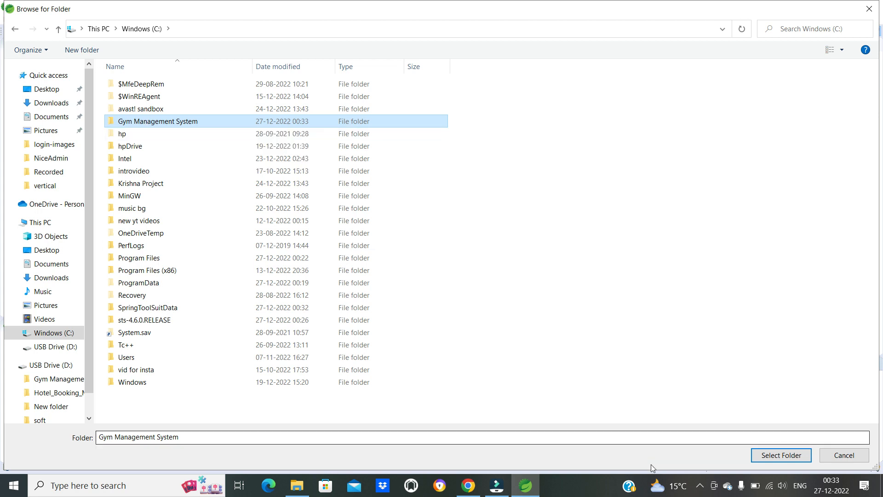
{"action": "left_click", "coordinate": [801, 456]}
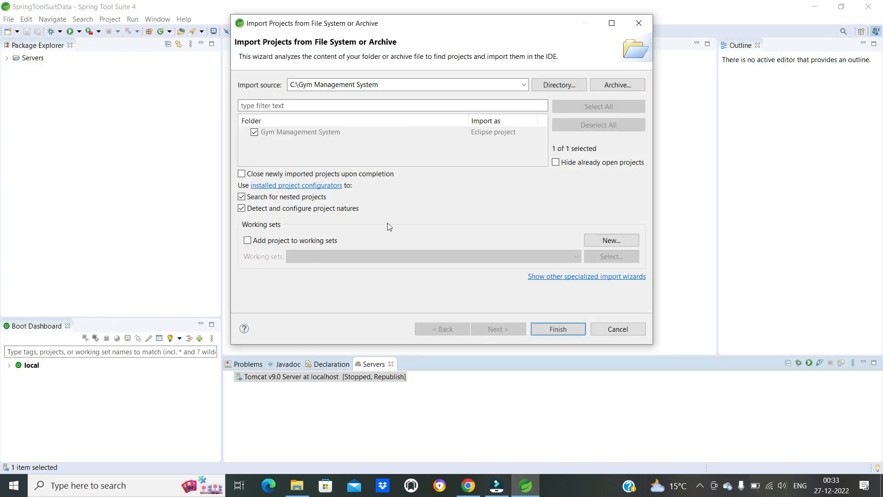
{"action": "left_click", "coordinate": [549, 329]}
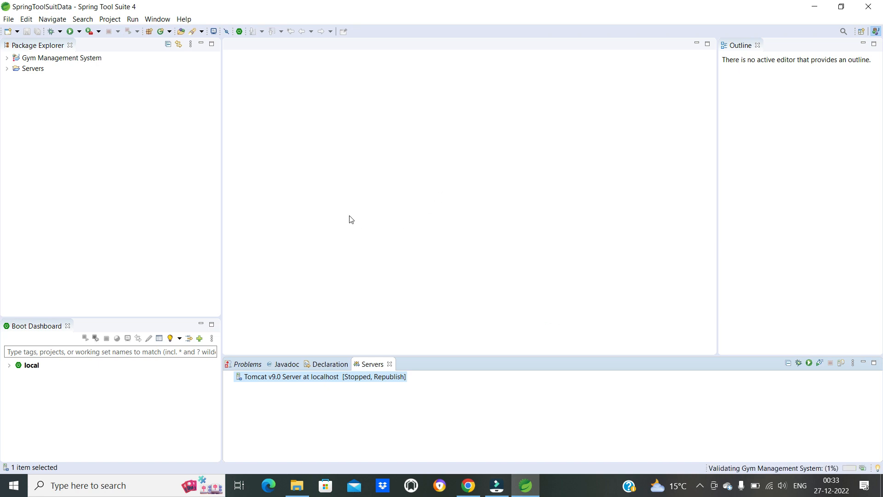
- Expand the Gym Management System project down to WebContent > admin and open deleteEnquiry.jsp to examine its java.sql import error
{"action": "left_click", "coordinate": [6, 58]}
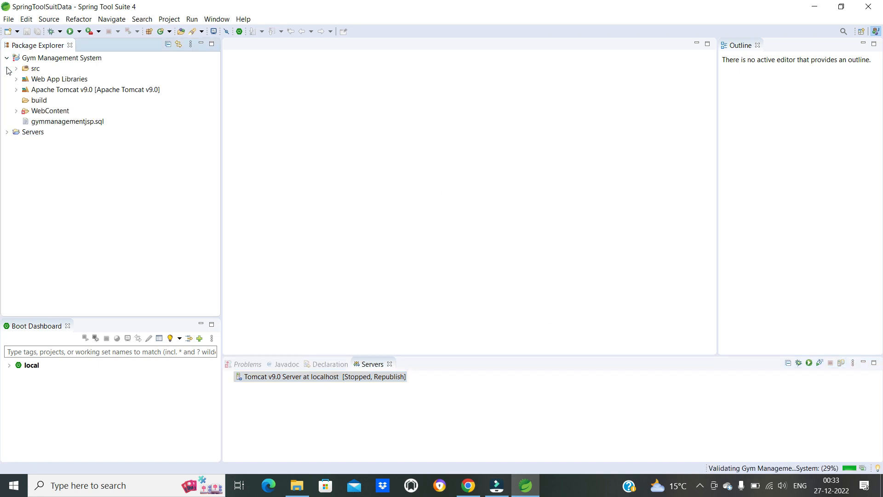
{"action": "left_click", "coordinate": [16, 111]}
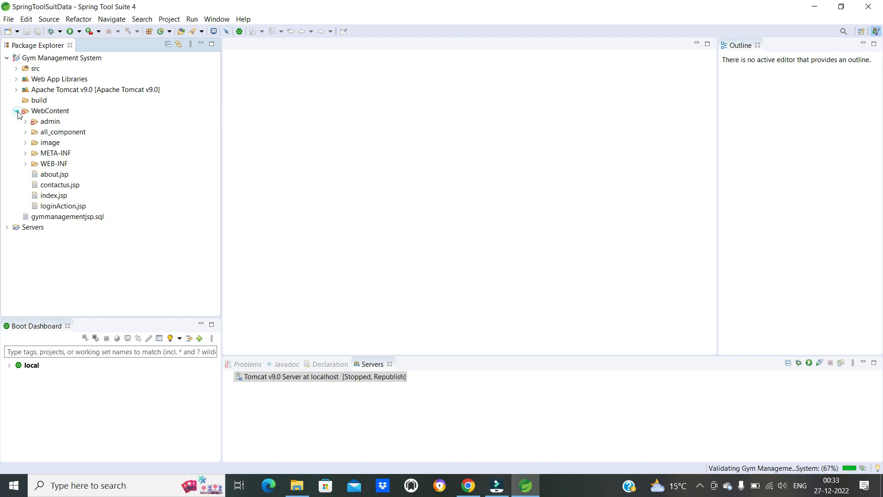
{"action": "left_click", "coordinate": [25, 122]}
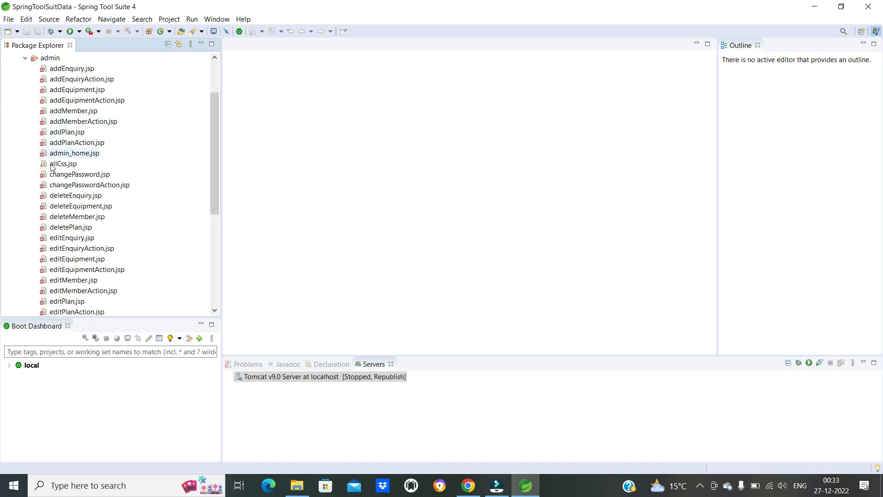
{"action": "left_click", "coordinate": [67, 197]}
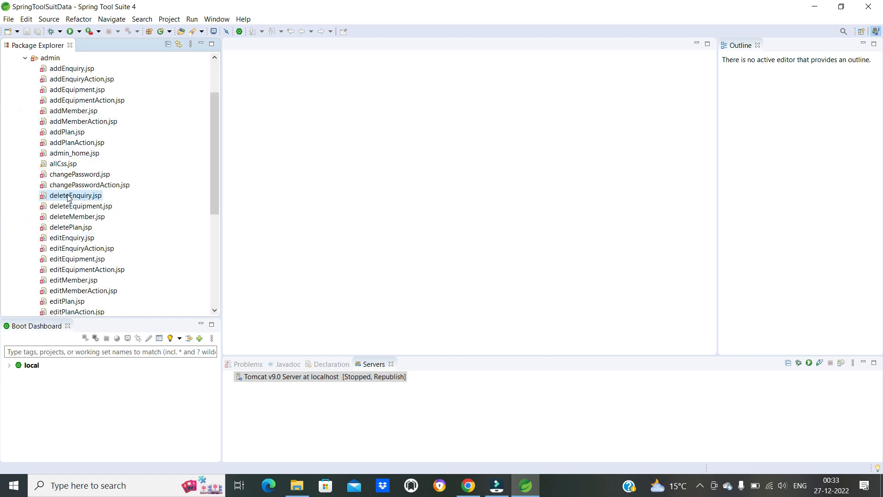
{"action": "double_click", "coordinate": [67, 197]}
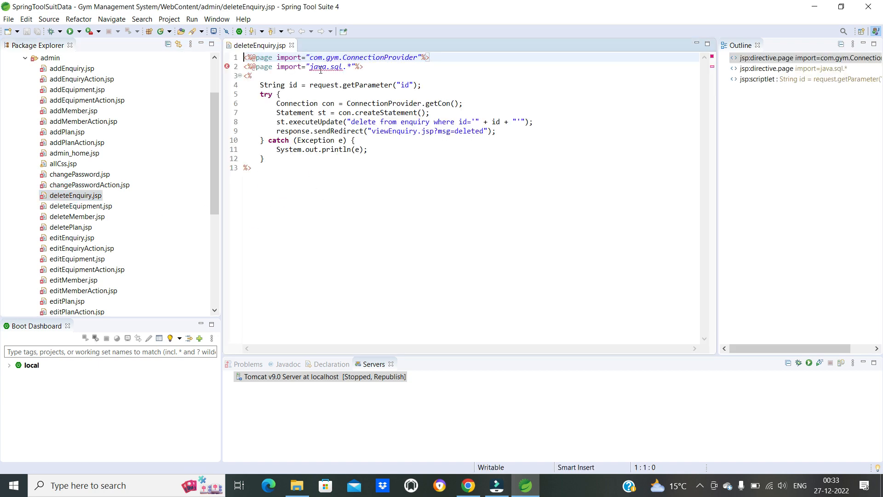
{"action": "mouse_move", "coordinate": [325, 65]}
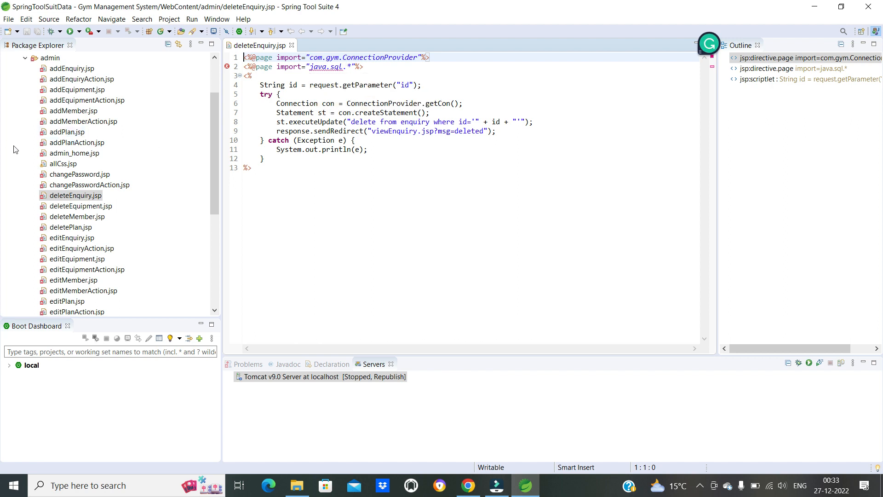
{"action": "scroll", "coordinate": [15, 148], "scroll_direction": "down", "scroll_amount": 2}
{"action": "scroll", "coordinate": [15, 150], "scroll_direction": "up", "scroll_amount": 3}
{"action": "scroll", "coordinate": [14, 148], "scroll_direction": "up", "scroll_amount": 1}
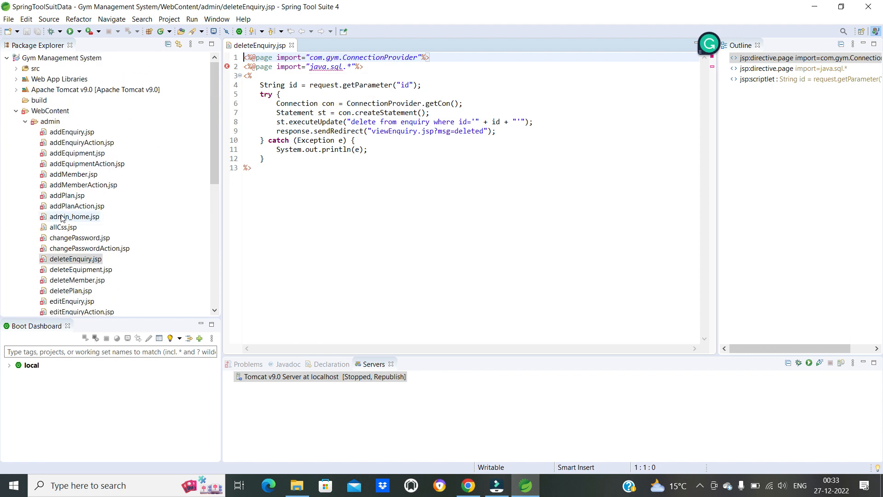
- Collapse WebContent and expand Web App Libraries to check the project's MySQL connector JAR
{"action": "left_click", "coordinate": [16, 111]}
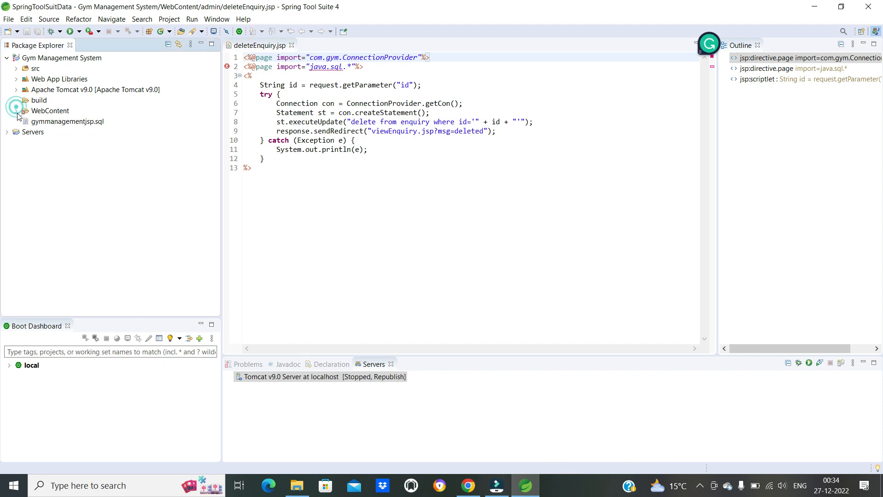
{"action": "left_click", "coordinate": [16, 80]}
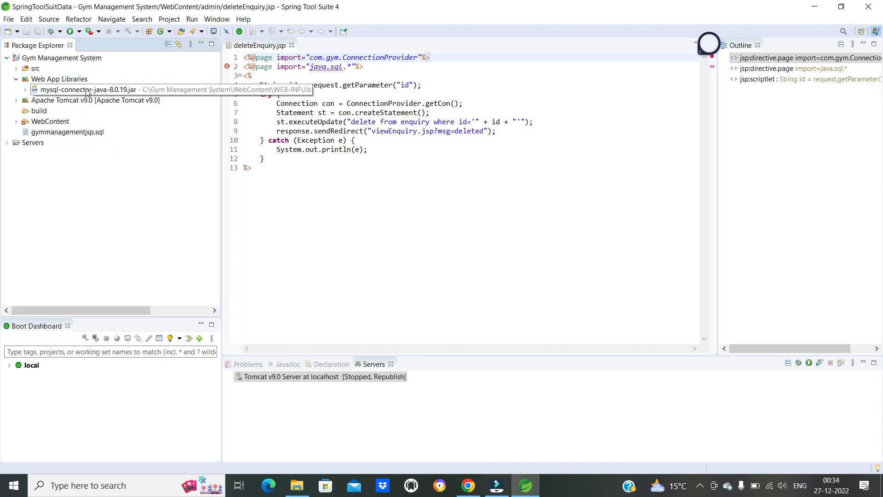
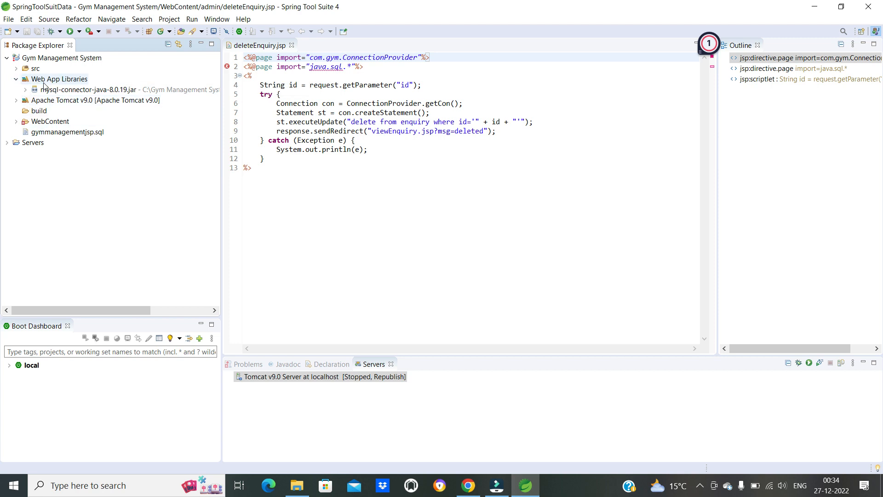
- Collapse Web App Libraries and open server.xml from the Tomcat v9.0 Server at localhost-config folder in source view
{"action": "left_click", "coordinate": [17, 80]}
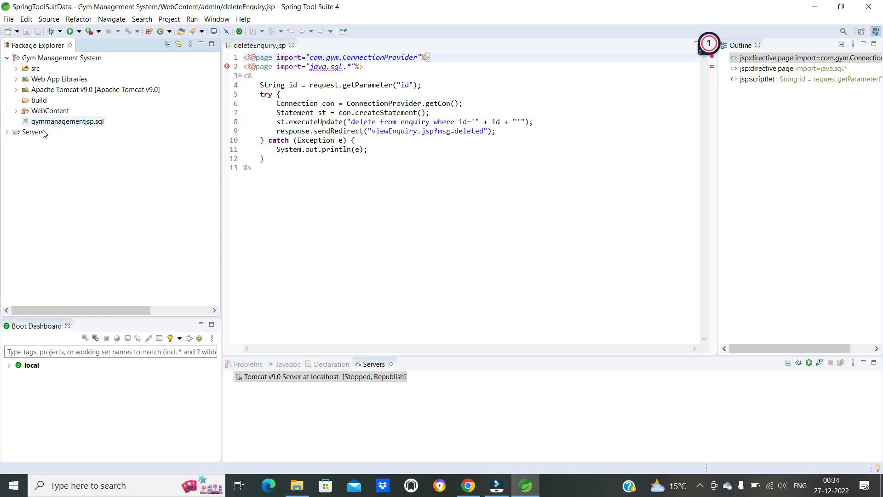
{"action": "left_click", "coordinate": [7, 133]}
{"action": "left_click", "coordinate": [7, 132]}
{"action": "left_click", "coordinate": [345, 381]}
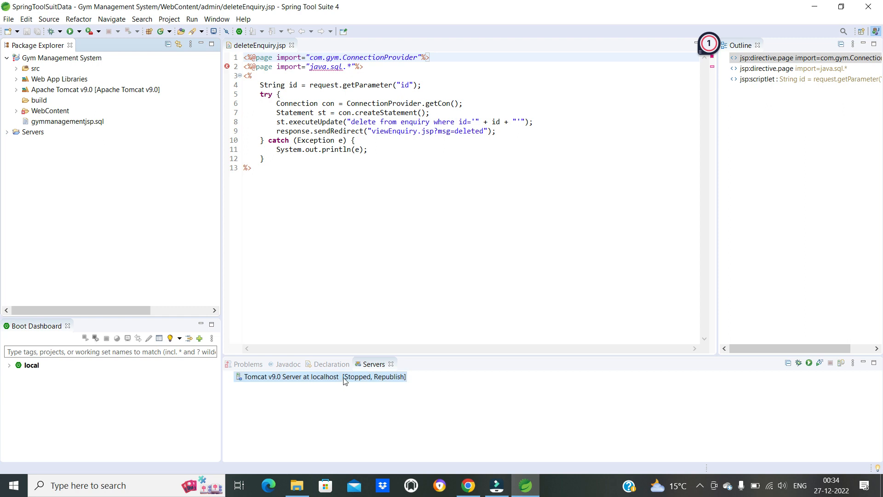
{"action": "left_click", "coordinate": [8, 133]}
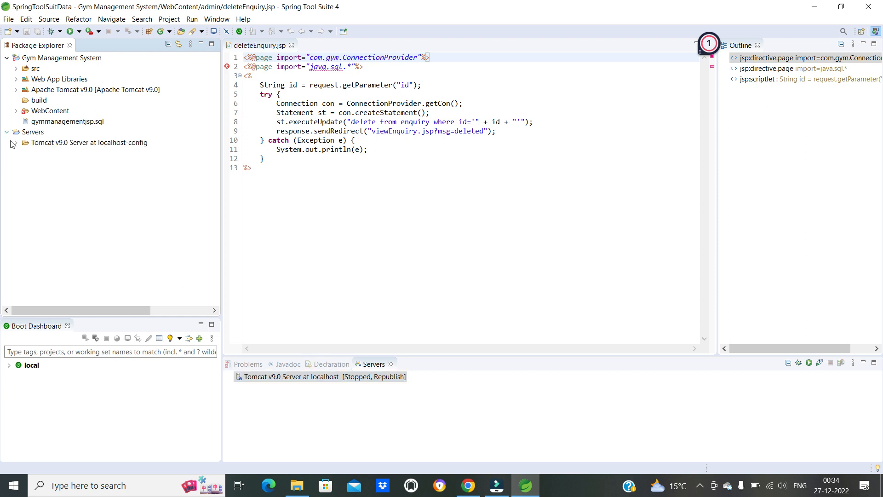
{"action": "left_click", "coordinate": [16, 143]}
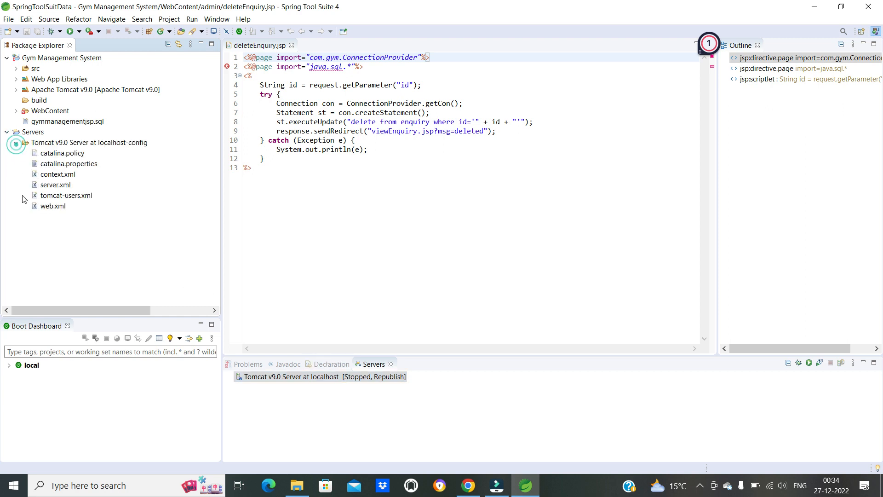
{"action": "double_click", "coordinate": [53, 184]}
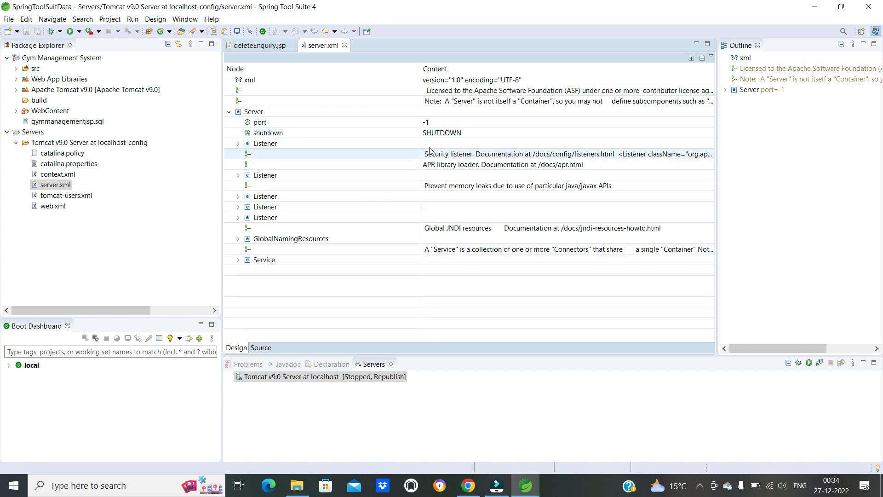
{"action": "left_click", "coordinate": [260, 349]}
{"action": "left_click", "coordinate": [240, 349]}
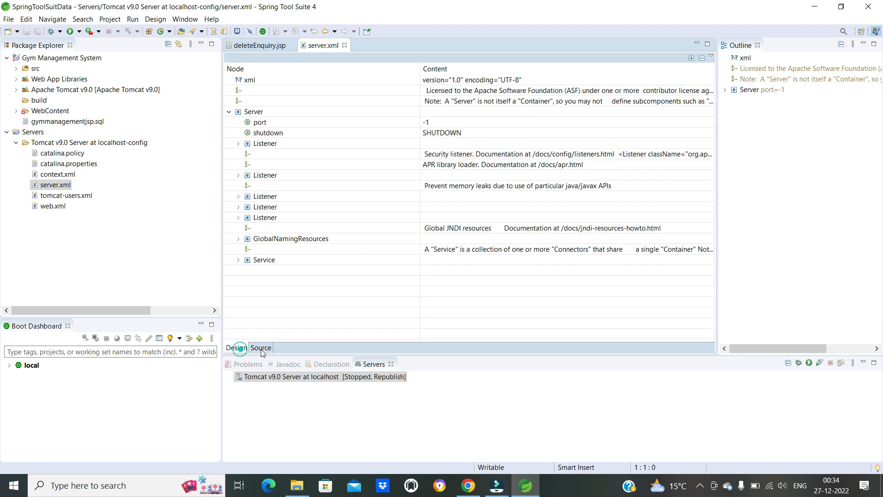
{"action": "left_click", "coordinate": [261, 349]}
- Set the port attribute of the Server element in server.xml to 8081
{"action": "scroll", "coordinate": [343, 258], "scroll_direction": "down", "scroll_amount": 1}
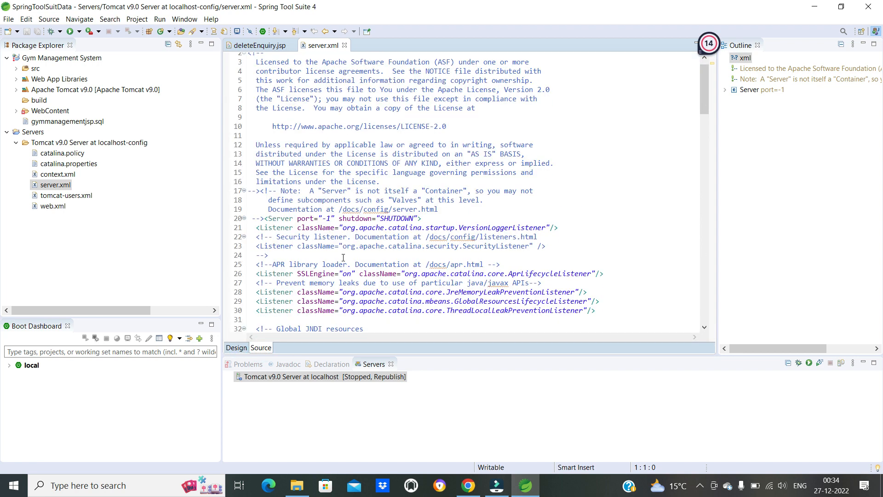
{"action": "left_click", "coordinate": [330, 219]}
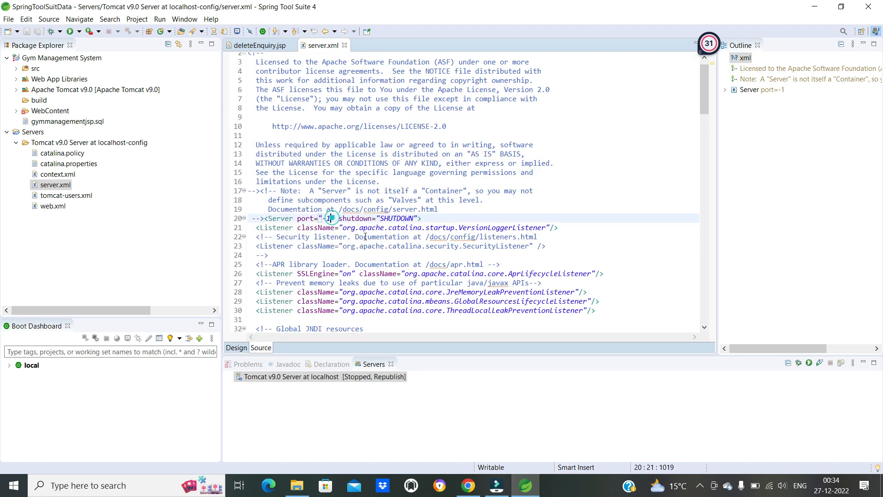
{"action": "key", "text": "BackSpace"}
{"action": "key", "text": "BackSpace"}
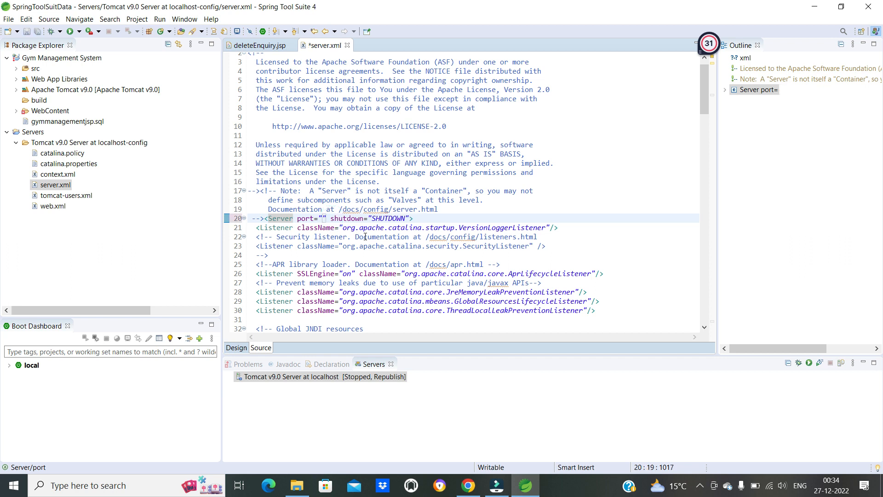
{"action": "type", "text": "80"}
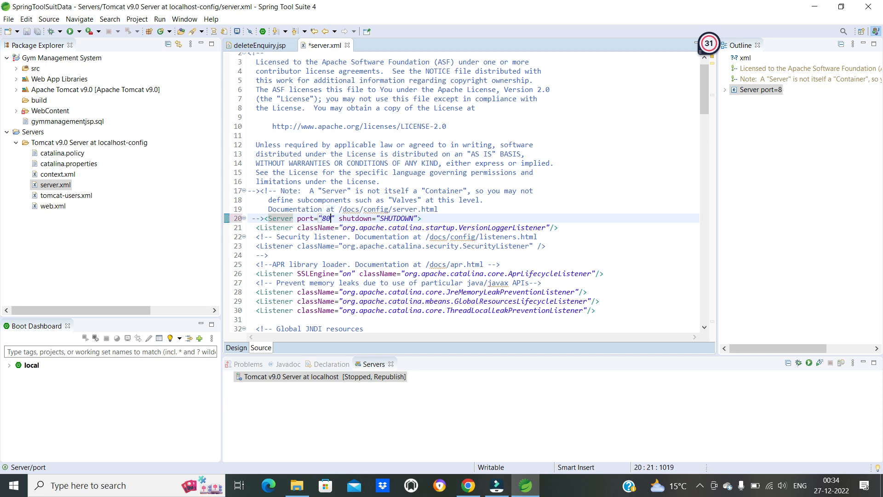
{"action": "type", "text": "81"}
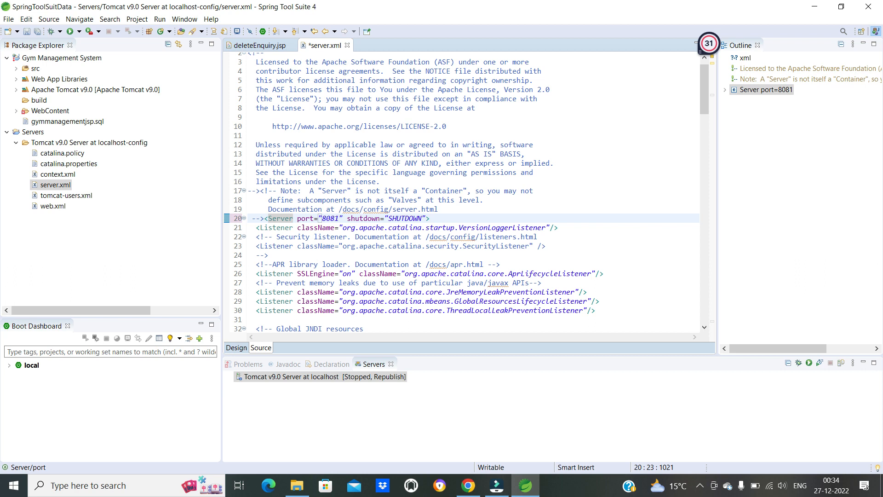
{"action": "scroll", "coordinate": [374, 252], "scroll_direction": "down", "scroll_amount": 1}
{"action": "scroll", "coordinate": [373, 242], "scroll_direction": "down", "scroll_amount": 1}
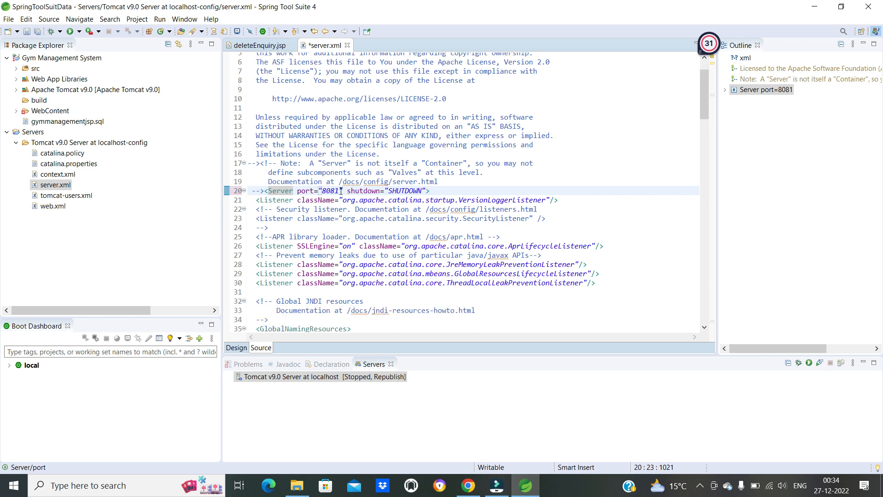
{"action": "left_click_drag", "start_coordinate": [309, 191], "coordinate": [363, 192]}
{"action": "left_click", "coordinate": [366, 239]}
- Set the port of the active HTTP/1.1 Connector under the Catalina service to 8082
{"action": "scroll", "coordinate": [370, 237], "scroll_direction": "down", "scroll_amount": 5}
{"action": "scroll", "coordinate": [373, 235], "scroll_direction": "down", "scroll_amount": 8}
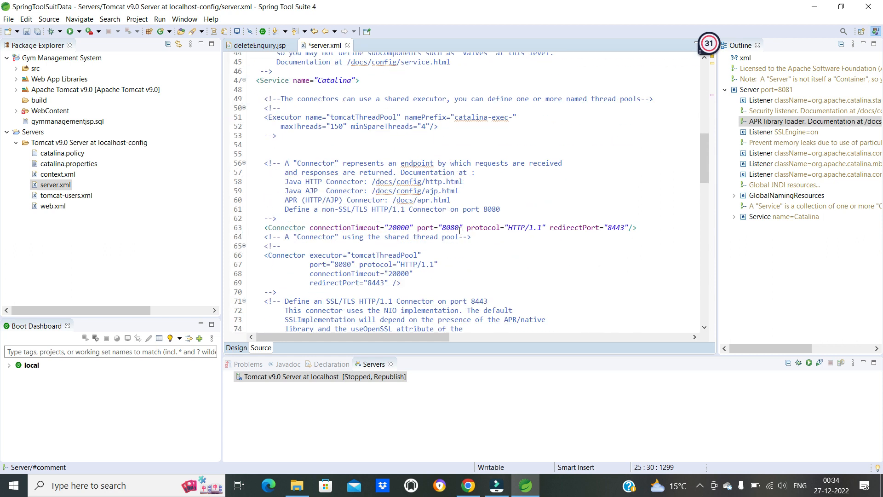
{"action": "left_click", "coordinate": [460, 227]}
{"action": "key", "text": "BackSpace"}
{"action": "type", "text": "2"}
{"action": "scroll", "coordinate": [472, 197], "scroll_direction": "up", "scroll_amount": 1}
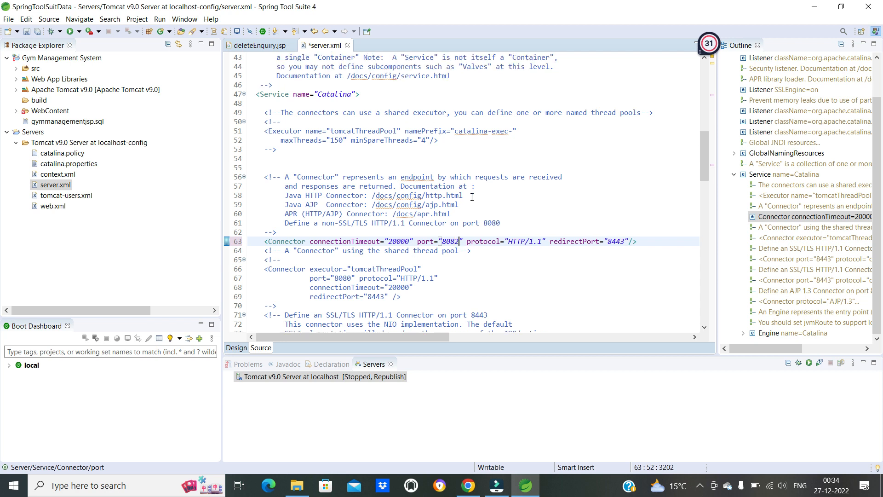
{"action": "scroll", "coordinate": [442, 248], "scroll_direction": "up", "scroll_amount": 1}
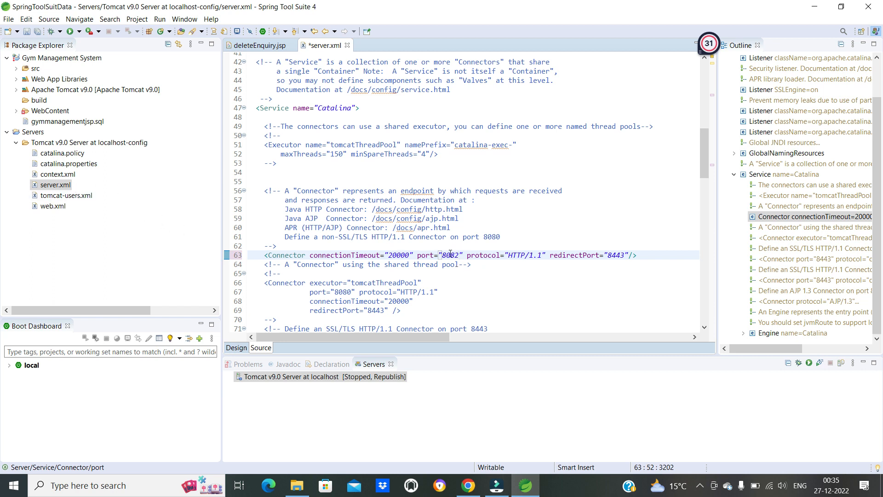
{"action": "scroll", "coordinate": [438, 219], "scroll_direction": "up", "scroll_amount": 5}
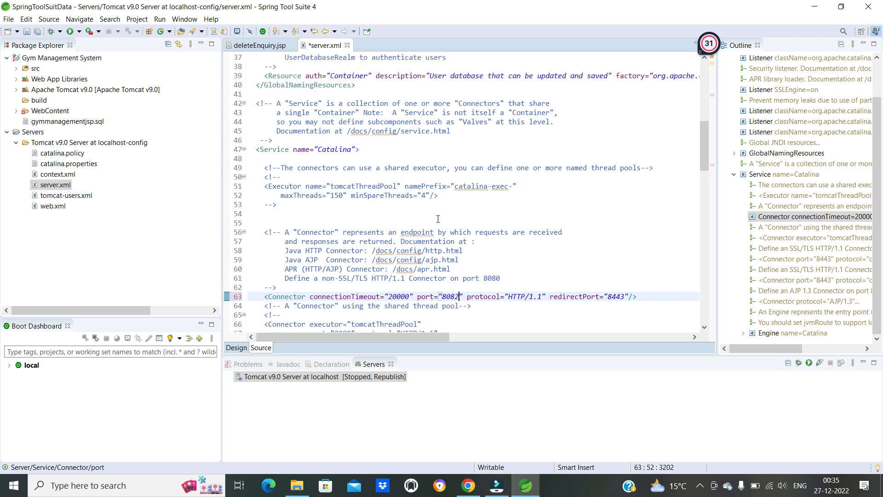
{"action": "scroll", "coordinate": [422, 242], "scroll_direction": "down", "scroll_amount": 5}
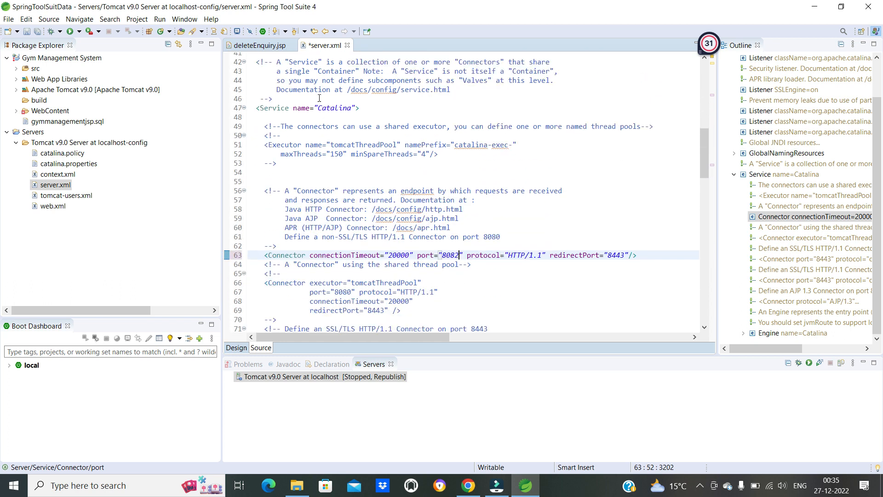
{"action": "left_click", "coordinate": [369, 126]}
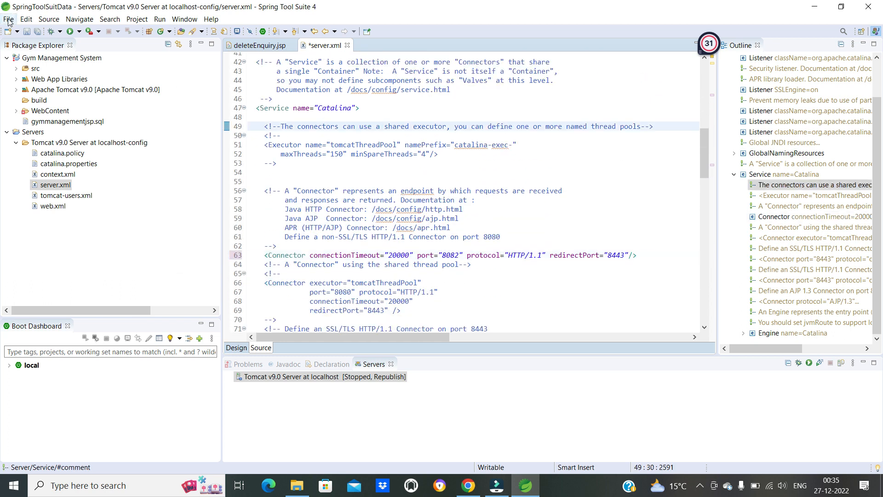
- Save server.xml and collapse the Servers folder in the project tree
{"action": "left_click", "coordinate": [9, 18]}
{"action": "left_click", "coordinate": [25, 102]}
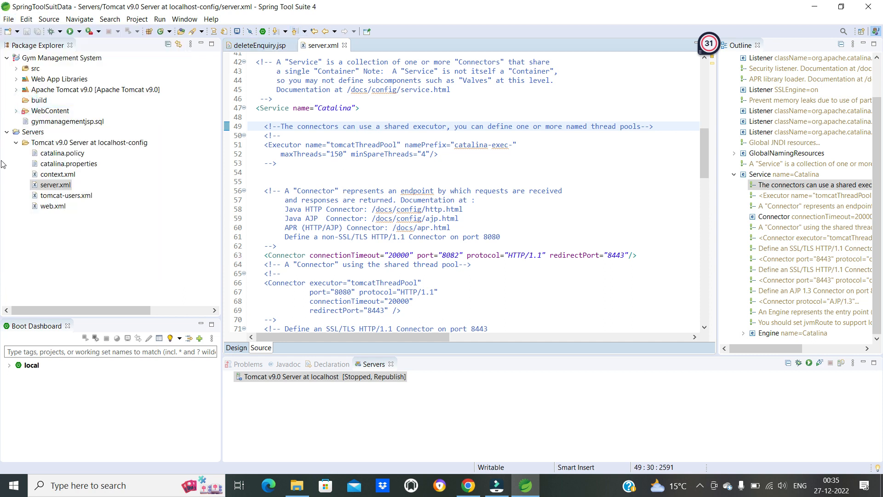
{"action": "left_click", "coordinate": [8, 133]}
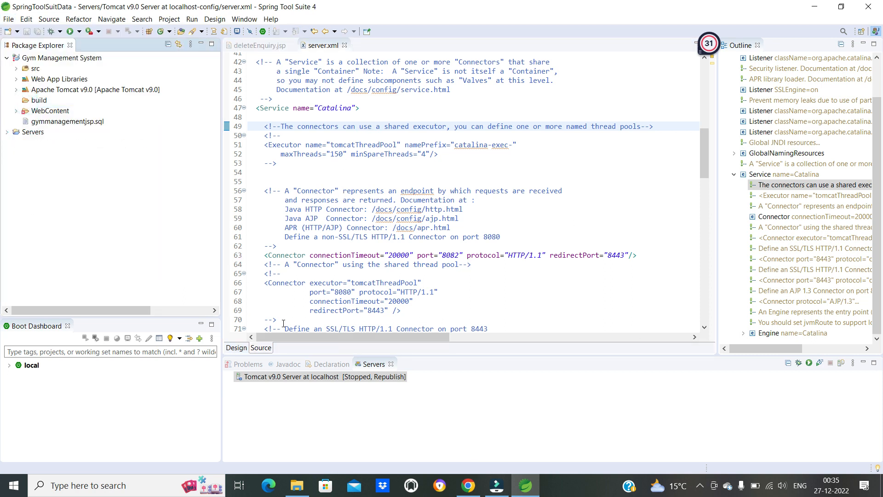
{"action": "left_click", "coordinate": [302, 378]}
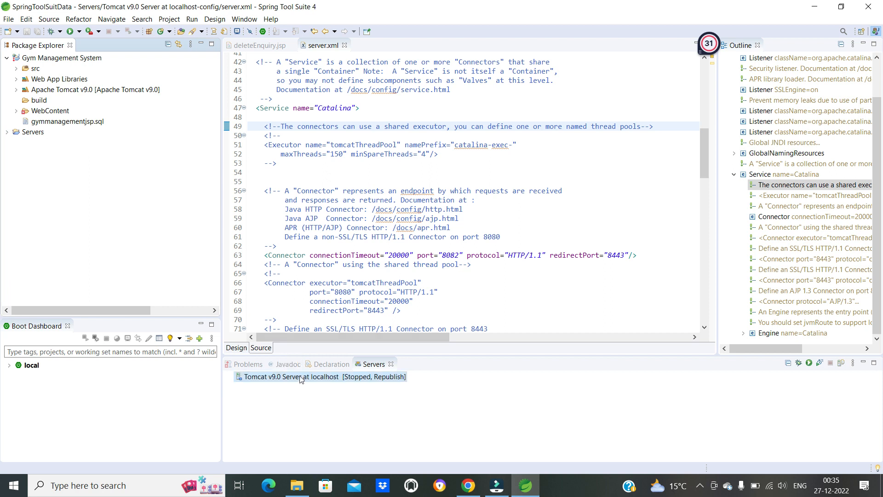
{"action": "right_click", "coordinate": [51, 58]}
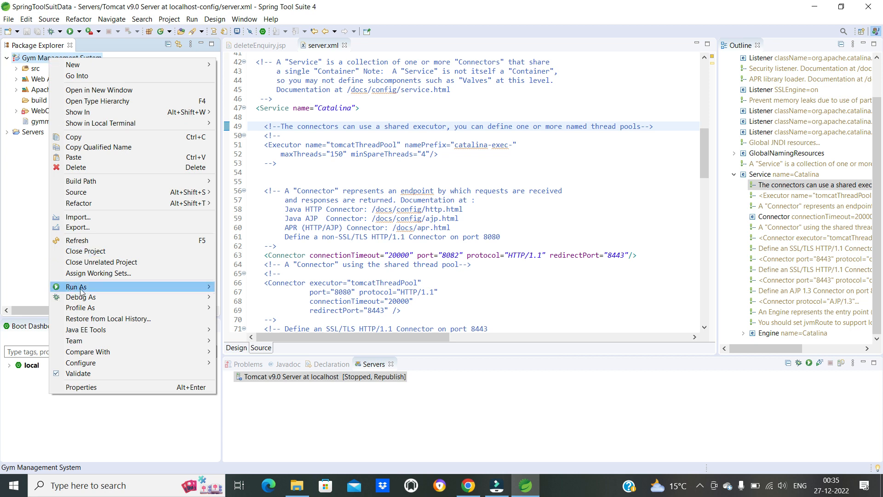
{"action": "mouse_move", "coordinate": [203, 291]}
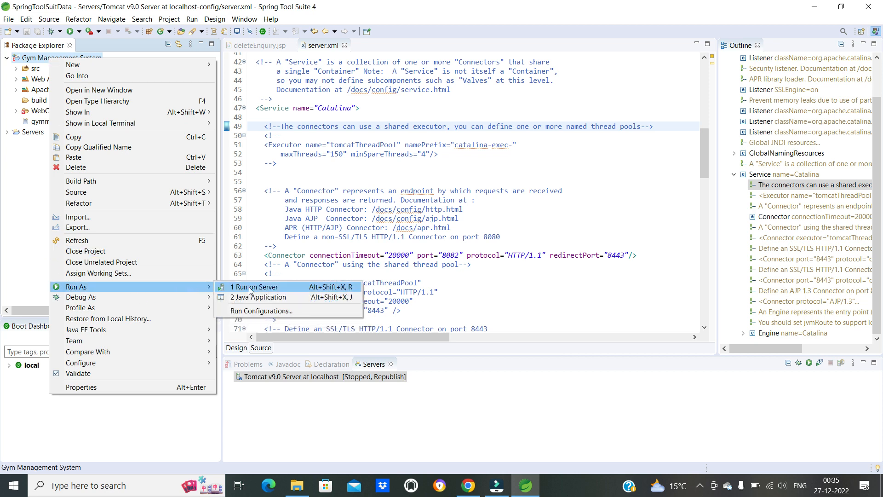
{"action": "left_click", "coordinate": [343, 168]}
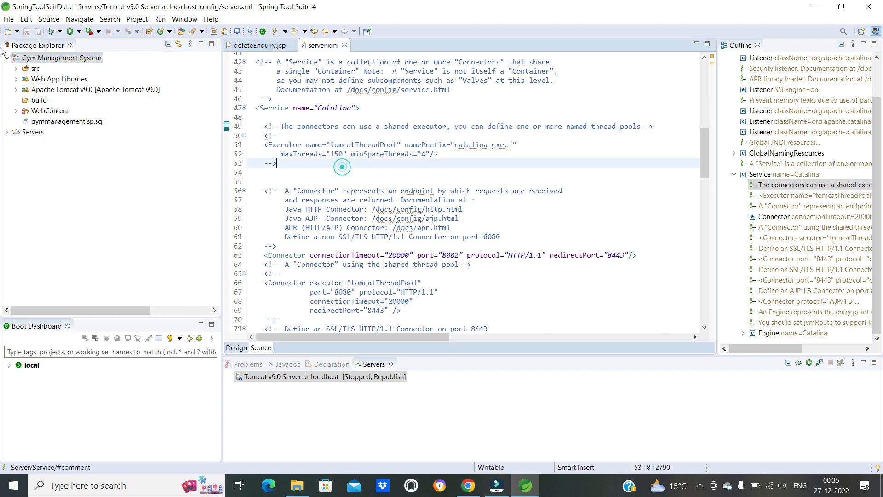
- Run Gym Management System on the existing Tomcat v9.0 server, allowing springtoolsuite4.exe and the Java(TM) Platform SE binary through the firewall on private networks
{"action": "right_click", "coordinate": [55, 62]}
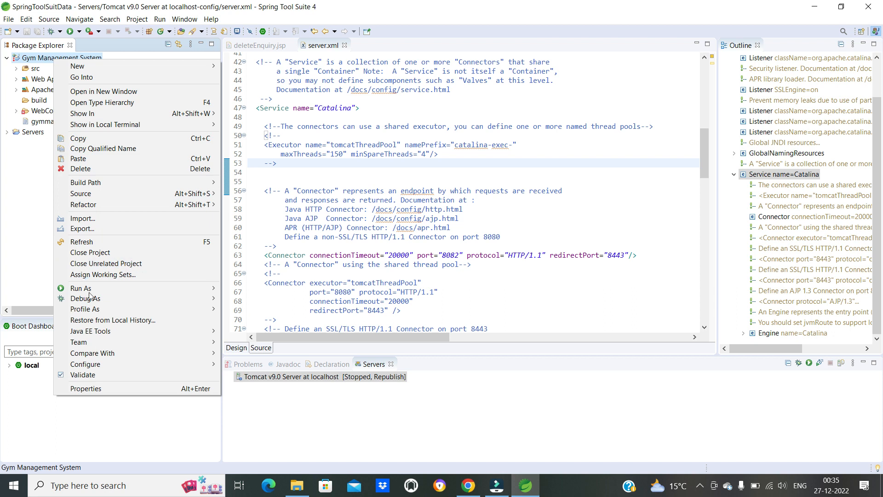
{"action": "mouse_move", "coordinate": [200, 294]}
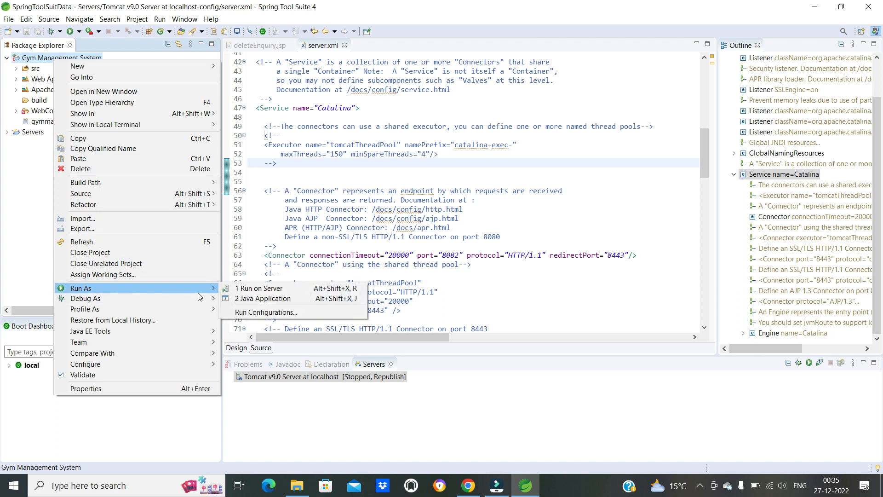
{"action": "left_click", "coordinate": [238, 289]}
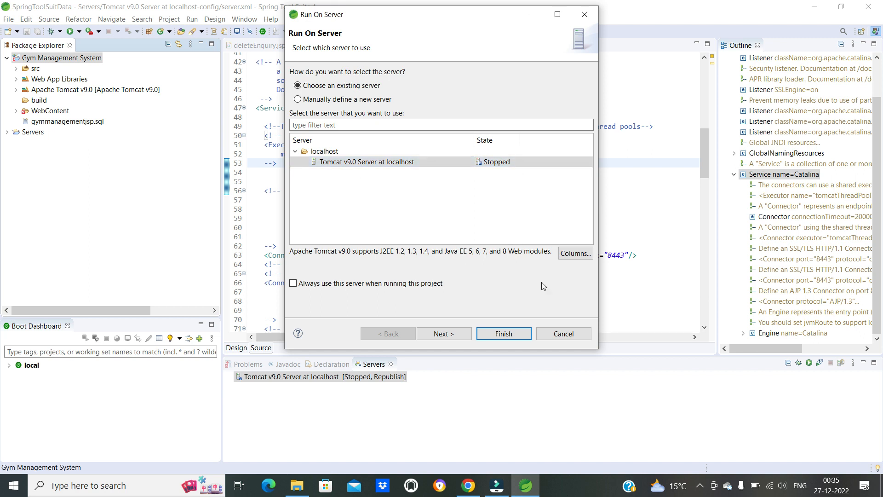
{"action": "left_click", "coordinate": [445, 334]}
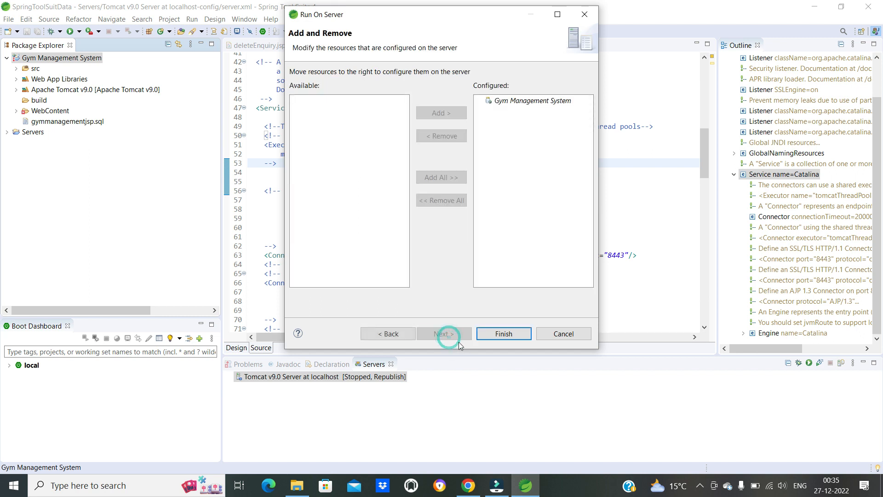
{"action": "left_click", "coordinate": [504, 335]}
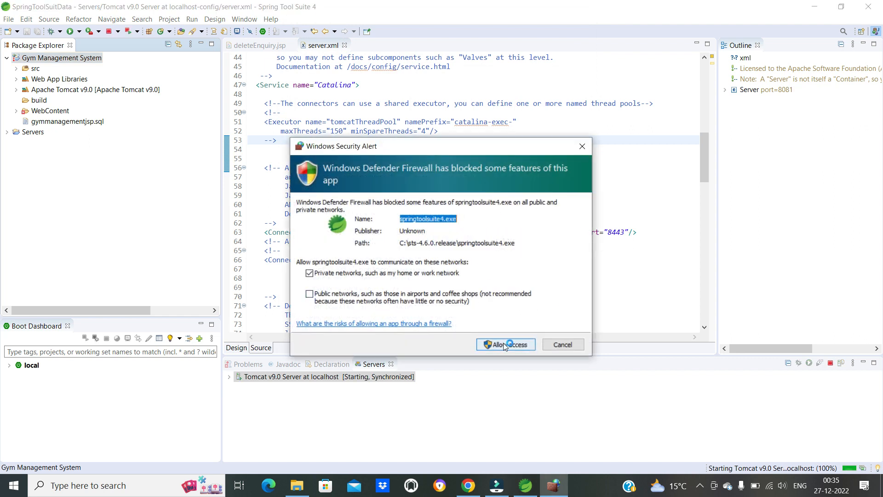
{"action": "left_click", "coordinate": [504, 345]}
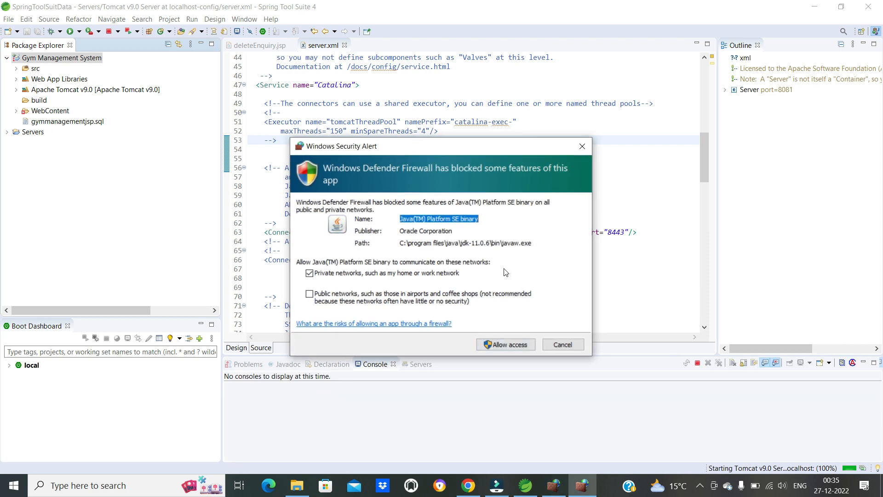
{"action": "left_click", "coordinate": [506, 343]}
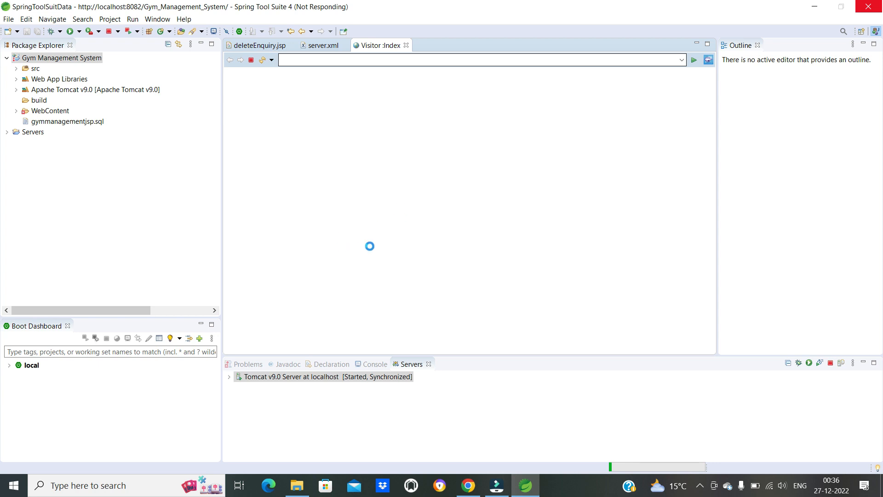
{"action": "left_click", "coordinate": [301, 491]}
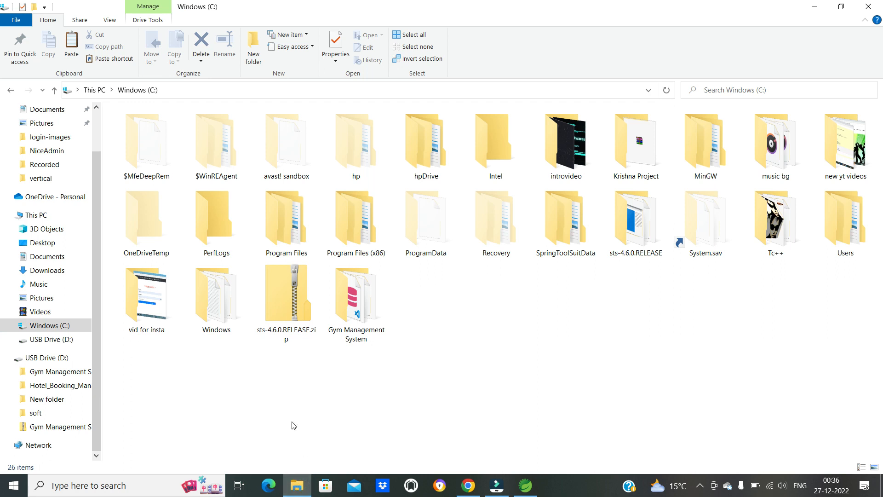
{"action": "left_click", "coordinate": [526, 485]}
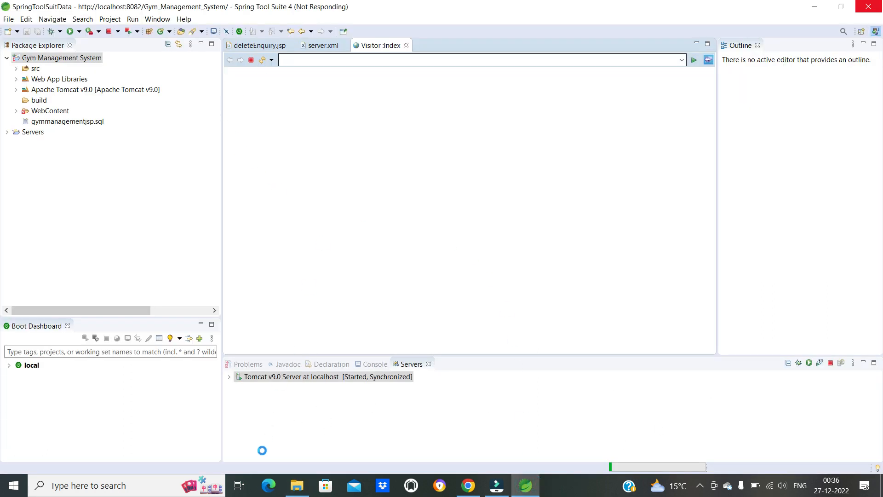
{"action": "left_click", "coordinate": [298, 486]}
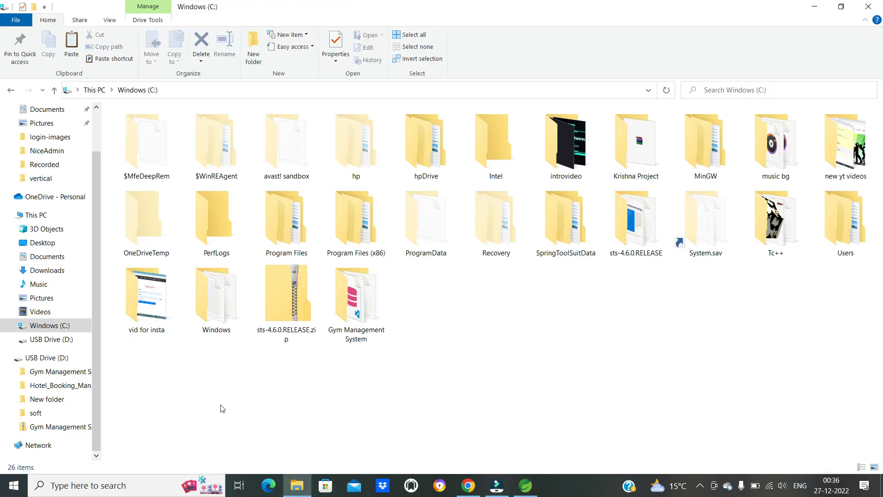
- Switch to Chrome, show the downloaded xampp-windows-x64-7.4.33-0-VC15-installer.exe in its folder, and widen the file list's Name column
{"action": "left_click", "coordinate": [468, 486]}
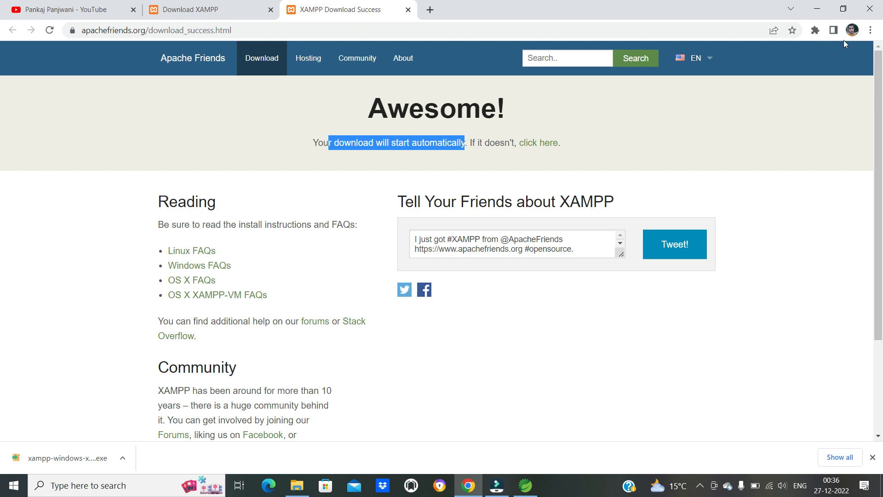
{"action": "left_click", "coordinate": [870, 30]}
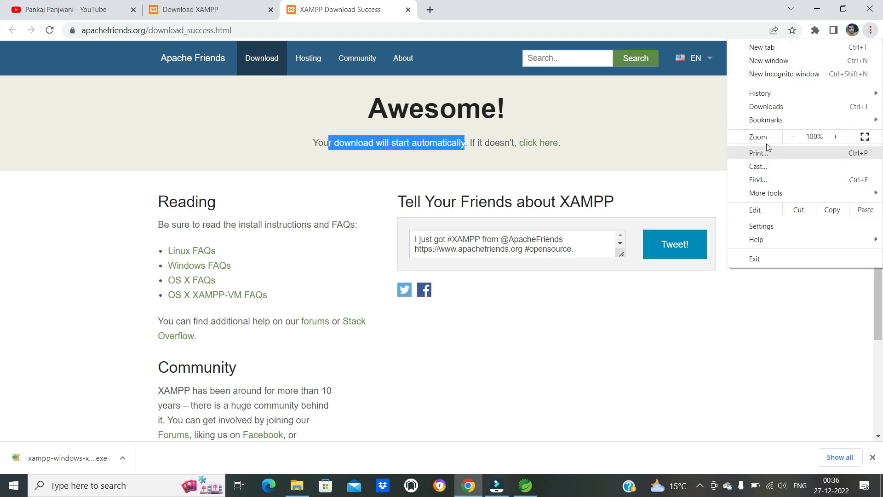
{"action": "left_click", "coordinate": [771, 109]}
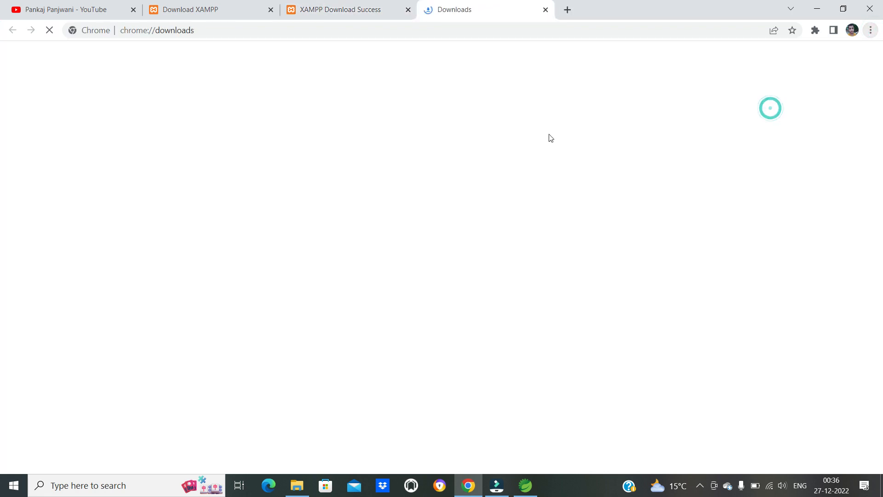
{"action": "left_click", "coordinate": [340, 168]}
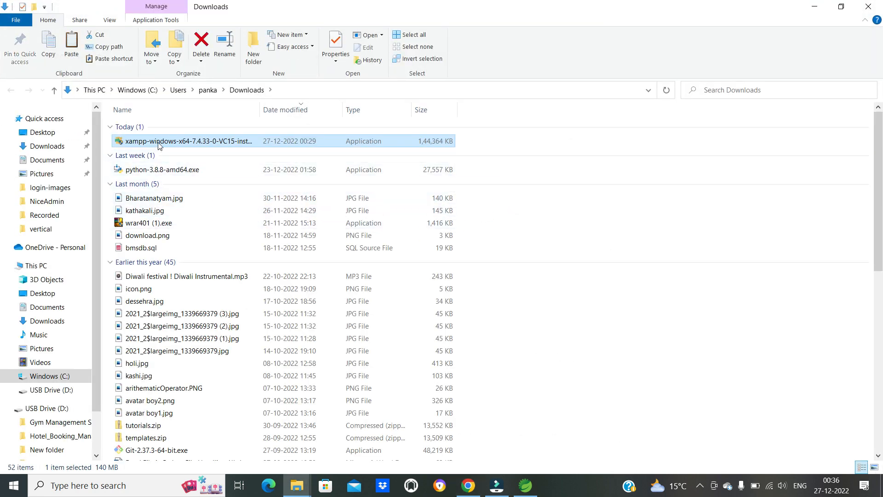
{"action": "double_click", "coordinate": [260, 112]}
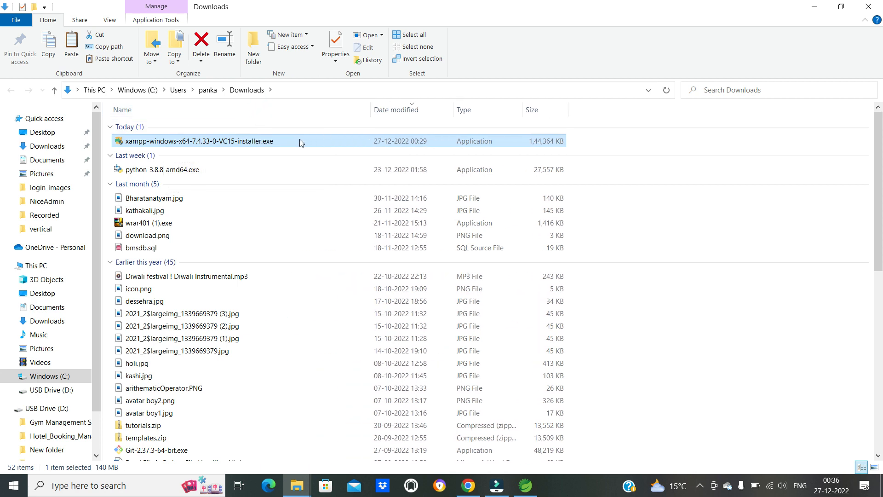
- Launch xampp-windows-x64-7.4.33-0-VC15-installer.exe, continue despite the running antivirus, and acknowledge the User Account Control warning
{"action": "double_click", "coordinate": [265, 143]}
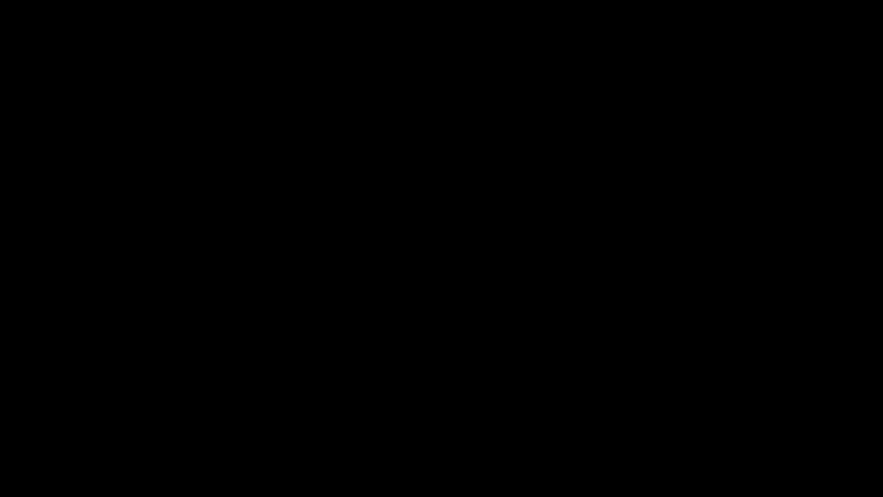
{"action": "left_click", "coordinate": [403, 330]}
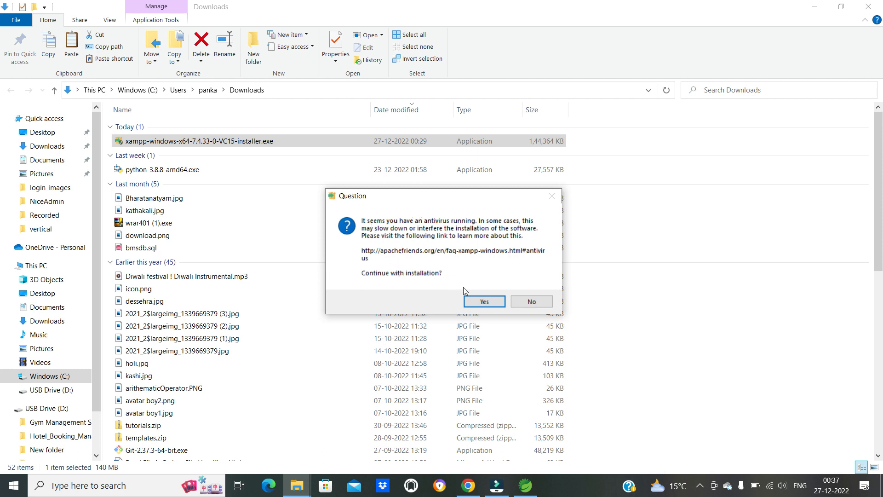
{"action": "left_click", "coordinate": [489, 302]}
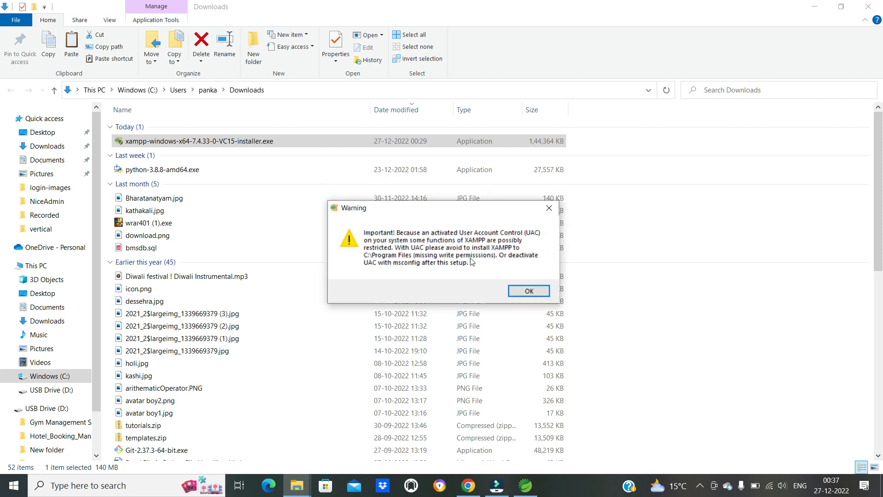
{"action": "left_click", "coordinate": [529, 292]}
- Start the XAMPP installation with the default components, the folder C:\xampp and English as the control panel language
{"action": "left_click", "coordinate": [489, 354]}
{"action": "left_click", "coordinate": [504, 354]}
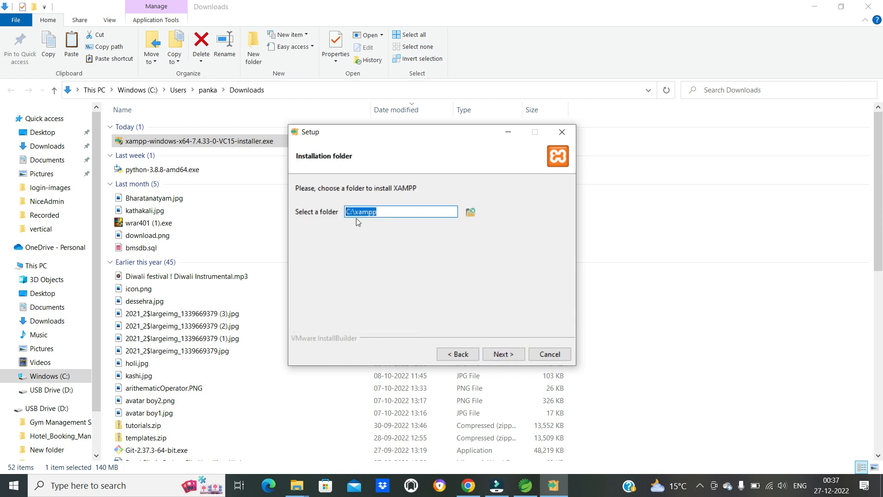
{"action": "left_click", "coordinate": [504, 355]}
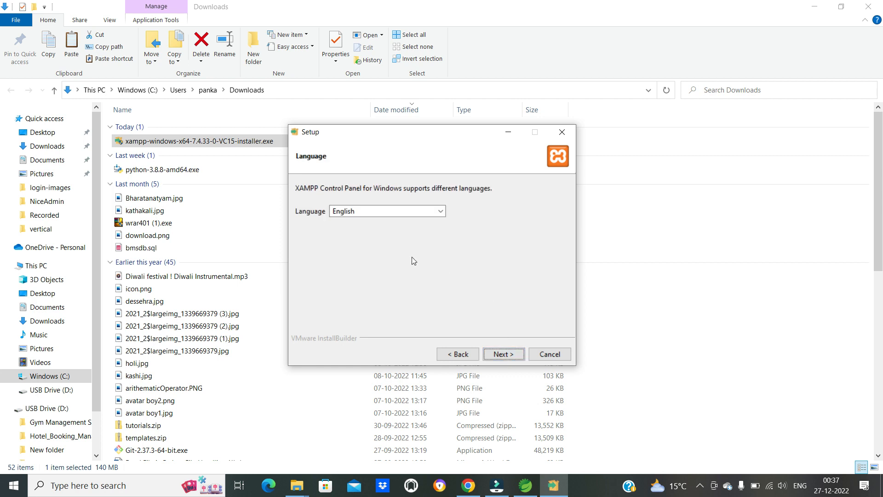
{"action": "left_click", "coordinate": [501, 355]}
{"action": "left_click", "coordinate": [503, 354]}
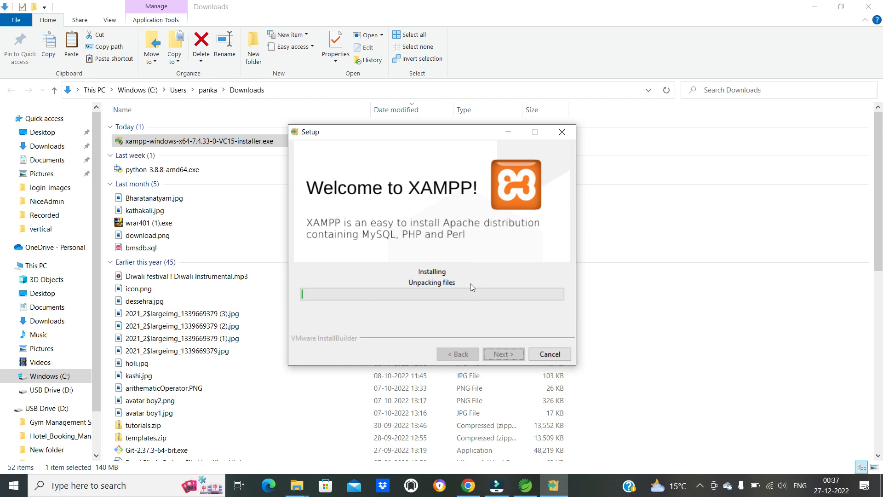
- Switch to Spring Tool Suite, look over the Gym Management System login page, and close its internal browser view
{"action": "left_click", "coordinate": [533, 486]}
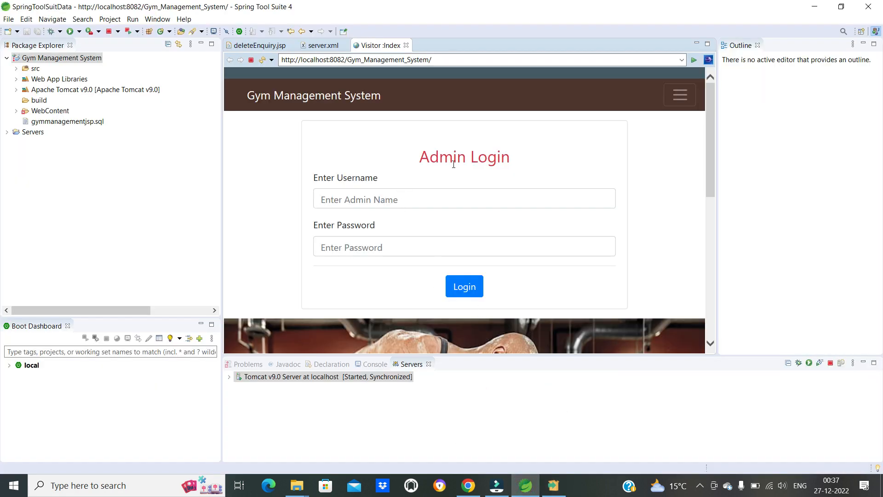
{"action": "scroll", "coordinate": [576, 142], "scroll_direction": "down", "scroll_amount": 5}
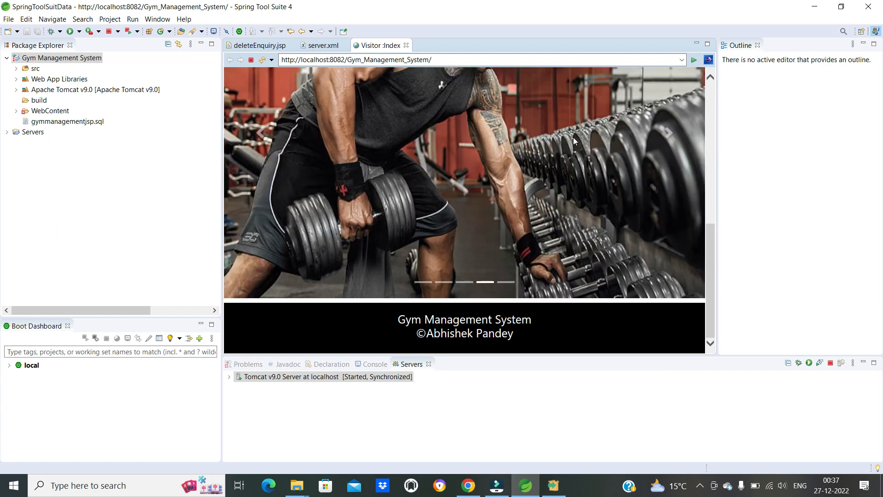
{"action": "scroll", "coordinate": [575, 142], "scroll_direction": "up", "scroll_amount": 5}
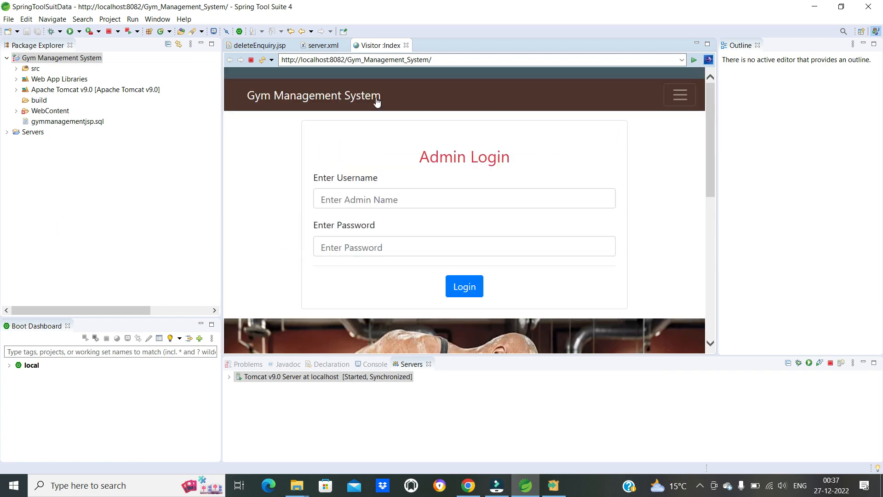
{"action": "left_click", "coordinate": [406, 45]}
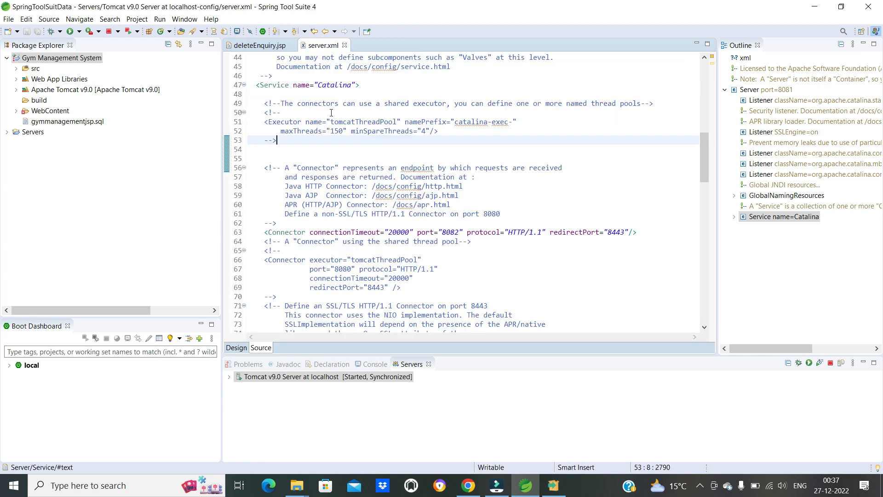
- Open the workspace Preferences and expand the General category
{"action": "left_click", "coordinate": [185, 19]}
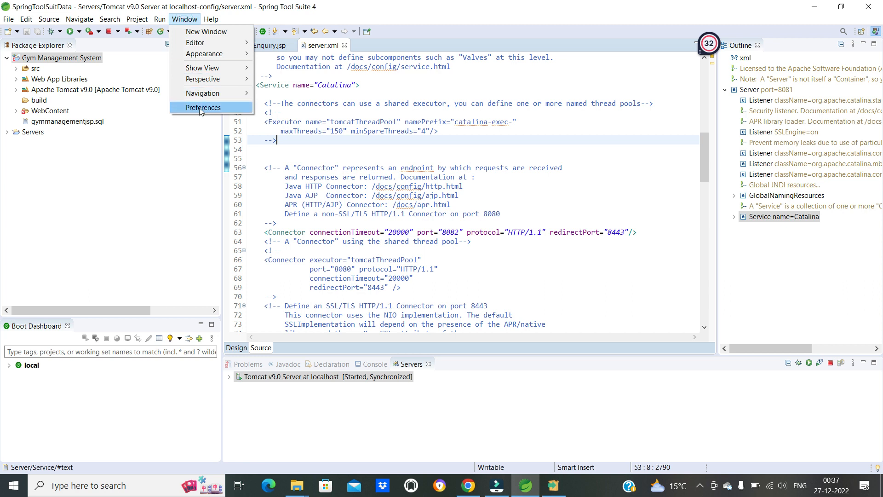
{"action": "mouse_move", "coordinate": [236, 70]}
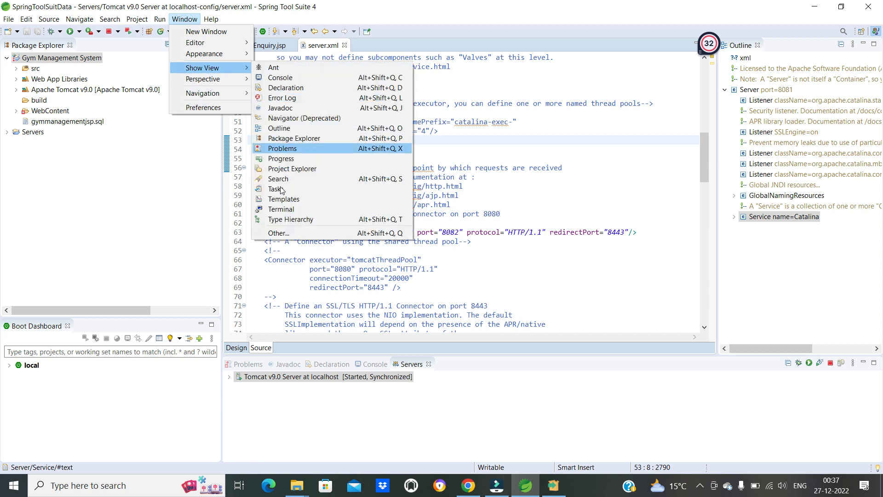
{"action": "left_click", "coordinate": [203, 108]}
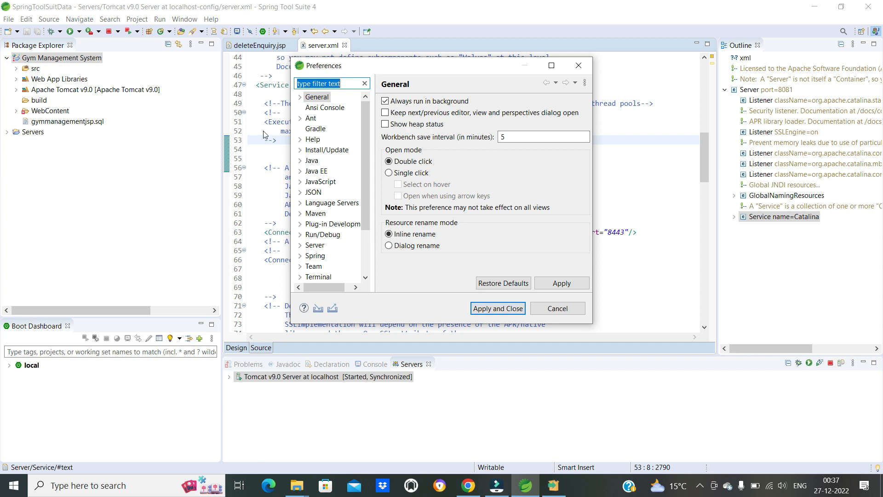
{"action": "left_click_drag", "start_coordinate": [382, 66], "coordinate": [639, 106]}
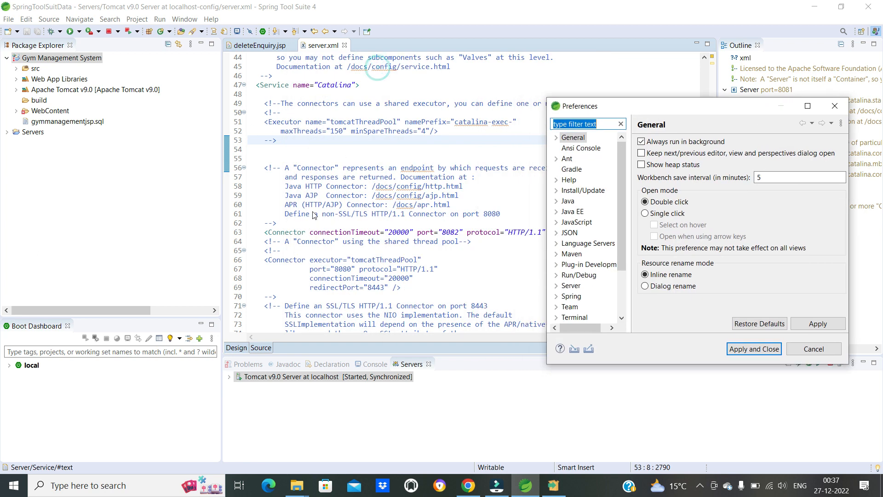
{"action": "left_click_drag", "start_coordinate": [702, 106], "coordinate": [619, 98]}
{"action": "left_click", "coordinate": [475, 131]}
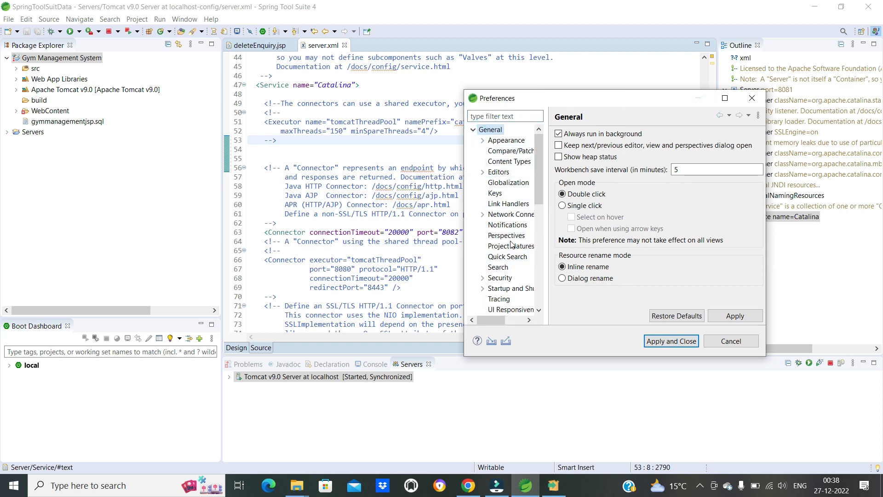
- Open the Web Browser settings within the General preferences
{"action": "scroll", "coordinate": [506, 193], "scroll_direction": "down", "scroll_amount": 1}
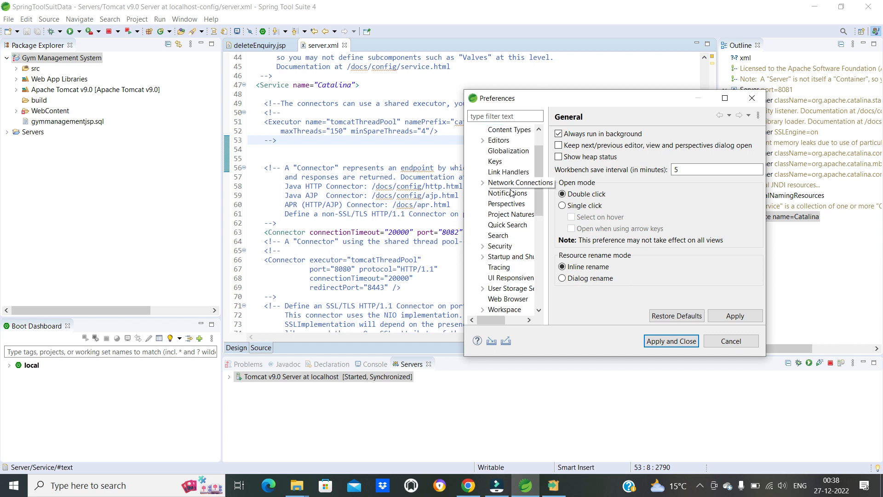
{"action": "left_click", "coordinate": [483, 140]}
{"action": "left_click", "coordinate": [482, 140]}
{"action": "scroll", "coordinate": [498, 226], "scroll_direction": "down", "scroll_amount": 1}
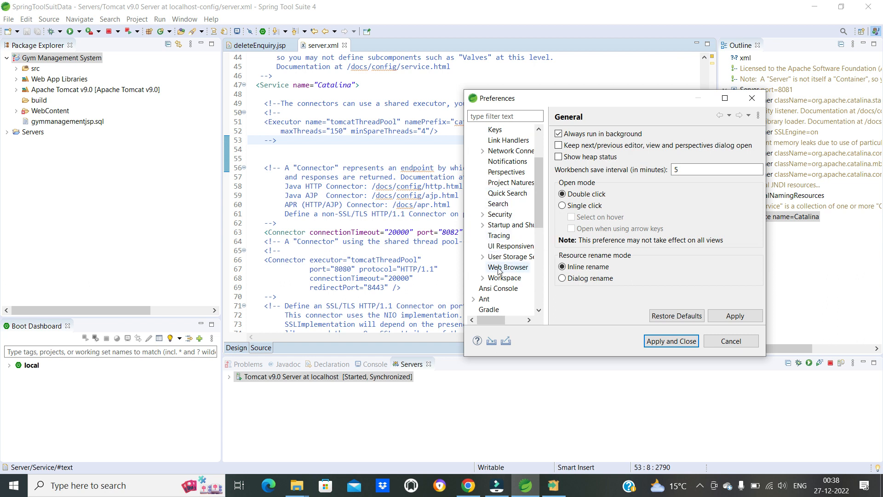
{"action": "scroll", "coordinate": [510, 271], "scroll_direction": "up", "scroll_amount": 5}
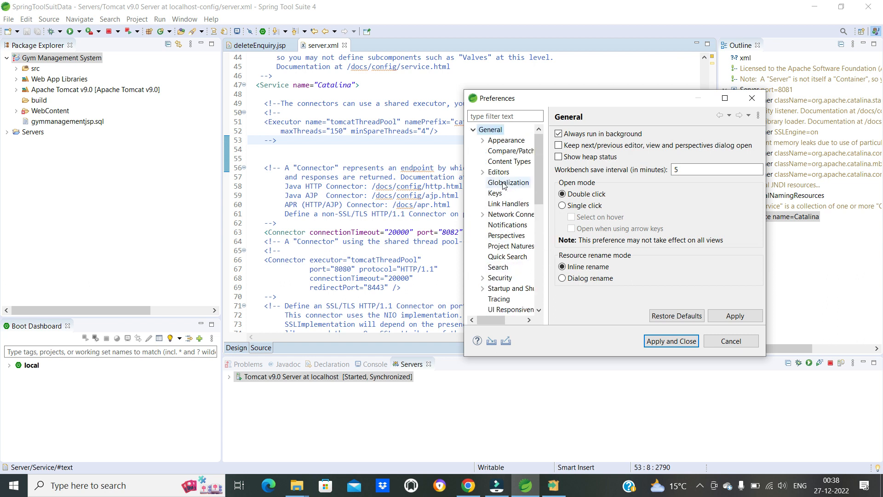
{"action": "left_click", "coordinate": [474, 130]}
{"action": "left_click", "coordinate": [474, 130]}
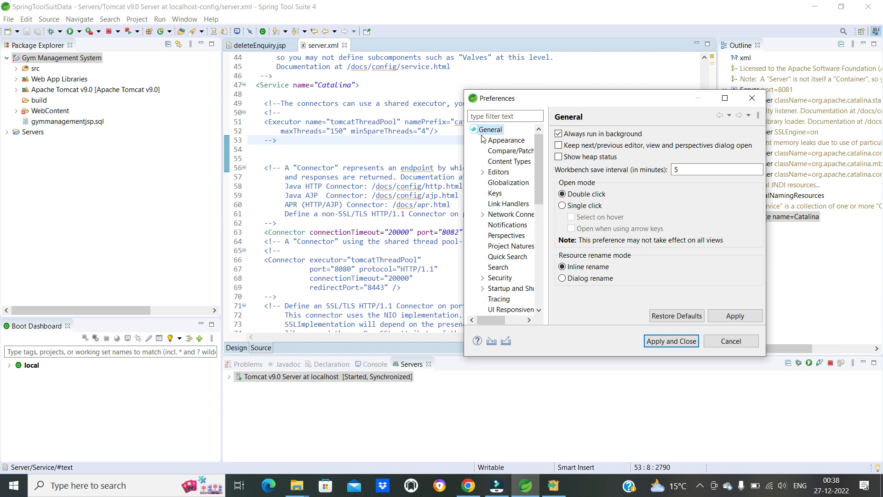
{"action": "scroll", "coordinate": [487, 221], "scroll_direction": "down", "scroll_amount": 3}
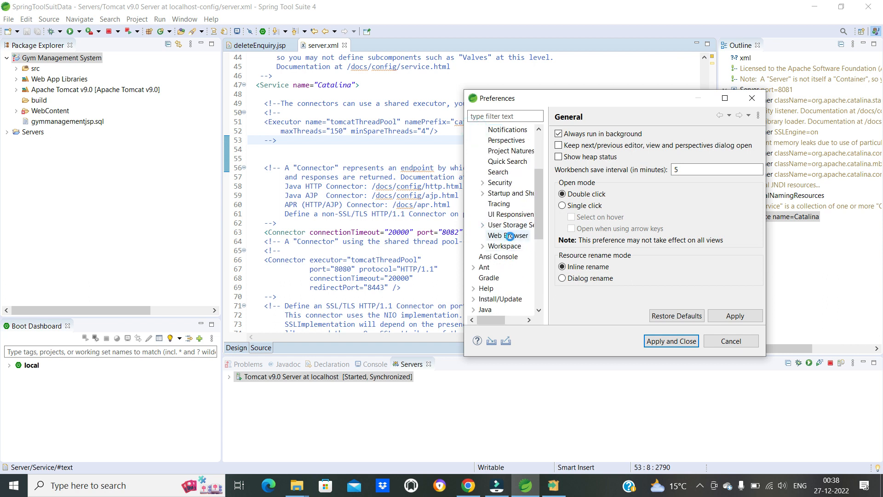
{"action": "left_click", "coordinate": [508, 235]}
{"action": "left_click_drag", "start_coordinate": [627, 99], "coordinate": [437, 74]}
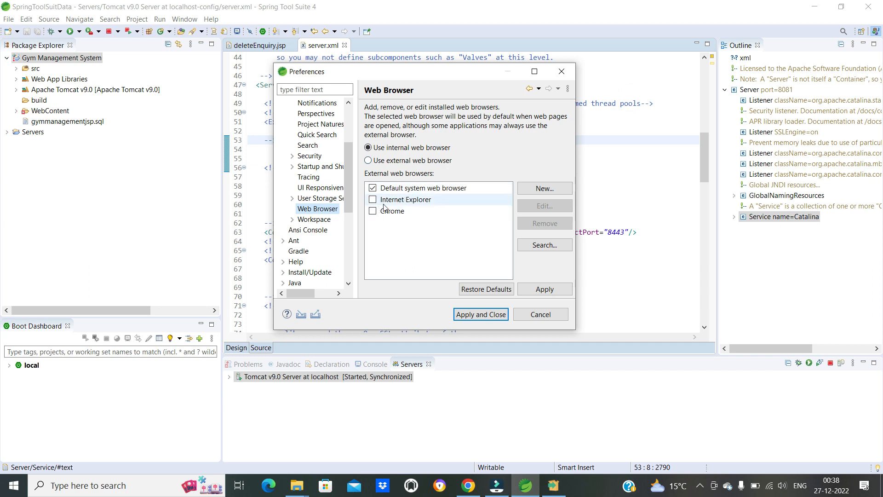
- Set Chrome as the external web browser in place of the internal one, and apply the preferences
{"action": "left_click", "coordinate": [373, 215]}
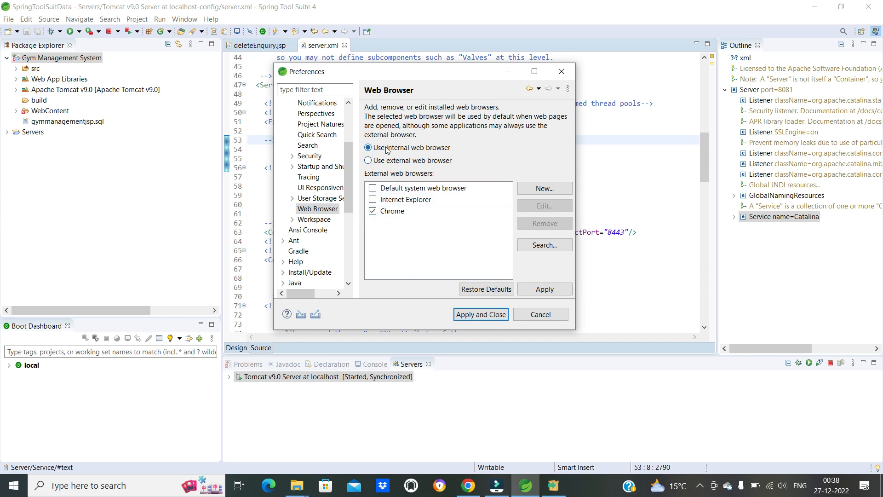
{"action": "left_click", "coordinate": [370, 161]}
{"action": "left_click", "coordinate": [375, 150]}
{"action": "left_click", "coordinate": [368, 161]}
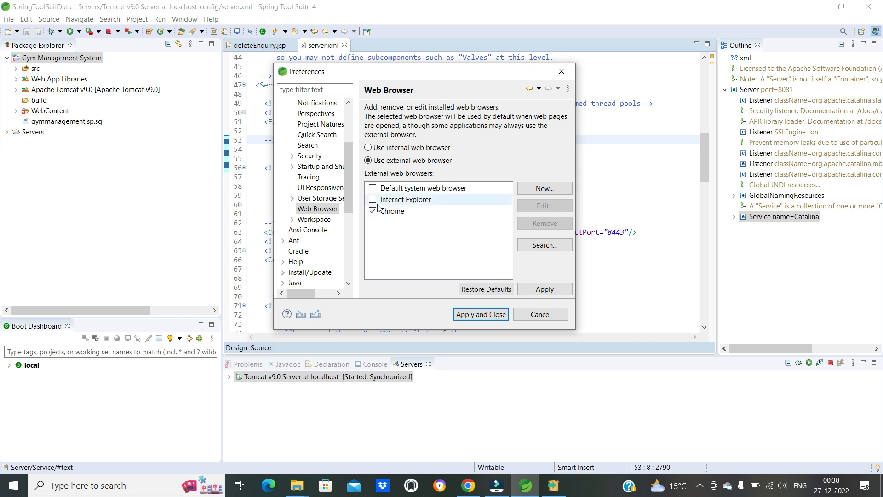
{"action": "left_click", "coordinate": [553, 296]}
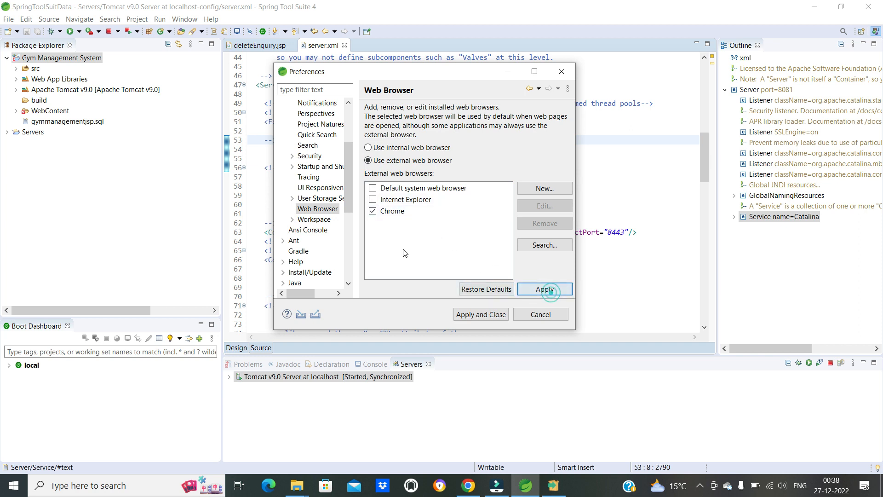
{"action": "left_click", "coordinate": [475, 318]}
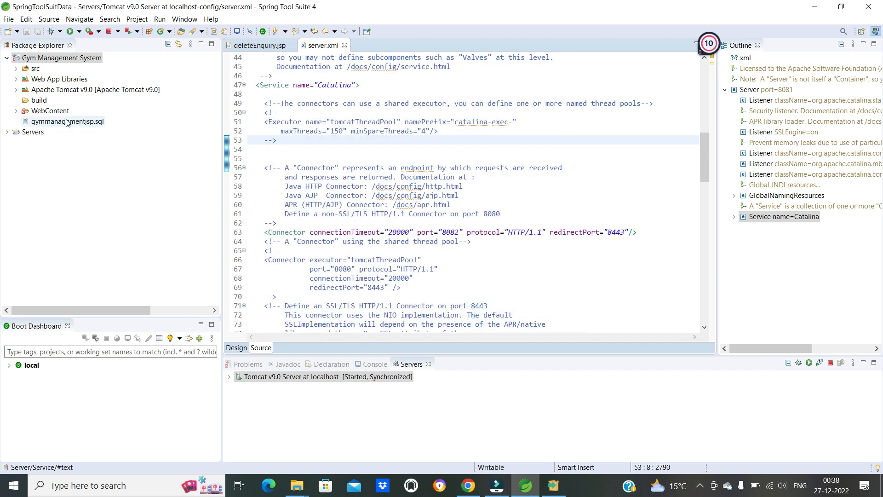
- Run Gym Management System on the existing Tomcat v9.0 server at localhost, and return to Chrome's Downloads page
{"action": "right_click", "coordinate": [45, 58]}
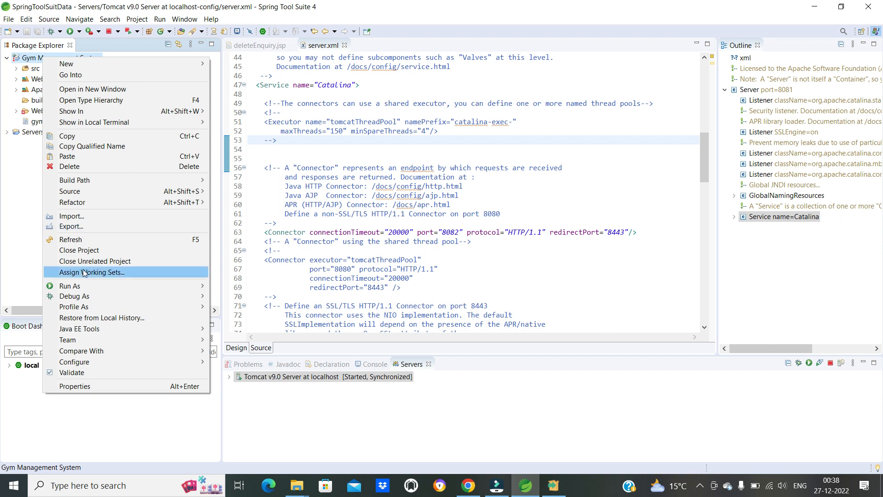
{"action": "mouse_move", "coordinate": [208, 284]}
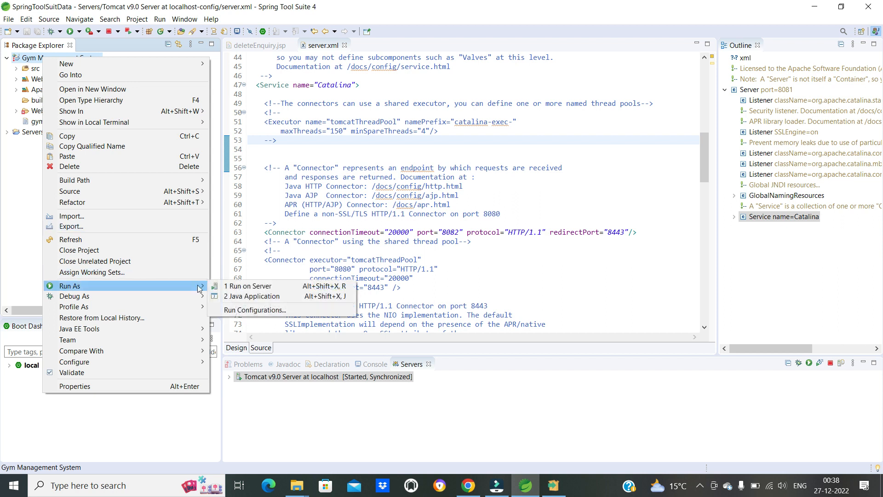
{"action": "left_click", "coordinate": [244, 288]}
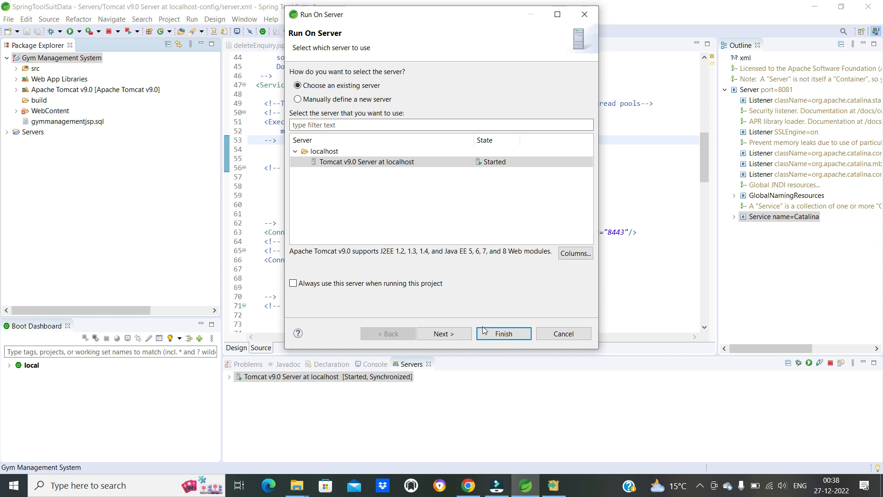
{"action": "left_click", "coordinate": [449, 334]}
{"action": "left_click", "coordinate": [500, 332]}
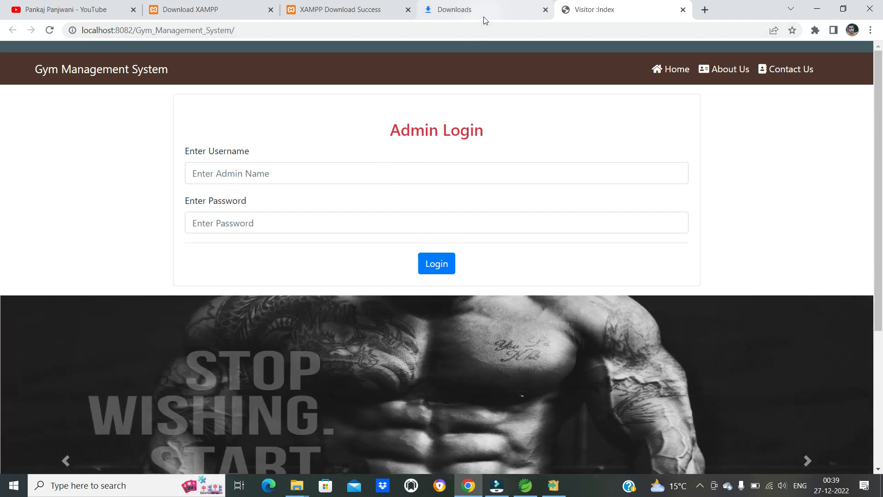
{"action": "left_click", "coordinate": [486, 18]}
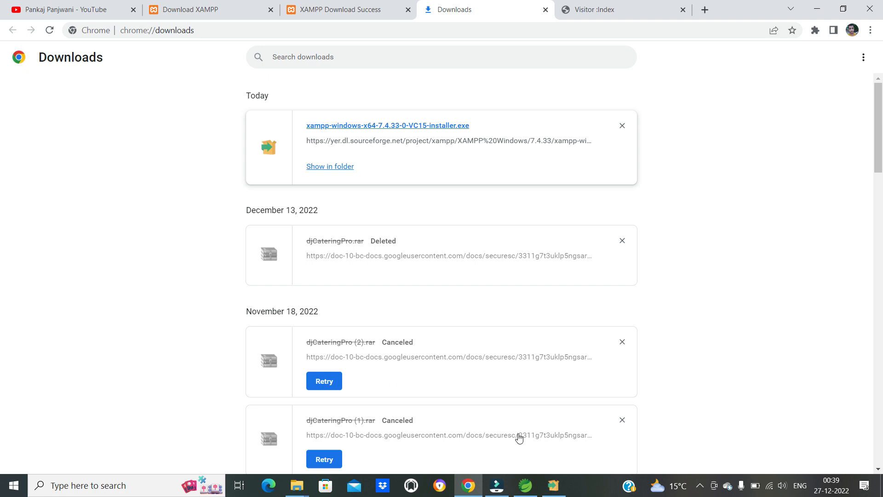
- Check the progress of the XAMPP installation and switch to Spring Tool Suite
{"action": "left_click", "coordinate": [546, 485]}
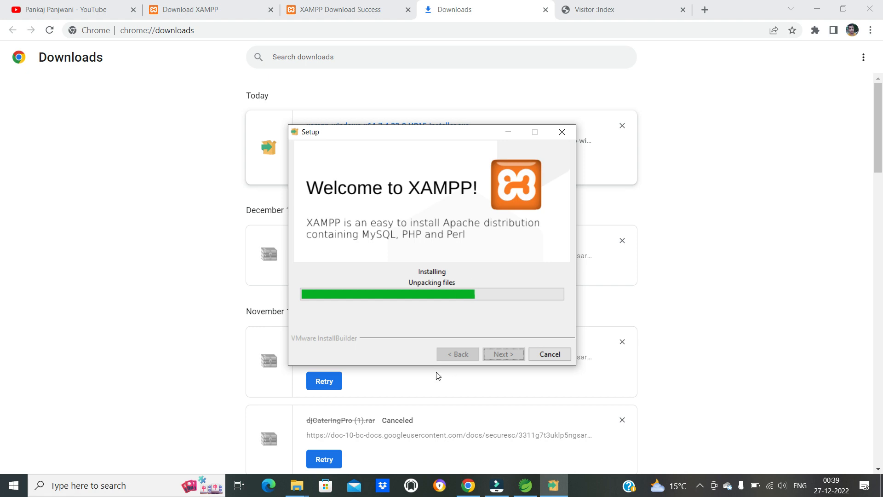
{"action": "left_click", "coordinate": [525, 486]}
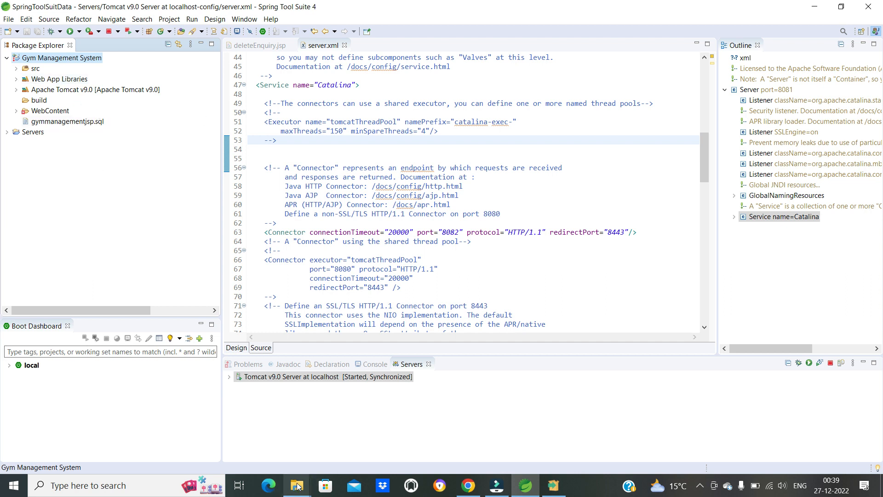
{"action": "mouse_move", "coordinate": [307, 472]}
{"action": "mouse_move", "coordinate": [265, 463]}
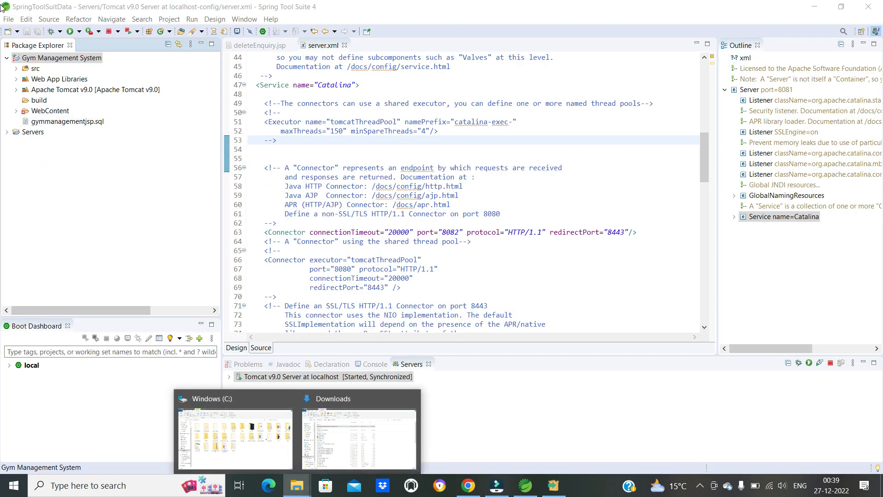
- Import the Hotel_Booking_Management_System project from the root of USB Drive (D:) into the workspace as a file-system project
{"action": "left_click", "coordinate": [10, 20]}
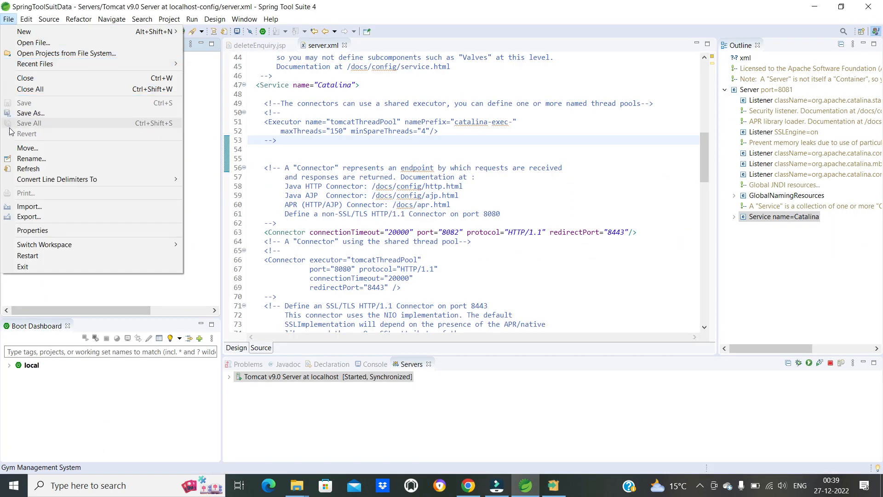
{"action": "left_click", "coordinate": [40, 54]}
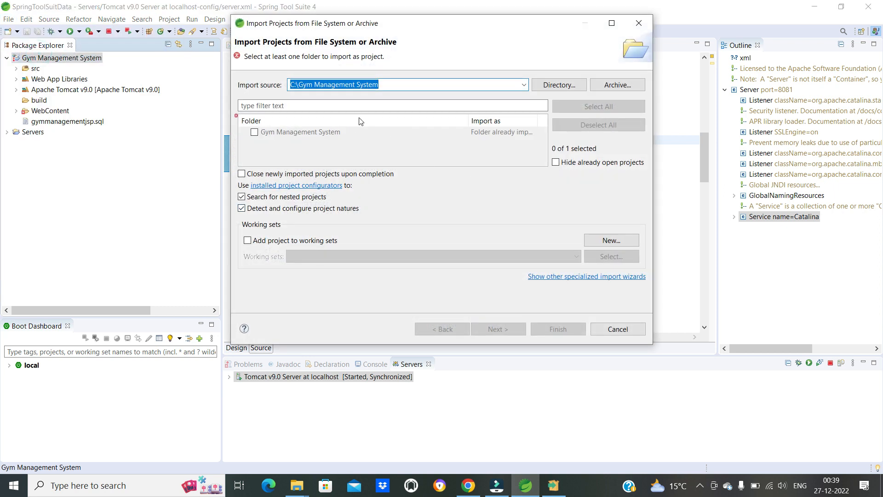
{"action": "left_click", "coordinate": [560, 85]}
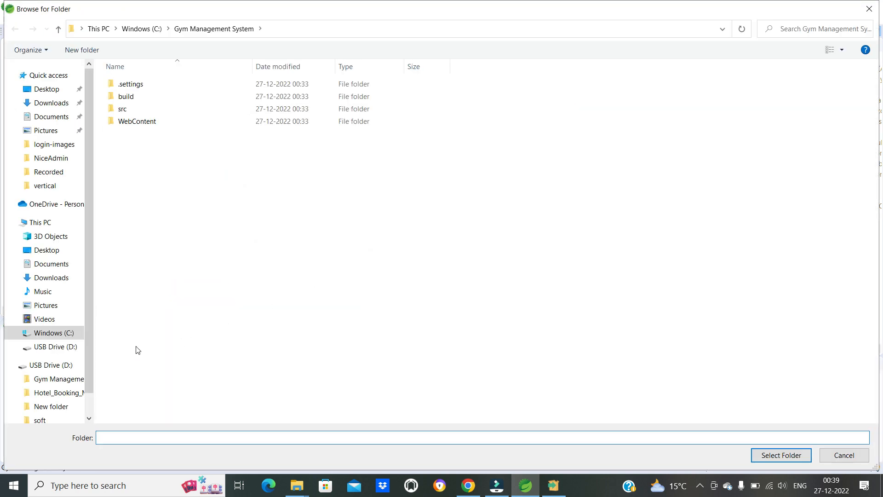
{"action": "left_click", "coordinate": [72, 396]}
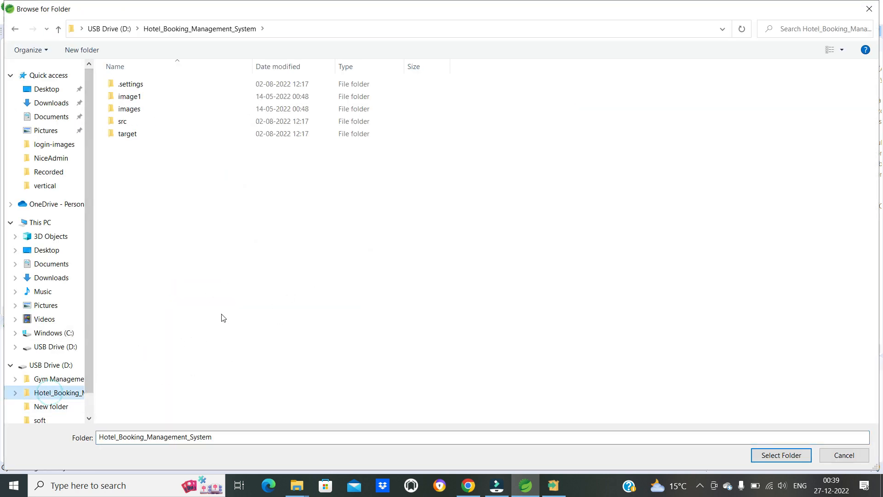
{"action": "left_click", "coordinate": [53, 368]}
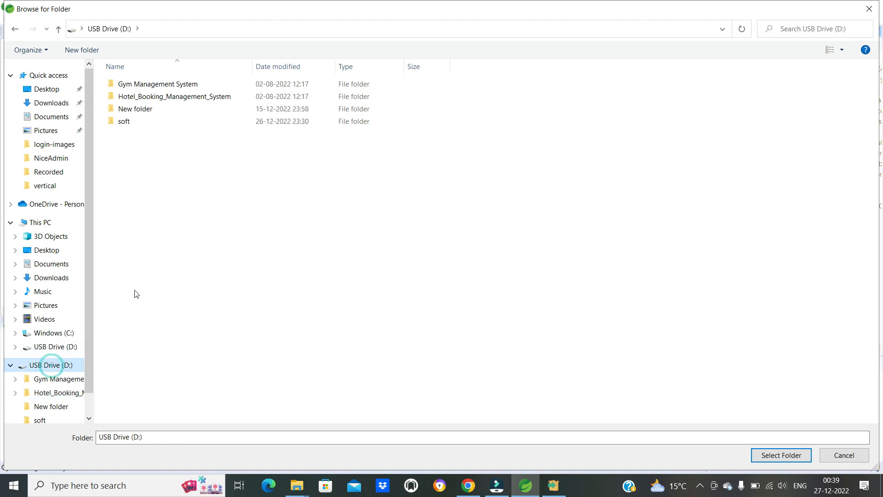
{"action": "left_click", "coordinate": [149, 97]}
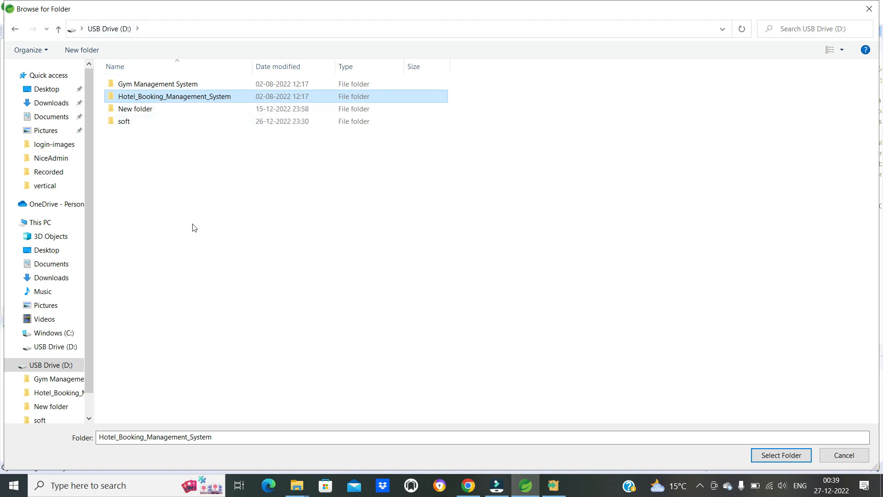
{"action": "scroll", "coordinate": [201, 241], "scroll_direction": "up", "scroll_amount": 5, "text": "ctrl"}
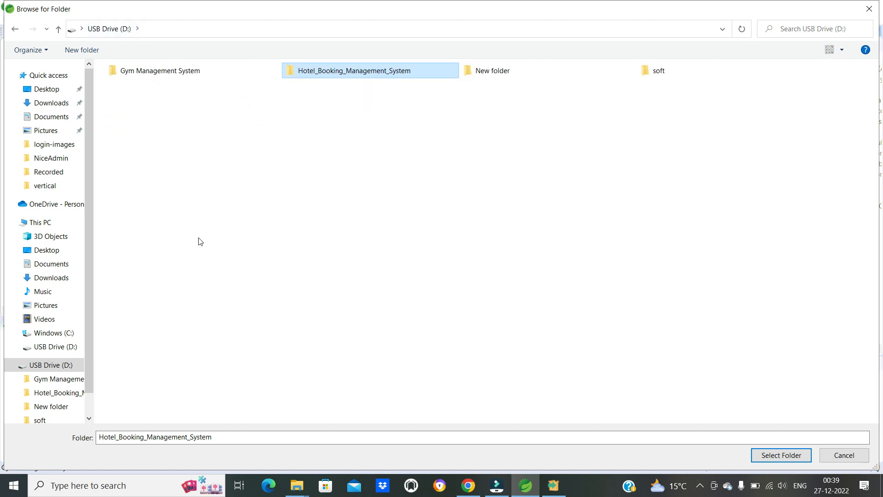
{"action": "scroll", "coordinate": [200, 242], "scroll_direction": "up", "scroll_amount": 3, "text": "ctrl"}
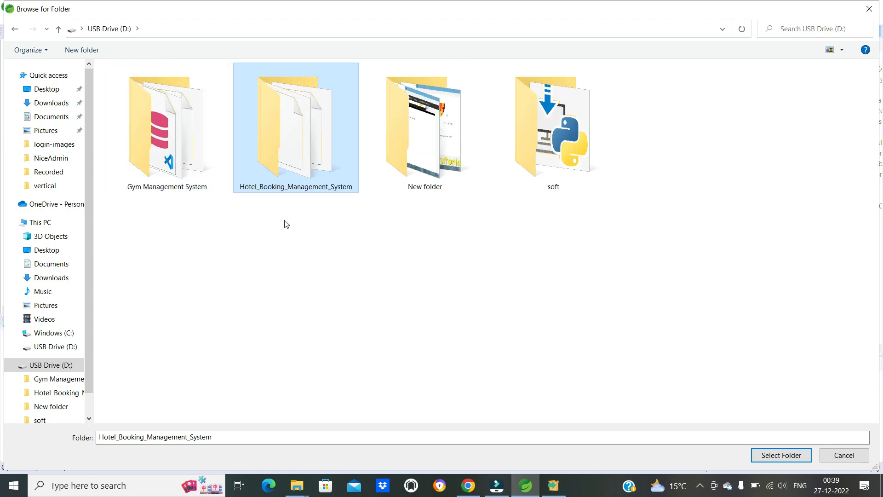
{"action": "left_click", "coordinate": [782, 455]}
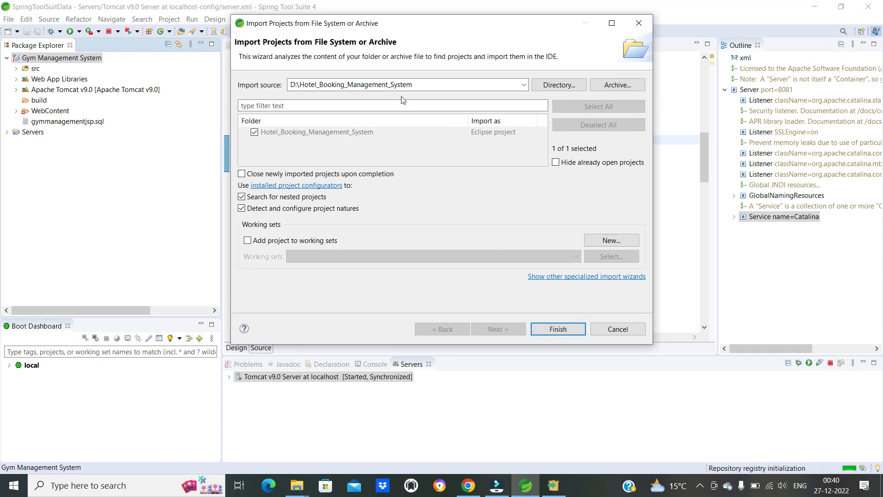
{"action": "left_click", "coordinate": [552, 337]}
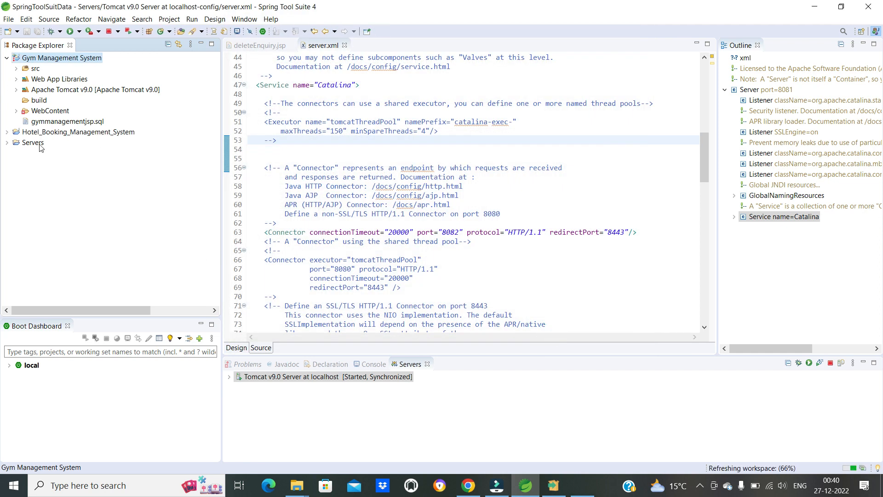
- Run Hotel_Booking_Management_System on the existing Tomcat v9.0 server at localhost, allowing Apache HTTP Server through the firewall on private networks
{"action": "left_click", "coordinate": [7, 133]}
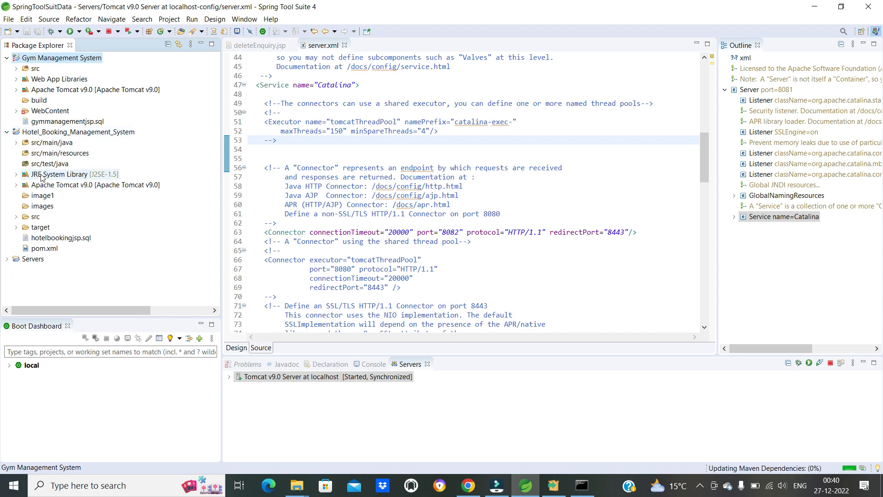
{"action": "left_click", "coordinate": [60, 133]}
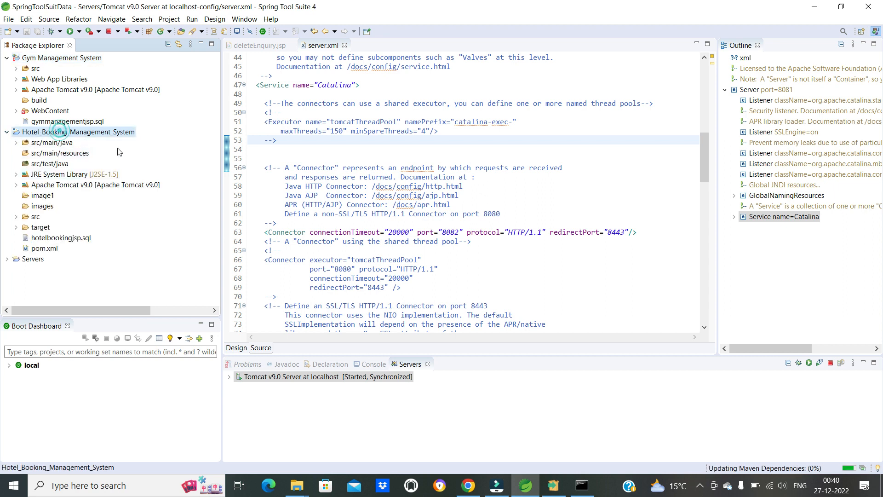
{"action": "right_click", "coordinate": [70, 134]}
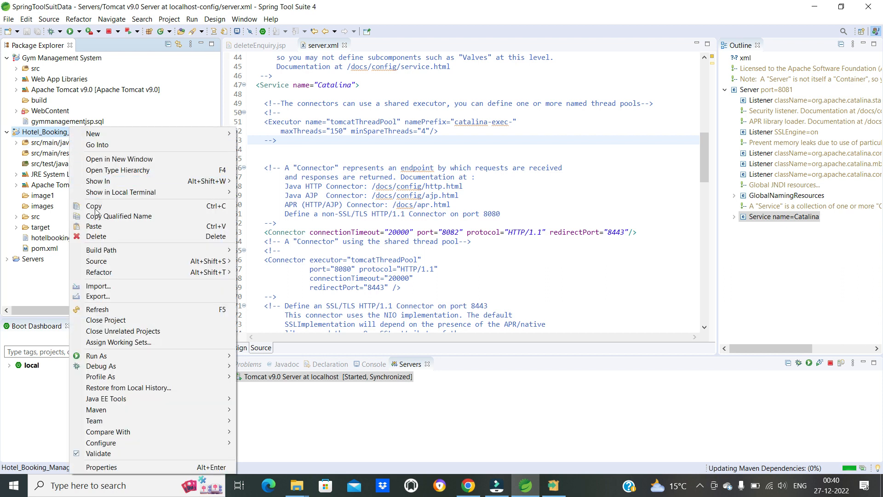
{"action": "mouse_move", "coordinate": [138, 356]}
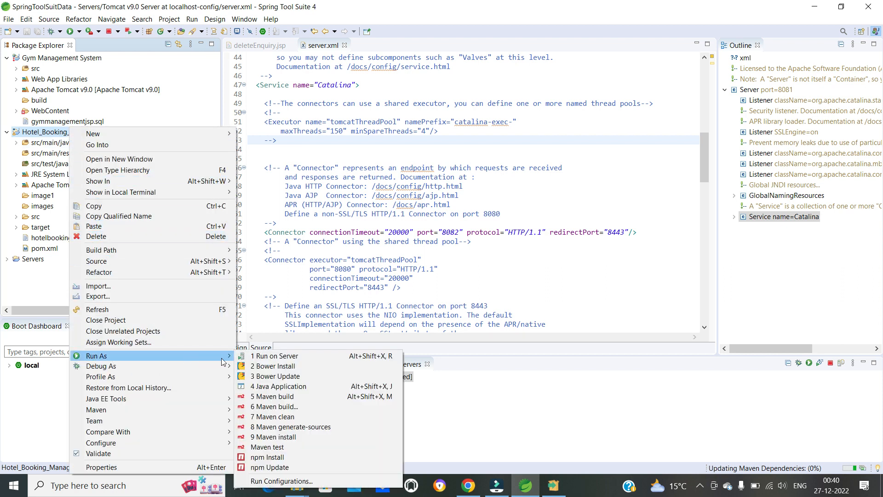
{"action": "left_click", "coordinate": [266, 358]}
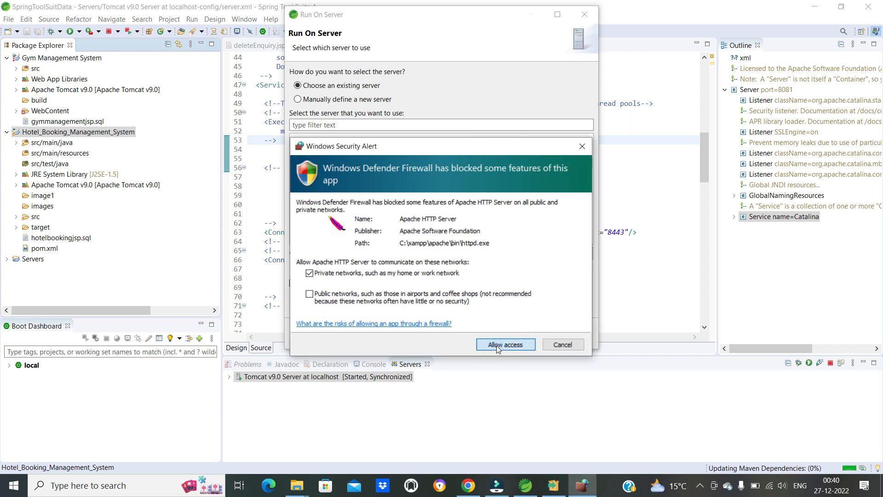
{"action": "left_click", "coordinate": [497, 346]}
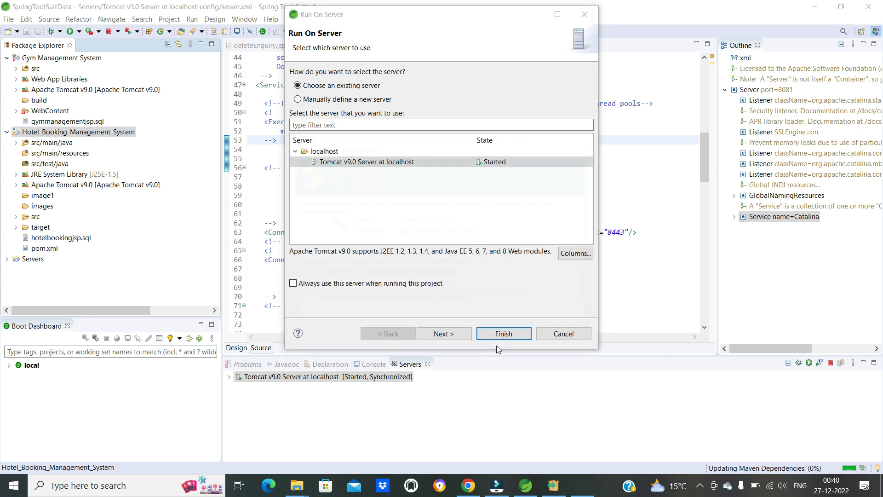
{"action": "left_click", "coordinate": [451, 336]}
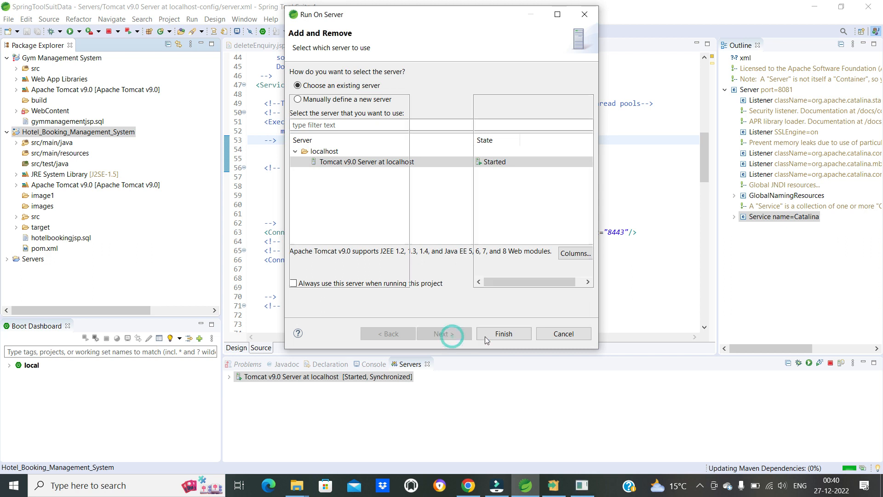
{"action": "left_click", "coordinate": [495, 335]}
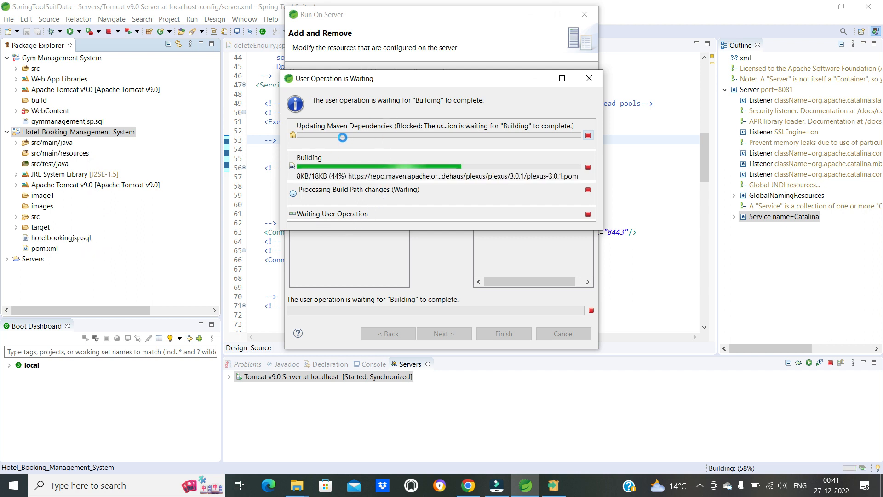
- Finish the XAMPP setup with the Control Panel set to start, and close the Control Panel window
{"action": "left_click", "coordinate": [554, 486]}
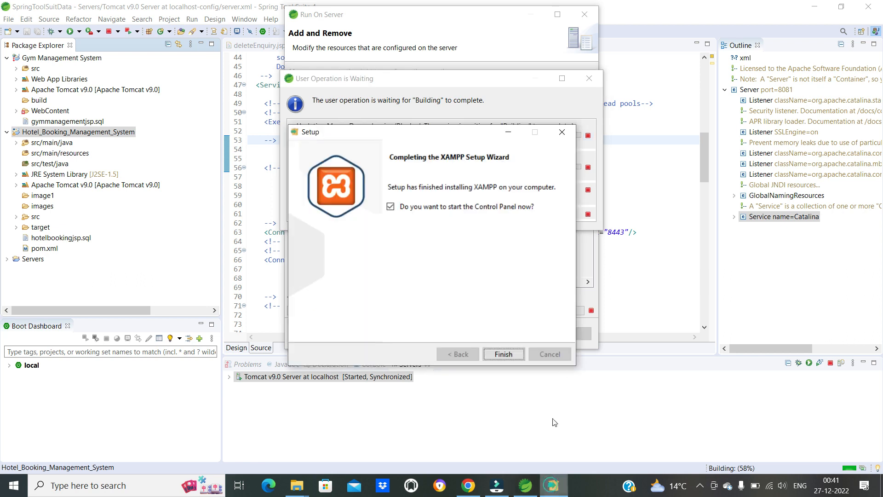
{"action": "left_click", "coordinate": [503, 354]}
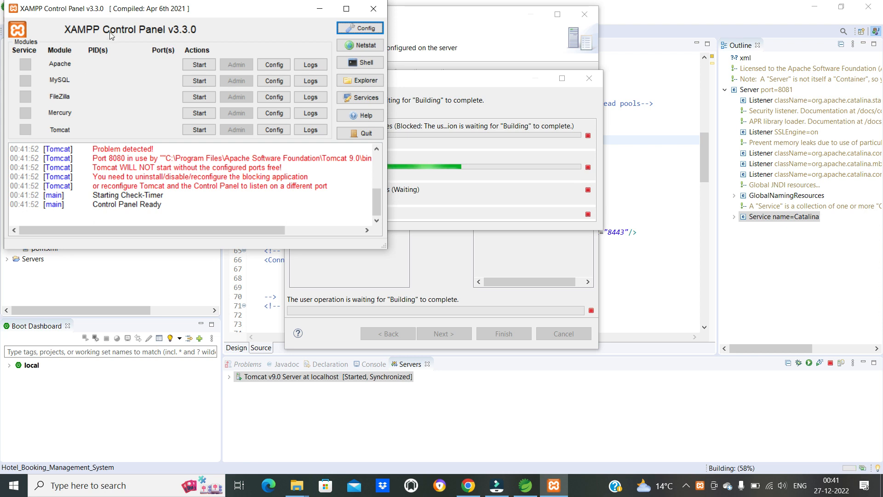
{"action": "left_click_drag", "start_coordinate": [131, 8], "coordinate": [314, 119]}
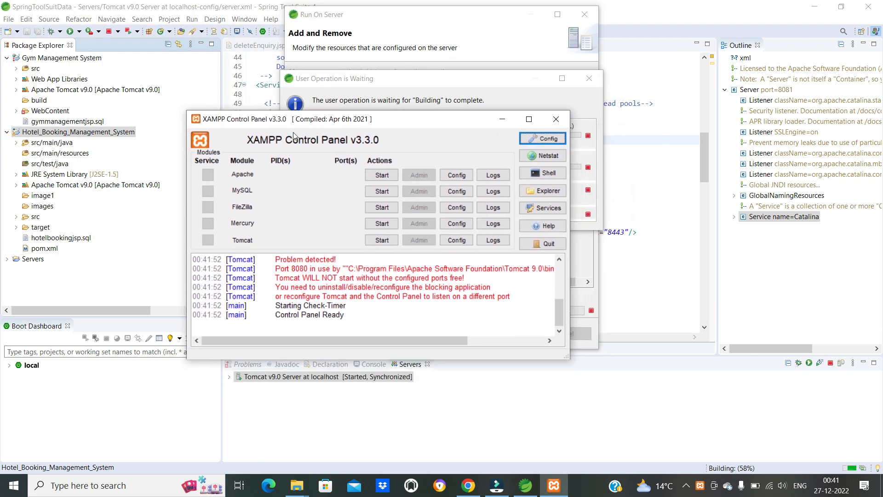
{"action": "left_click", "coordinate": [557, 120]}
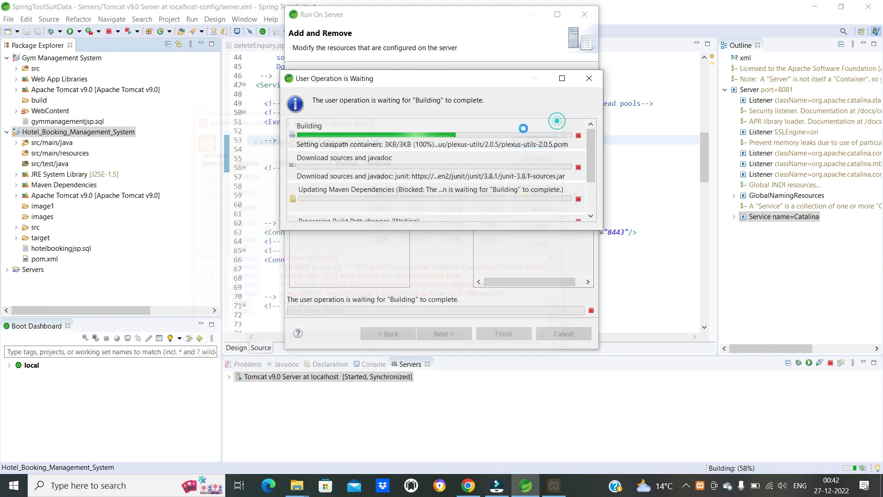
- Search Windows for xampp and open the XAMPP Control Panel
{"action": "left_click", "coordinate": [148, 486]}
{"action": "type", "text": "control"}
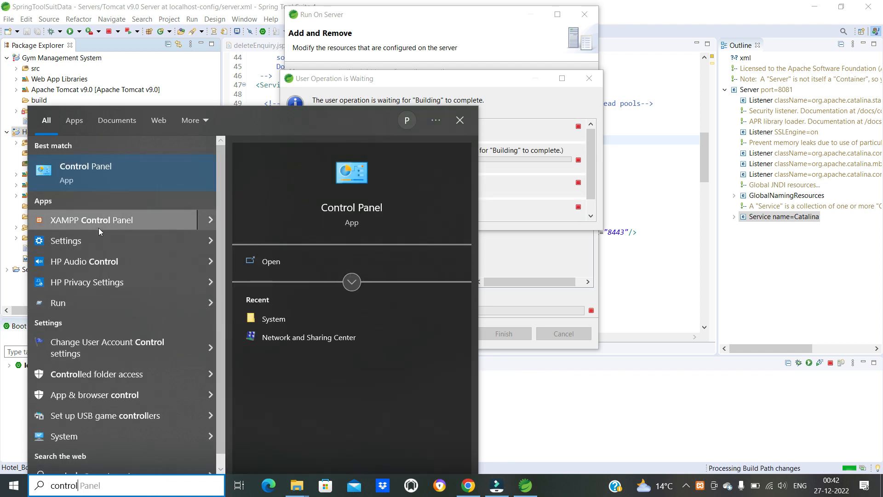
{"action": "key", "text": "BackSpace"}
{"action": "key", "text": "BackSpace"}
{"action": "key", "text": "BackSpace"}
{"action": "key", "text": "BackSpace"}
{"action": "key", "text": "BackSpace"}
{"action": "key", "text": "BackSpace"}
{"action": "key", "text": "BackSpace"}
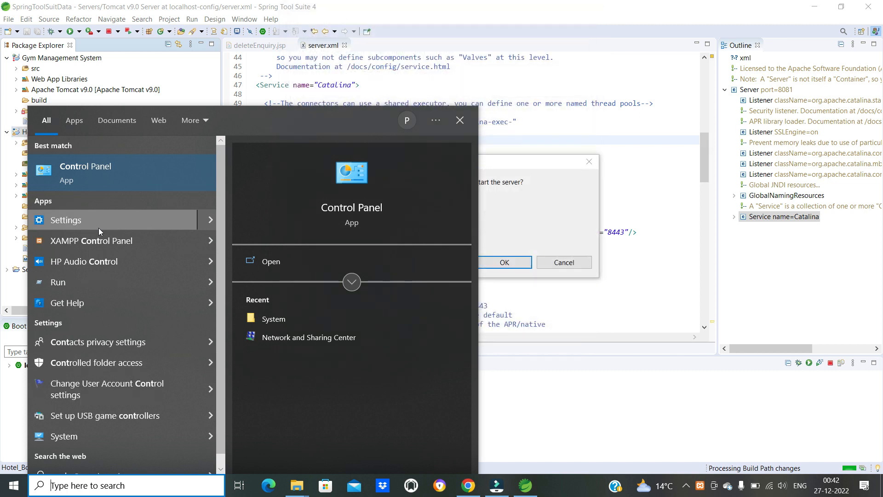
{"action": "type", "text": "xampp"}
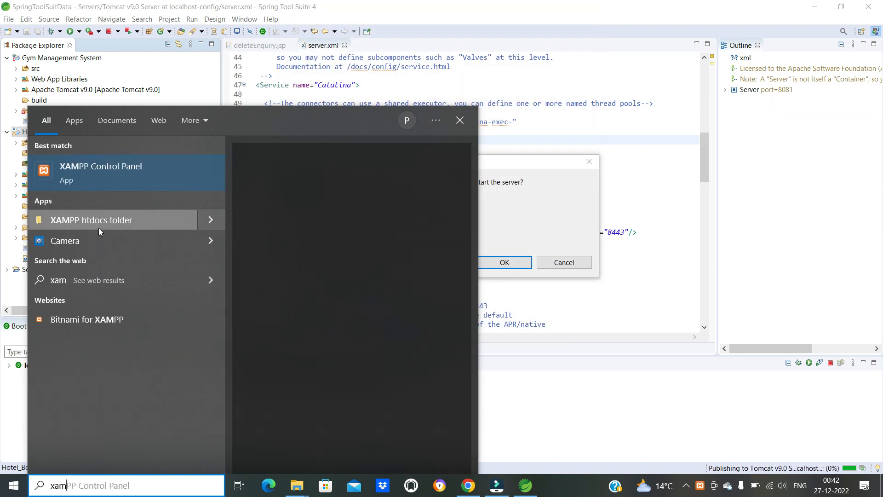
{"action": "left_click", "coordinate": [101, 169]}
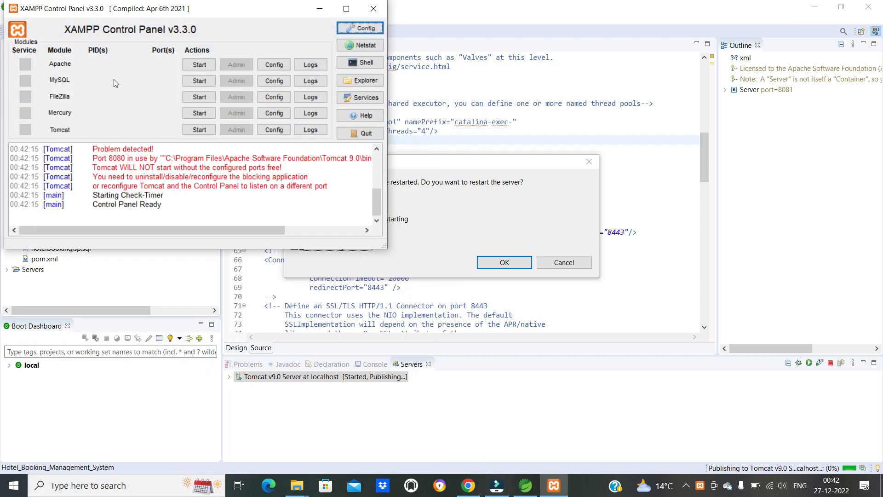
- Start the Apache and MySQL modules in XAMPP, allowing mysqld.exe through the firewall on private networks
{"action": "left_click_drag", "start_coordinate": [97, 20], "coordinate": [416, 105]}
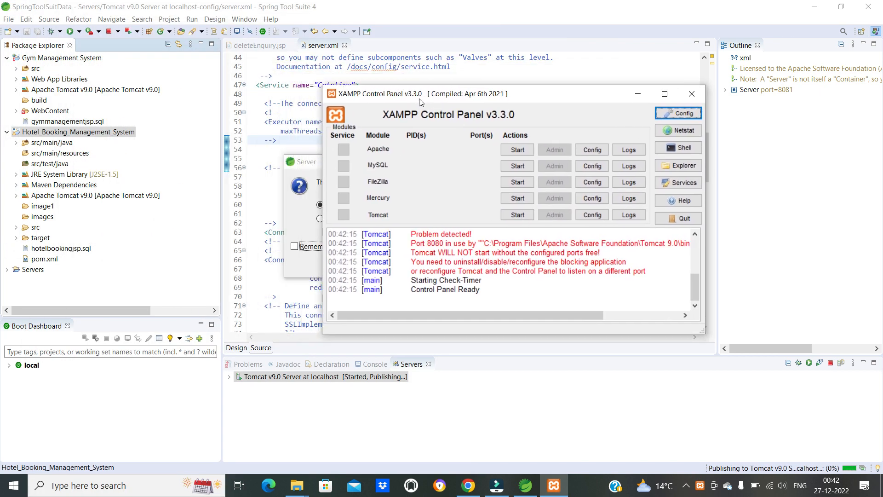
{"action": "left_click", "coordinate": [517, 150]}
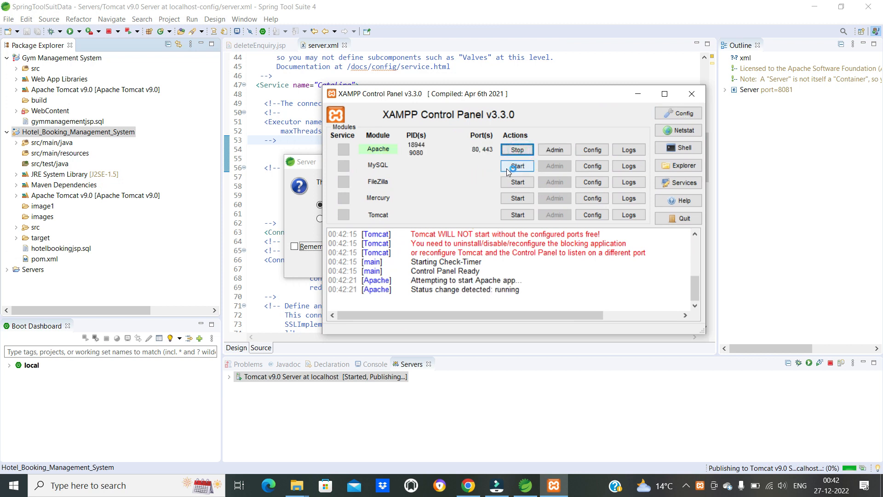
{"action": "left_click", "coordinate": [510, 167]}
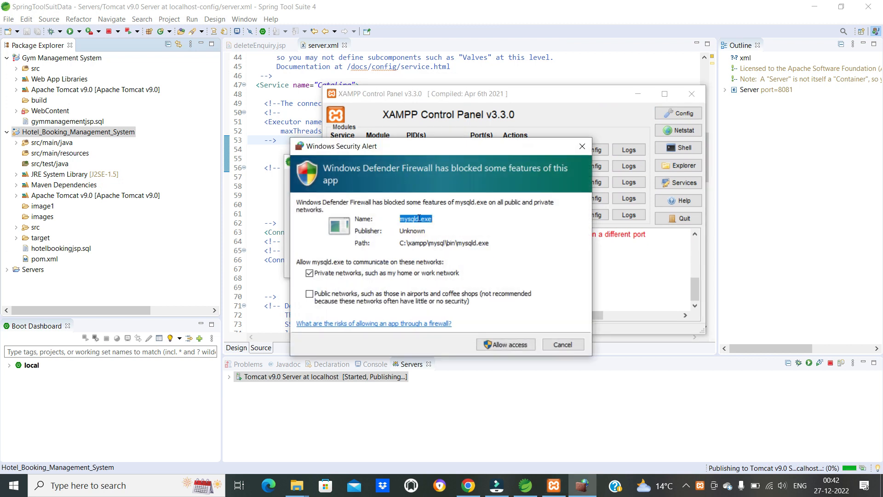
{"action": "left_click", "coordinate": [498, 343]}
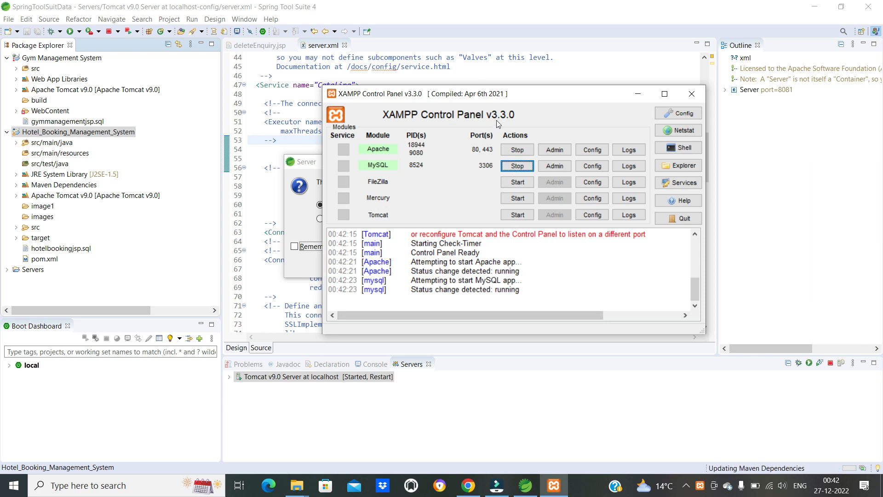
- Move the XAMPP Control Panel aside and confirm restarting the Tomcat server for Hotel_Booking_Management_System
{"action": "left_click_drag", "start_coordinate": [497, 97], "coordinate": [451, 354]}
{"action": "left_click_drag", "start_coordinate": [399, 164], "coordinate": [413, 108]}
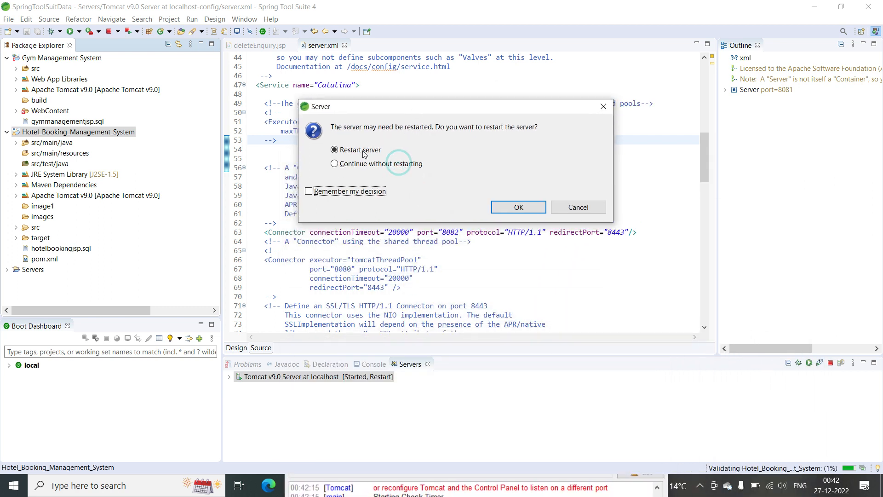
{"action": "left_click", "coordinate": [513, 208]}
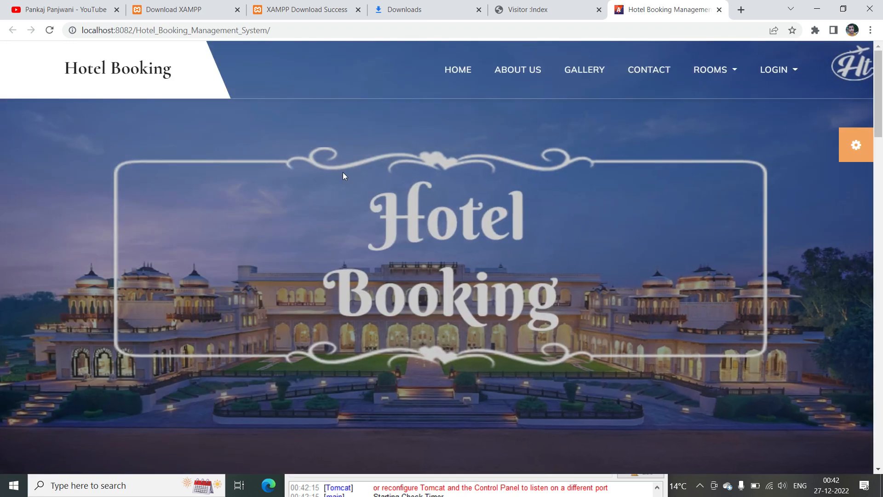
- Look at the Gym Management System page, stop the Apache and MySQL modules in XAMPP, and close the Control Panel
{"action": "left_click", "coordinate": [550, 9]}
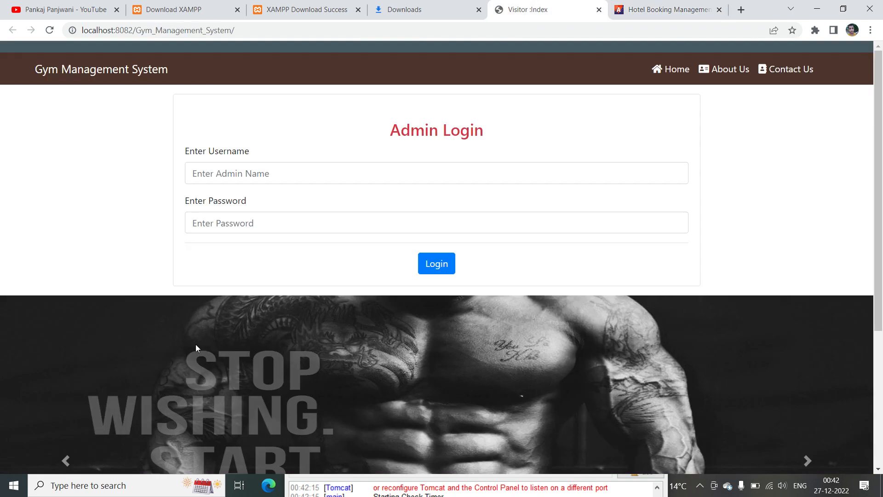
{"action": "left_click", "coordinate": [320, 485]}
{"action": "left_click_drag", "start_coordinate": [351, 347], "coordinate": [359, 99]}
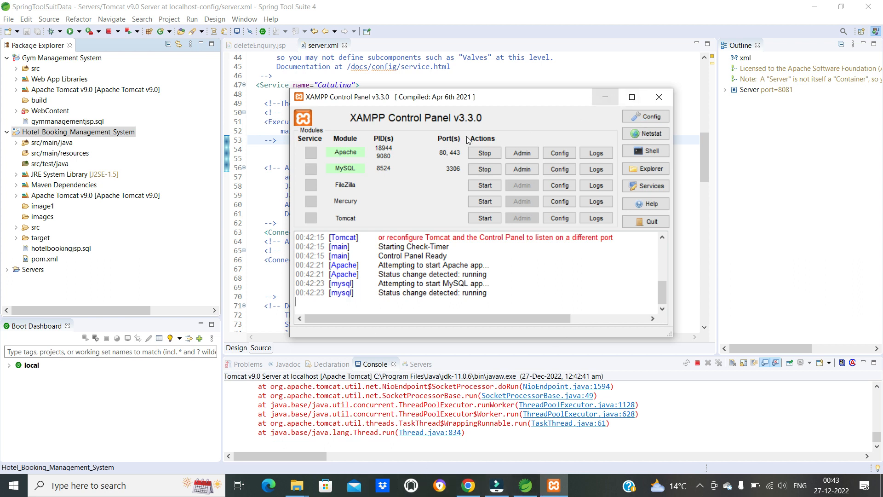
{"action": "left_click", "coordinate": [484, 157]}
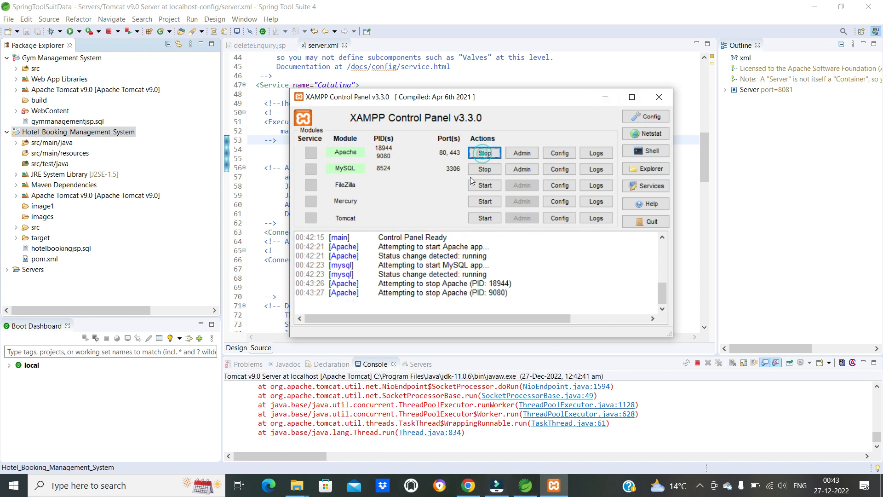
{"action": "left_click", "coordinate": [488, 170]}
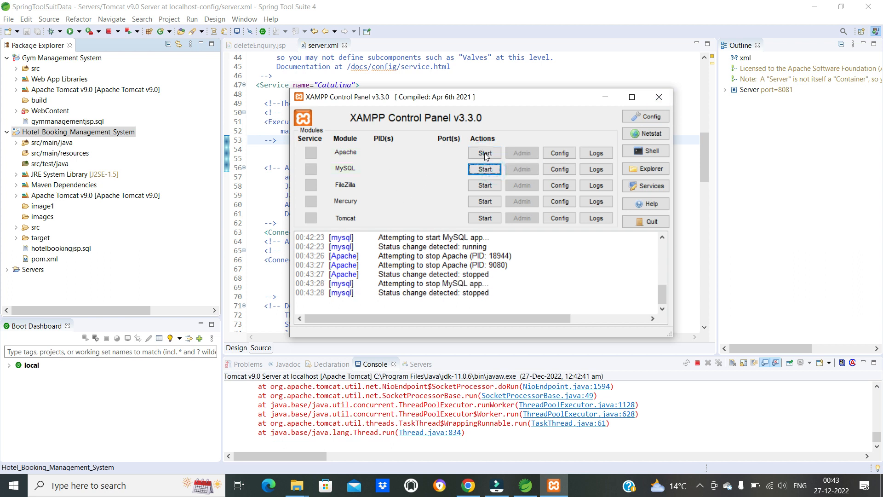
{"action": "left_click", "coordinate": [658, 99]}
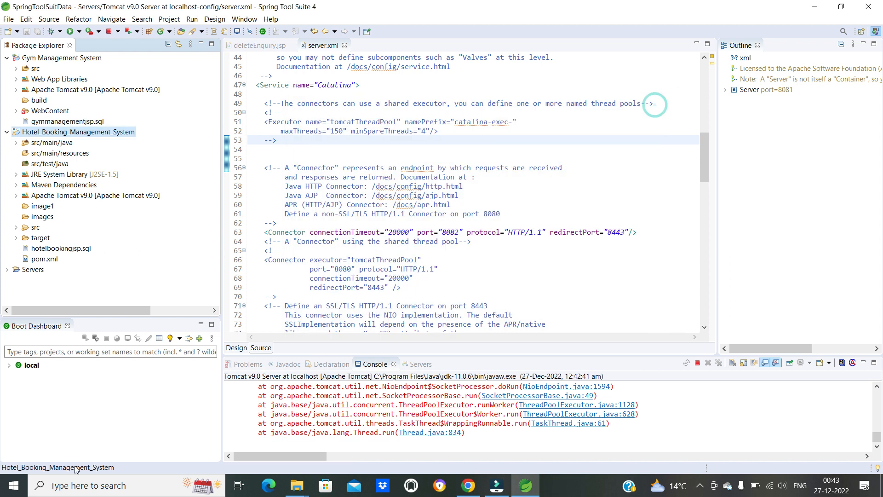
- Search Windows for xampp, open the XAMPP Control Panel, and start the Apache and MySQL modules
{"action": "left_click", "coordinate": [72, 486]}
{"action": "type", "text": "xampp"}
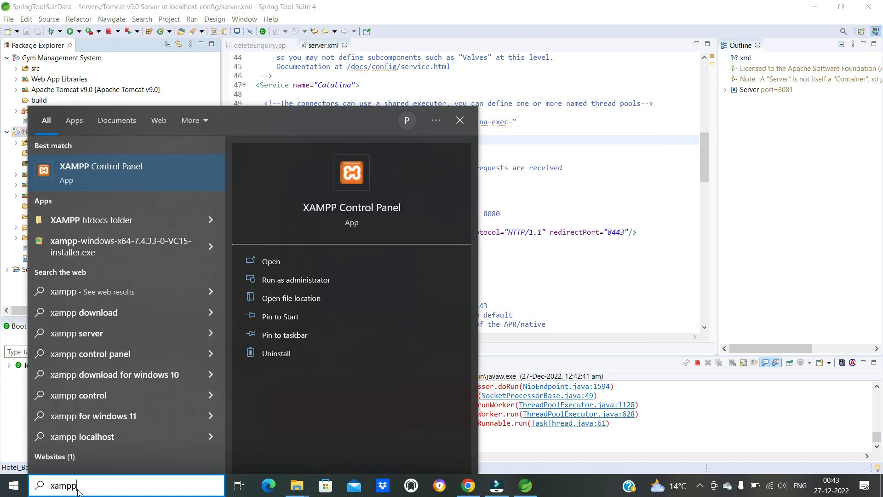
{"action": "left_click", "coordinate": [105, 169]}
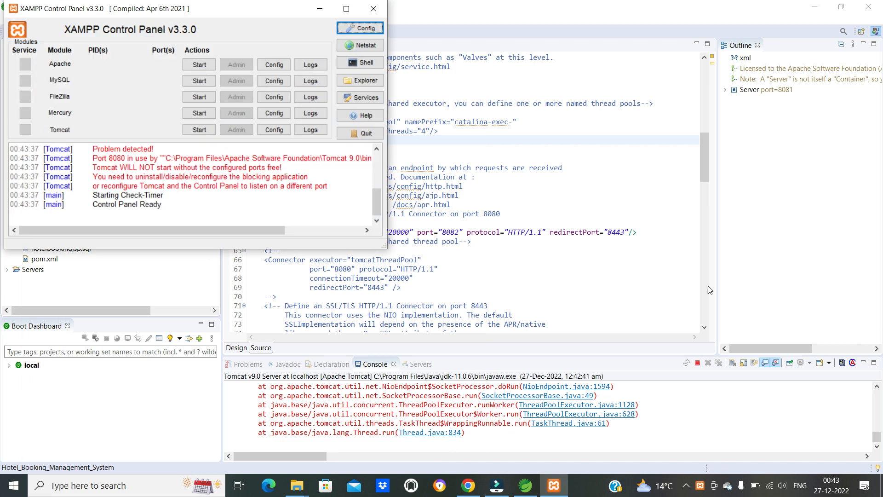
{"action": "left_click_drag", "start_coordinate": [227, 16], "coordinate": [674, 131]}
{"action": "left_click", "coordinate": [645, 180]}
{"action": "left_click", "coordinate": [646, 197]}
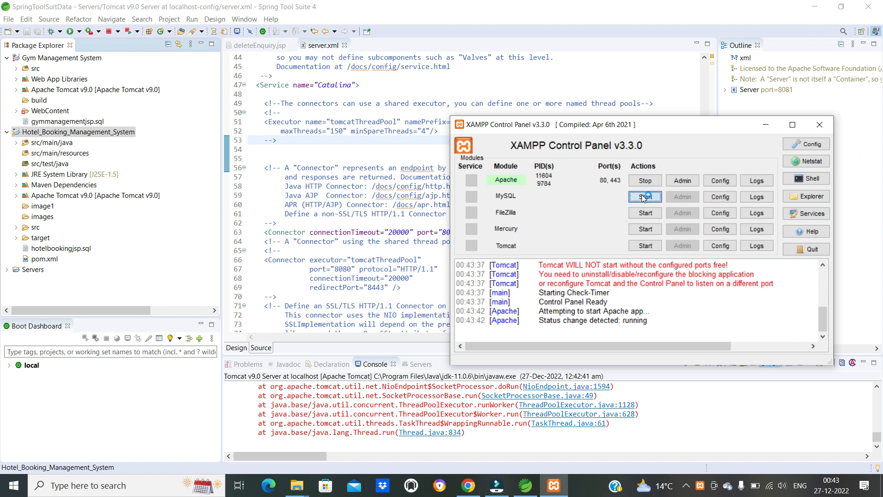
- Switch to Chrome and load localhost/ in a new tab
{"action": "left_click", "coordinate": [468, 485]}
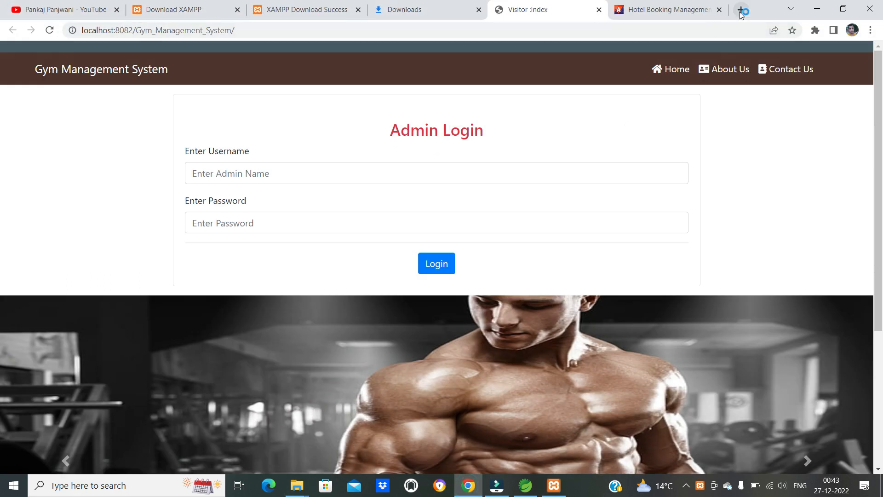
{"action": "key", "text": "ctrl+t"}
{"action": "type", "text": "lo"}
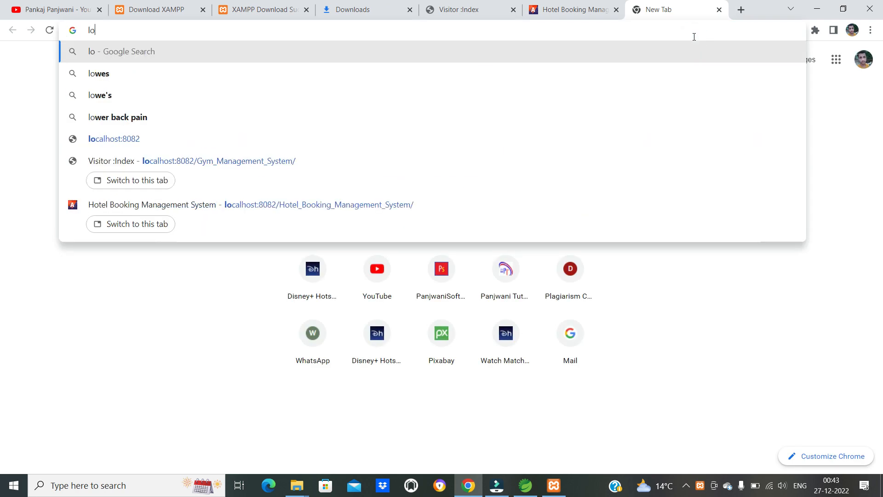
{"action": "type", "text": "cal"}
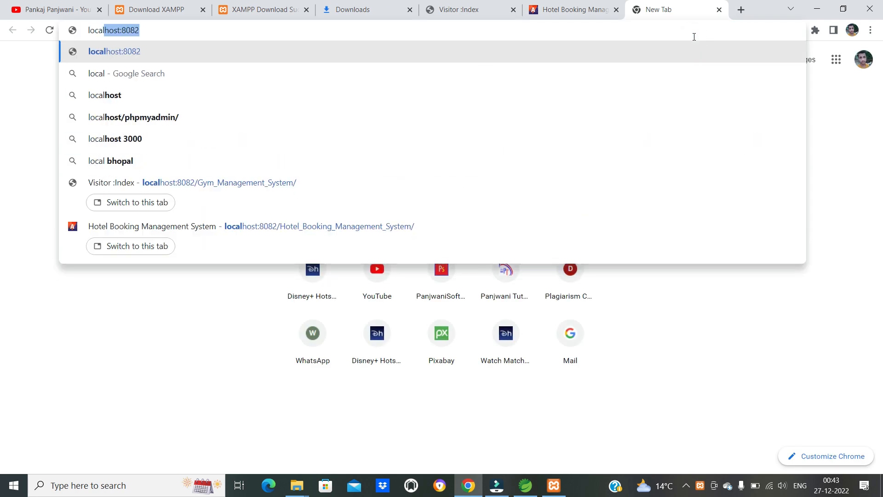
{"action": "type", "text": "host/"}
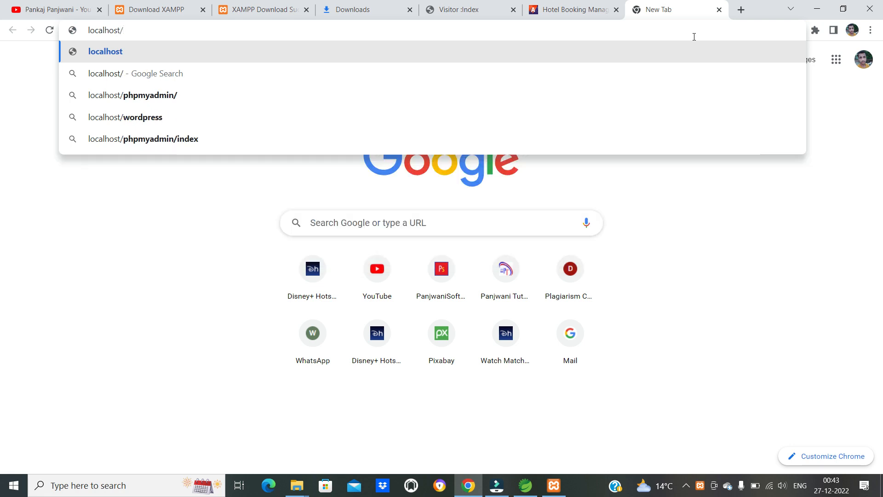
{"action": "key", "text": "Return"}
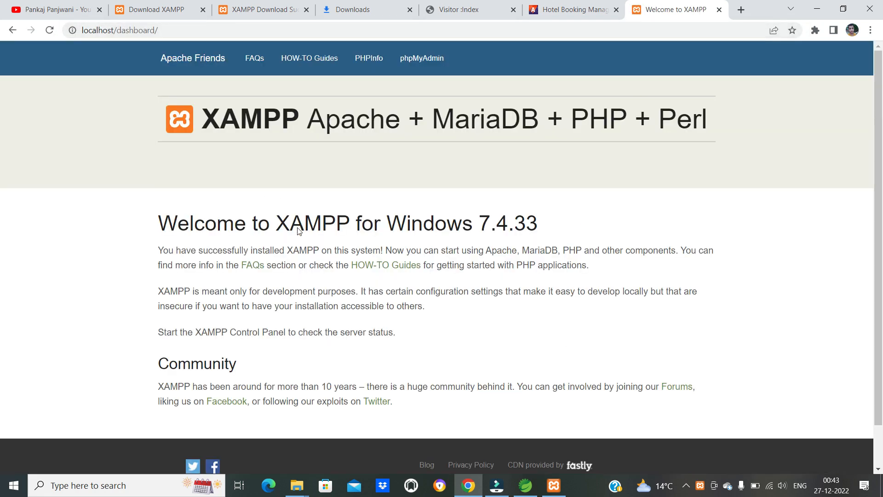
- Check the module status in the XAMPP Control Panel, and open phpMyAdmin from the XAMPP dashboard page
{"action": "left_click", "coordinate": [555, 487]}
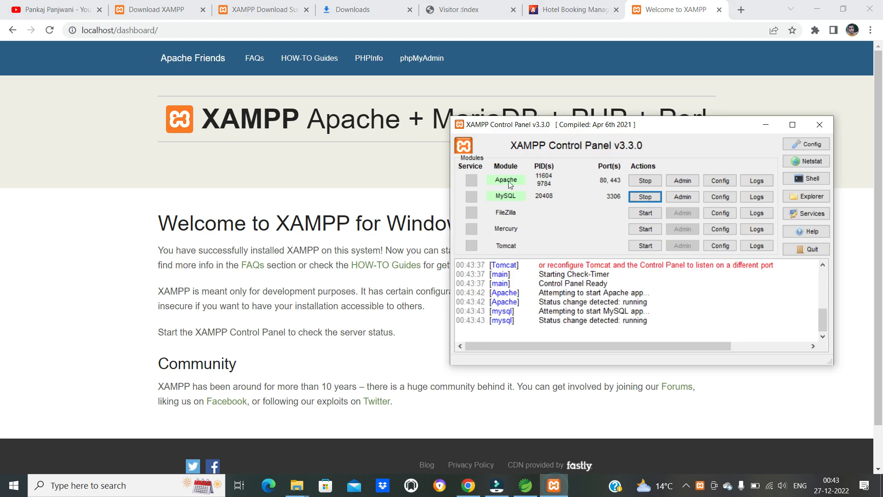
{"action": "left_click", "coordinate": [218, 187]}
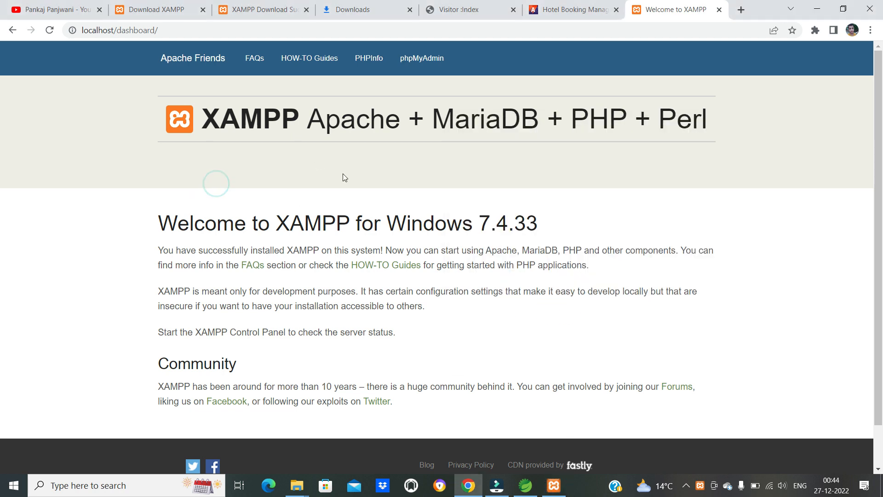
{"action": "left_click", "coordinate": [411, 61]}
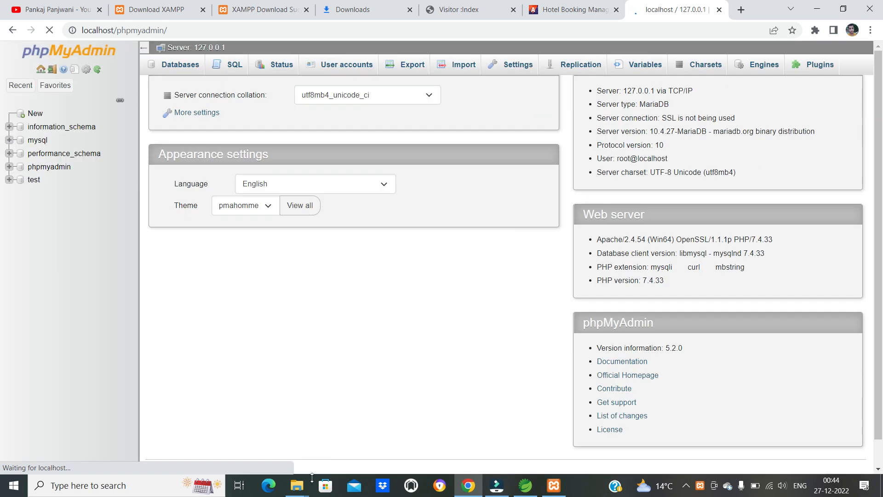
- Open gymmanagementjsp.sql from the Gym Management System folder on drive C: in Notepad, and maximize the window
{"action": "mouse_move", "coordinate": [299, 483]}
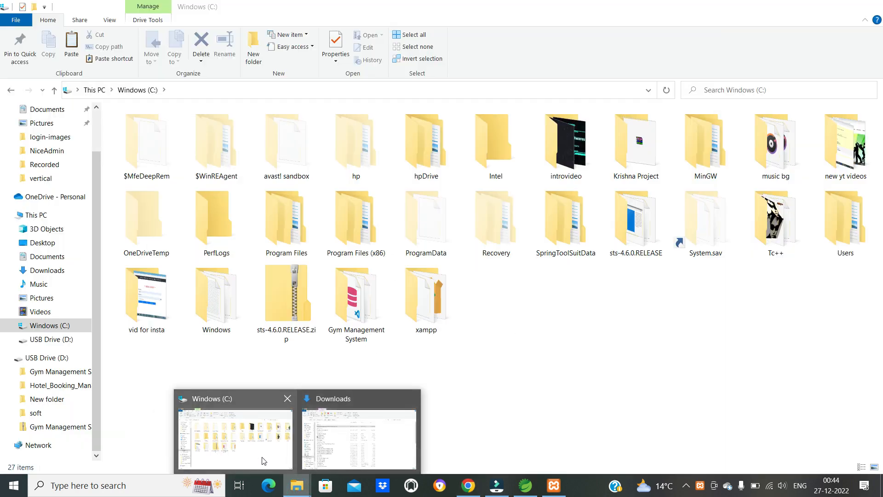
{"action": "left_click", "coordinate": [263, 461]}
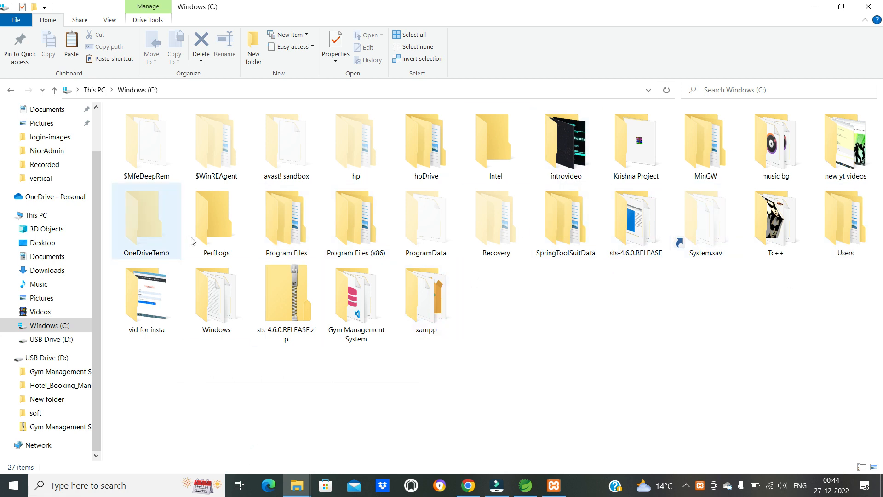
{"action": "double_click", "coordinate": [384, 320]}
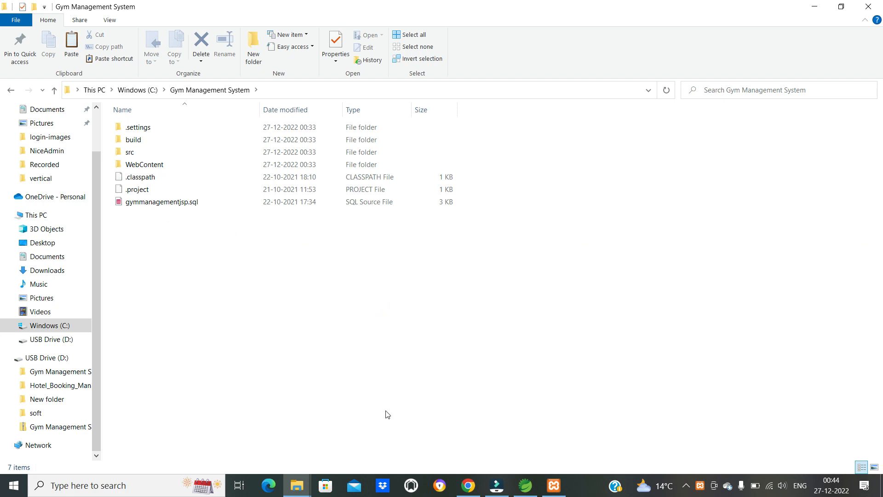
{"action": "scroll", "coordinate": [388, 415], "scroll_direction": "up", "scroll_amount": 4, "text": "ctrl"}
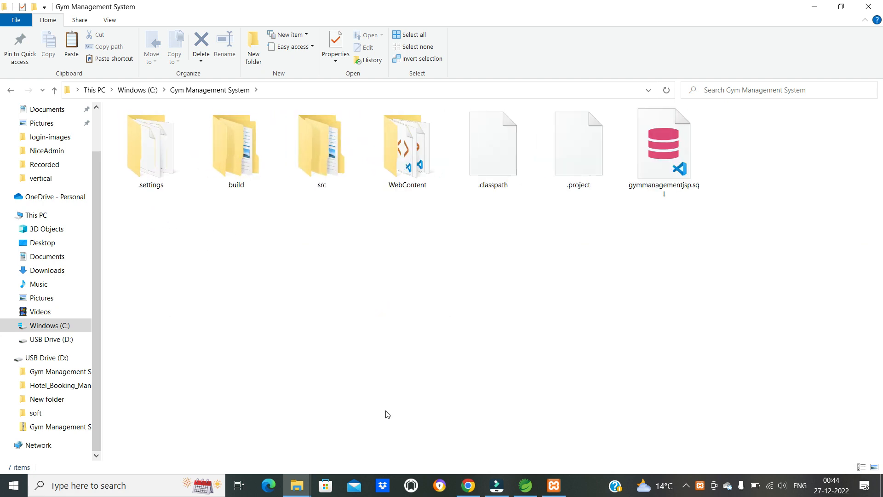
{"action": "scroll", "coordinate": [387, 414], "scroll_direction": "up", "scroll_amount": 1, "text": "ctrl"}
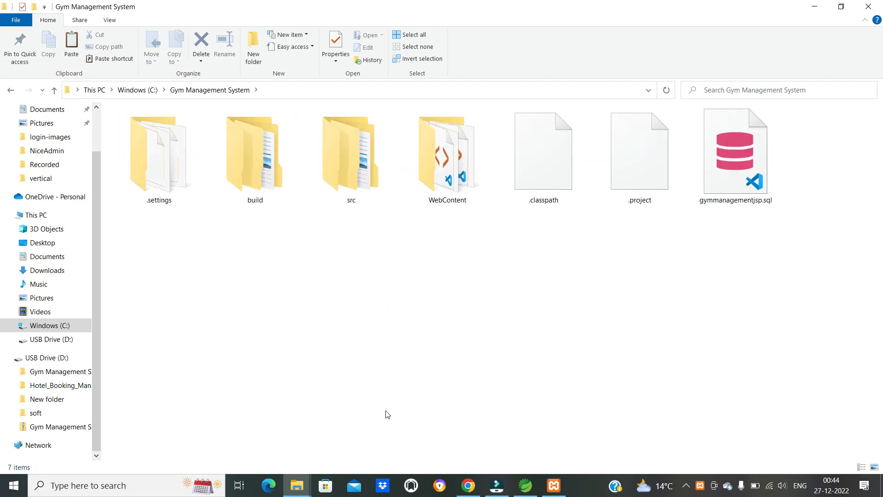
{"action": "right_click", "coordinate": [734, 184]}
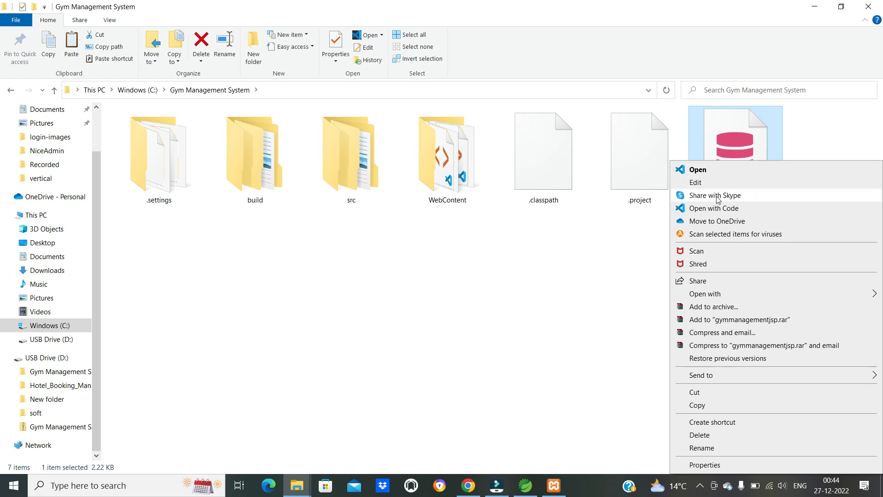
{"action": "left_click", "coordinate": [696, 182]}
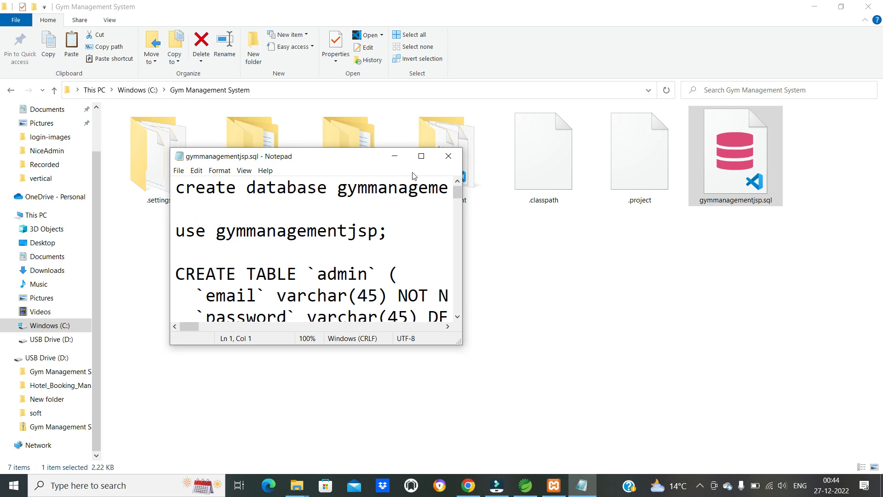
{"action": "left_click", "coordinate": [421, 156]}
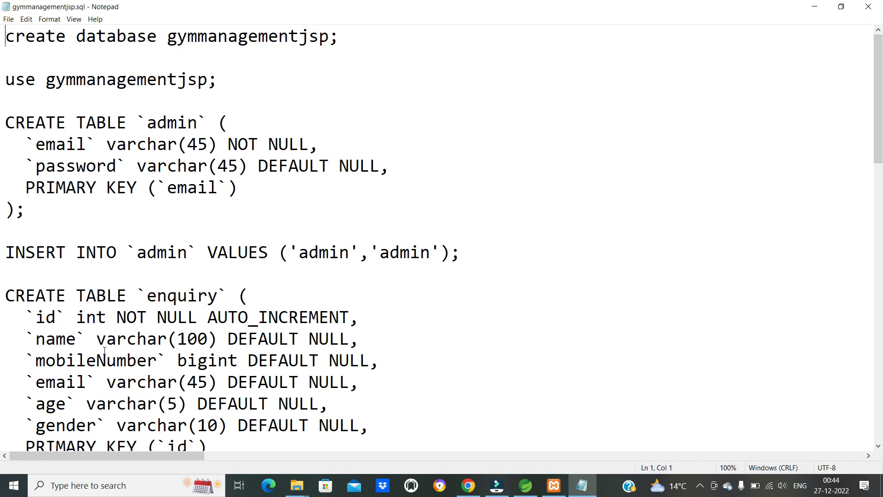
- Examine the opening statements of the script that create and use the gymmanagementjsp database
{"action": "left_click_drag", "start_coordinate": [15, 44], "coordinate": [329, 42]}
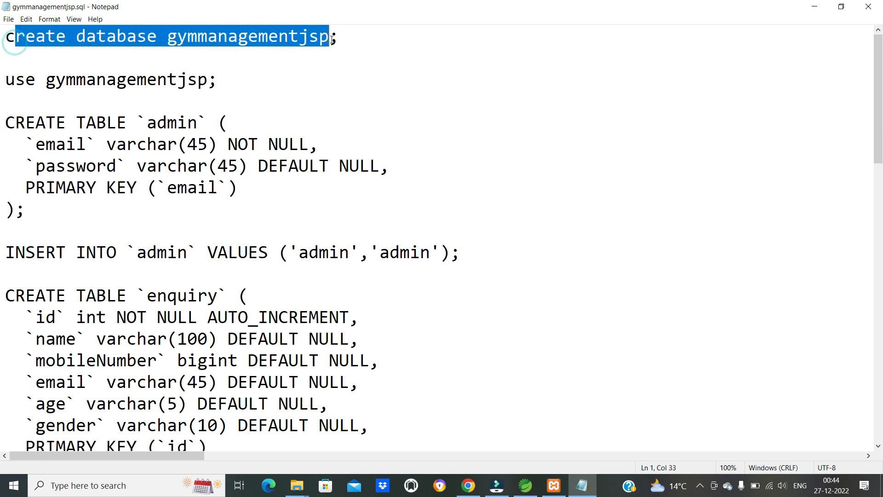
{"action": "left_click", "coordinate": [197, 122]}
{"action": "left_click_drag", "start_coordinate": [6, 79], "coordinate": [218, 81]}
{"action": "left_click", "coordinate": [150, 145]}
{"action": "left_click_drag", "start_coordinate": [7, 37], "coordinate": [107, 145]}
{"action": "left_click", "coordinate": [360, 229]}
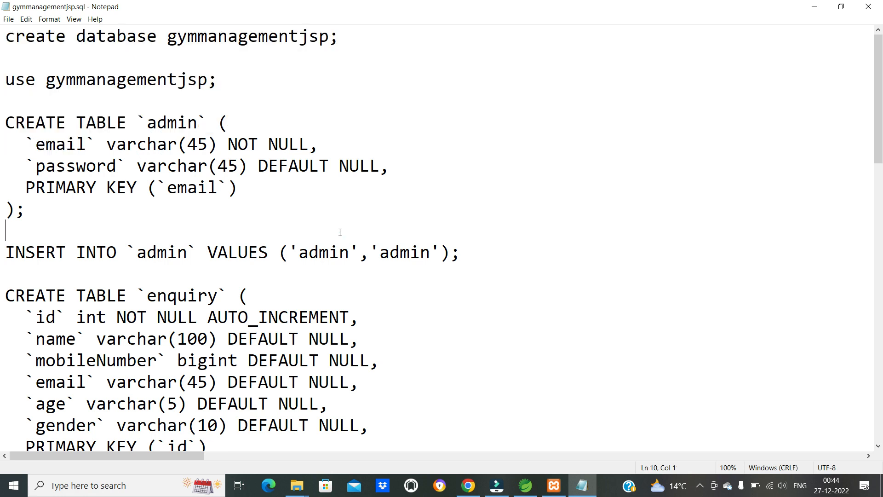
- Copy the entire contents of gymmanagementjsp.sql
{"action": "key", "text": "ctrl+a"}
{"action": "right_click", "coordinate": [168, 112]}
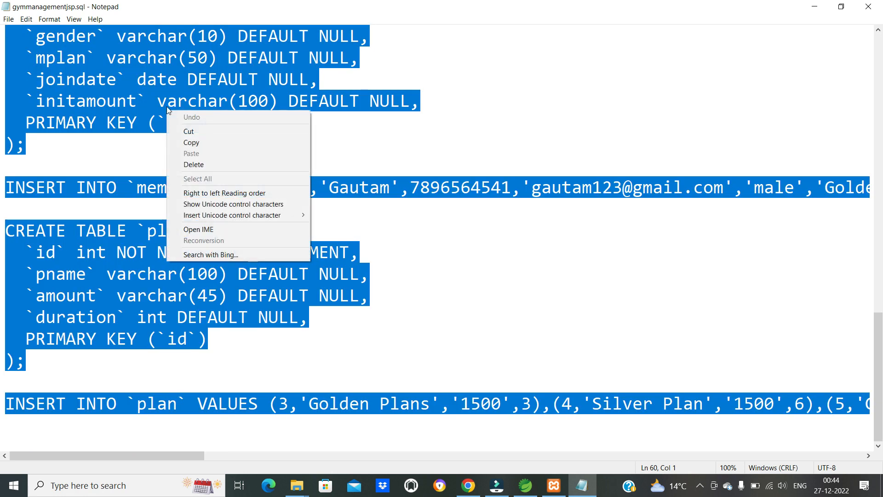
{"action": "left_click", "coordinate": [191, 146]}
{"action": "scroll", "coordinate": [266, 245], "scroll_direction": "up", "scroll_amount": 14}
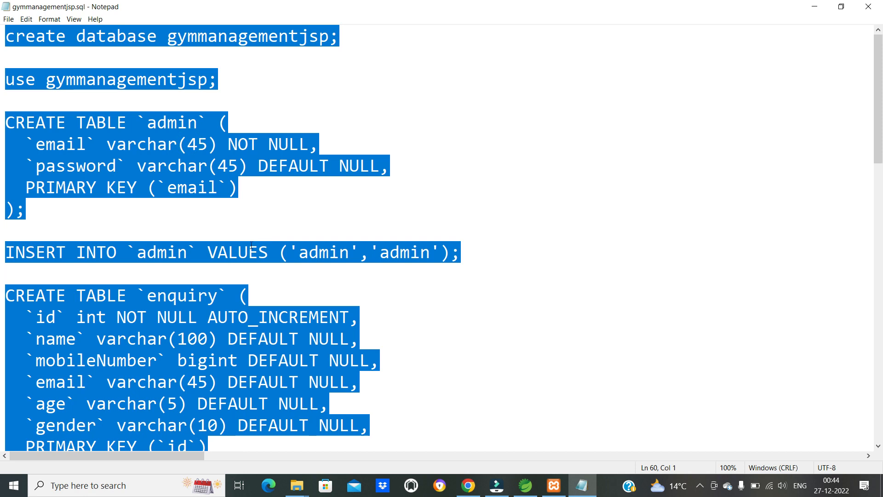
{"action": "right_click", "coordinate": [33, 37]}
{"action": "left_click", "coordinate": [62, 65]}
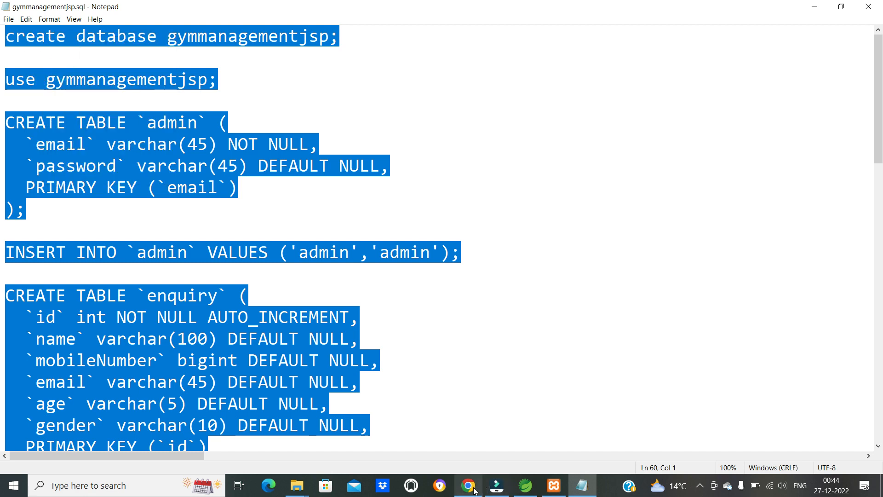
- Highlight the create database and use gymmanagementjsp lines again to review what the script sets up first
{"action": "left_click", "coordinate": [29, 55]}
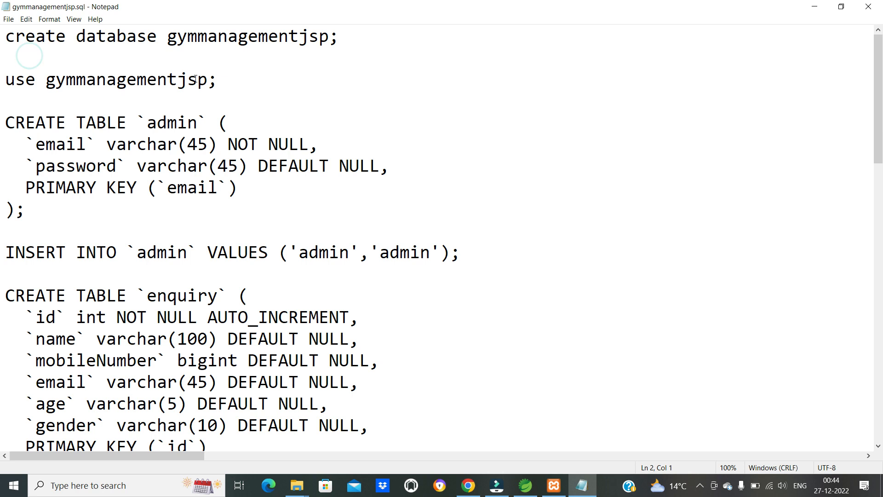
{"action": "left_click_drag", "start_coordinate": [247, 88], "coordinate": [5, 36]}
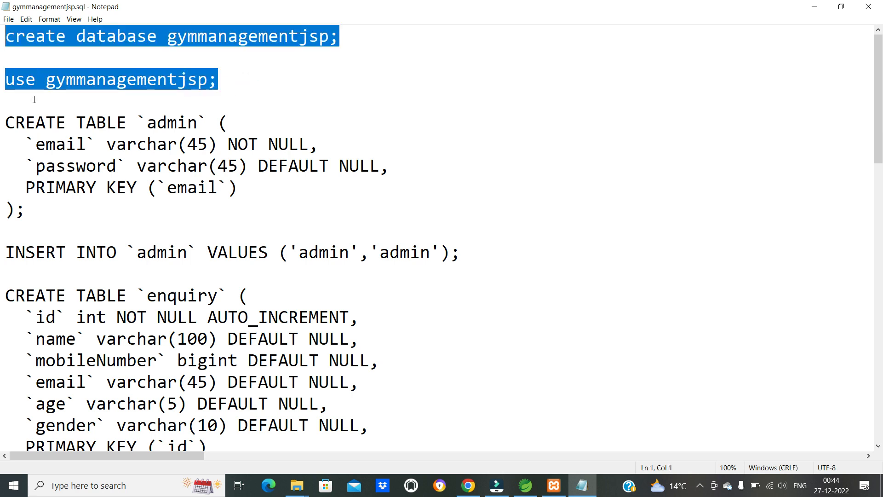
{"action": "left_click", "coordinate": [57, 125]}
{"action": "left_click_drag", "start_coordinate": [9, 36], "coordinate": [233, 81]}
{"action": "left_click", "coordinate": [177, 144]}
- Copy the complete gymmanagementjsp.sql script and paste it into phpMyAdmin's SQL query editor for server 127.0.0.1
{"action": "key", "text": "ctrl+a"}
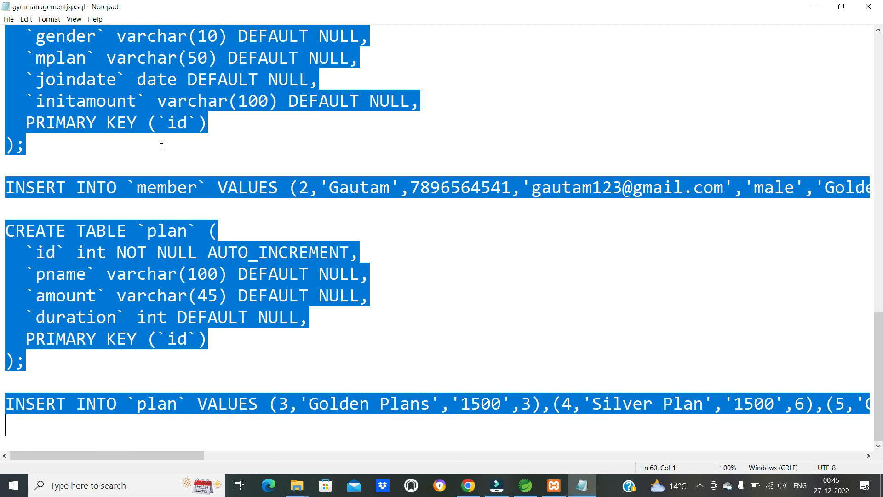
{"action": "right_click", "coordinate": [82, 65]}
{"action": "left_click", "coordinate": [105, 98]}
{"action": "left_click", "coordinate": [468, 485]}
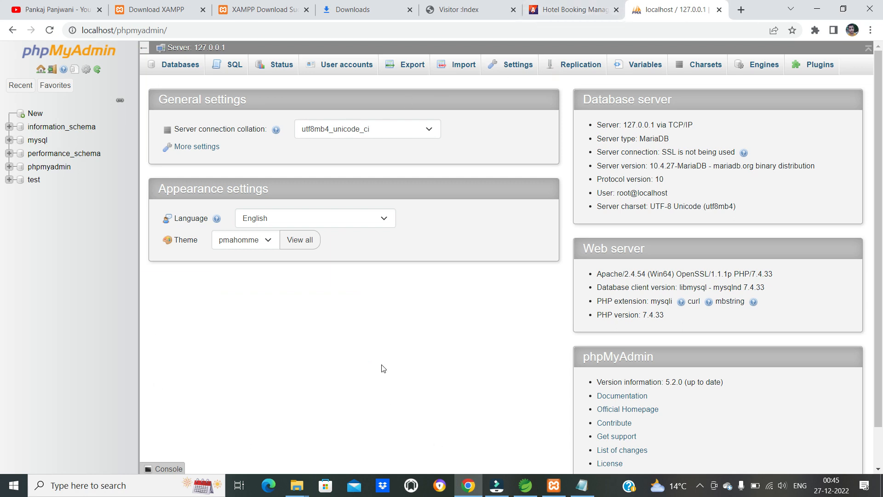
{"action": "left_click", "coordinate": [234, 66]}
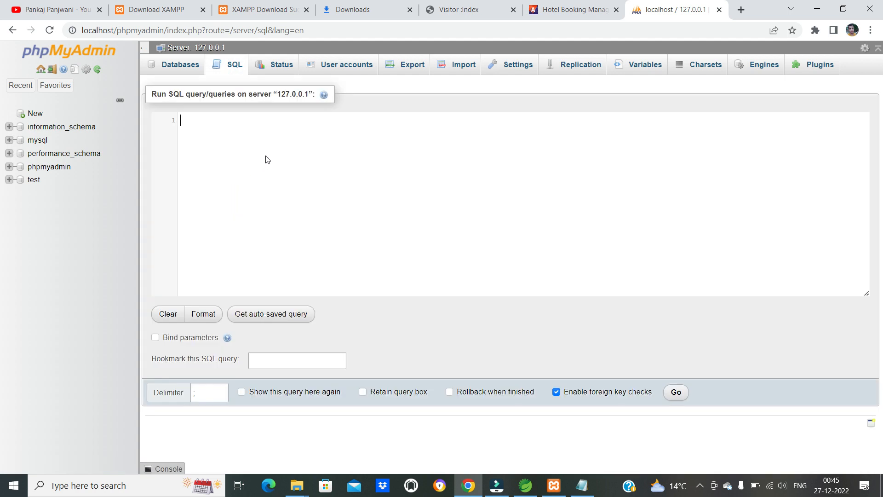
{"action": "left_click", "coordinate": [266, 156]}
{"action": "key", "text": "ctrl+v"}
{"action": "scroll", "coordinate": [266, 156], "scroll_direction": "up", "scroll_amount": 10}
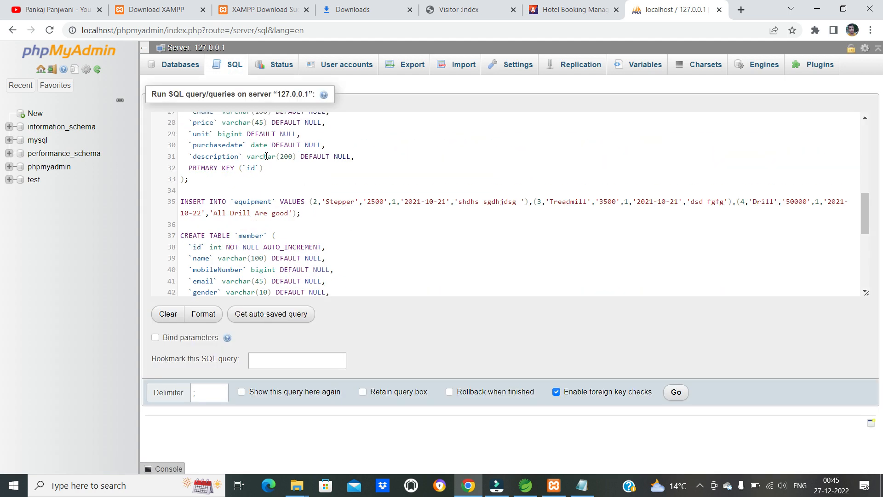
- Review the create database and use gymmanagementjsp lines at the top of the query, and run the whole script on the server
{"action": "left_click_drag", "start_coordinate": [268, 143], "coordinate": [180, 120]}
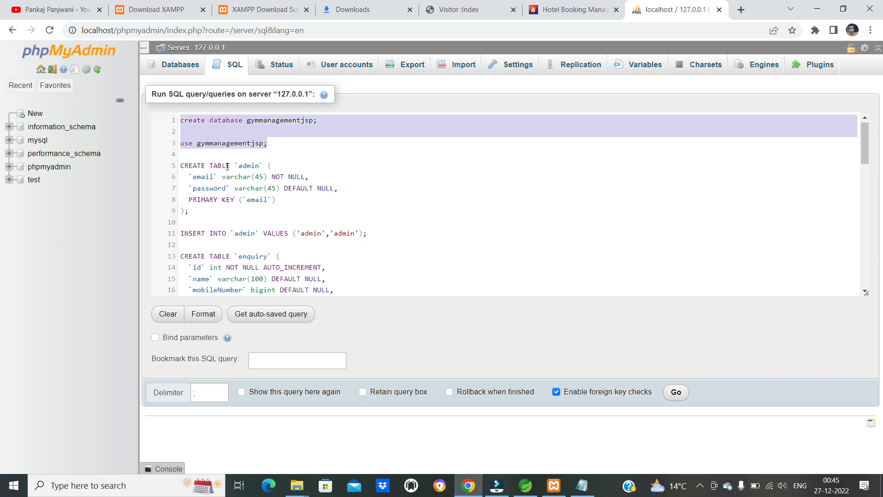
{"action": "left_click", "coordinate": [226, 166]}
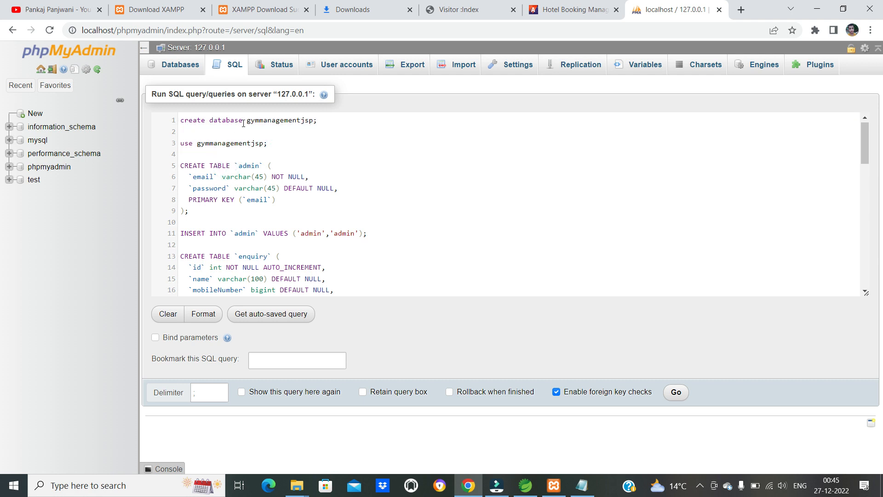
{"action": "left_click_drag", "start_coordinate": [247, 123], "coordinate": [327, 121]}
{"action": "left_click", "coordinate": [185, 143]}
{"action": "left_click_drag", "start_coordinate": [206, 143], "coordinate": [270, 143]}
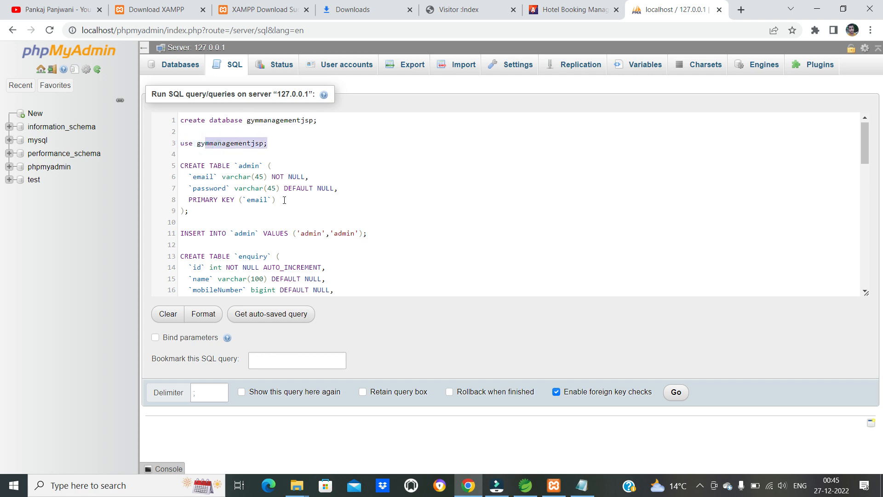
{"action": "left_click", "coordinate": [685, 395]}
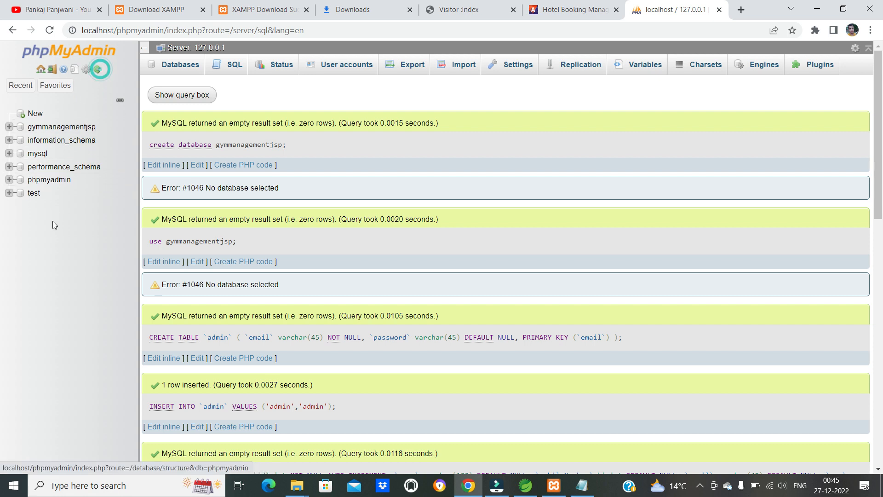
- Open the gymmanagementjsp database and browse the rows of its admin table
{"action": "left_click", "coordinate": [64, 126]}
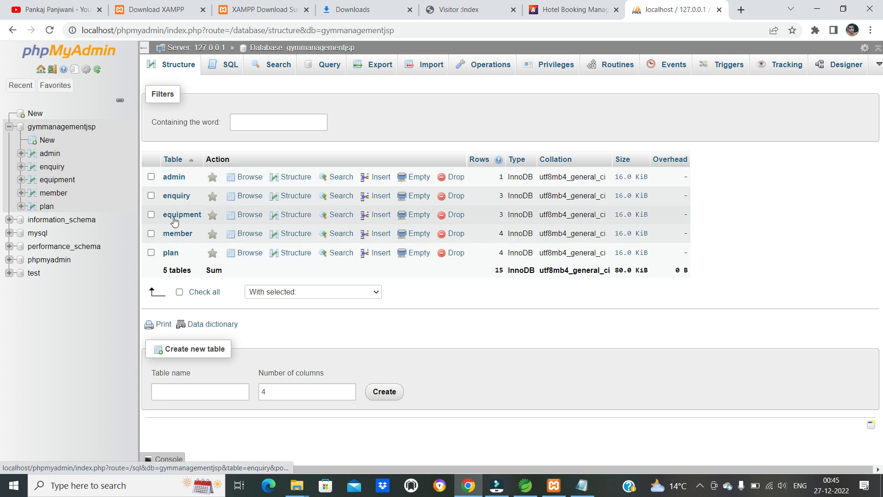
{"action": "left_click", "coordinate": [173, 178]}
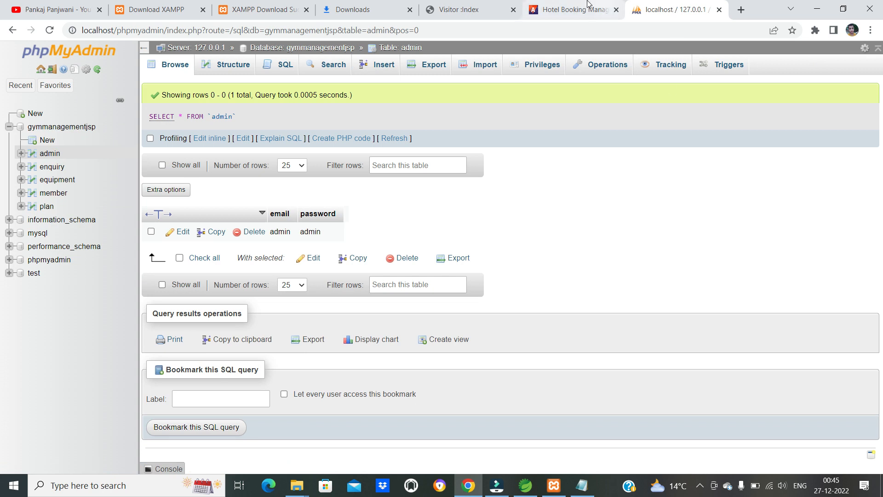
- Return to the Gym Management System site at localhost:8082/Gym_Management_System/ and reload its Admin Login page
{"action": "left_click", "coordinate": [566, 10]}
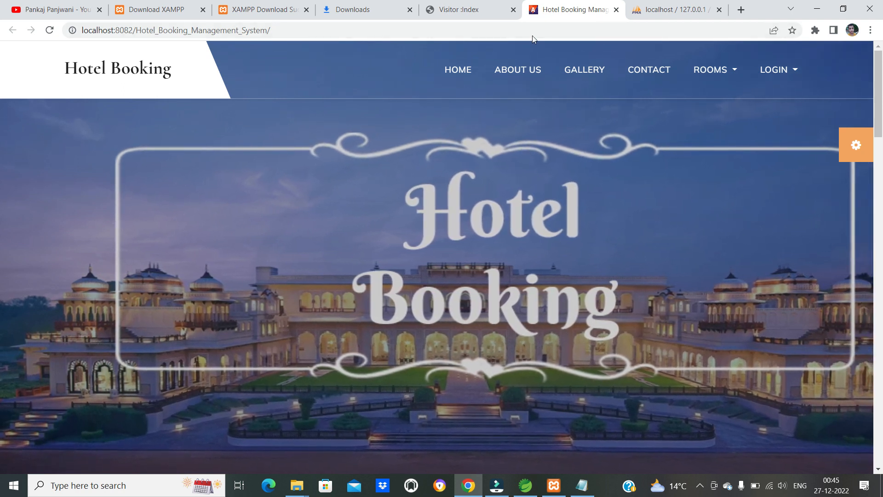
{"action": "left_click", "coordinate": [458, 6]}
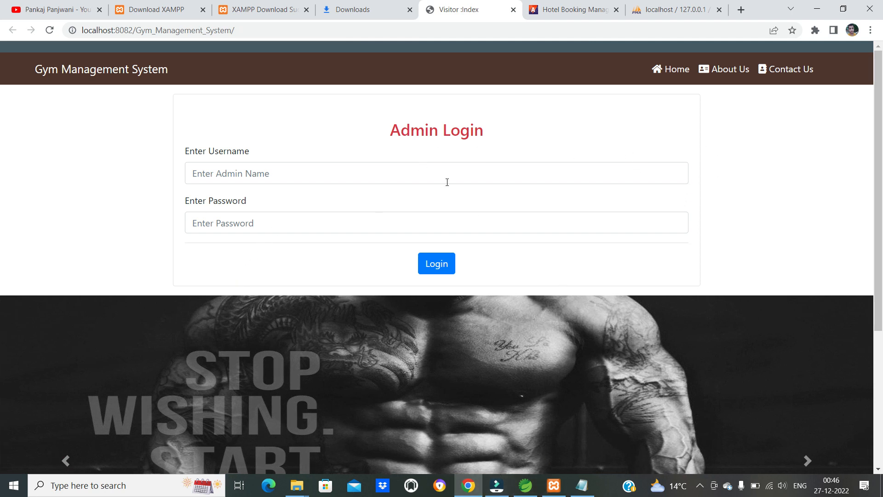
{"action": "left_click", "coordinate": [340, 32]}
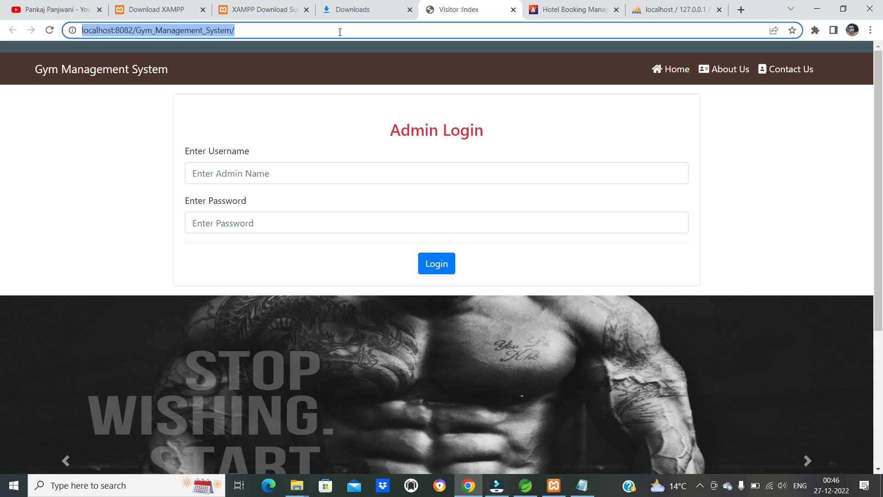
{"action": "key", "text": "Return"}
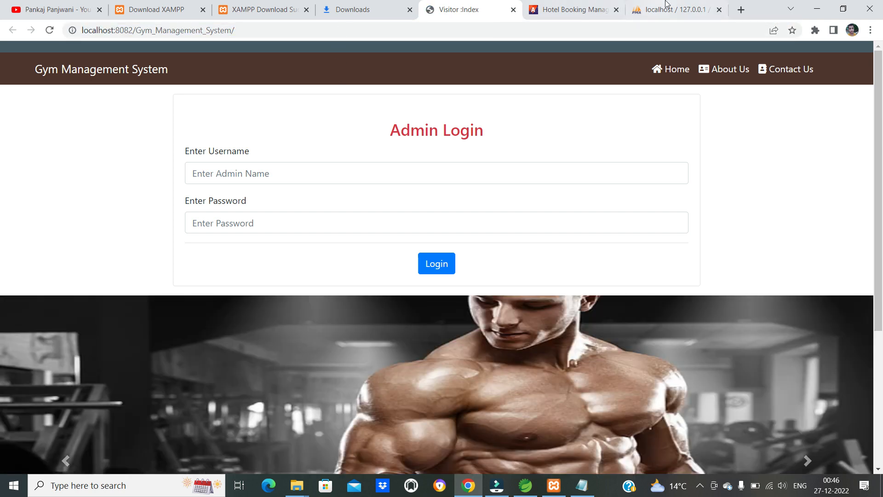
- Log in as admin with the account password, decline to save it in the browser, and open the Total Enquiries list
{"action": "left_click", "coordinate": [237, 184]}
{"action": "type", "text": "admin"}
{"action": "key", "text": "Tab"}
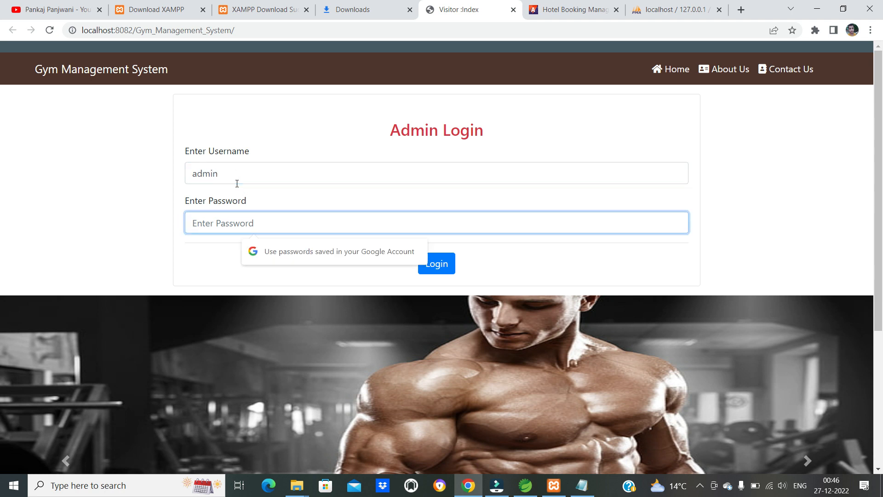
{"action": "type", "text": "12345"}
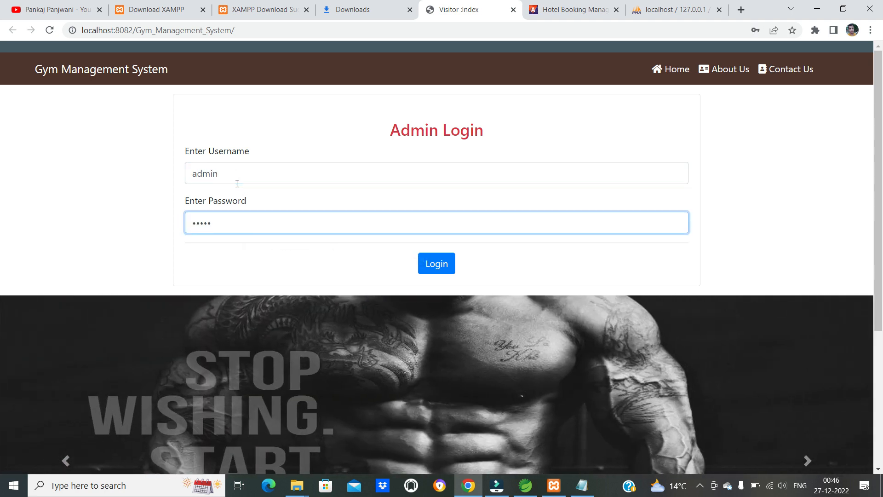
{"action": "left_click", "coordinate": [435, 264]}
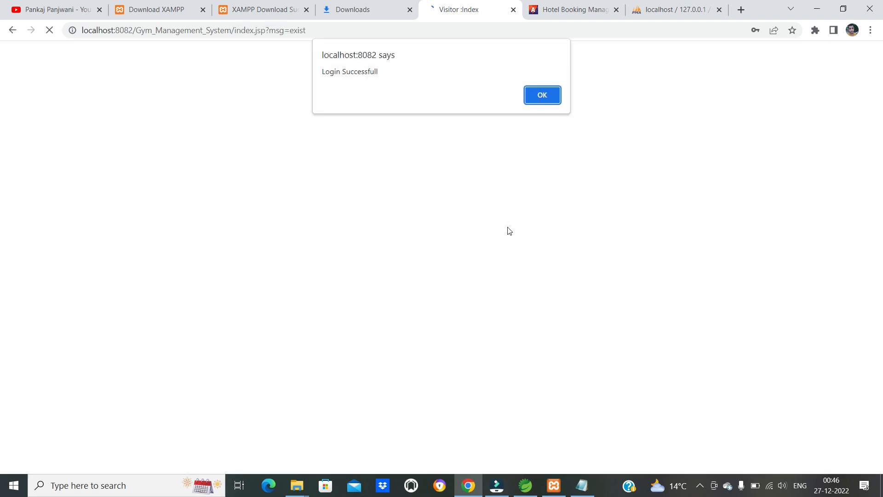
{"action": "left_click", "coordinate": [542, 96]}
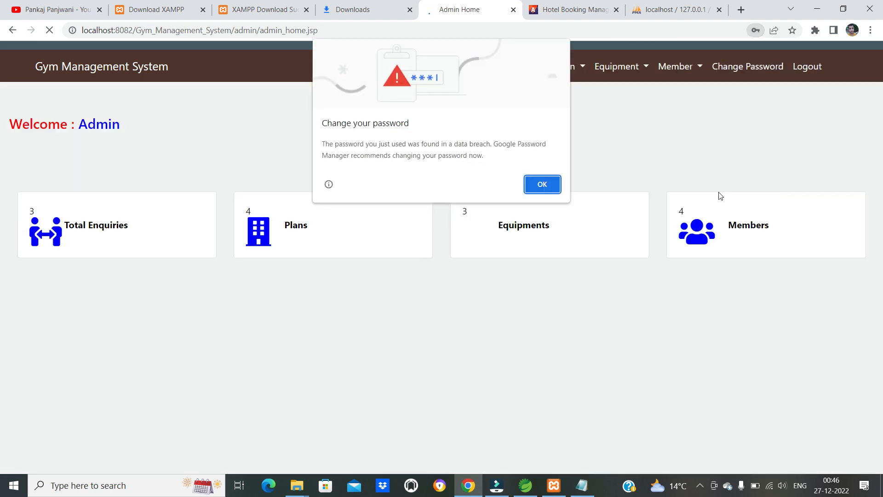
{"action": "left_click", "coordinate": [543, 184]}
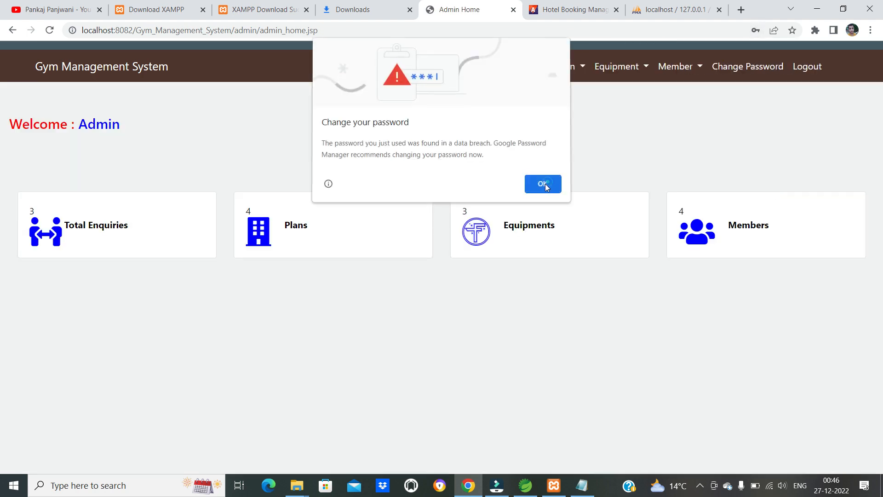
{"action": "left_click", "coordinate": [775, 194]}
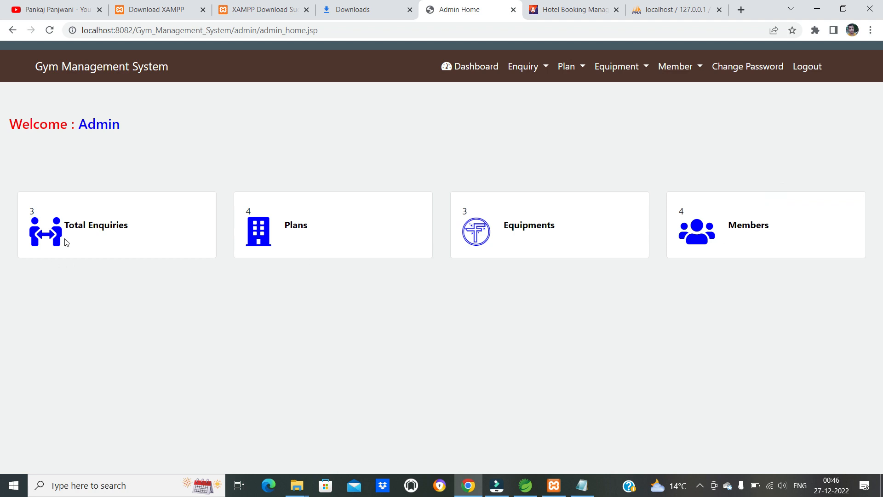
{"action": "left_click", "coordinate": [104, 226]}
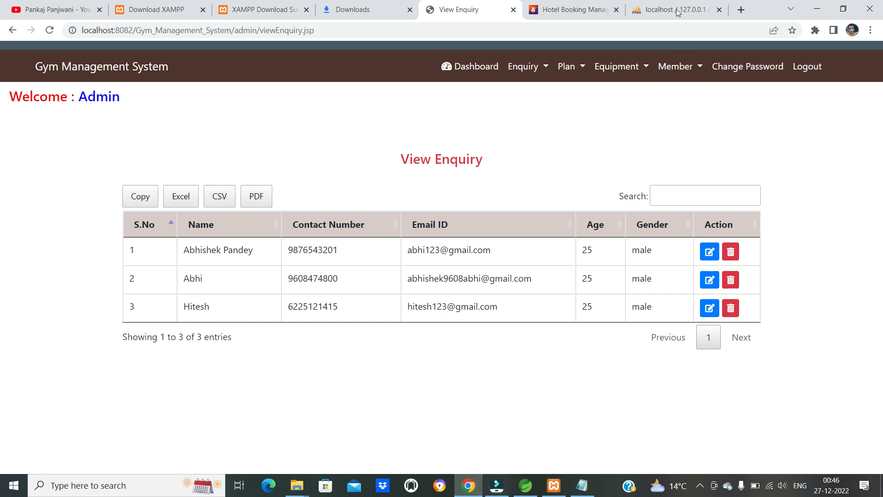
- Stop the Apache and MySQL modules in XAMPP and close the XAMPP Control Panel
{"action": "left_click", "coordinate": [298, 486]}
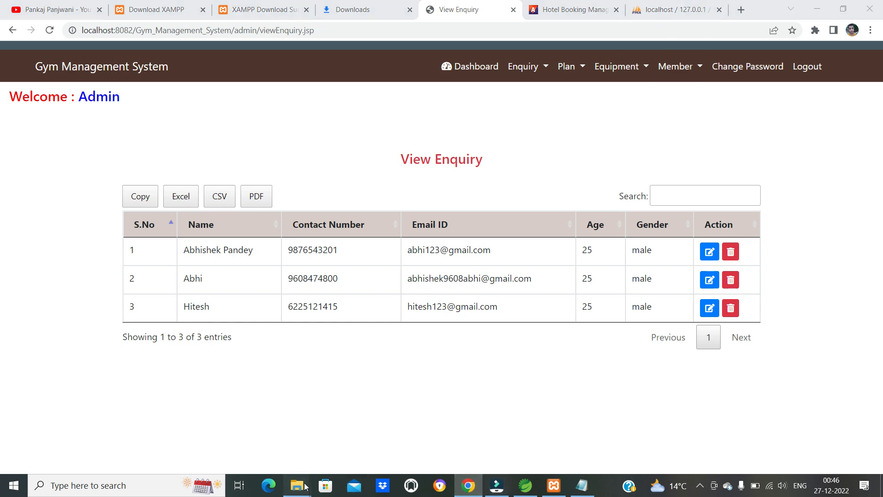
{"action": "left_click", "coordinate": [276, 455]}
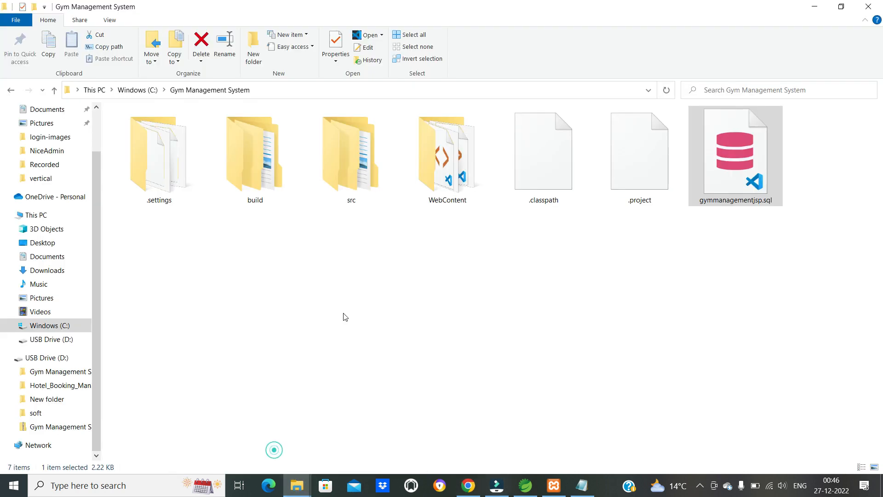
{"action": "left_click", "coordinate": [425, 260]}
{"action": "left_click", "coordinate": [565, 481]}
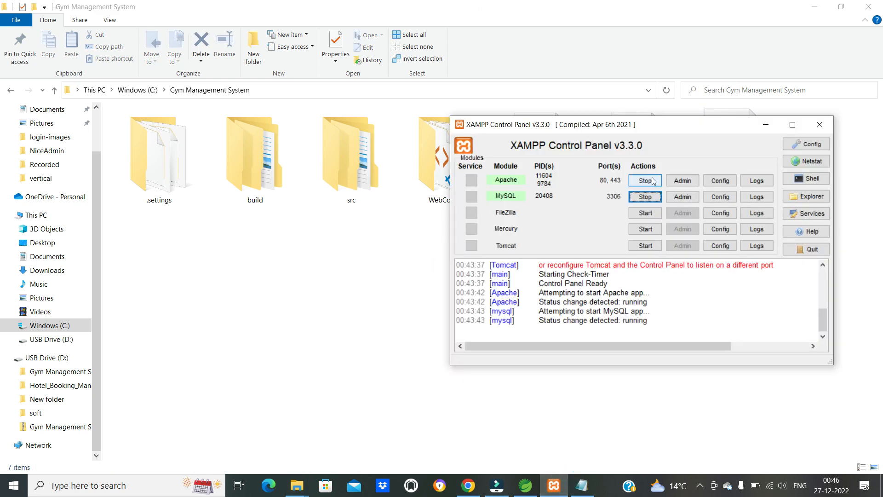
{"action": "left_click", "coordinate": [653, 181]}
{"action": "left_click", "coordinate": [645, 197]}
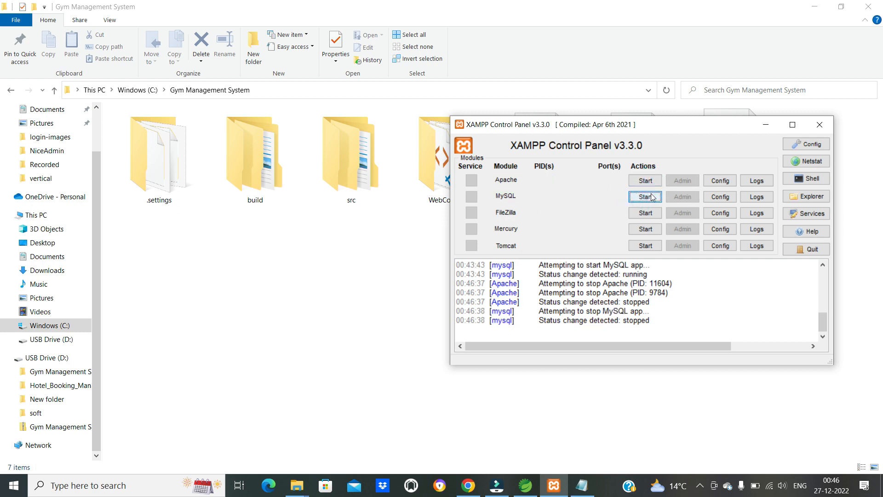
{"action": "left_click", "coordinate": [820, 124]}
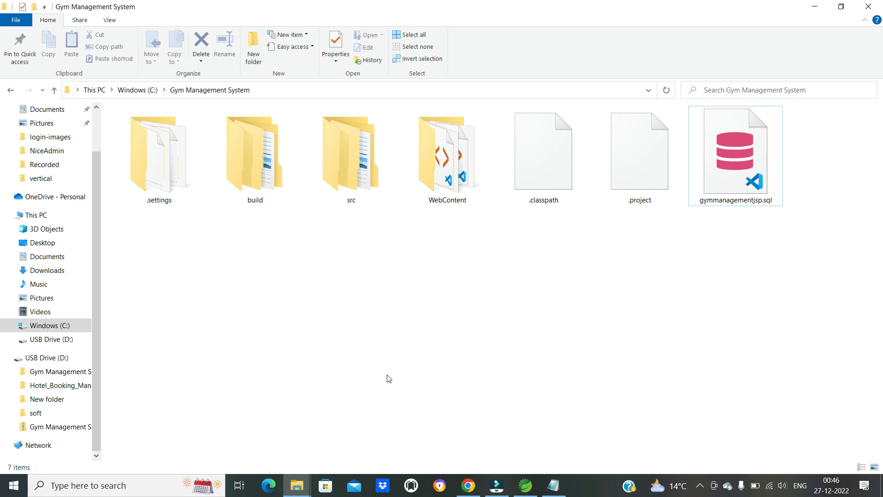
- Switch to Spring Tool Suite 4 and exit it, confirming the exit
{"action": "left_click", "coordinate": [525, 485]}
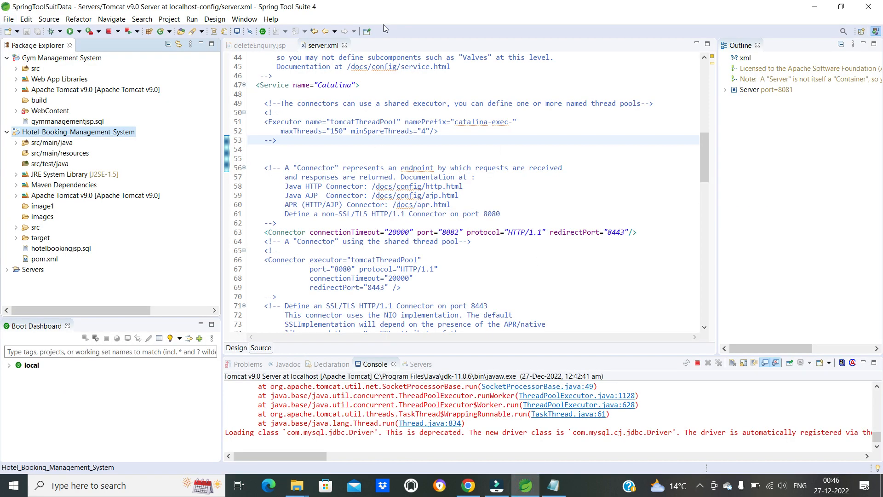
{"action": "left_click", "coordinate": [869, 6]}
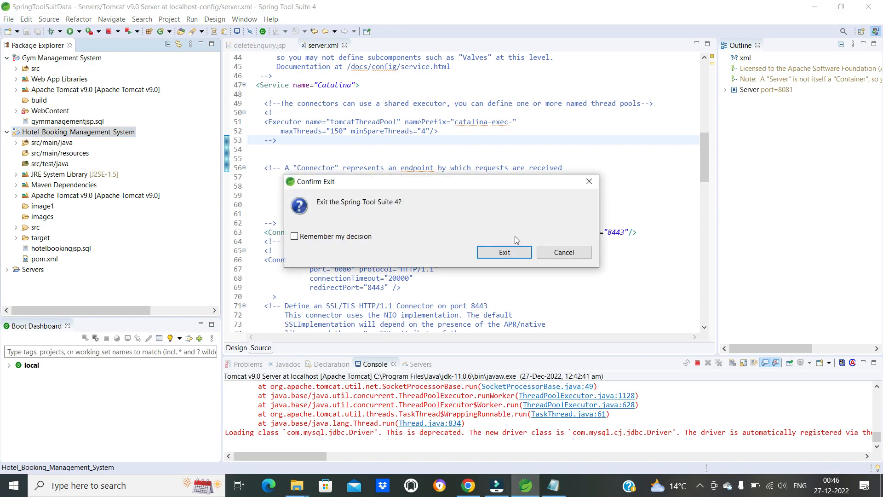
{"action": "left_click", "coordinate": [495, 251]}
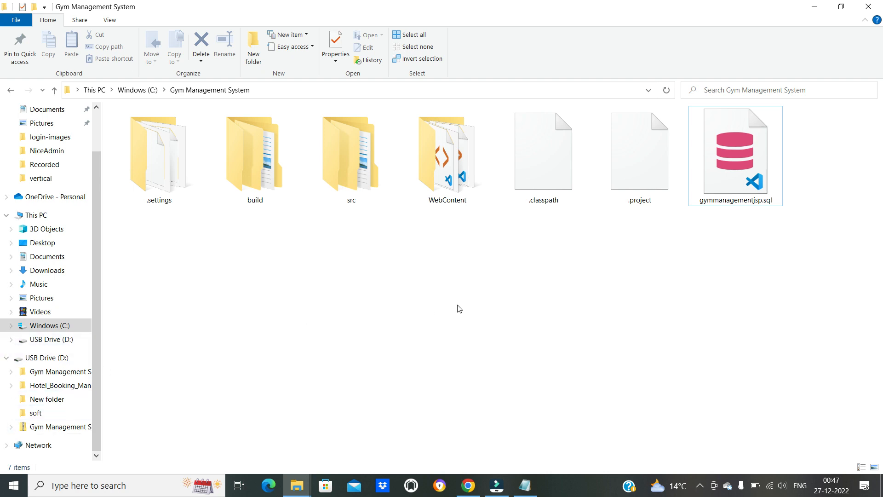
- Relaunch Spring Tool Suite by running SpringToolSuite4.exe from the sts-4.6.0.RELEASE folder on the C: drive
{"action": "left_click", "coordinate": [59, 327]}
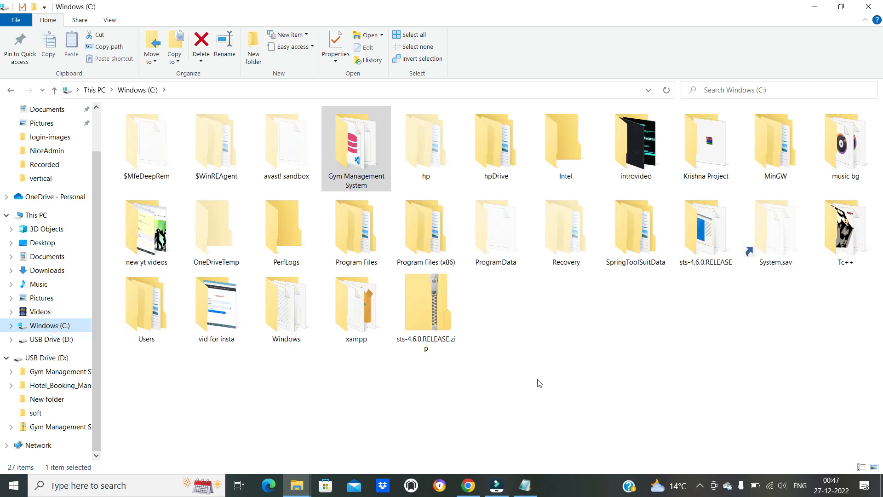
{"action": "double_click", "coordinate": [717, 237]}
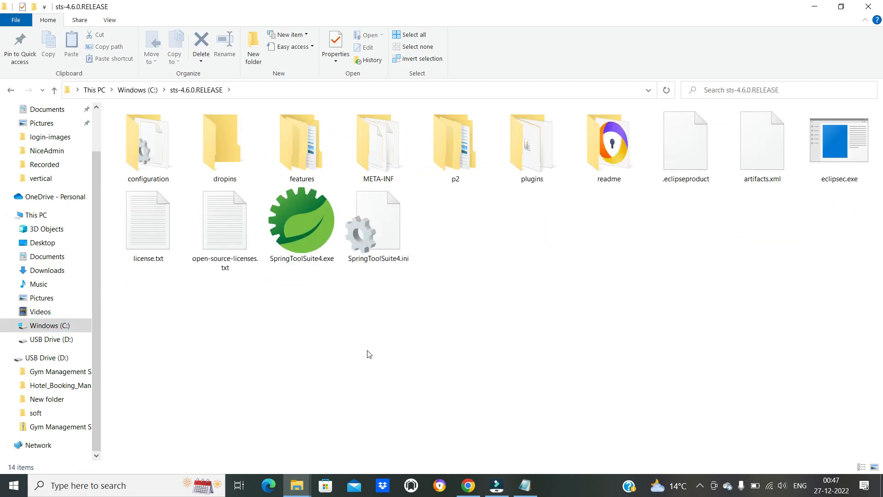
{"action": "double_click", "coordinate": [313, 230]}
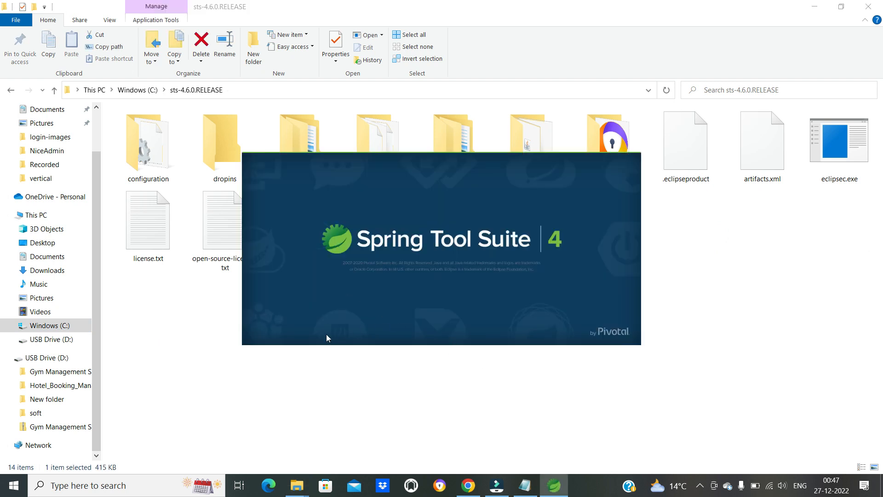
{"action": "left_click", "coordinate": [133, 90]}
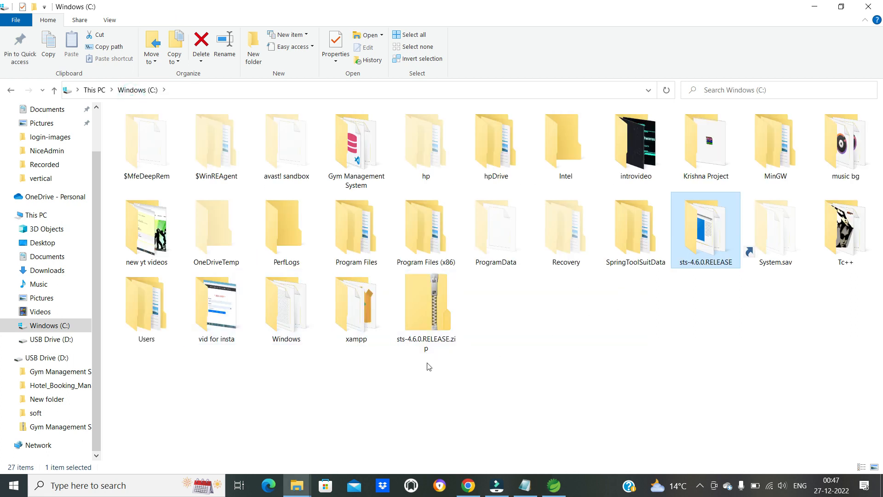
{"action": "double_click", "coordinate": [699, 235]}
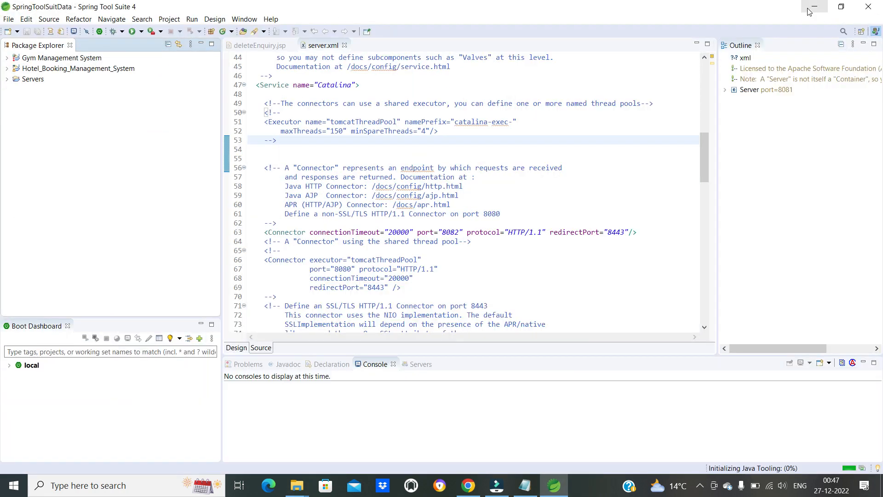
- Search Windows for xampp, open the XAMPP Control Panel, and move its window near the middle of the screen
{"action": "left_click", "coordinate": [128, 490]}
{"action": "type", "text": "xamp"}
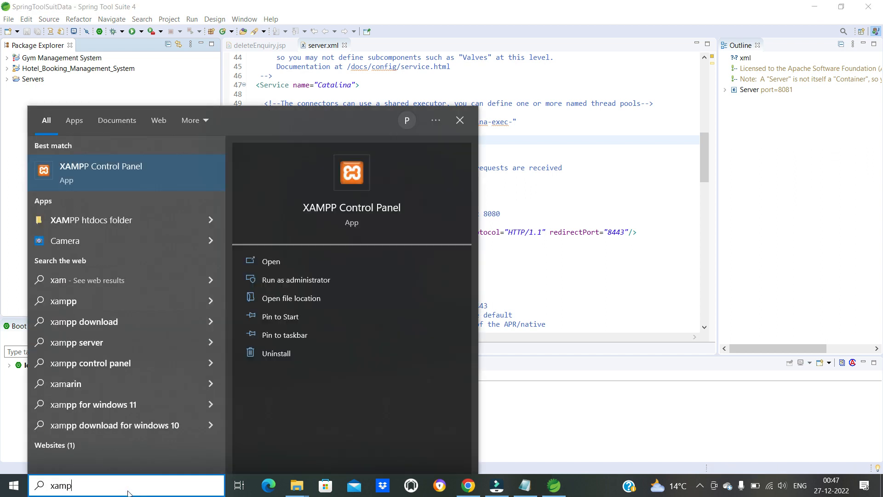
{"action": "type", "text": "p"}
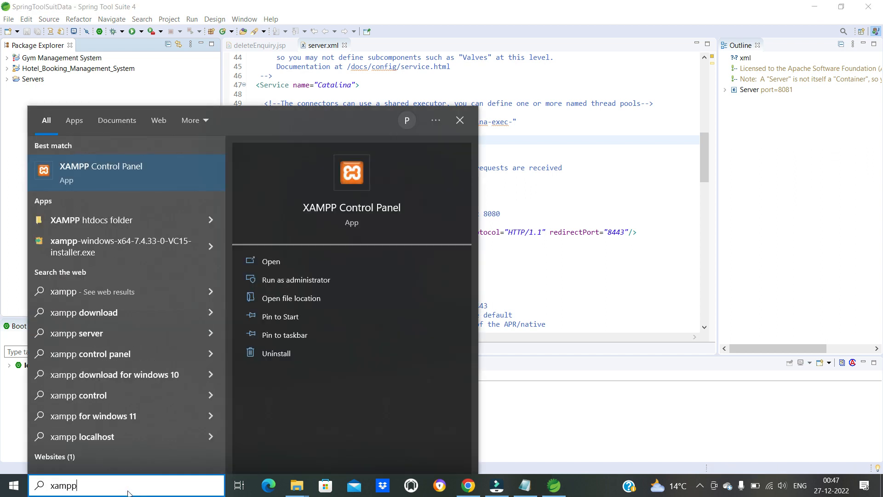
{"action": "left_click", "coordinate": [91, 184]}
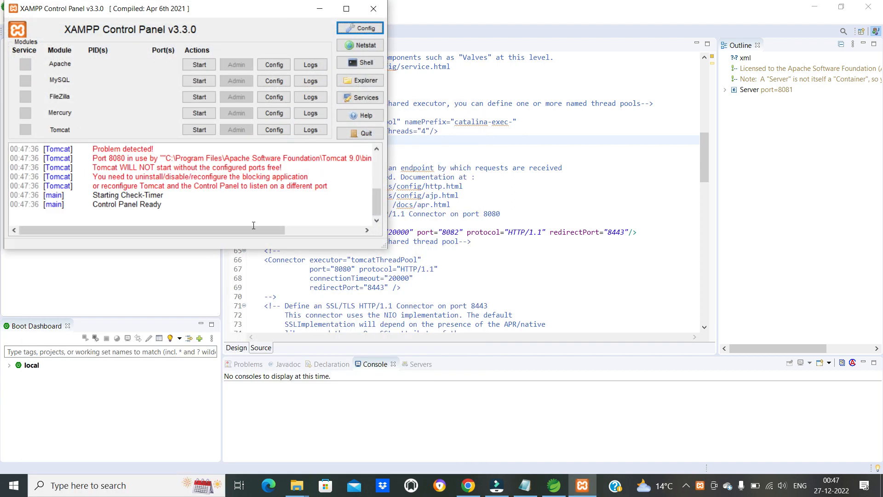
{"action": "left_click_drag", "start_coordinate": [149, 13], "coordinate": [615, 90]}
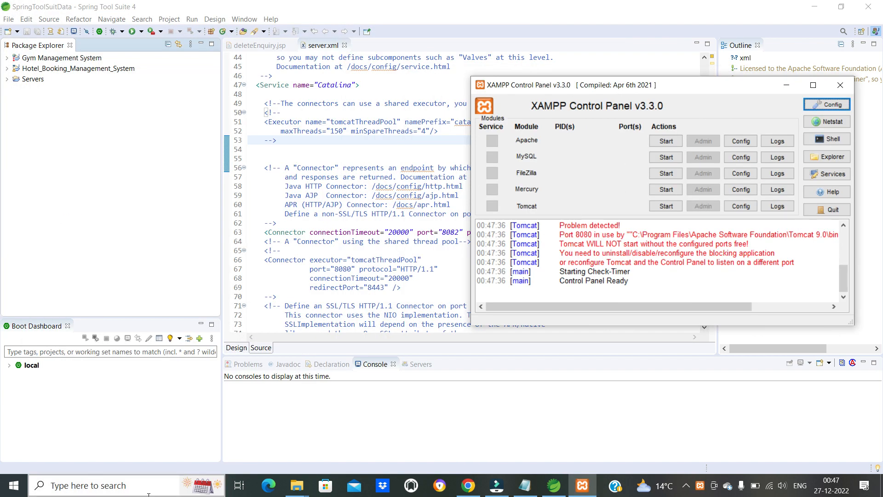
{"action": "left_click_drag", "start_coordinate": [620, 89], "coordinate": [523, 92]}
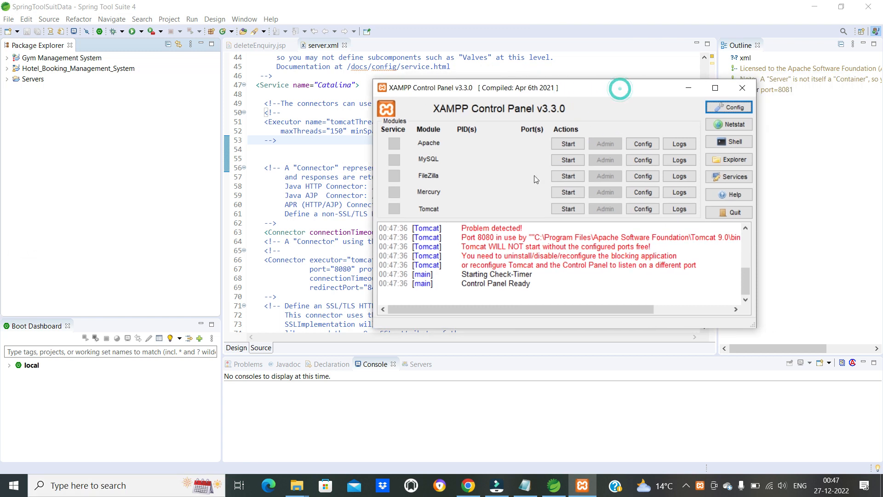
- Start the MySQL module in XAMPP and run the Gym Management System project on the existing Tomcat v9.0 Server at localhost in Spring Tool Suite
{"action": "left_click", "coordinate": [565, 162]}
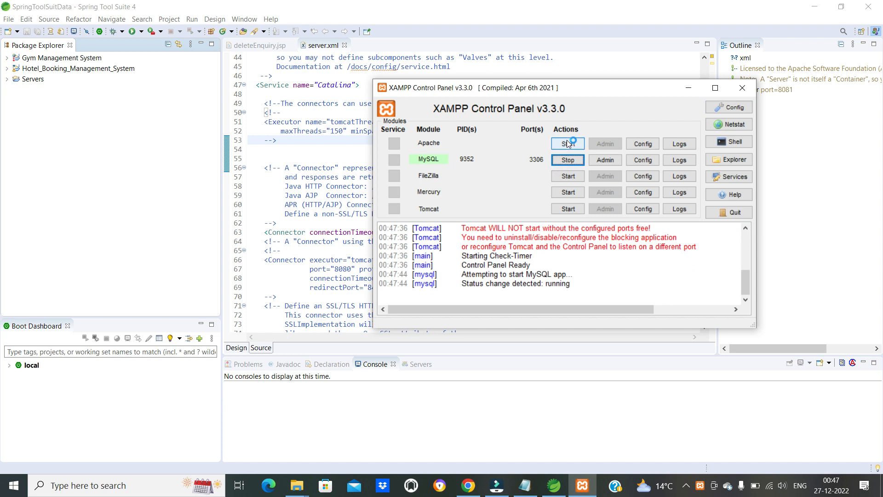
{"action": "left_click", "coordinate": [691, 92]}
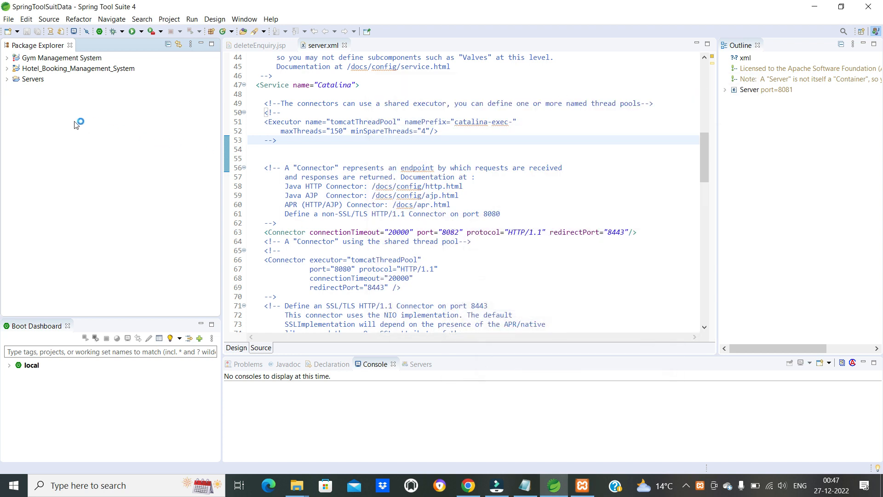
{"action": "left_click", "coordinate": [7, 58]}
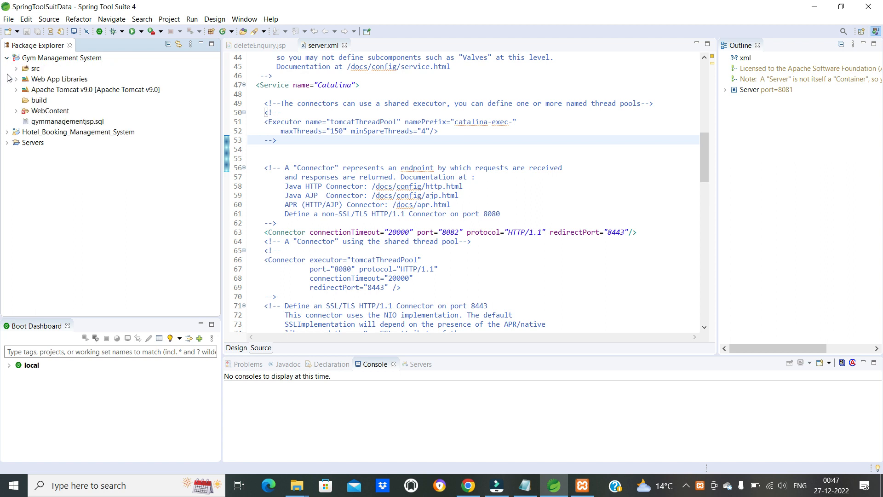
{"action": "left_click", "coordinate": [54, 62]}
{"action": "right_click", "coordinate": [55, 65]}
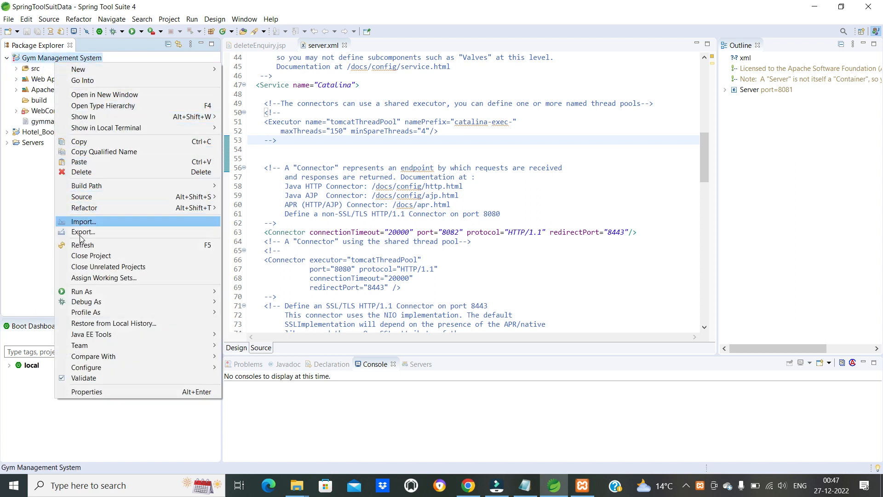
{"action": "mouse_move", "coordinate": [221, 293]}
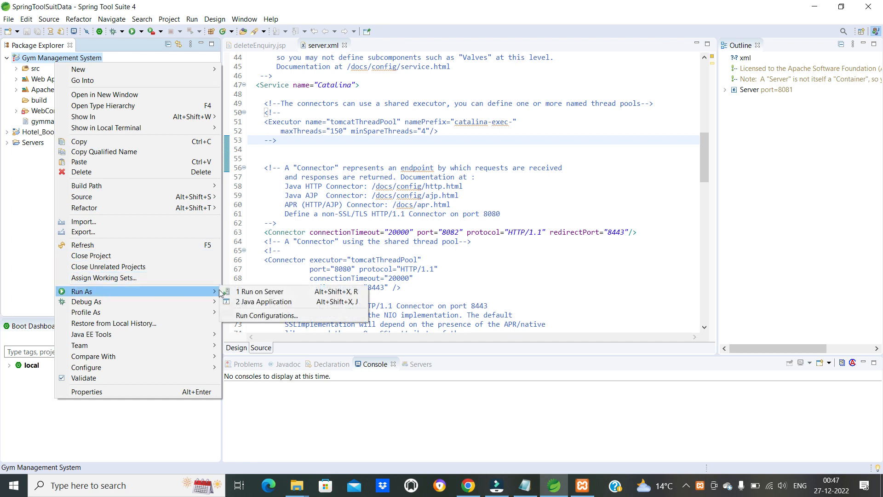
{"action": "left_click", "coordinate": [259, 292]}
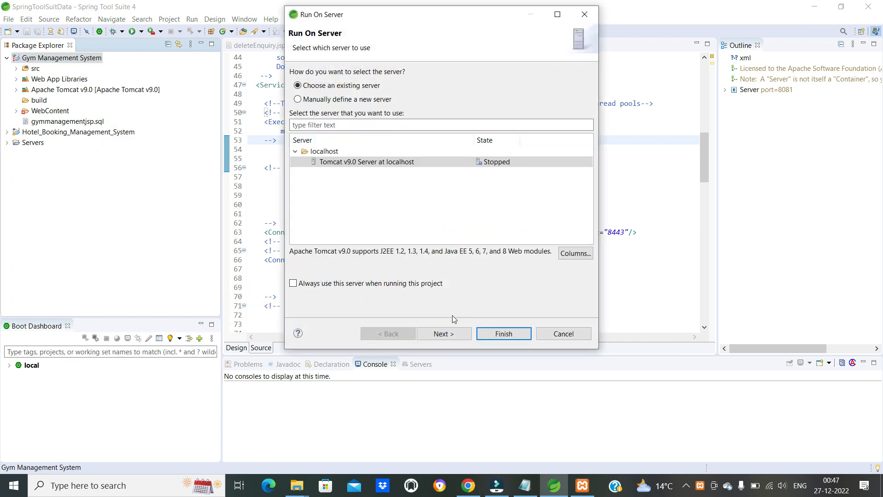
{"action": "left_click", "coordinate": [440, 332]}
{"action": "left_click", "coordinate": [502, 333]}
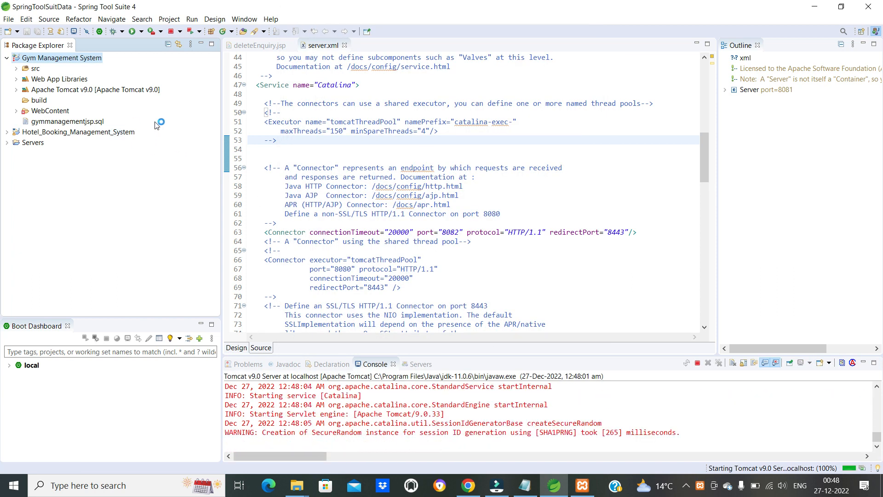
{"action": "right_click", "coordinate": [55, 62]}
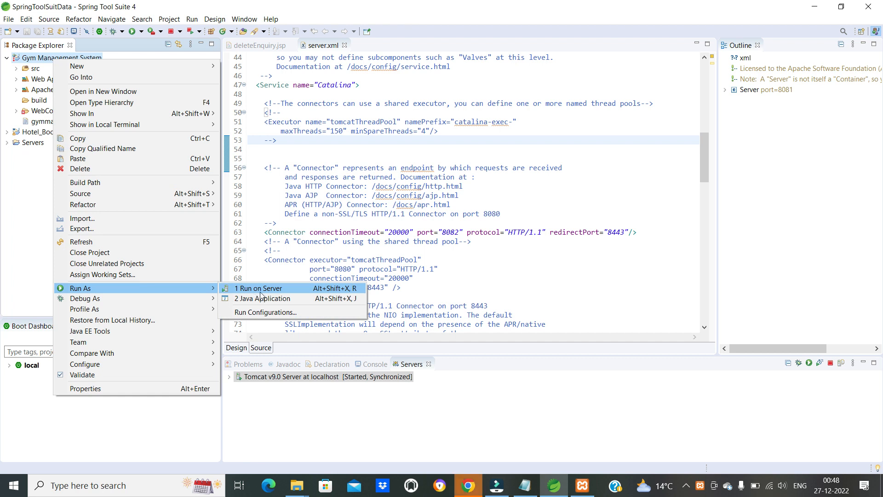
{"action": "left_click", "coordinate": [373, 164]}
{"action": "left_click", "coordinate": [373, 164]}
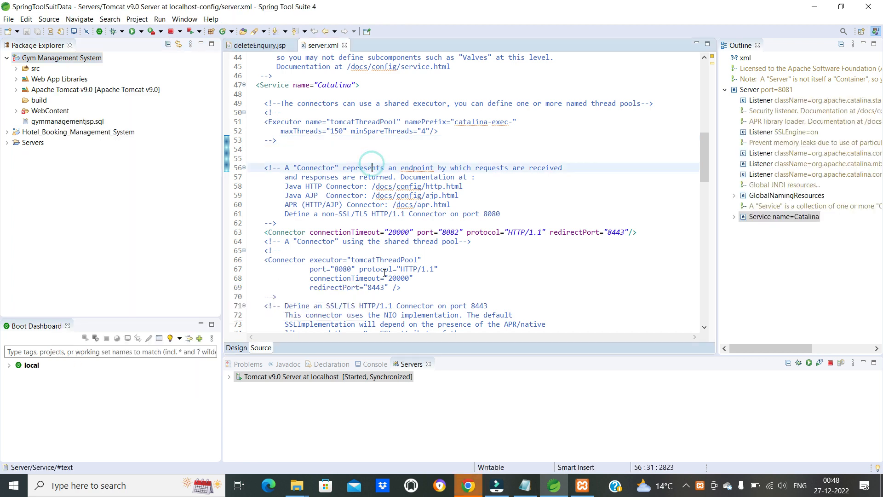
{"action": "left_click", "coordinate": [467, 486]}
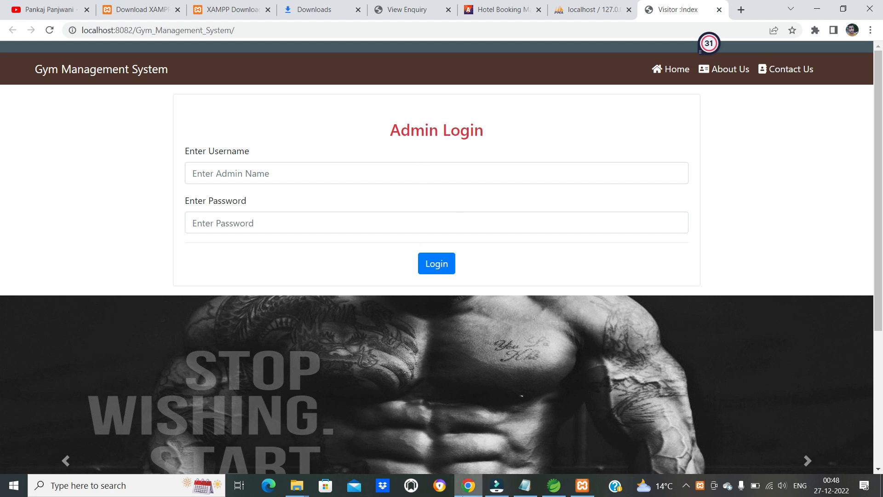
{"action": "left_click", "coordinate": [468, 488]}
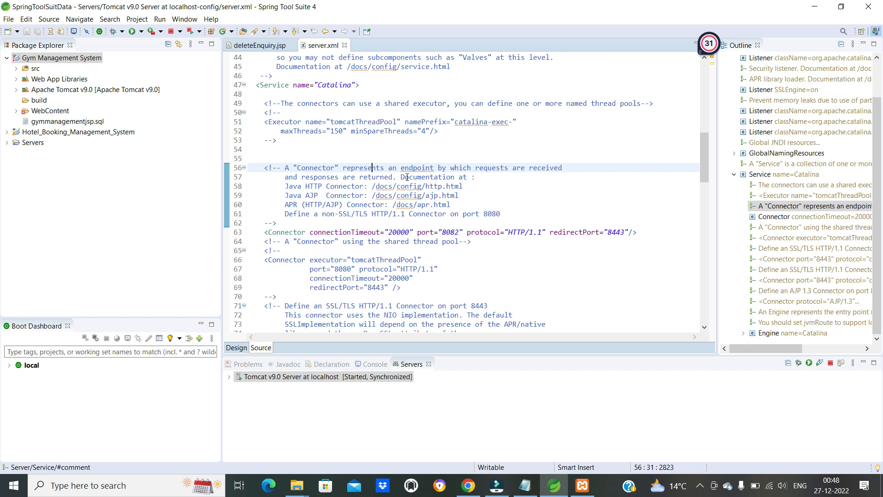
{"action": "scroll", "coordinate": [402, 185], "scroll_direction": "down", "scroll_amount": 1}
{"action": "scroll", "coordinate": [402, 185], "scroll_direction": "up", "scroll_amount": 2}
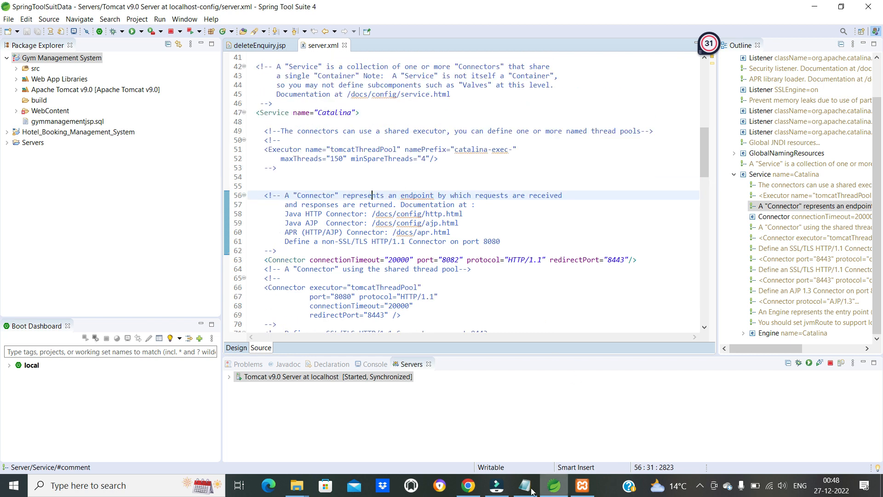
- Switch to Chrome and log in to the Gym Management System as admin with the account password, accepting the login and password alerts
{"action": "left_click", "coordinate": [468, 486]}
{"action": "left_click", "coordinate": [274, 173]}
{"action": "type", "text": "admin"}
{"action": "key", "text": "Tab"}
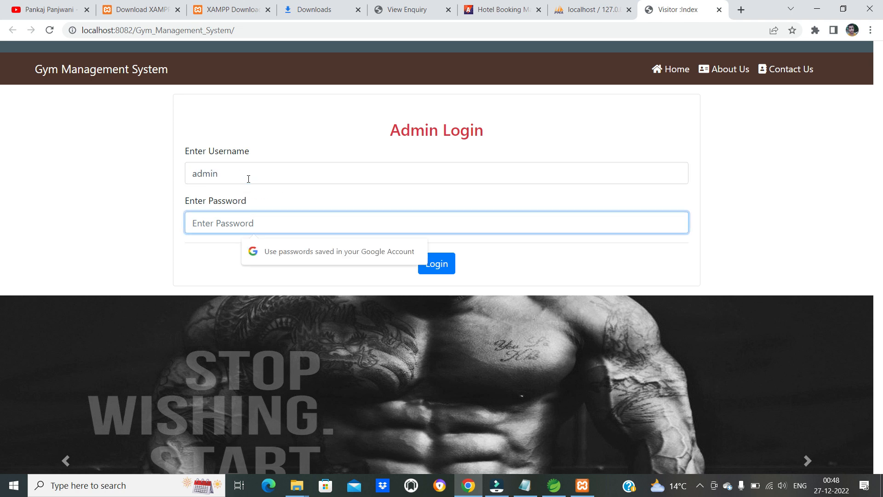
{"action": "type", "text": "1234"}
{"action": "key", "text": "Return"}
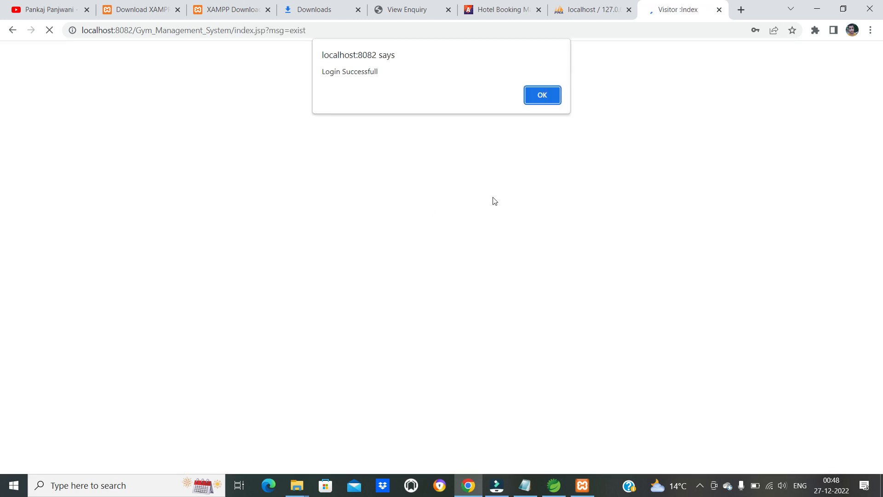
{"action": "left_click", "coordinate": [552, 96]}
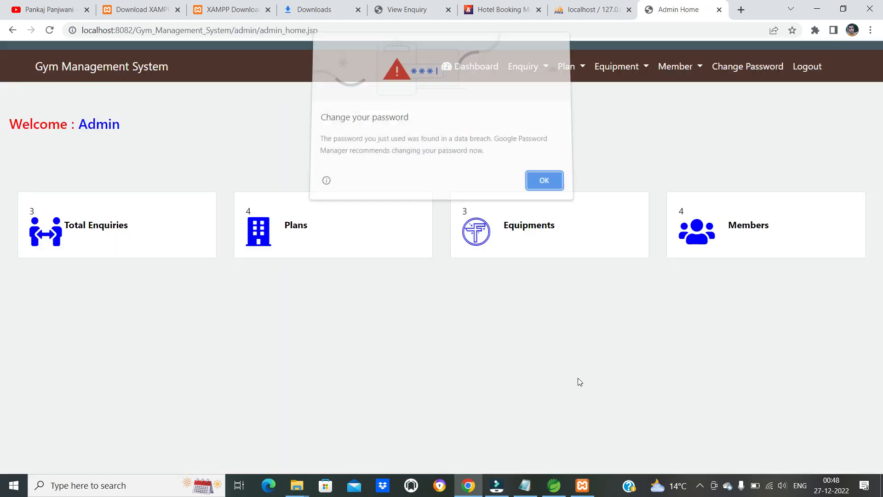
{"action": "left_click", "coordinate": [543, 185]}
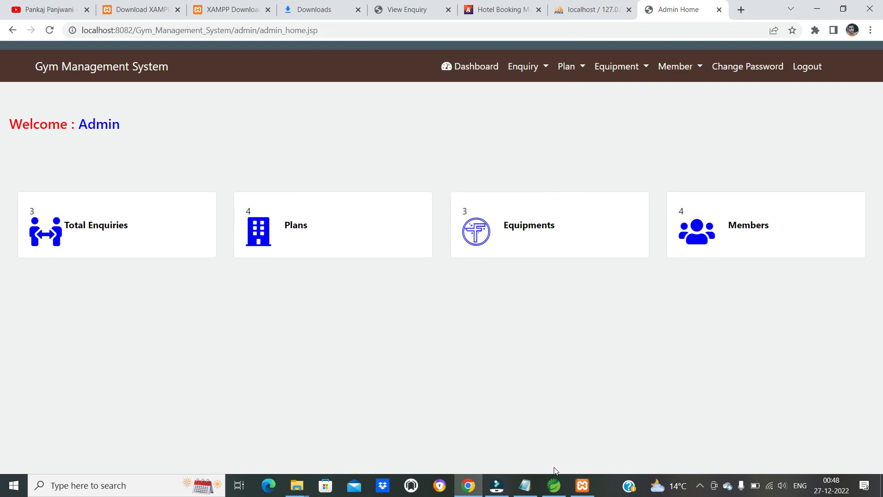
- Bring up the XAMPP Control Panel to examine the status of its modules
{"action": "left_click", "coordinate": [581, 485]}
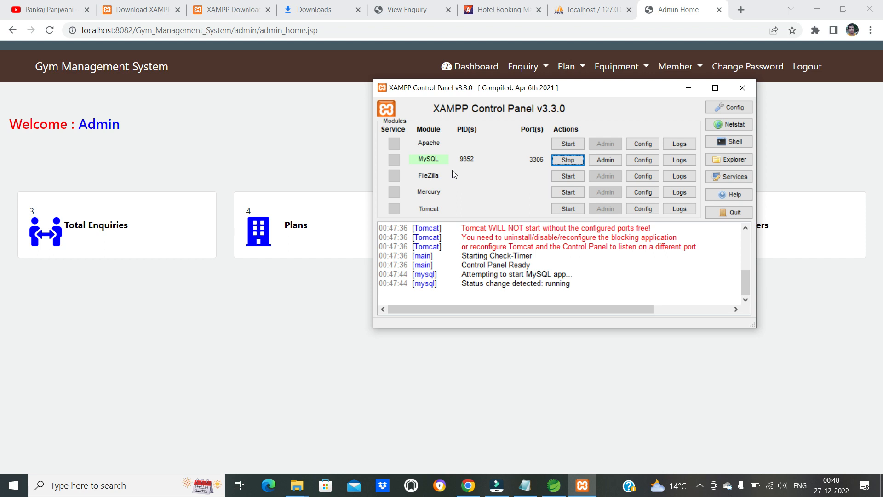
{"action": "left_click", "coordinate": [65, 480]}
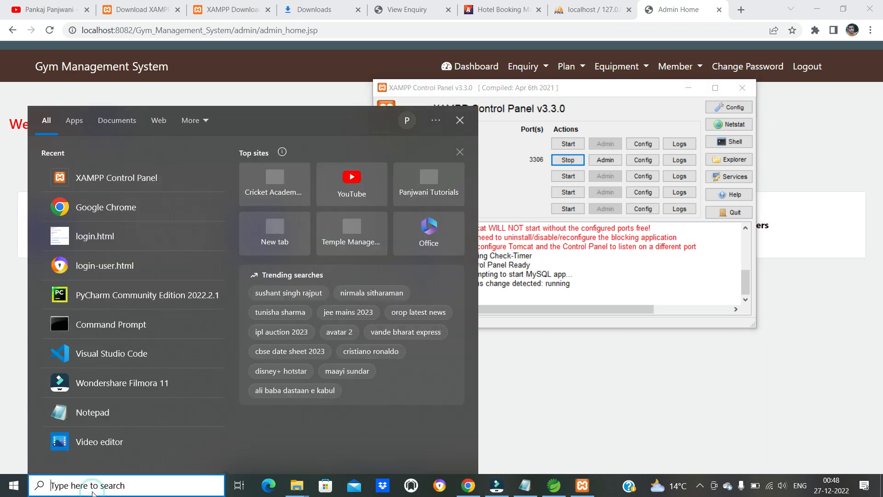
{"action": "left_click", "coordinate": [13, 403]}
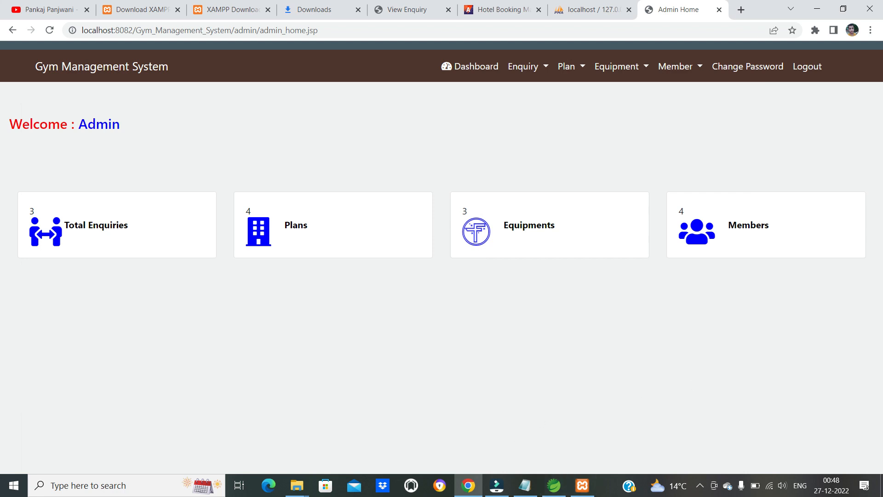
- Open Task Manager, expand it to the detailed view and show the list of Windows services
{"action": "right_click", "coordinate": [606, 486]}
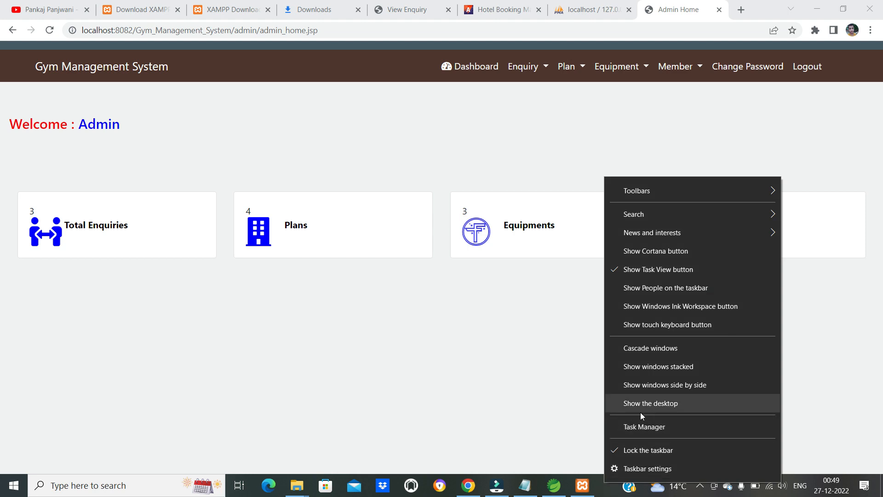
{"action": "left_click", "coordinate": [640, 427]}
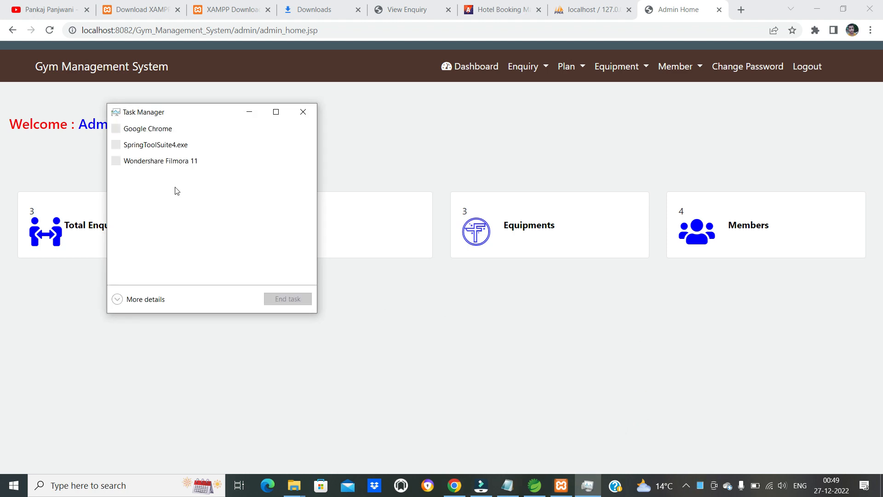
{"action": "left_click", "coordinate": [276, 111]}
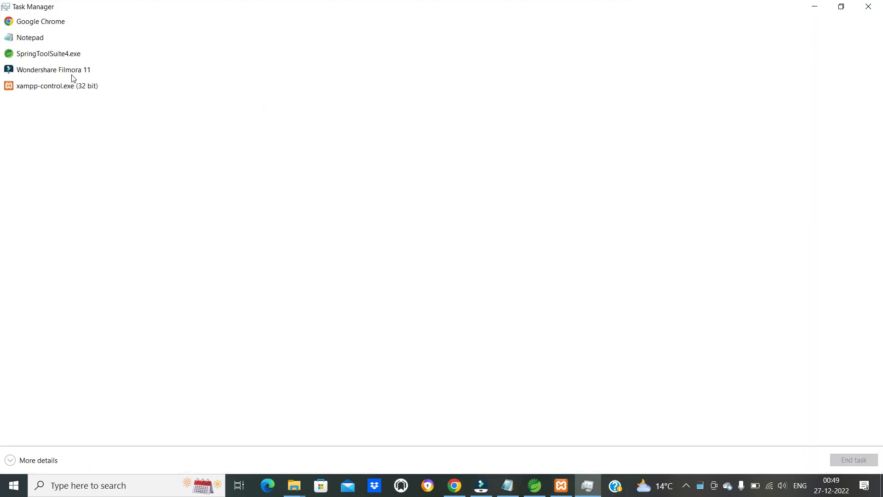
{"action": "left_click", "coordinate": [13, 459]}
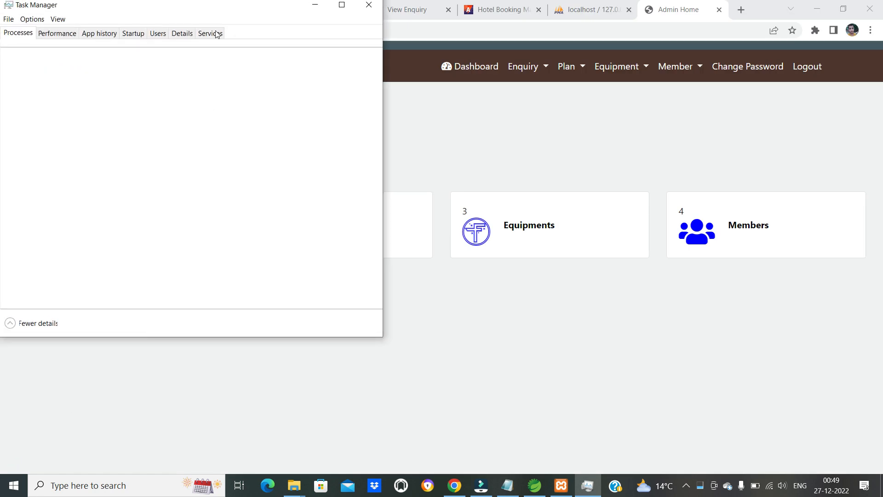
{"action": "left_click", "coordinate": [216, 34]}
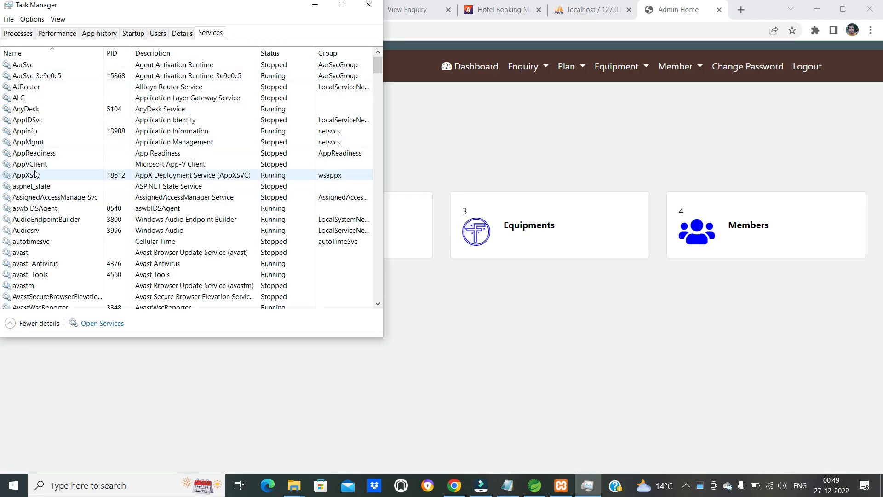
- Look through the Windows services whose names start with M, and close Task Manager
{"action": "left_click", "coordinate": [31, 165]}
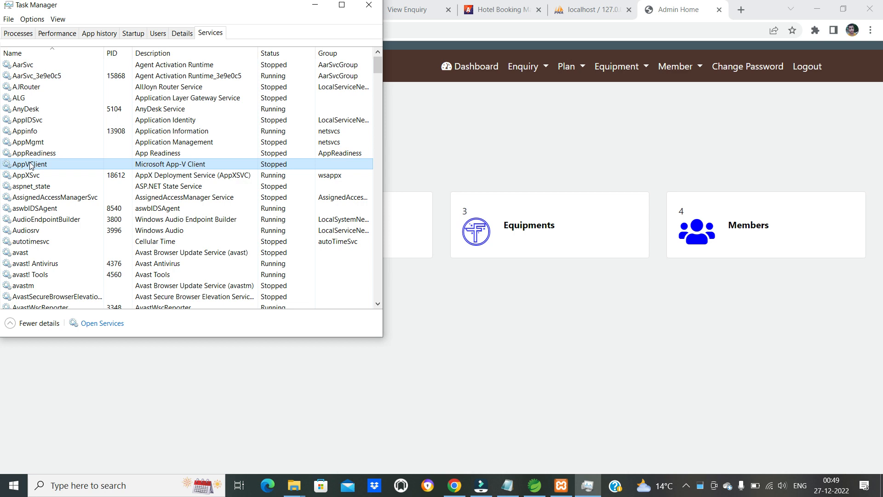
{"action": "key", "text": "m"}
{"action": "key", "text": "Down"}
{"action": "key", "text": "Down"}
{"action": "key", "text": "Down"}
{"action": "key", "text": "Down"}
{"action": "key", "text": "Down"}
{"action": "key", "text": "Down"}
{"action": "key", "text": "Down"}
{"action": "key", "text": "Down"}
{"action": "key", "text": "Down"}
{"action": "key", "text": "Down"}
{"action": "key", "text": "Down"}
{"action": "key", "text": "Down"}
{"action": "key", "text": "Down"}
{"action": "key", "text": "Down"}
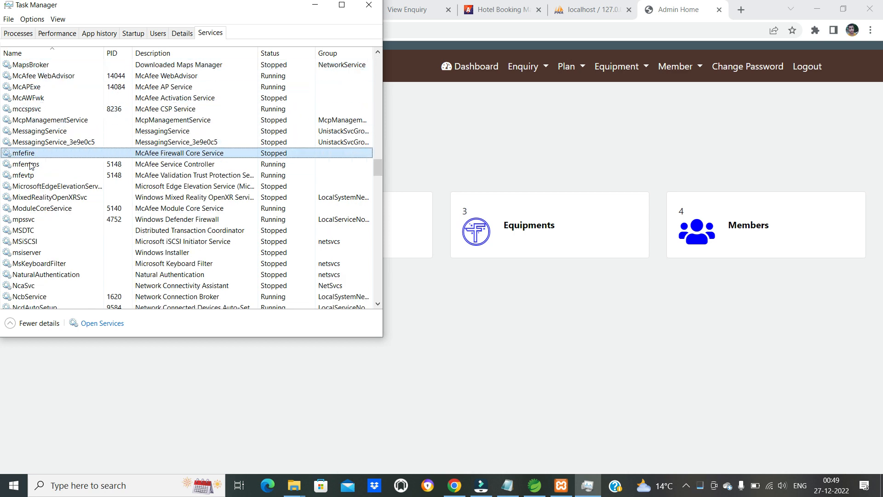
{"action": "key", "text": "Down"}
{"action": "key", "text": "Down"}
{"action": "key", "text": "Down"}
{"action": "key", "text": "Down"}
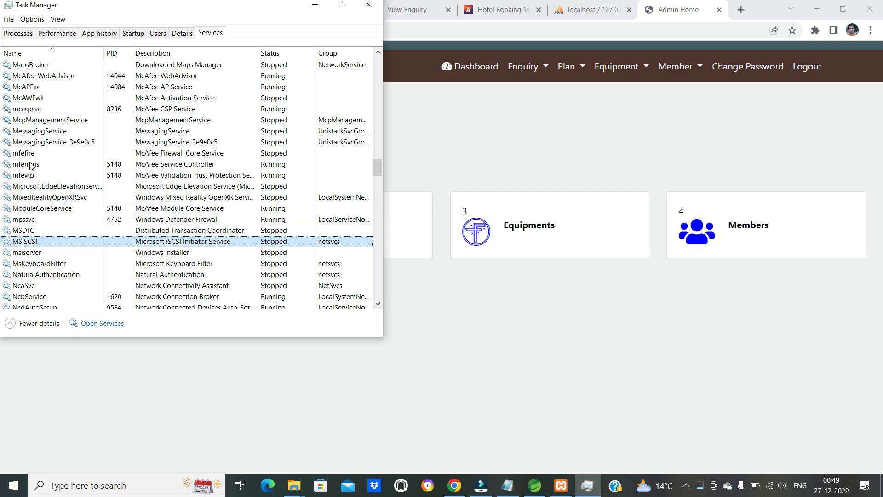
{"action": "key", "text": "m"}
{"action": "key", "text": "Down"}
{"action": "key", "text": "Down"}
{"action": "key", "text": "m"}
{"action": "key", "text": "m"}
{"action": "key", "text": "m"}
{"action": "key", "text": "m"}
{"action": "key", "text": "m"}
{"action": "key", "text": "m"}
{"action": "key", "text": "m"}
{"action": "key", "text": "m"}
{"action": "key", "text": "m"}
{"action": "key", "text": "m"}
{"action": "key", "text": "m"}
{"action": "key", "text": "m"}
{"action": "key", "text": "m"}
{"action": "key", "text": "m"}
{"action": "key", "text": "m"}
{"action": "key", "text": "m"}
{"action": "key", "text": "m"}
{"action": "key", "text": "m"}
{"action": "key", "text": "m"}
{"action": "key", "text": "m"}
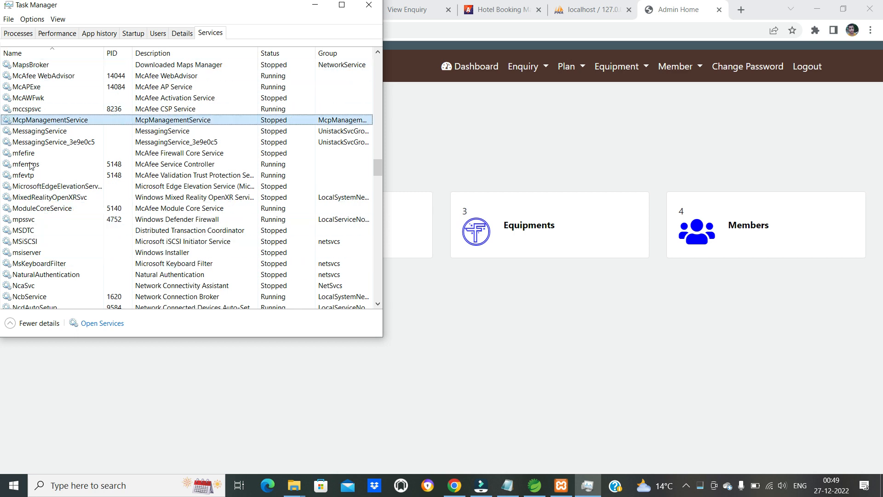
{"action": "key", "text": "m"}
{"action": "key", "text": "m"}
{"action": "key", "text": "m"}
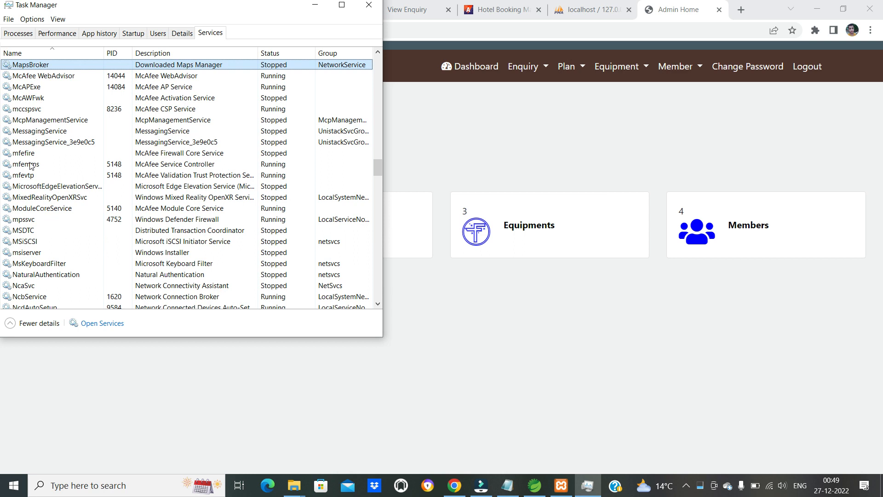
{"action": "left_click", "coordinate": [370, 7]}
{"action": "mouse_move", "coordinate": [583, 486]}
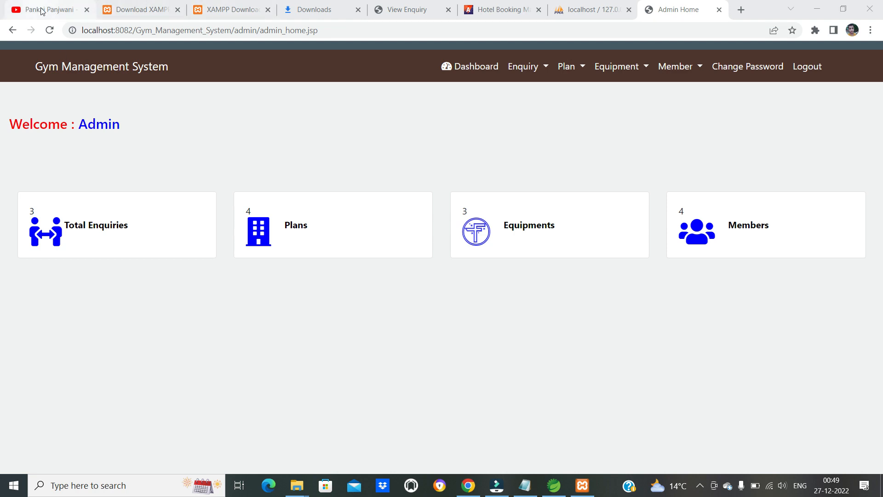
- Switch to the YouTube channel page in Chrome and search the channel for "gym jsp"
{"action": "key", "text": "ctrl+1"}
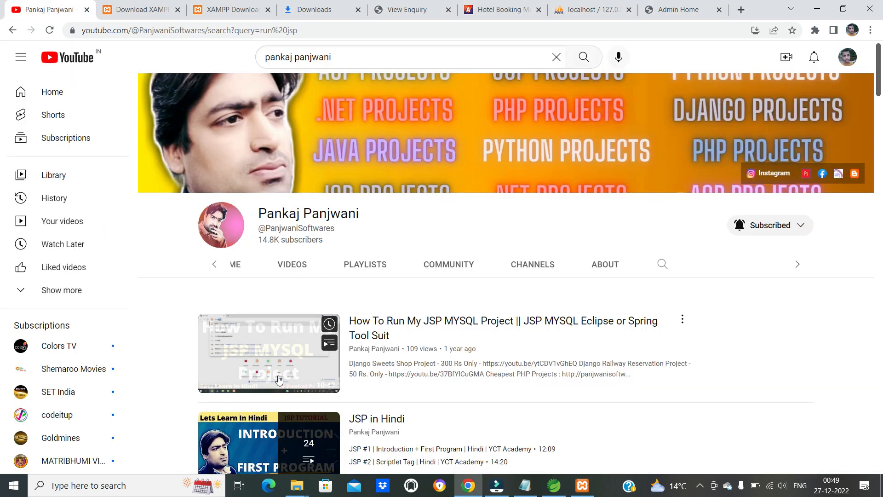
{"action": "left_click", "coordinate": [663, 265]}
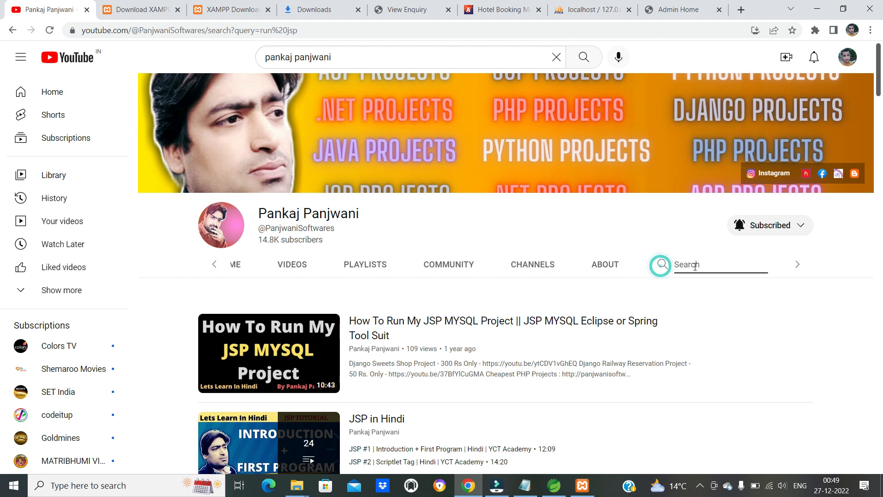
{"action": "type", "text": "gym jsp"}
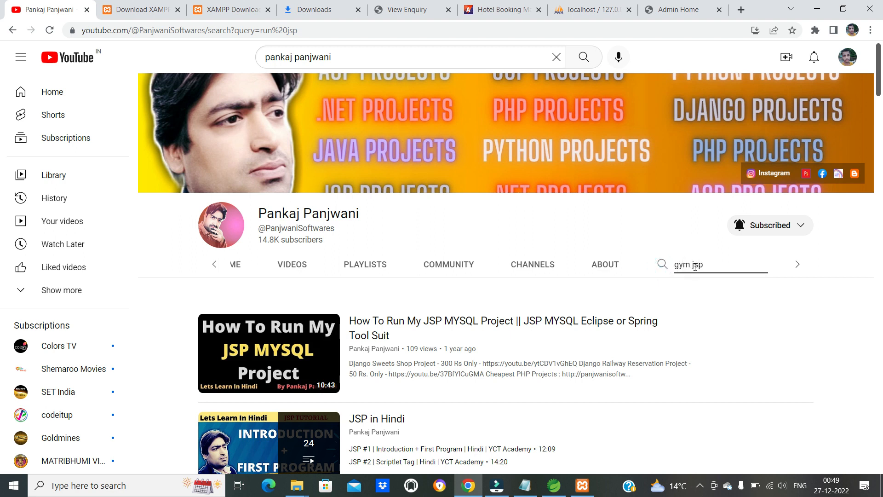
{"action": "key", "text": "Return"}
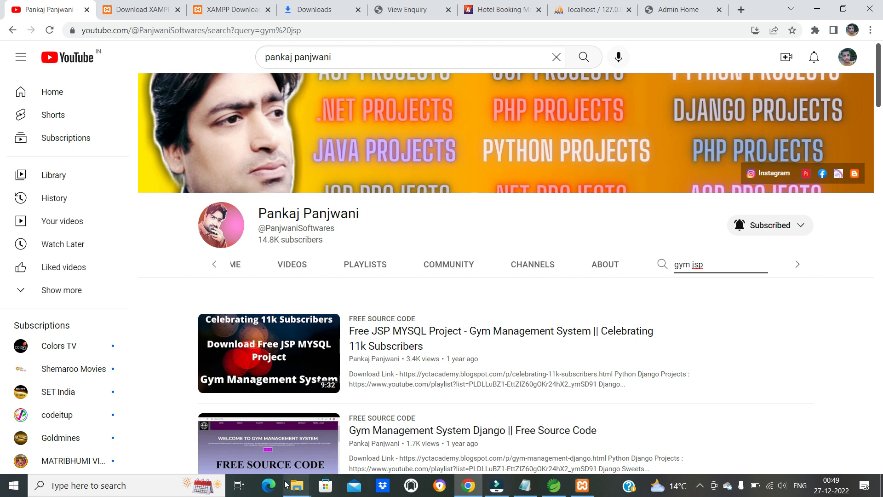
{"action": "mouse_move", "coordinate": [290, 486]}
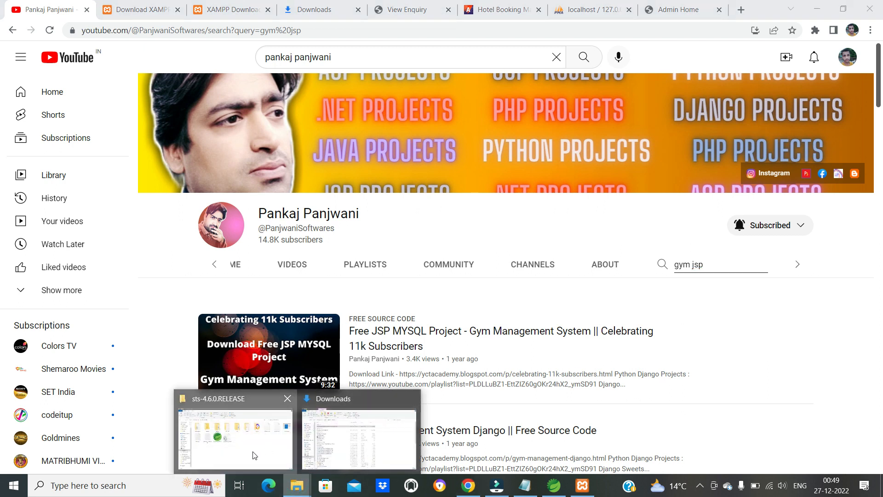
- Bring up the sts-4.6.0.RELEASE folder, switch to Spring Tool Suite and look at the list of views it can show
{"action": "left_click", "coordinate": [253, 451]}
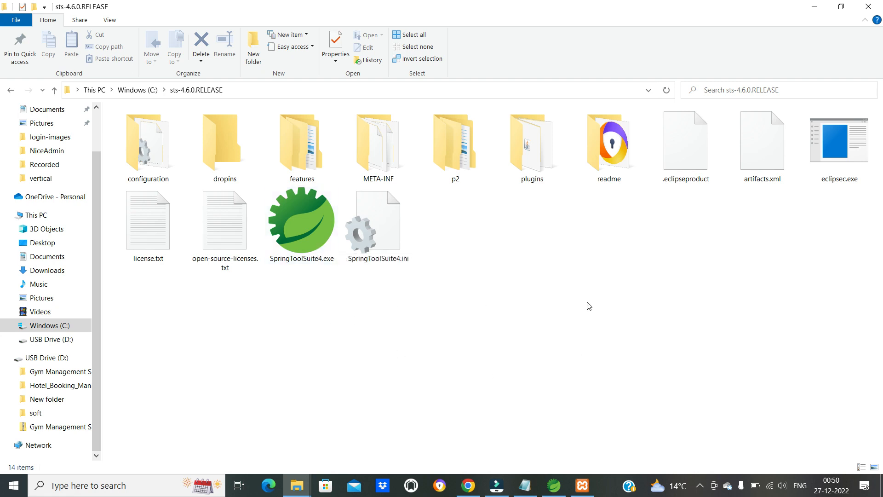
{"action": "left_click", "coordinate": [554, 485]}
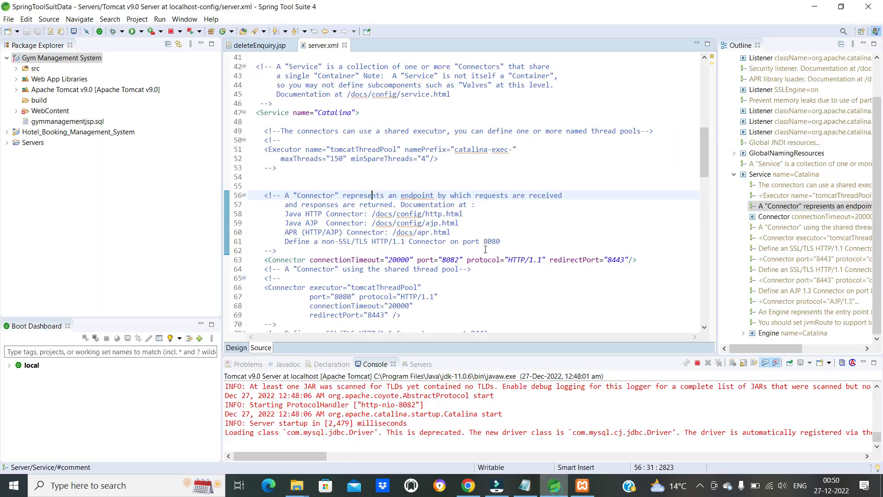
{"action": "left_click", "coordinate": [184, 18]}
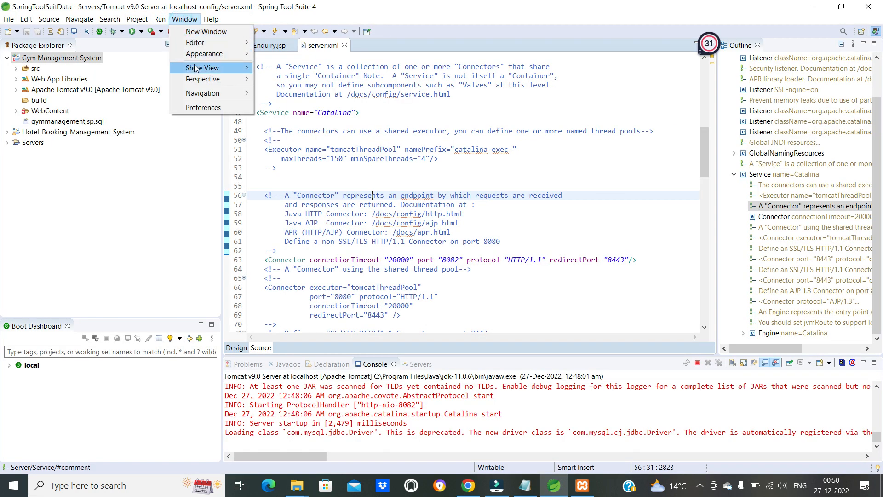
{"action": "mouse_move", "coordinate": [195, 68]}
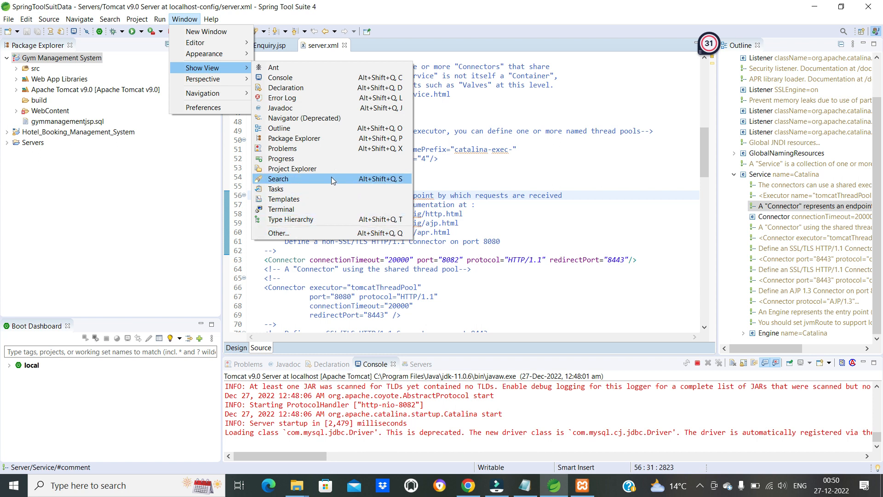
{"action": "left_click", "coordinate": [570, 225]}
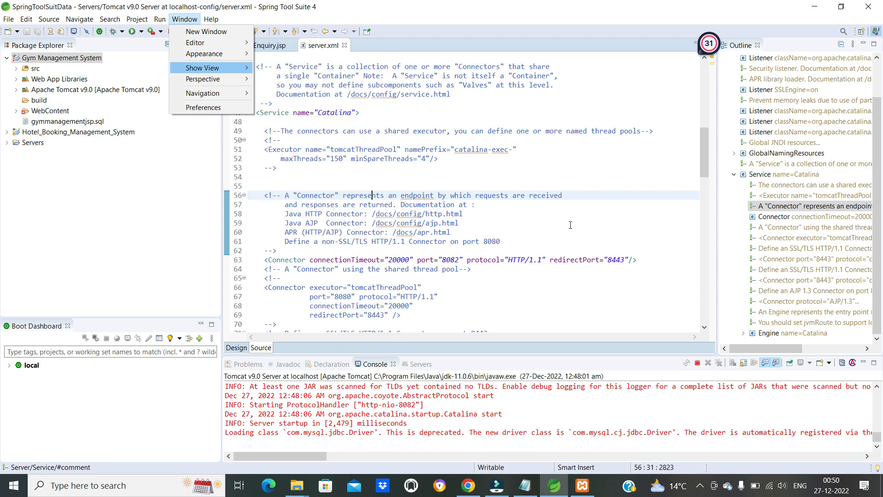
{"action": "left_click", "coordinate": [571, 224]}
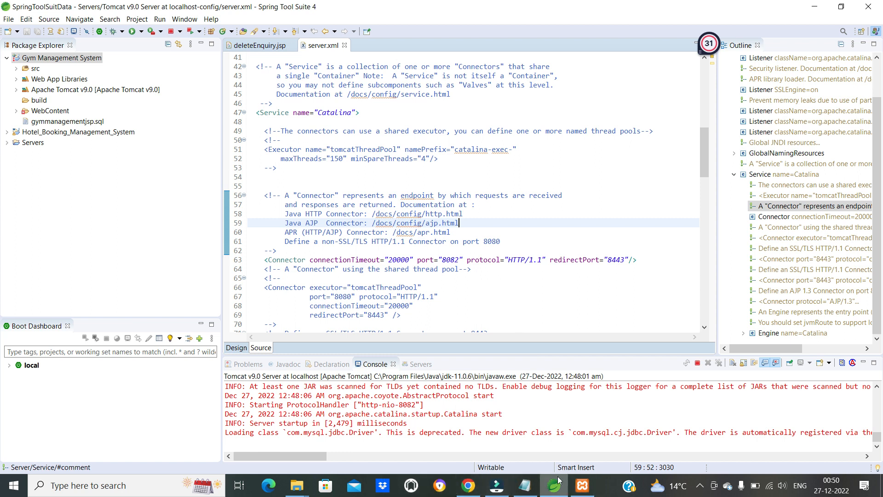
- Start the Apache module in the XAMPP Control Panel and open phpMyAdmin from the localhost dashboard in a new Chrome tab
{"action": "left_click", "coordinate": [591, 489]}
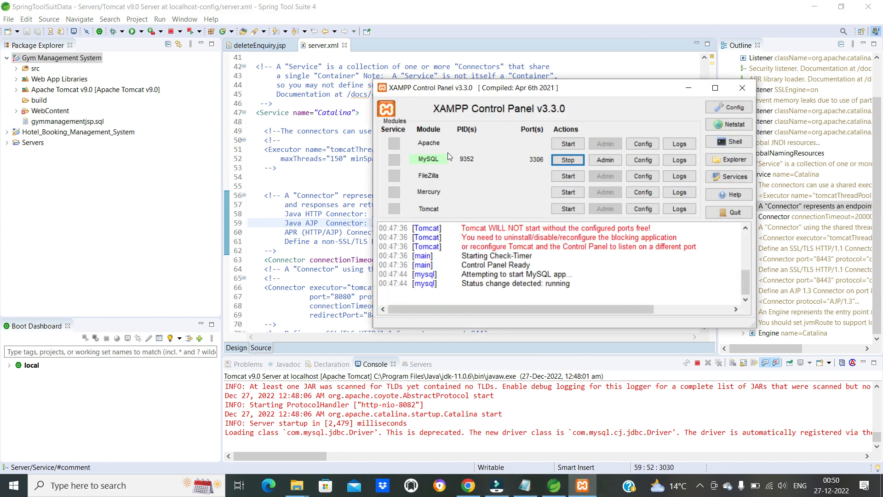
{"action": "left_click", "coordinate": [574, 144]}
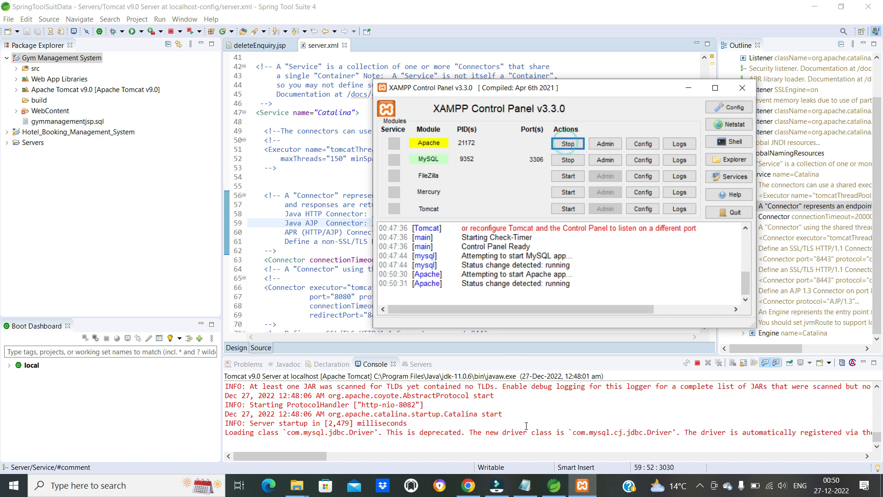
{"action": "left_click", "coordinate": [469, 486]}
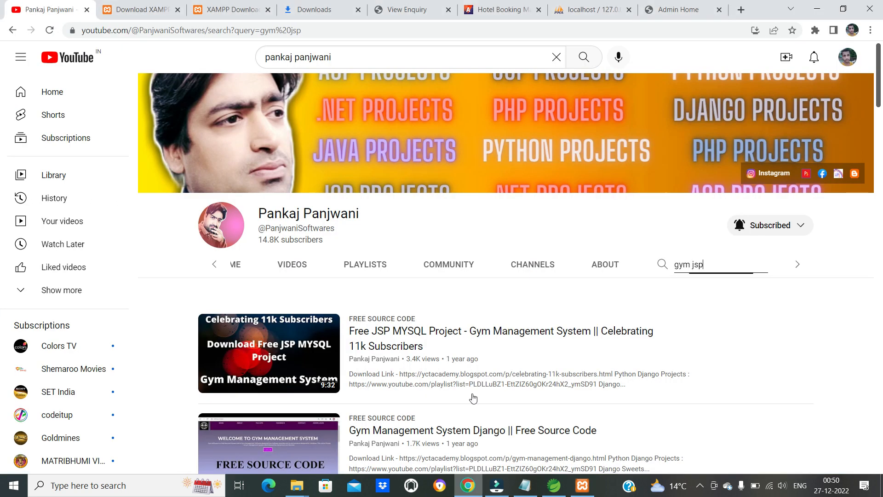
{"action": "left_click", "coordinate": [678, 12]}
{"action": "left_click", "coordinate": [742, 10]}
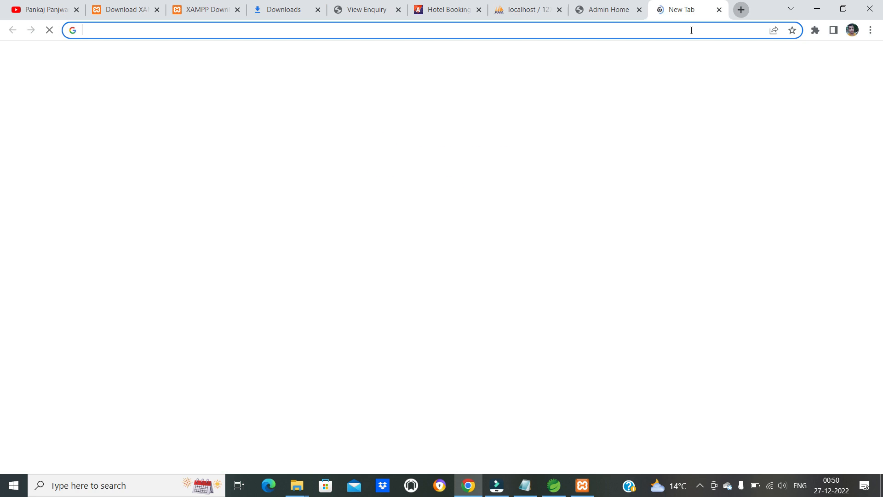
{"action": "type", "text": "local"}
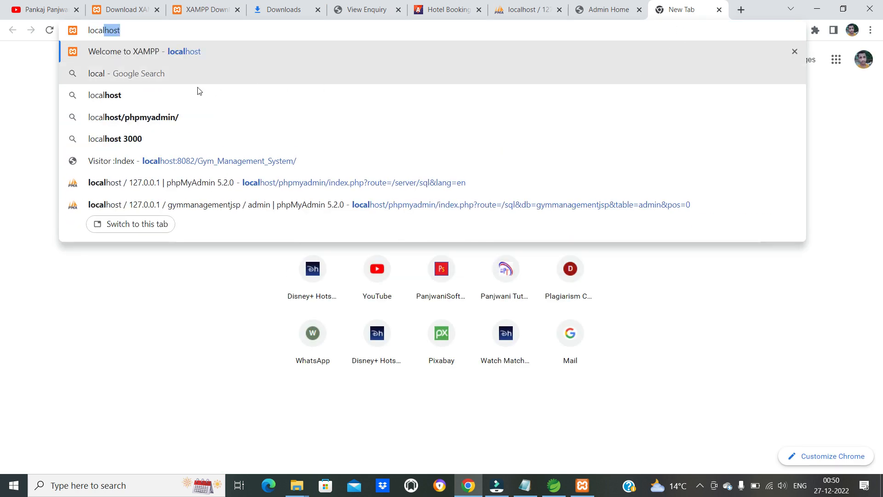
{"action": "left_click", "coordinate": [178, 52]}
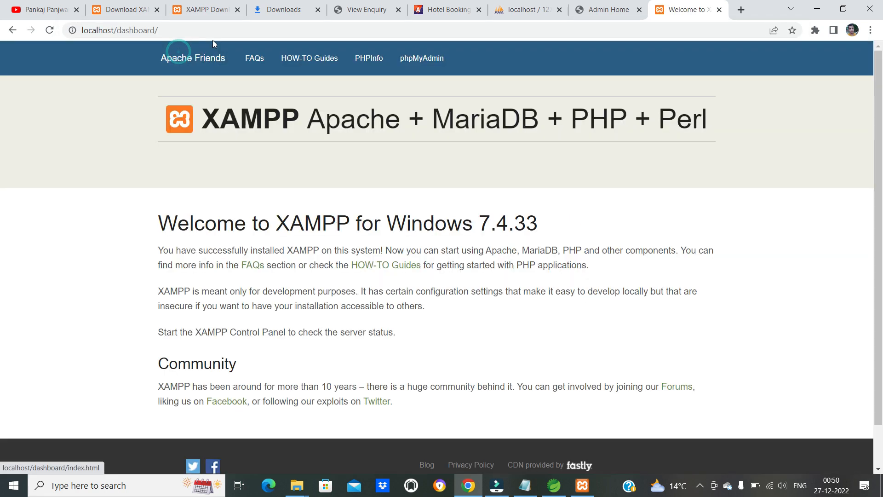
{"action": "left_click", "coordinate": [422, 58]}
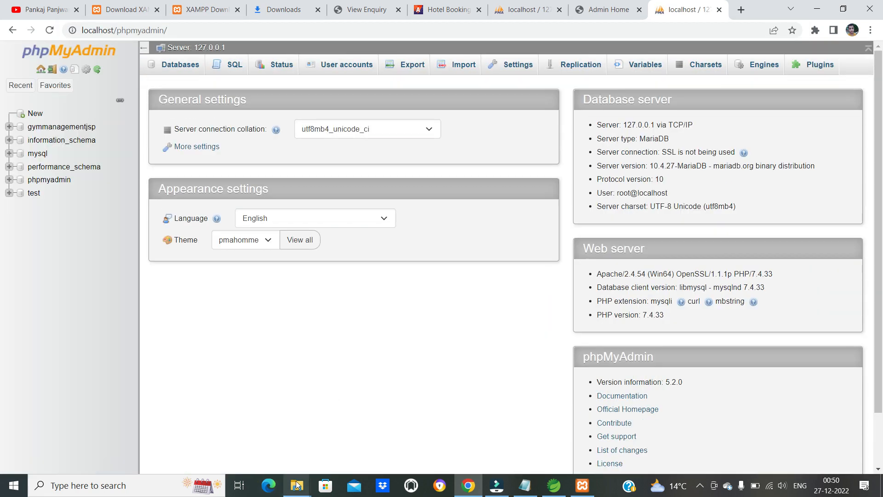
- Switch to File Explorer and open the Gym Management System folder on the C: drive
{"action": "mouse_move", "coordinate": [297, 485]}
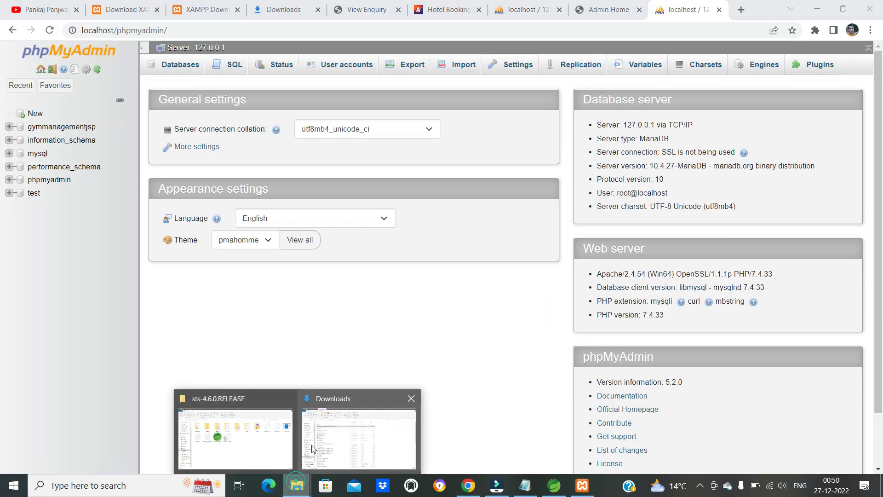
{"action": "left_click", "coordinate": [247, 450]}
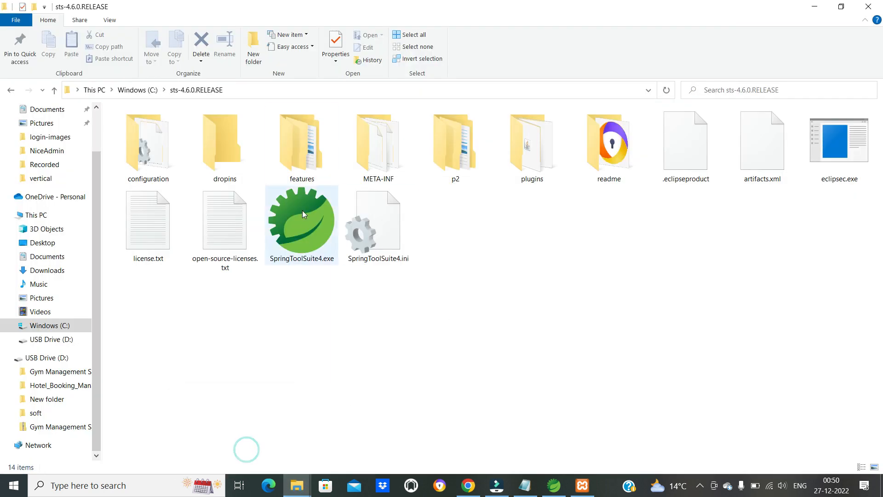
{"action": "left_click", "coordinate": [134, 91]}
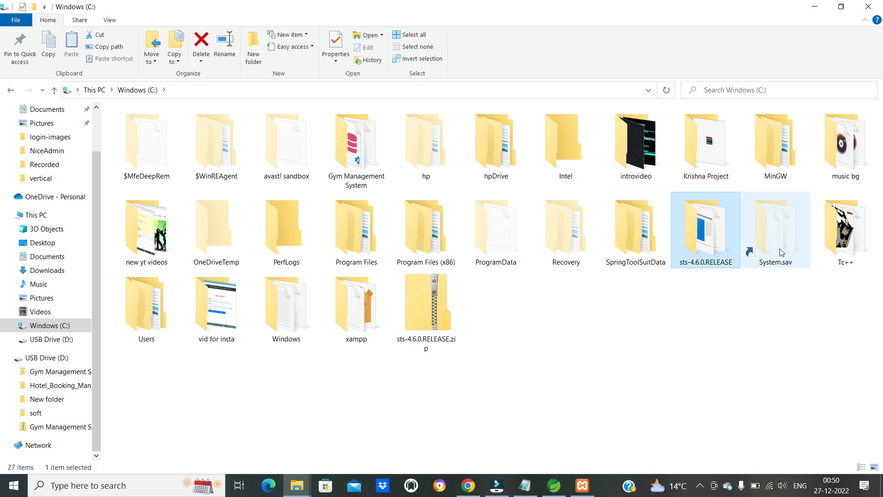
{"action": "left_click", "coordinate": [515, 247]}
{"action": "key", "text": "g"}
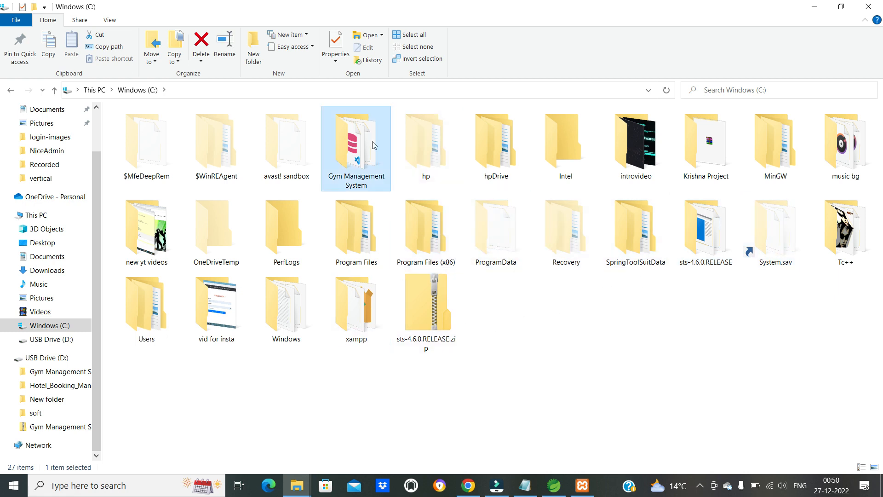
{"action": "double_click", "coordinate": [371, 141]}
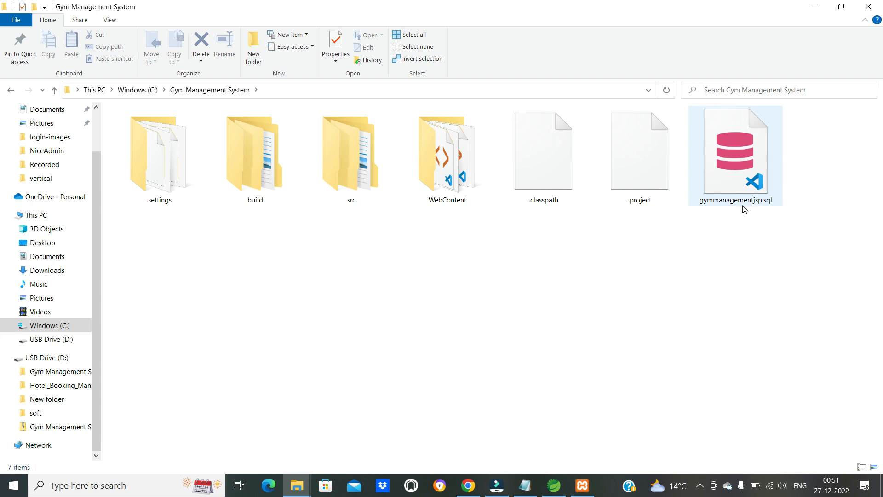
- Turn on file name extensions and open gymmanagementjsp.sql in VS Code to view its SQL script
{"action": "left_click", "coordinate": [109, 21]}
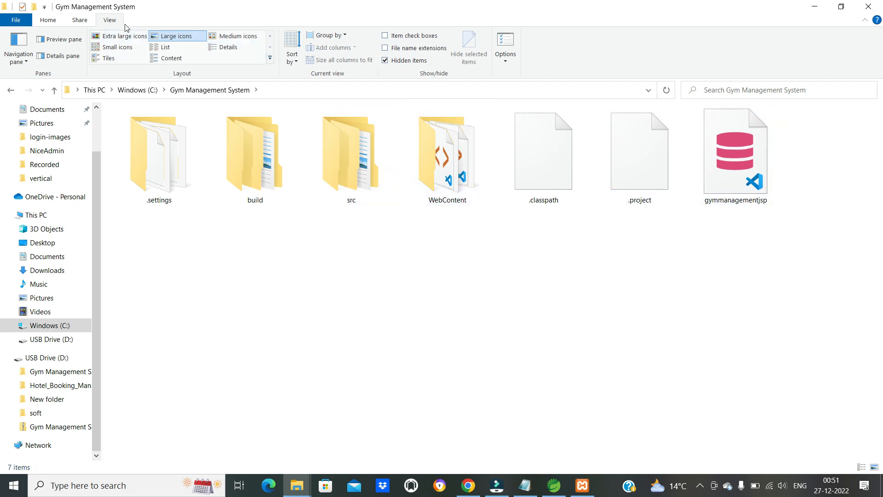
{"action": "left_click", "coordinate": [386, 49]}
{"action": "left_click", "coordinate": [747, 184]}
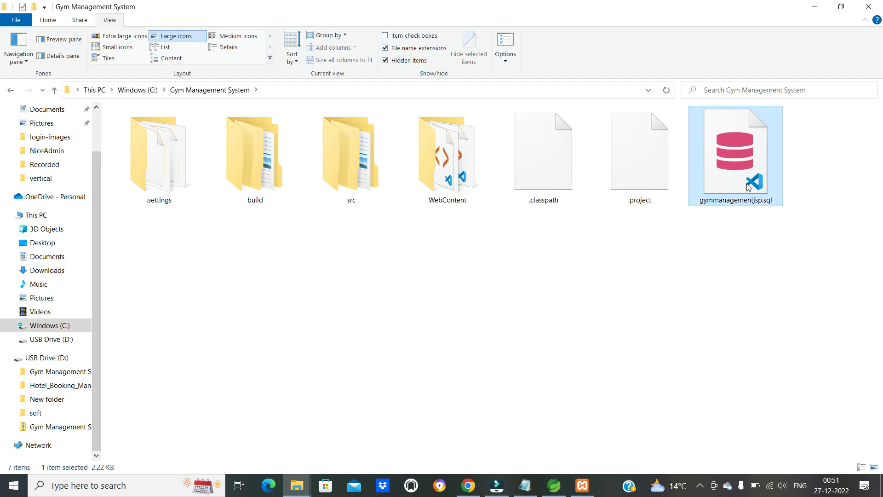
{"action": "right_click", "coordinate": [747, 184]}
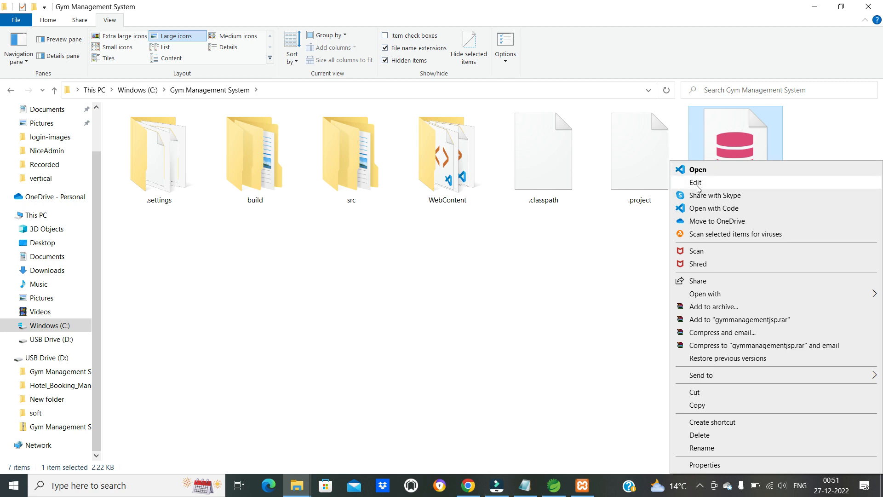
{"action": "left_click", "coordinate": [701, 171]}
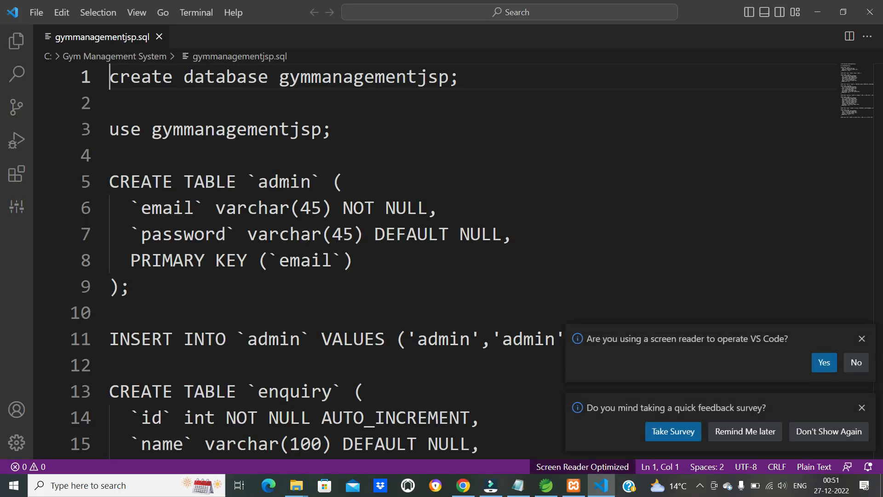
{"action": "scroll", "coordinate": [289, 180], "scroll_direction": "down", "scroll_amount": 2}
{"action": "scroll", "coordinate": [289, 180], "scroll_direction": "up", "scroll_amount": 2}
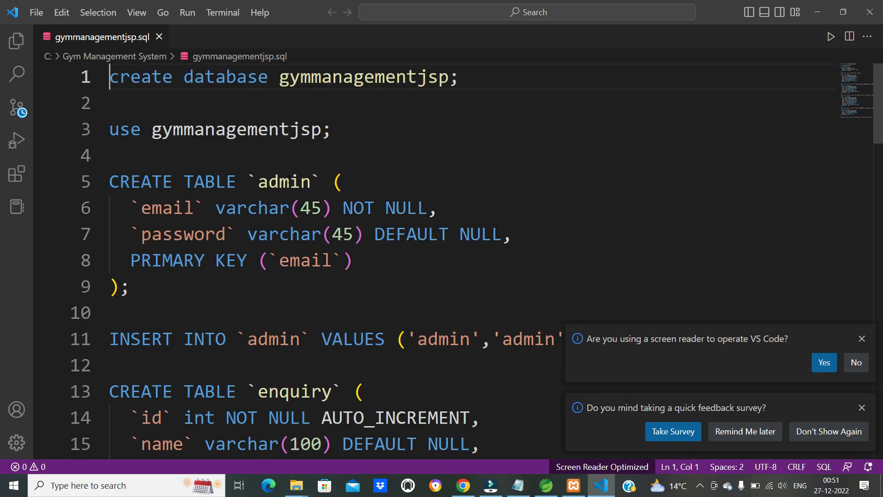
- Switch to phpMyAdmin in Chrome, examine the gymmanagementjsp database's tables, and close that tab and VS Code
{"action": "left_click", "coordinate": [463, 485]}
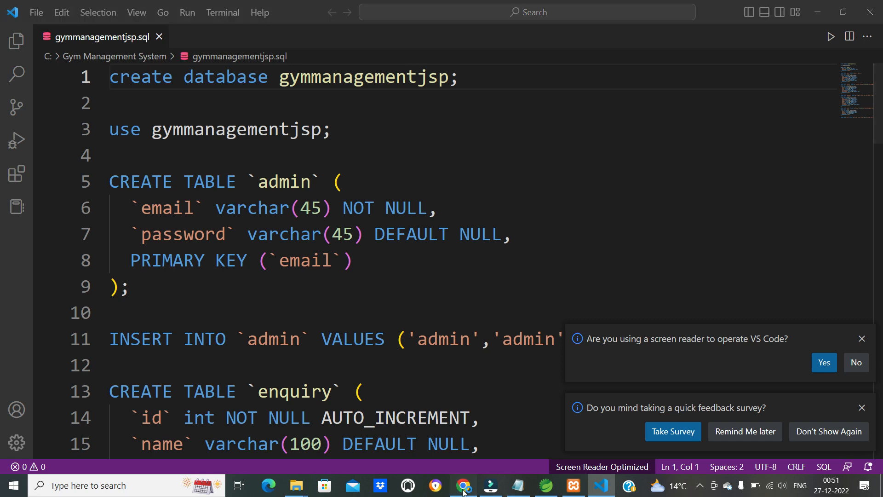
{"action": "left_click", "coordinate": [236, 72]}
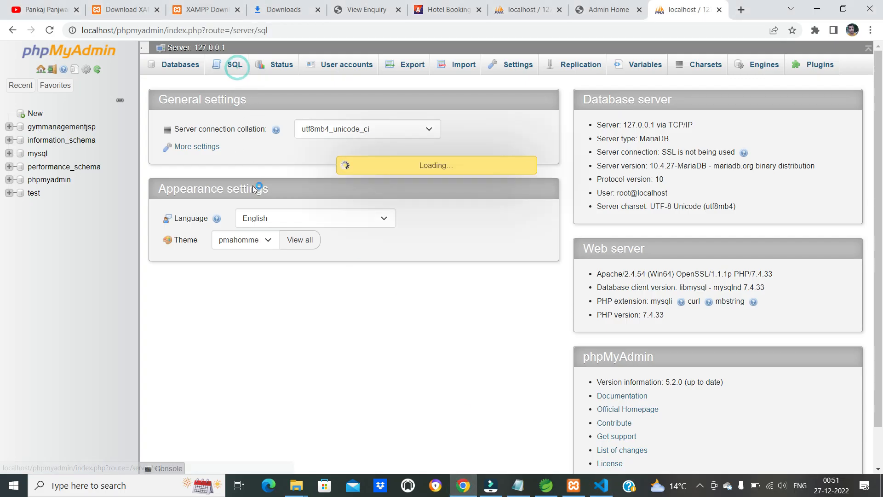
{"action": "left_click", "coordinate": [54, 127]}
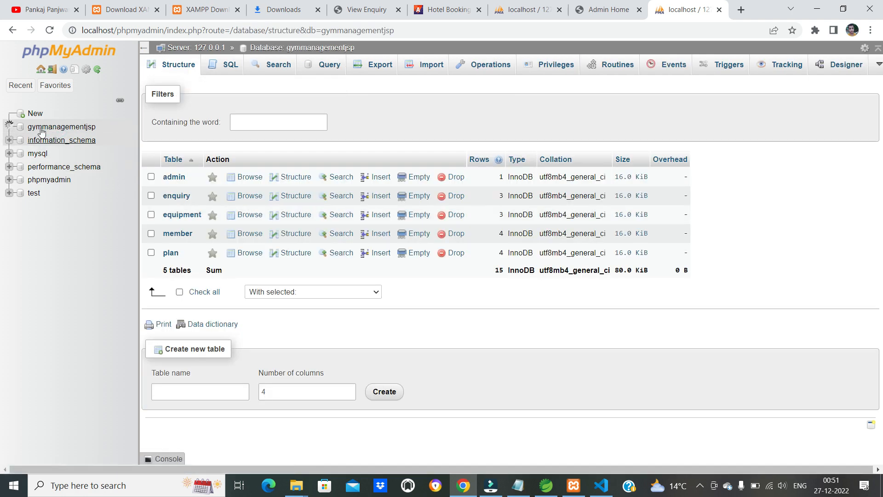
{"action": "left_click", "coordinate": [719, 10]}
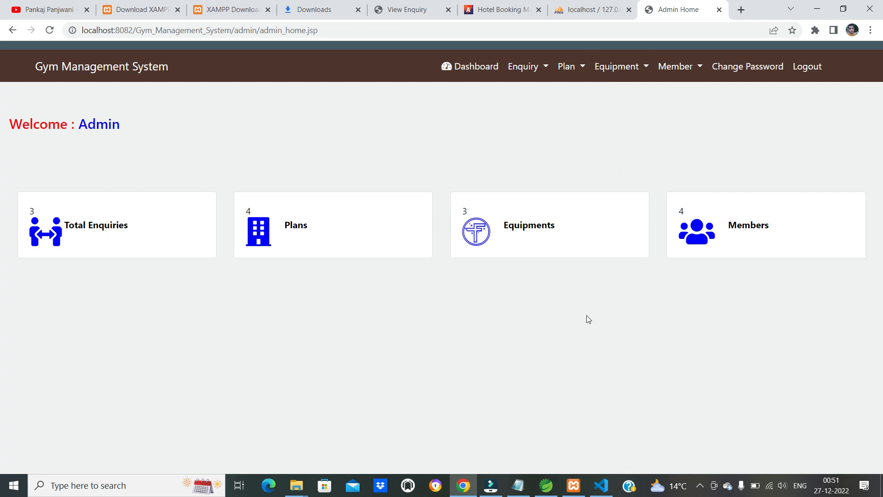
{"action": "left_click", "coordinate": [603, 484]}
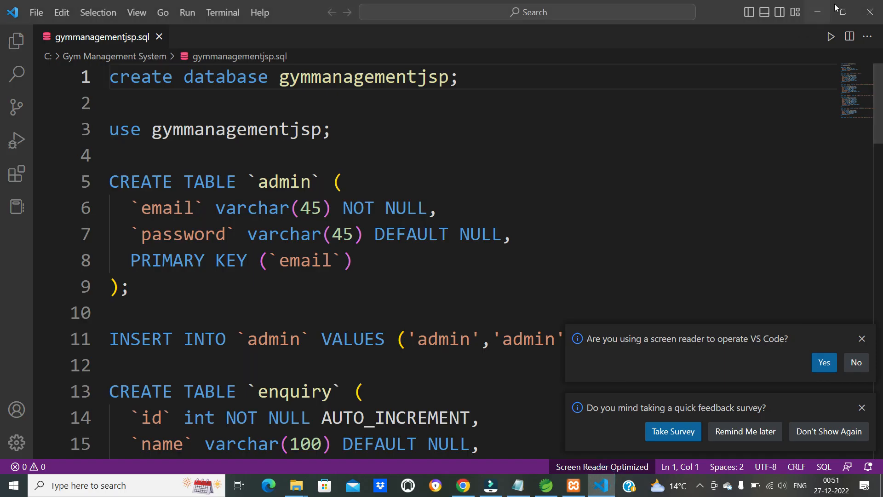
{"action": "left_click", "coordinate": [866, 17]}
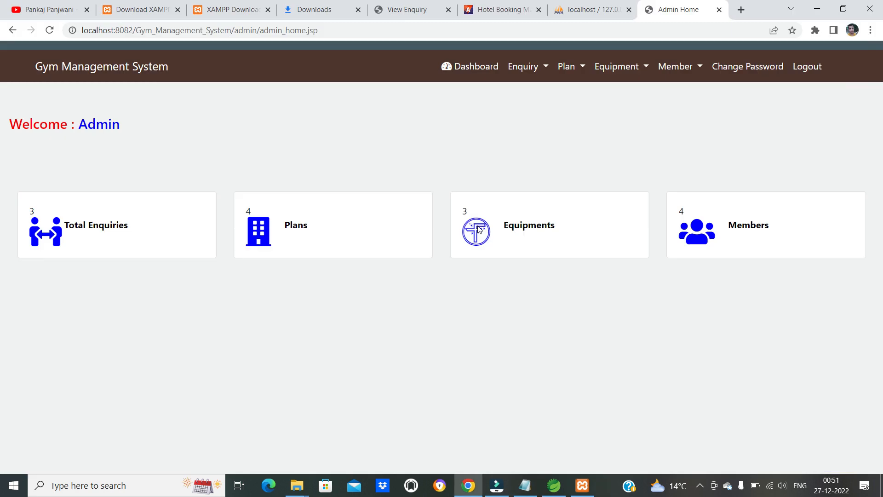